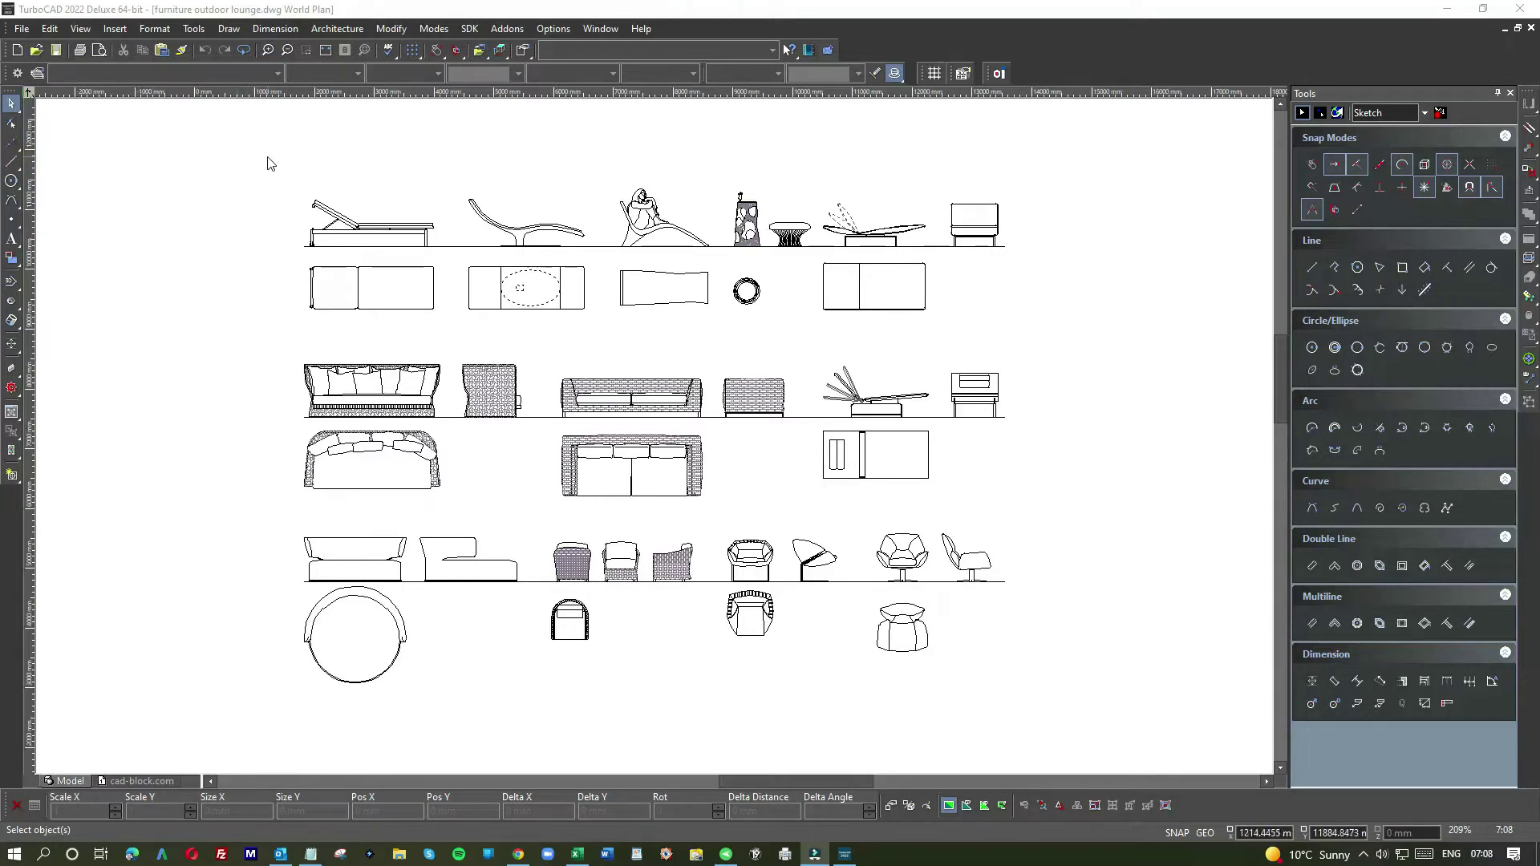
Delete the three long horizontal ground lines beneath the three rows of furniture elevations.
click(257, 155)
click(465, 246)
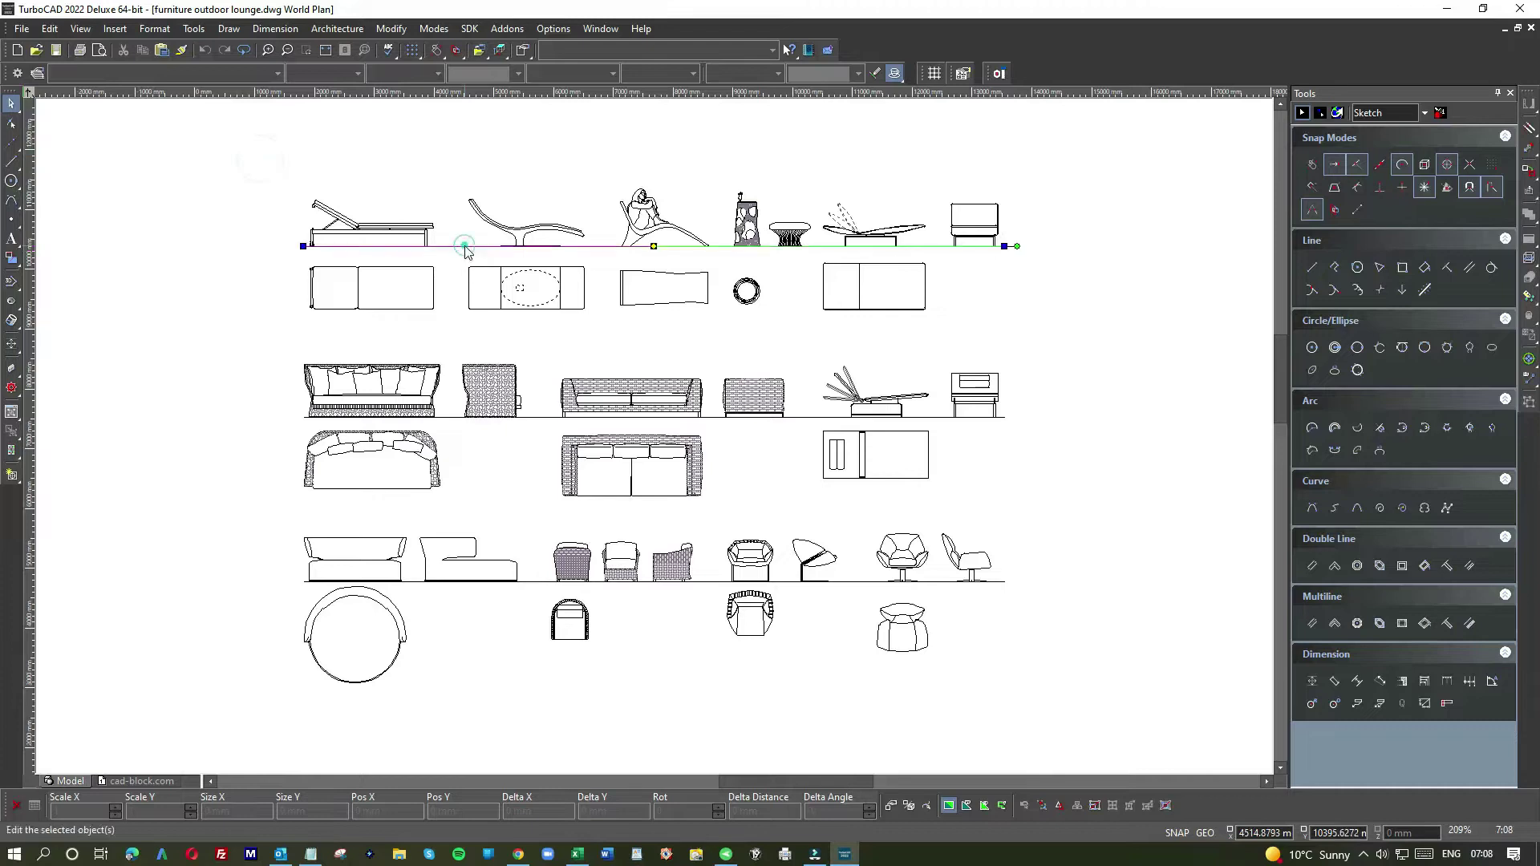
click(612, 250)
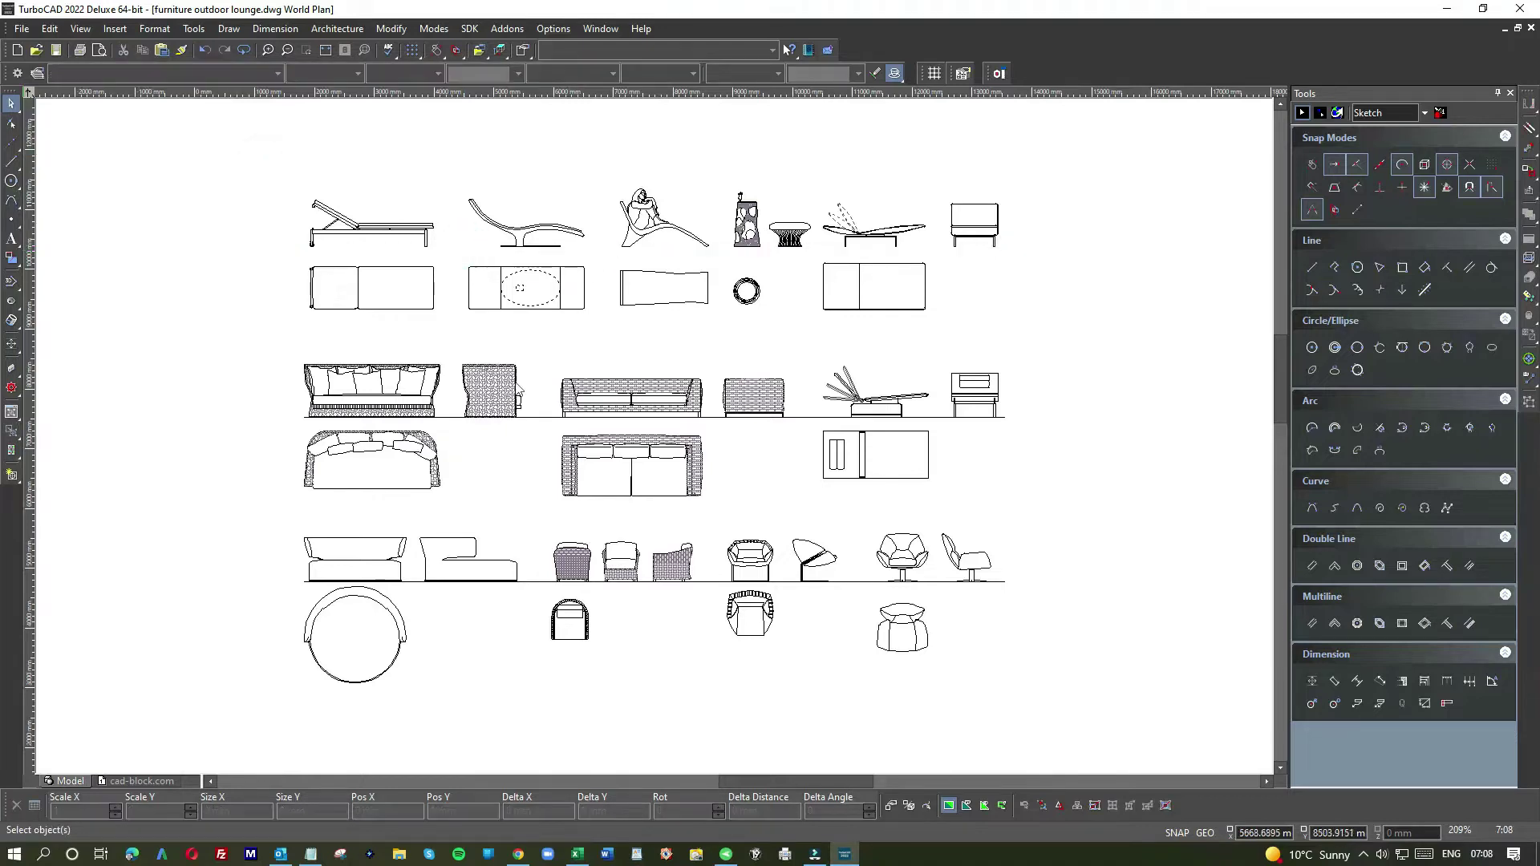
click(537, 418)
key(Delete)
click(532, 581)
key(Delete)
Window-select the curved lounger, the lounger with the seated figure and the adjustable lounger elevations one after another.
click(454, 184)
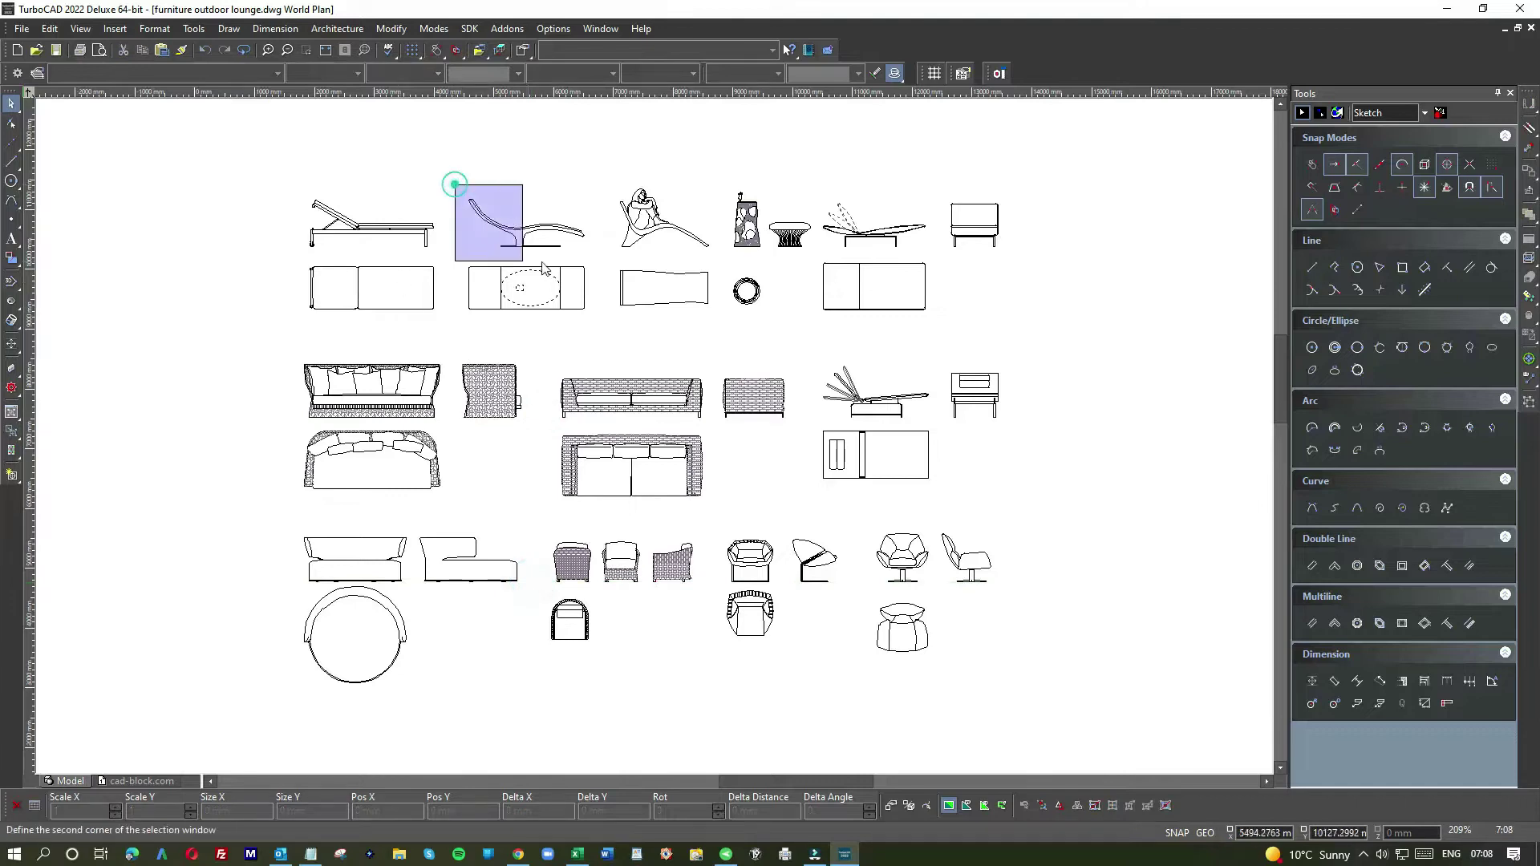
click(614, 275)
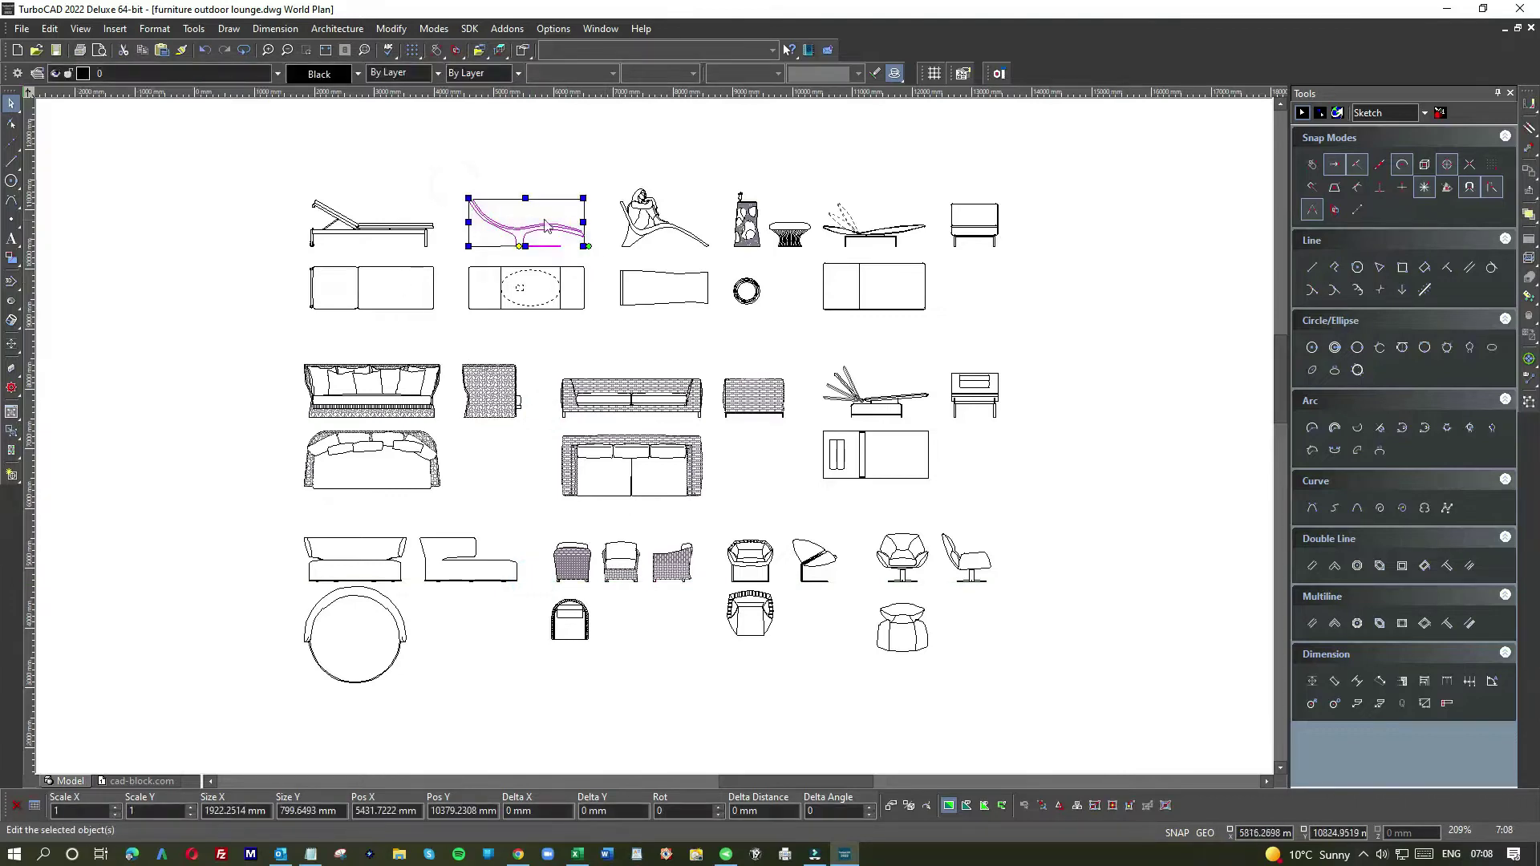
click(612, 167)
click(721, 263)
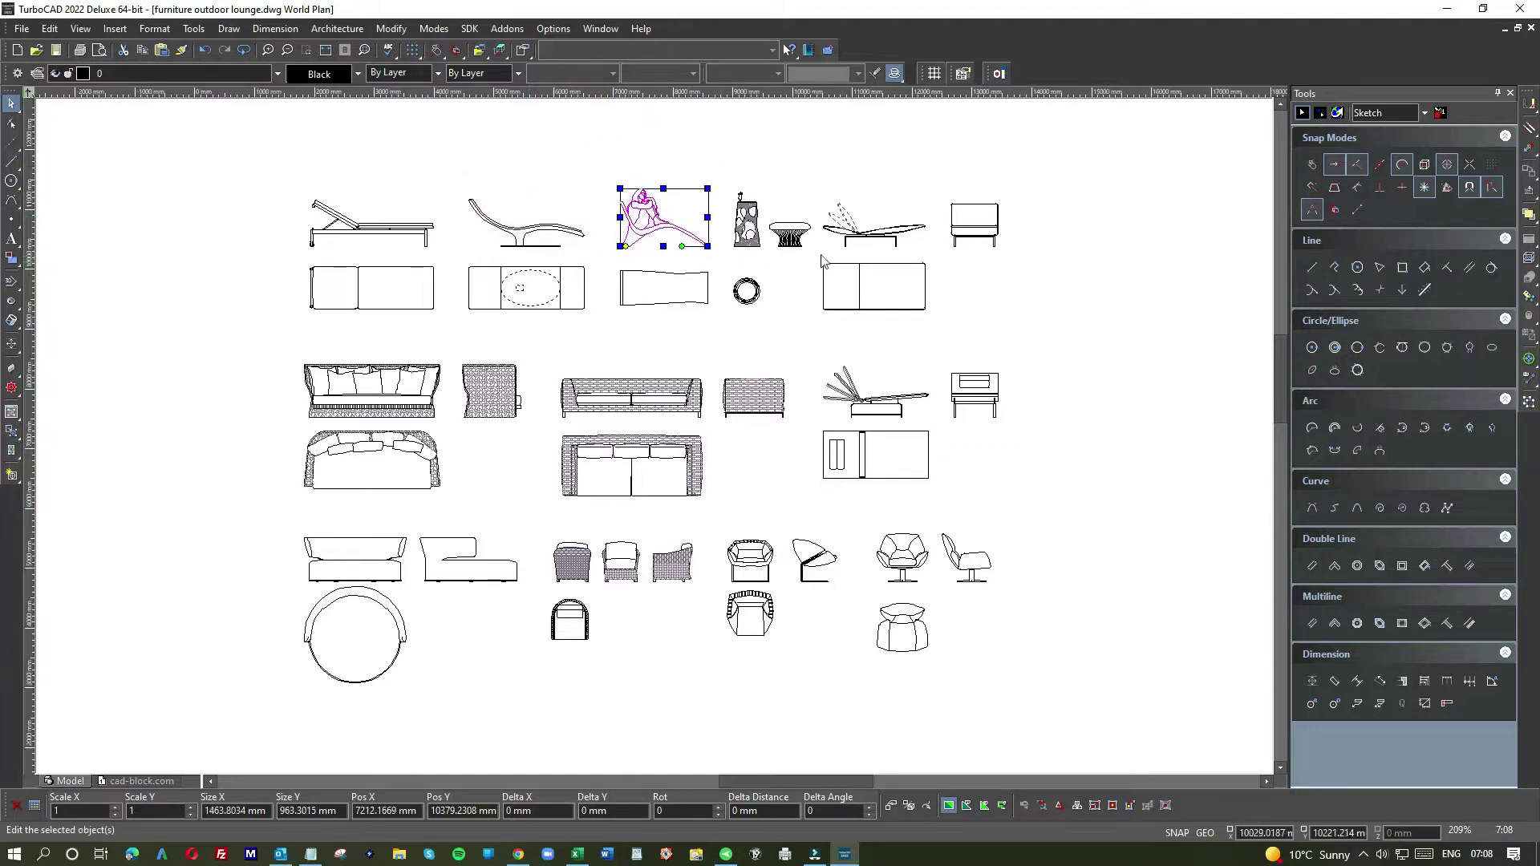
click(815, 187)
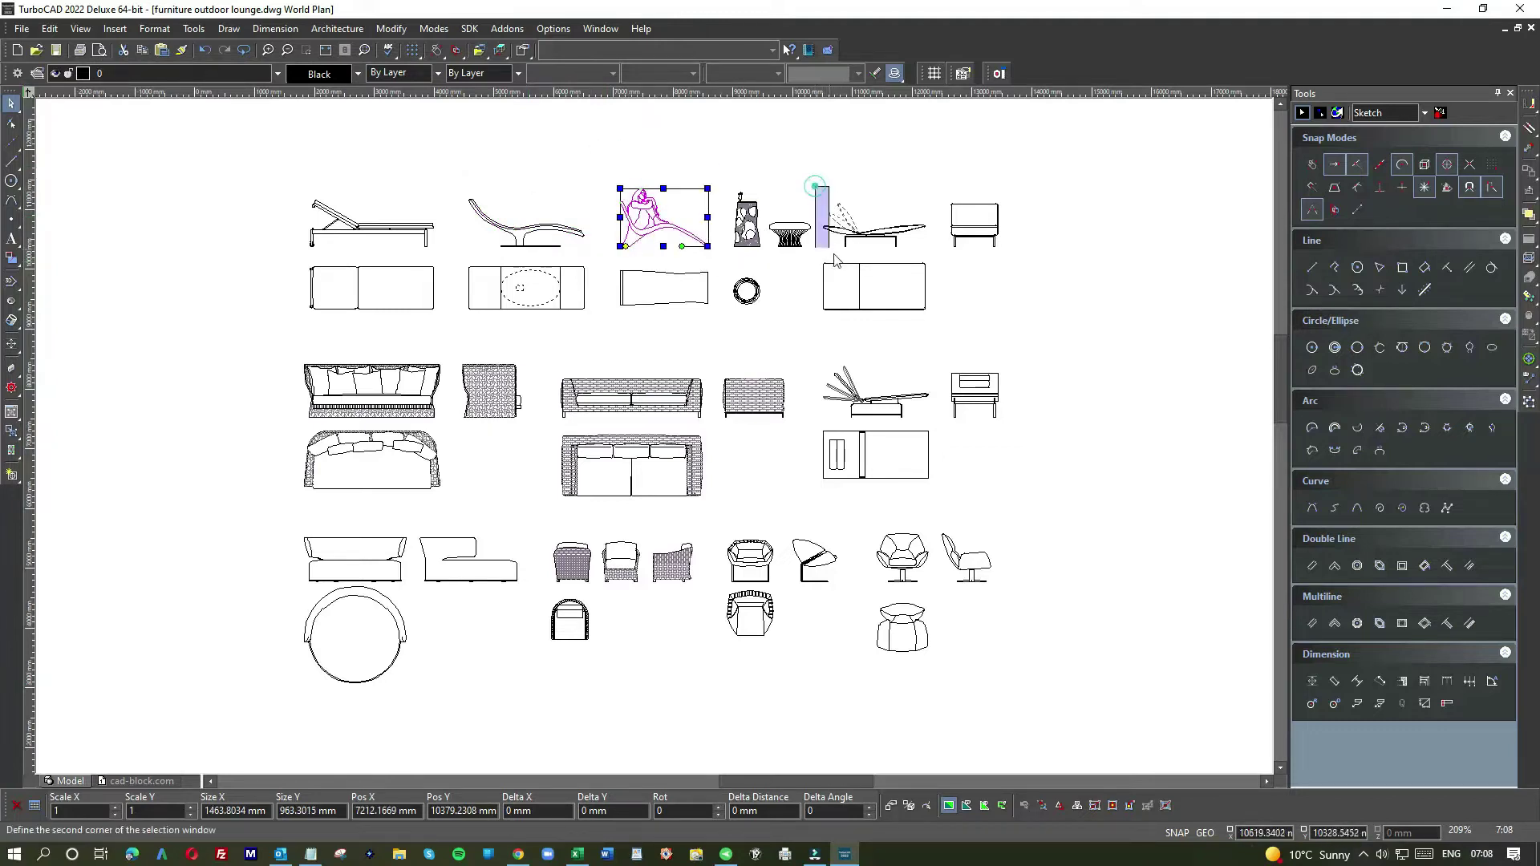
click(938, 258)
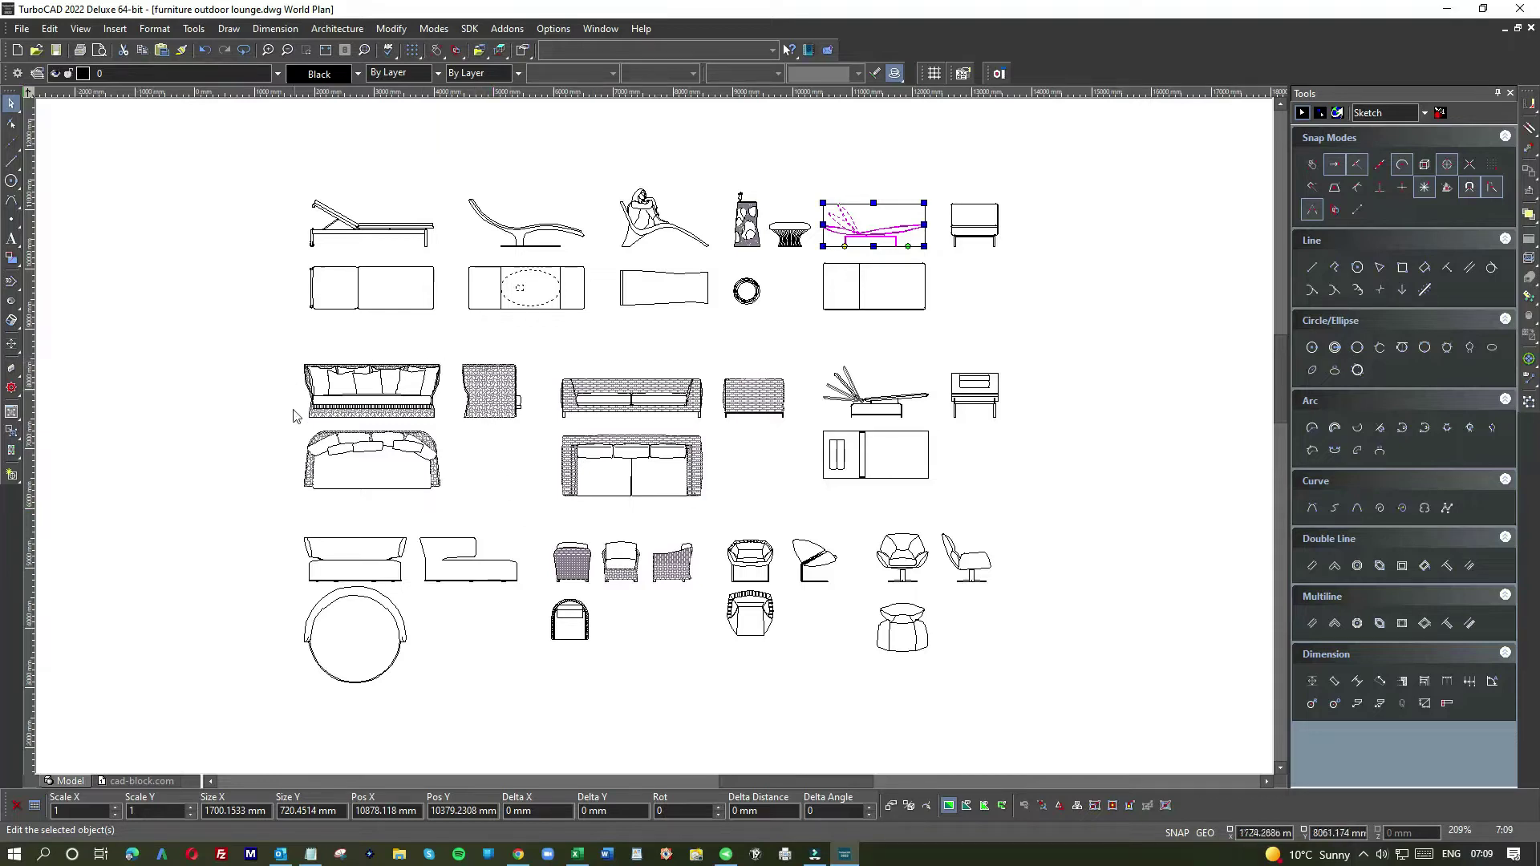
Select the curved sofa's plan view below the cushioned sofa elevation and move it to the right and slightly down.
drag(282, 423, 499, 532)
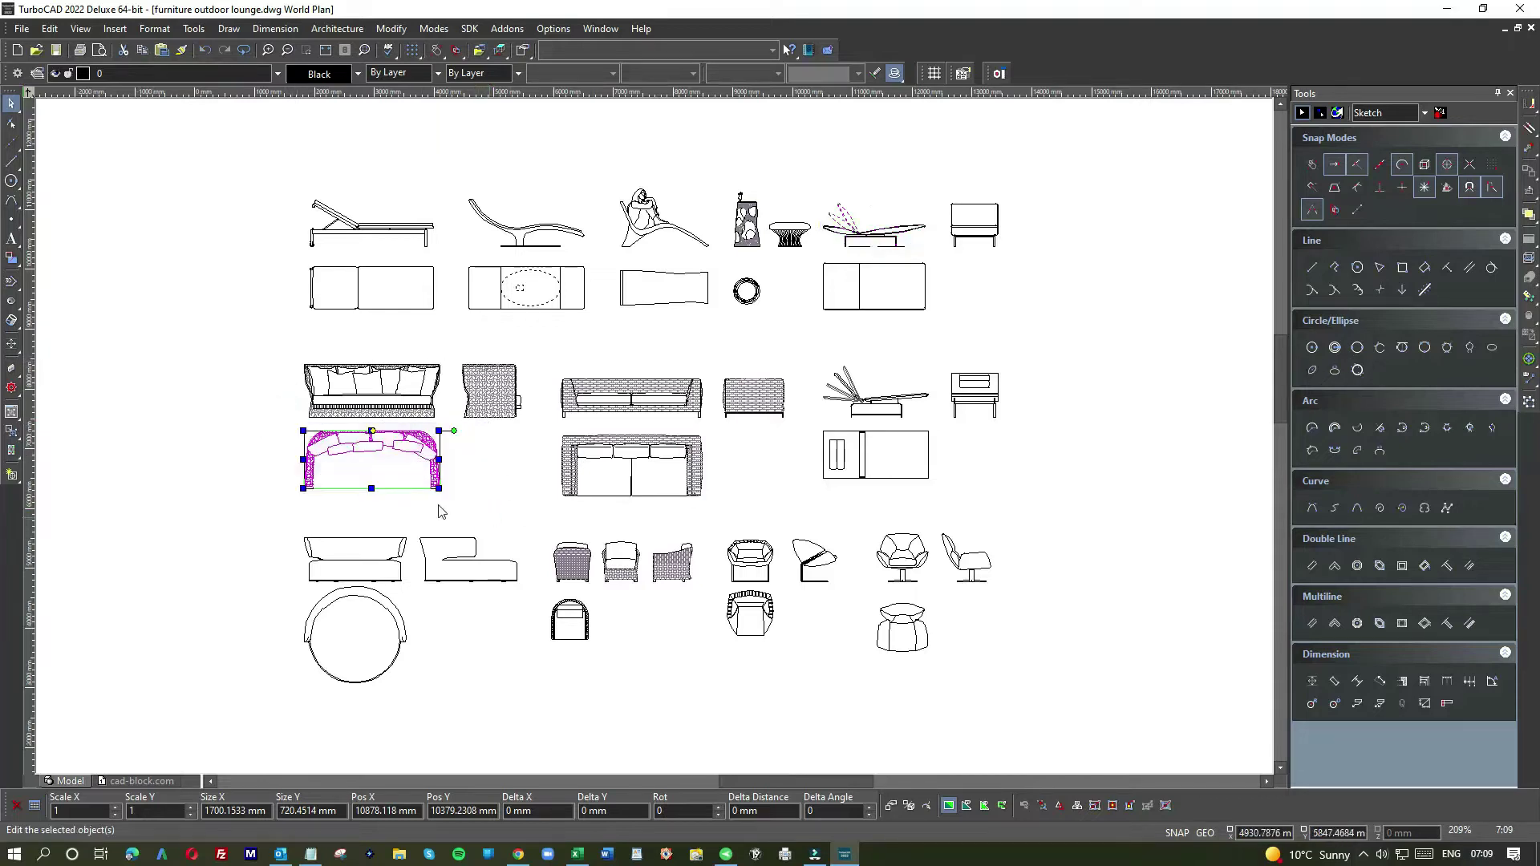
drag(395, 472, 452, 489)
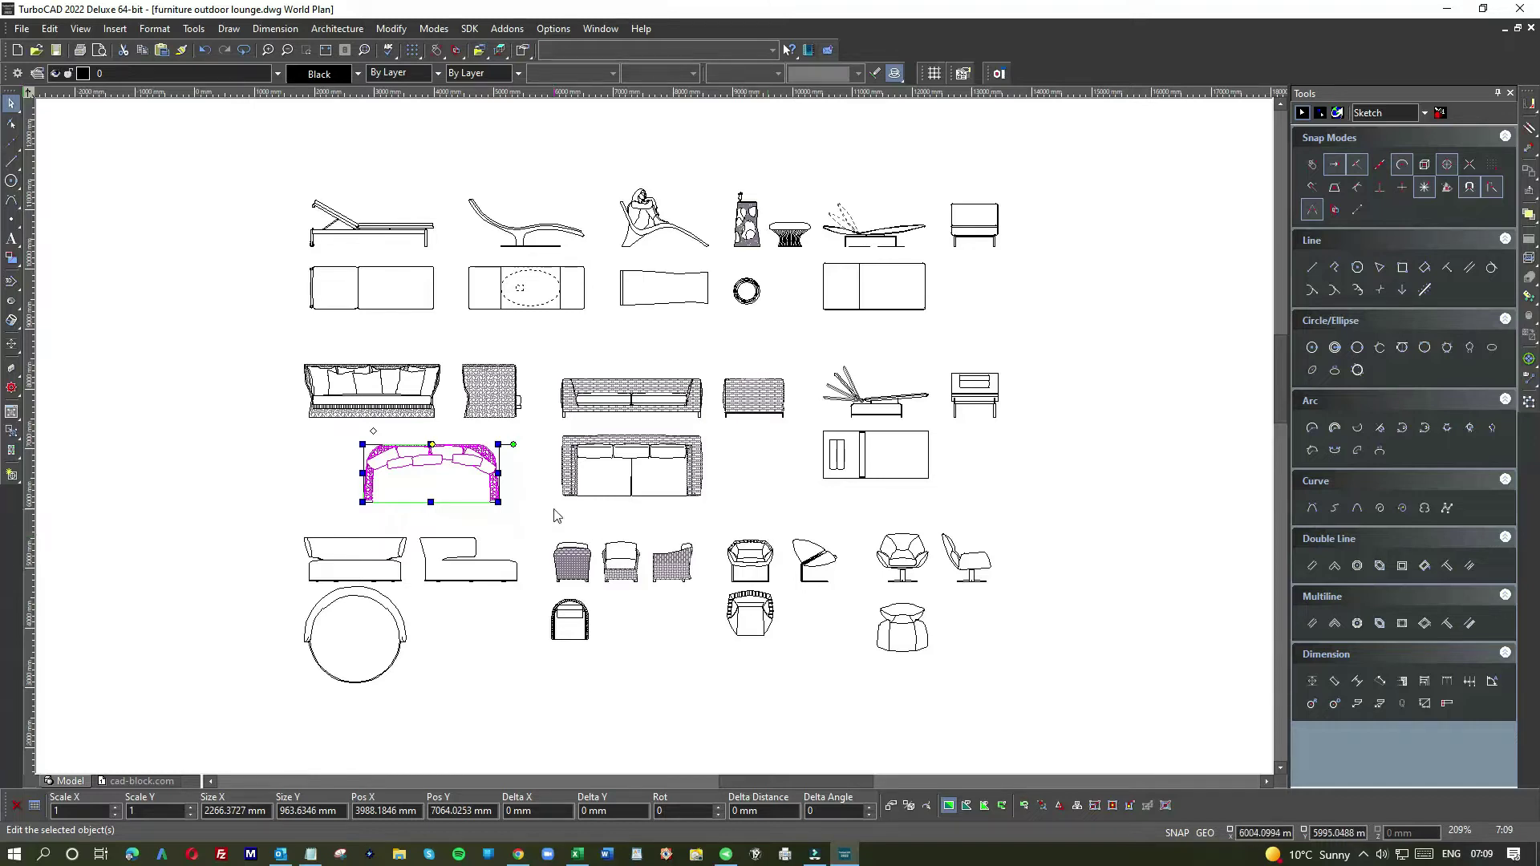
Switch to Chrome, maximize its window on this screen and search Google for "bathrooms cadblock".
key(alt+Tab)
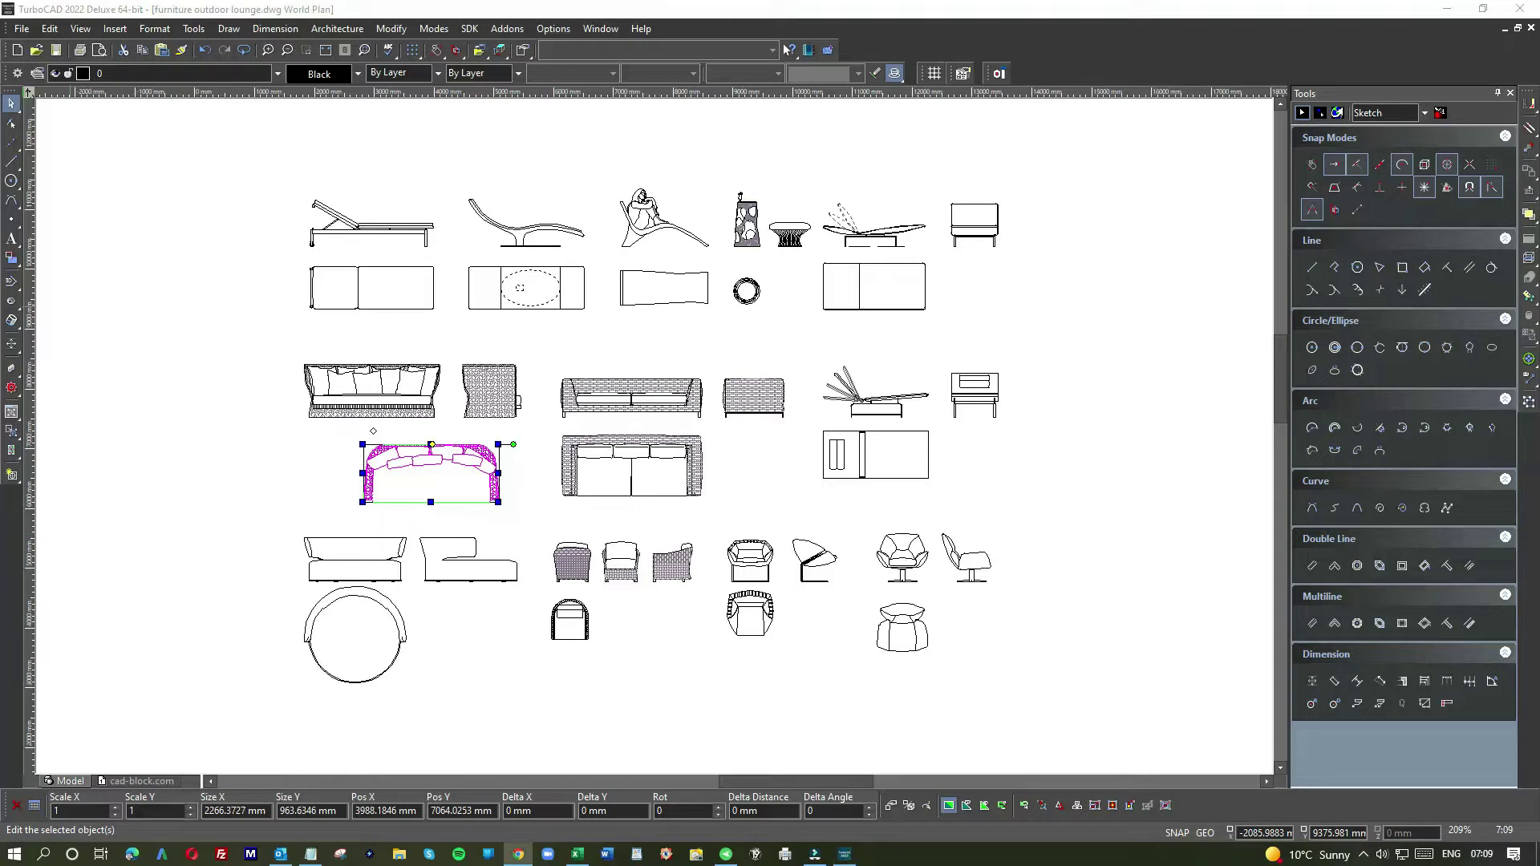
drag(0, 48, 336, 45)
key(super+Left)
key(super+Up)
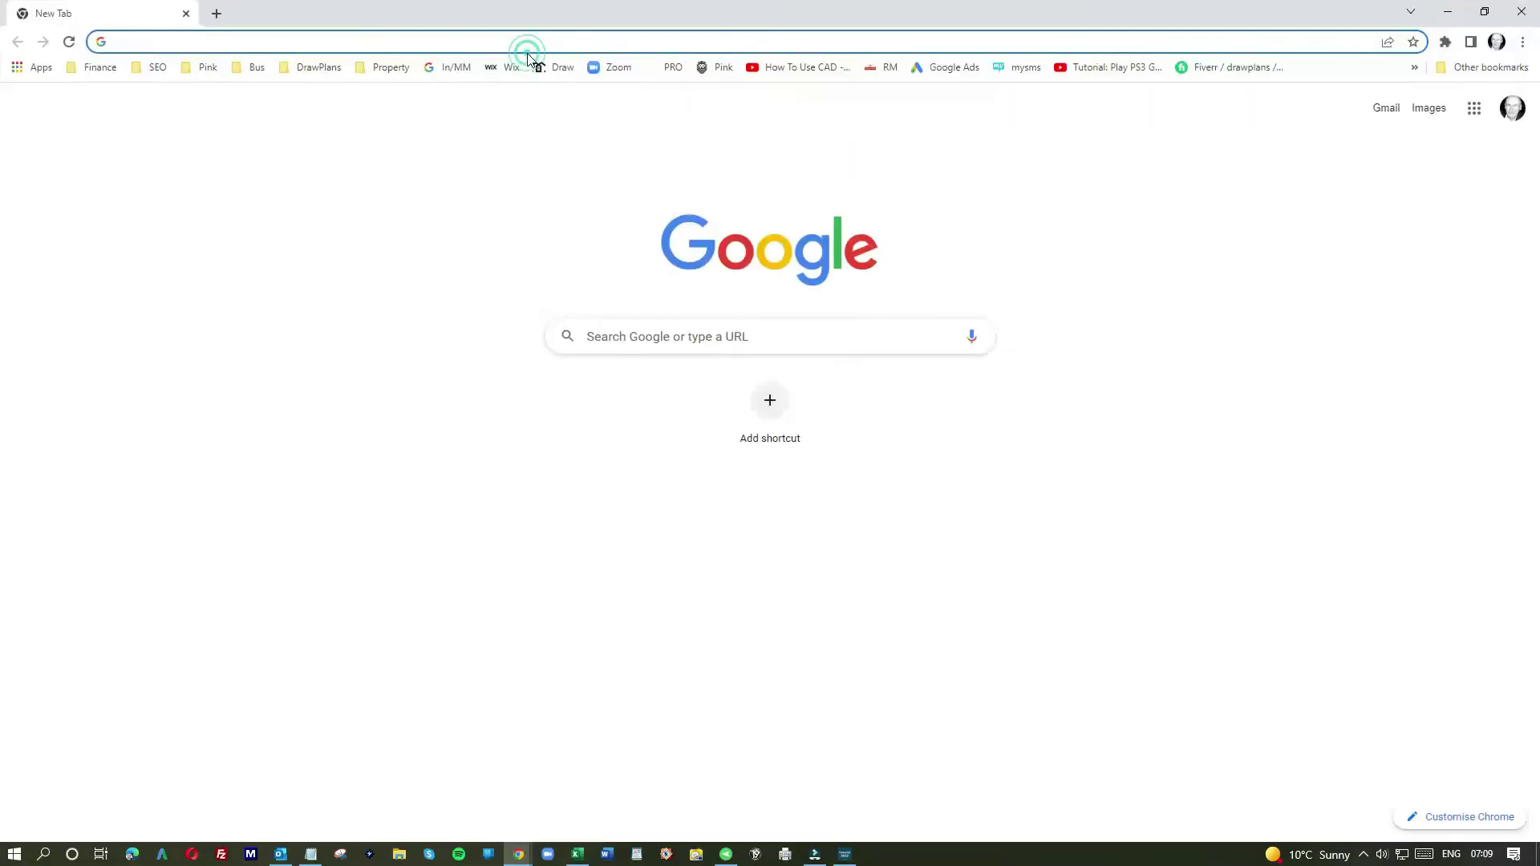
click(278, 43)
click(277, 42)
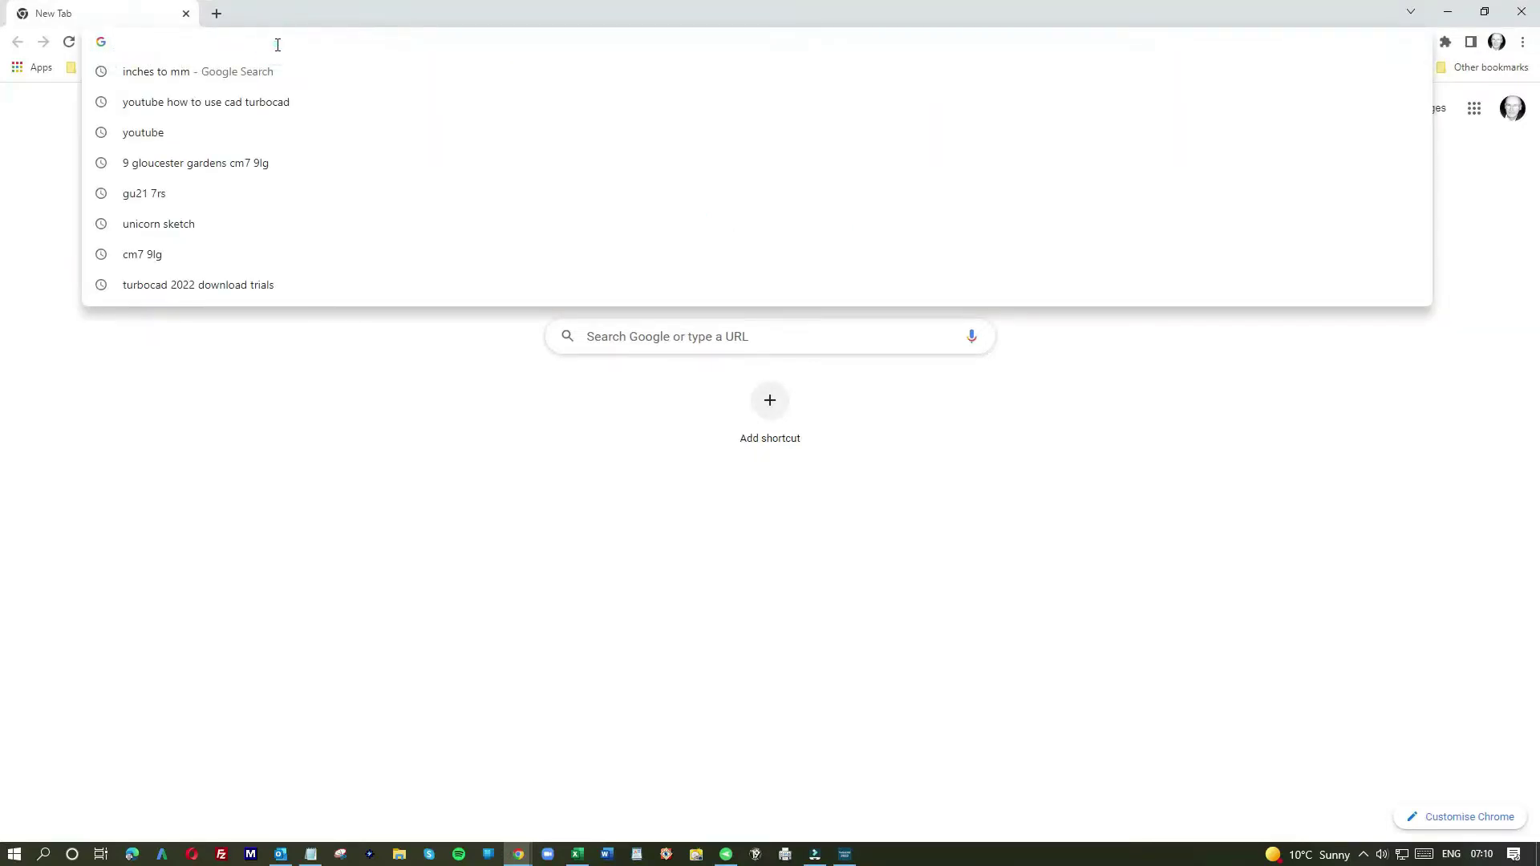
text(bath)
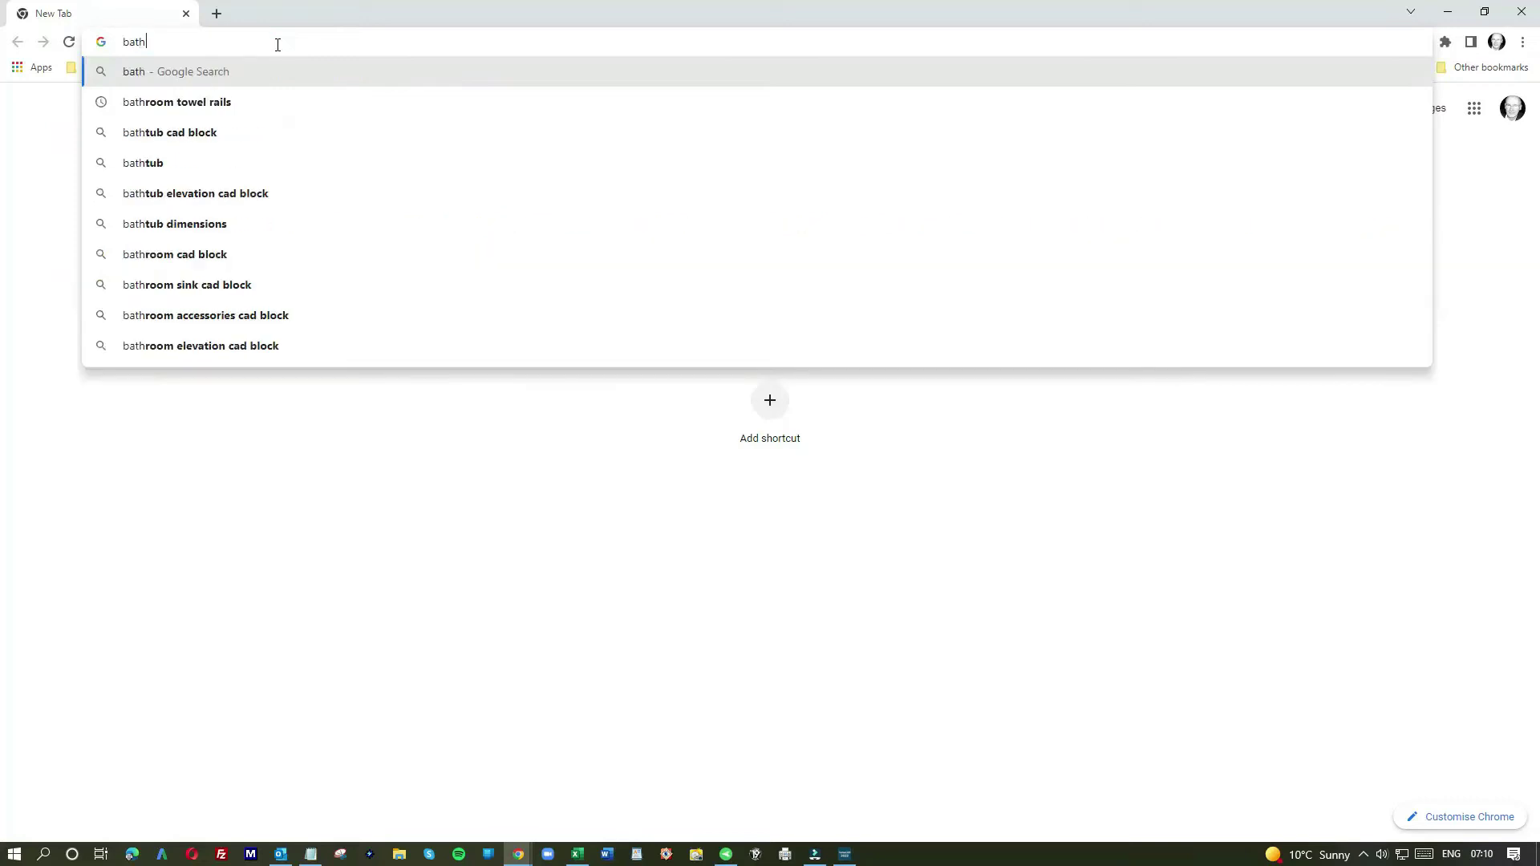
text(rooms )
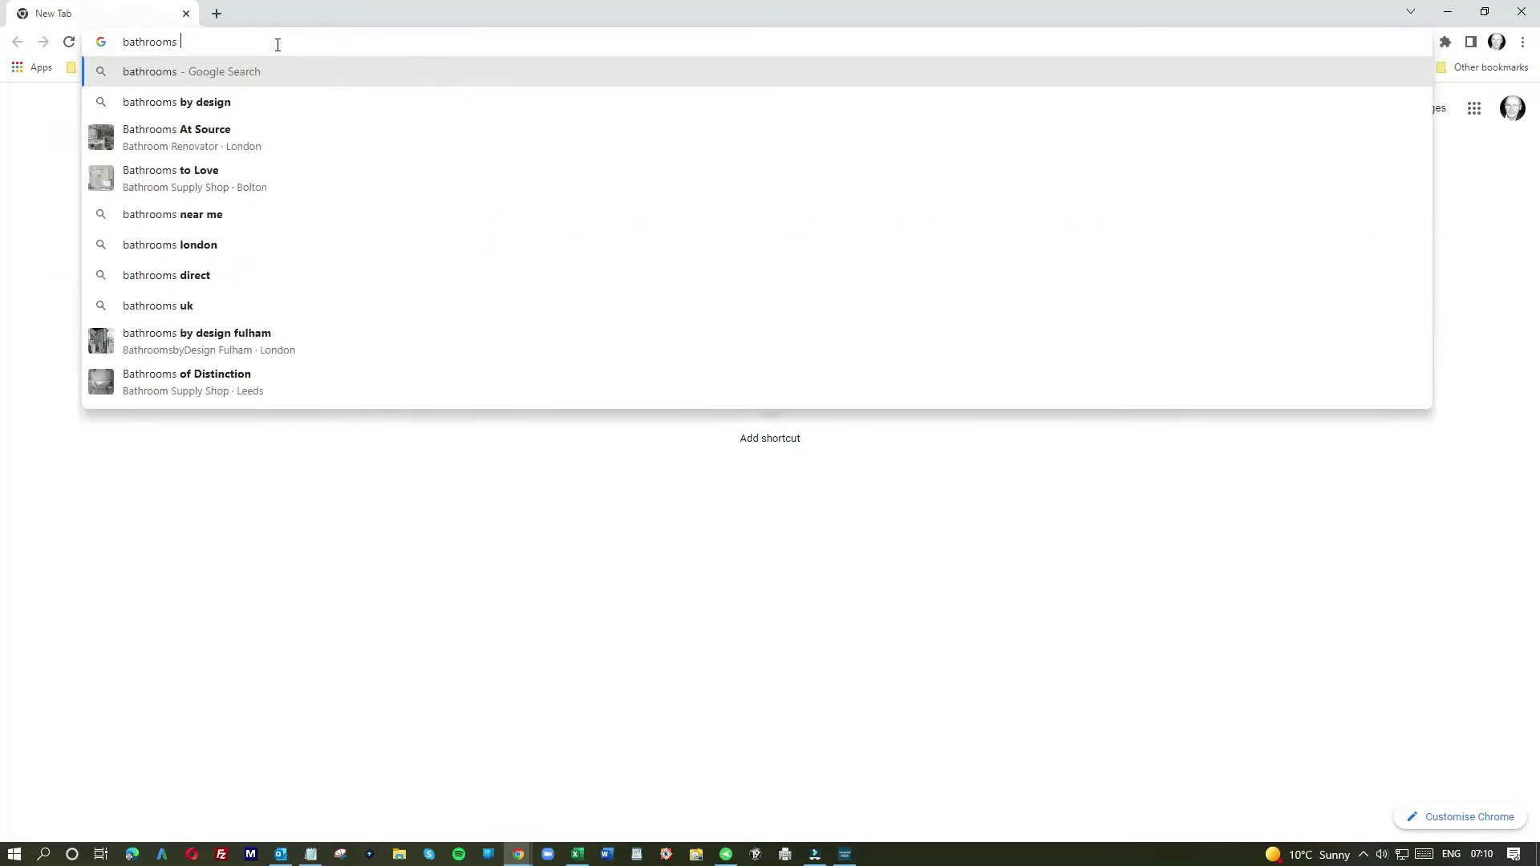
text(cadblock)
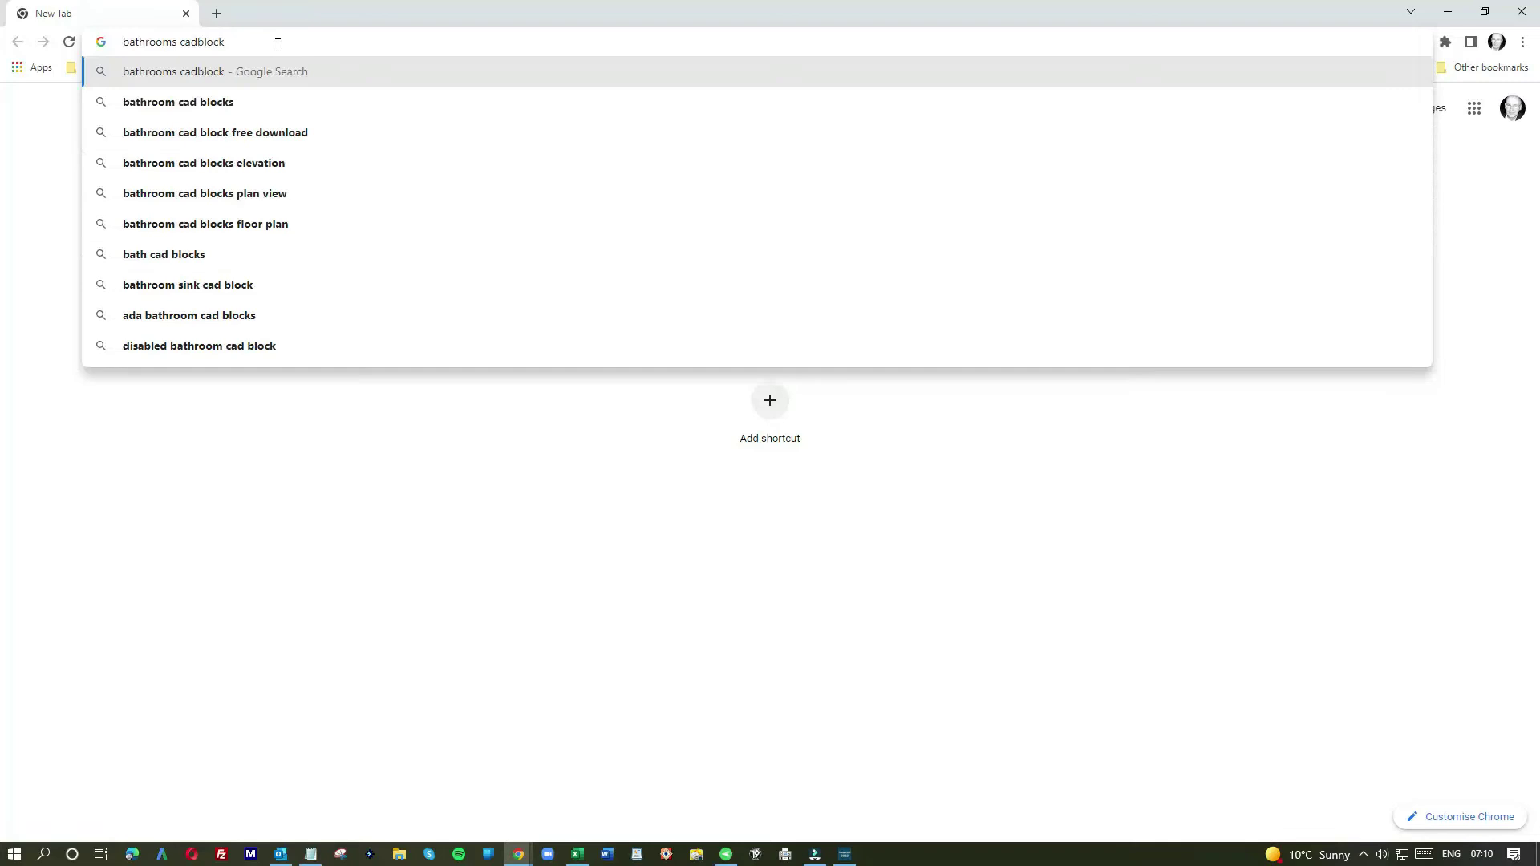
key(Return)
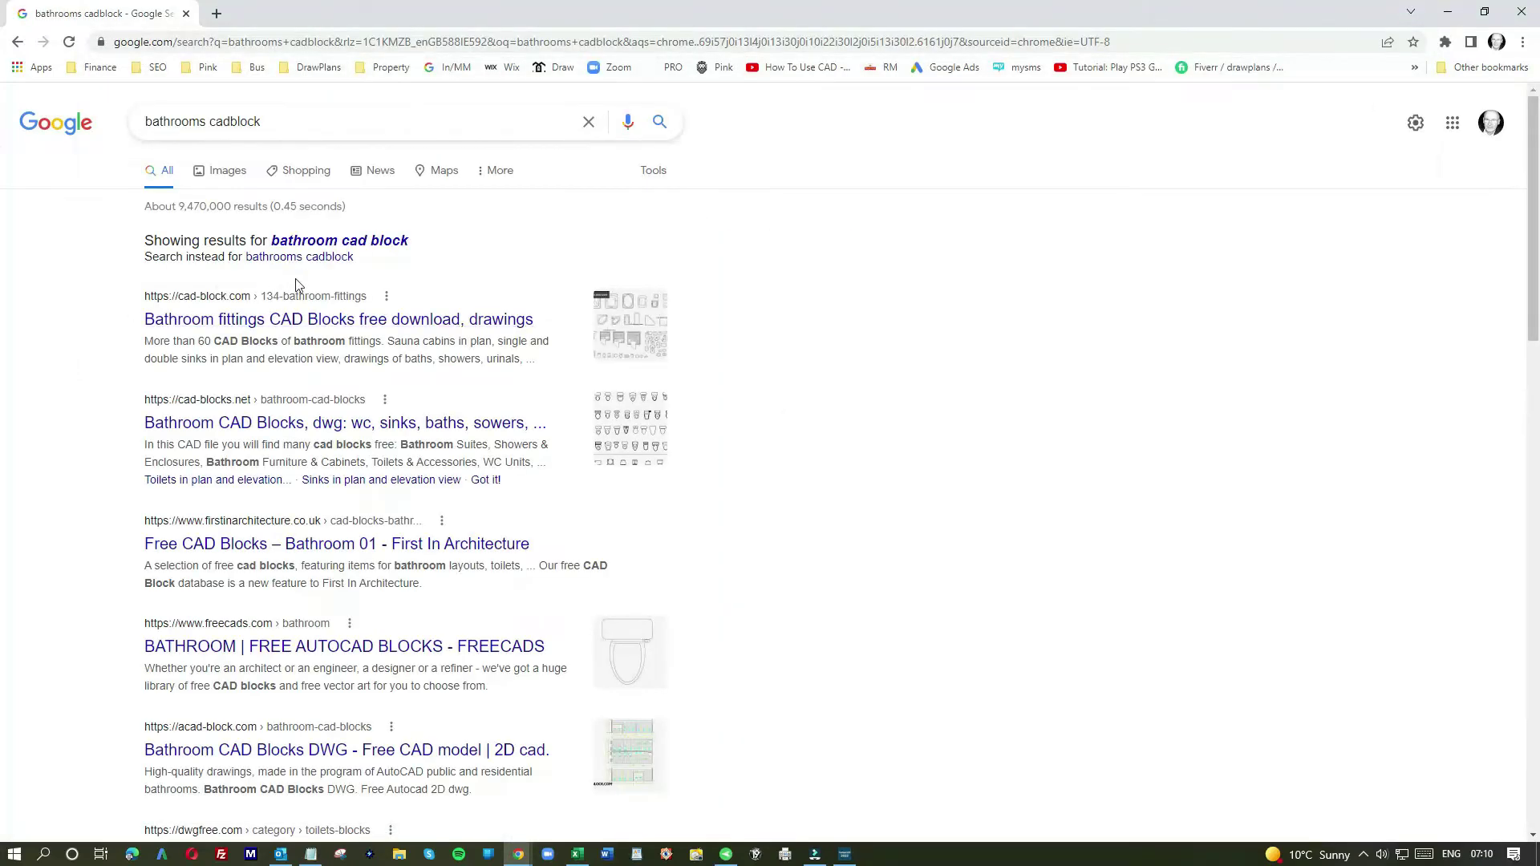
Open the cad-block.com Bathroom fittings result and download its CAD blocks.
click(345, 320)
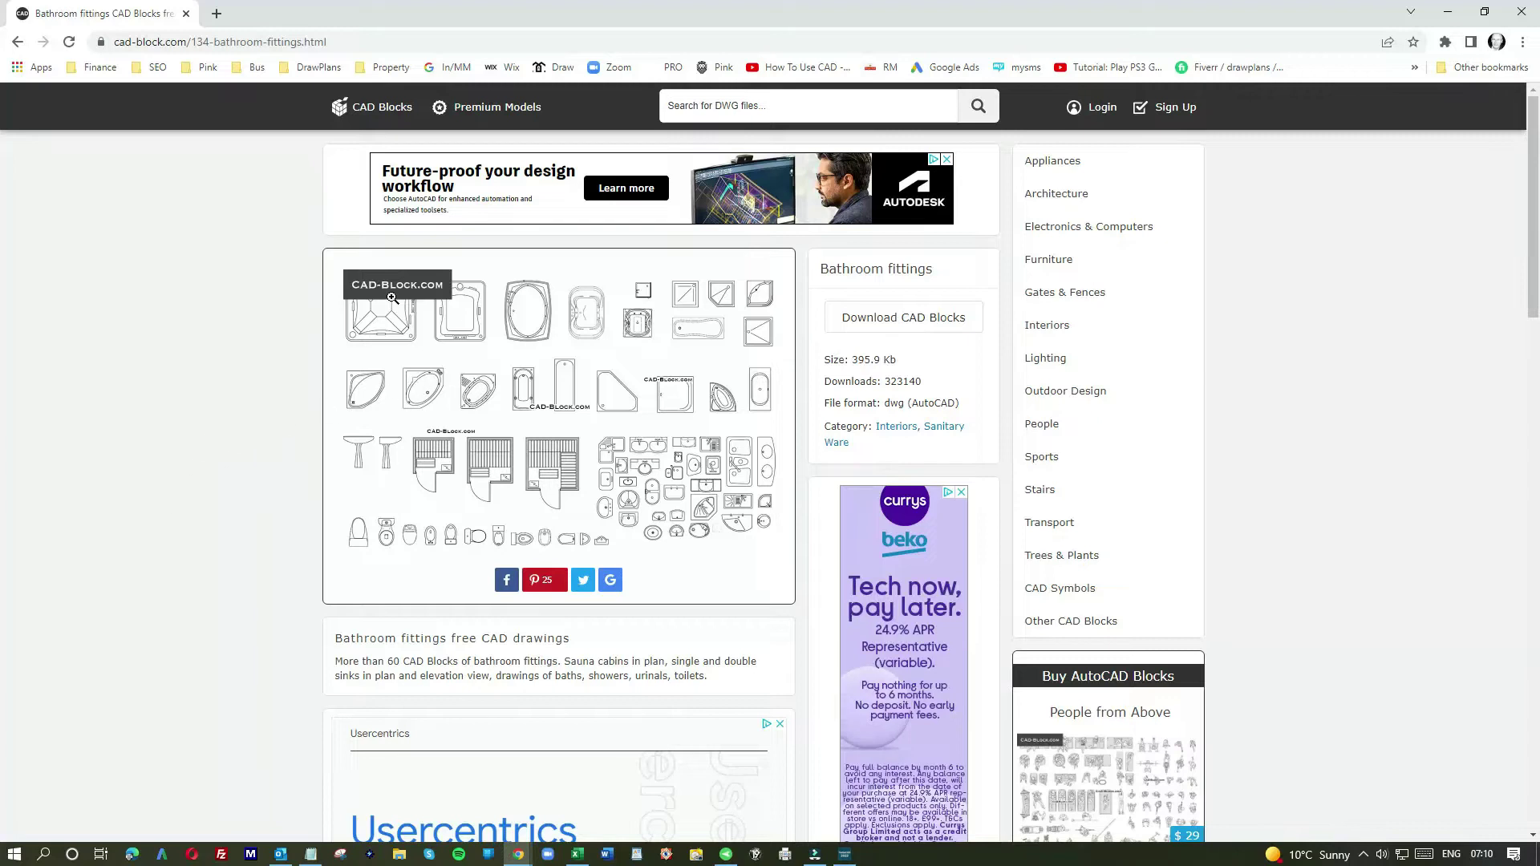
click(893, 320)
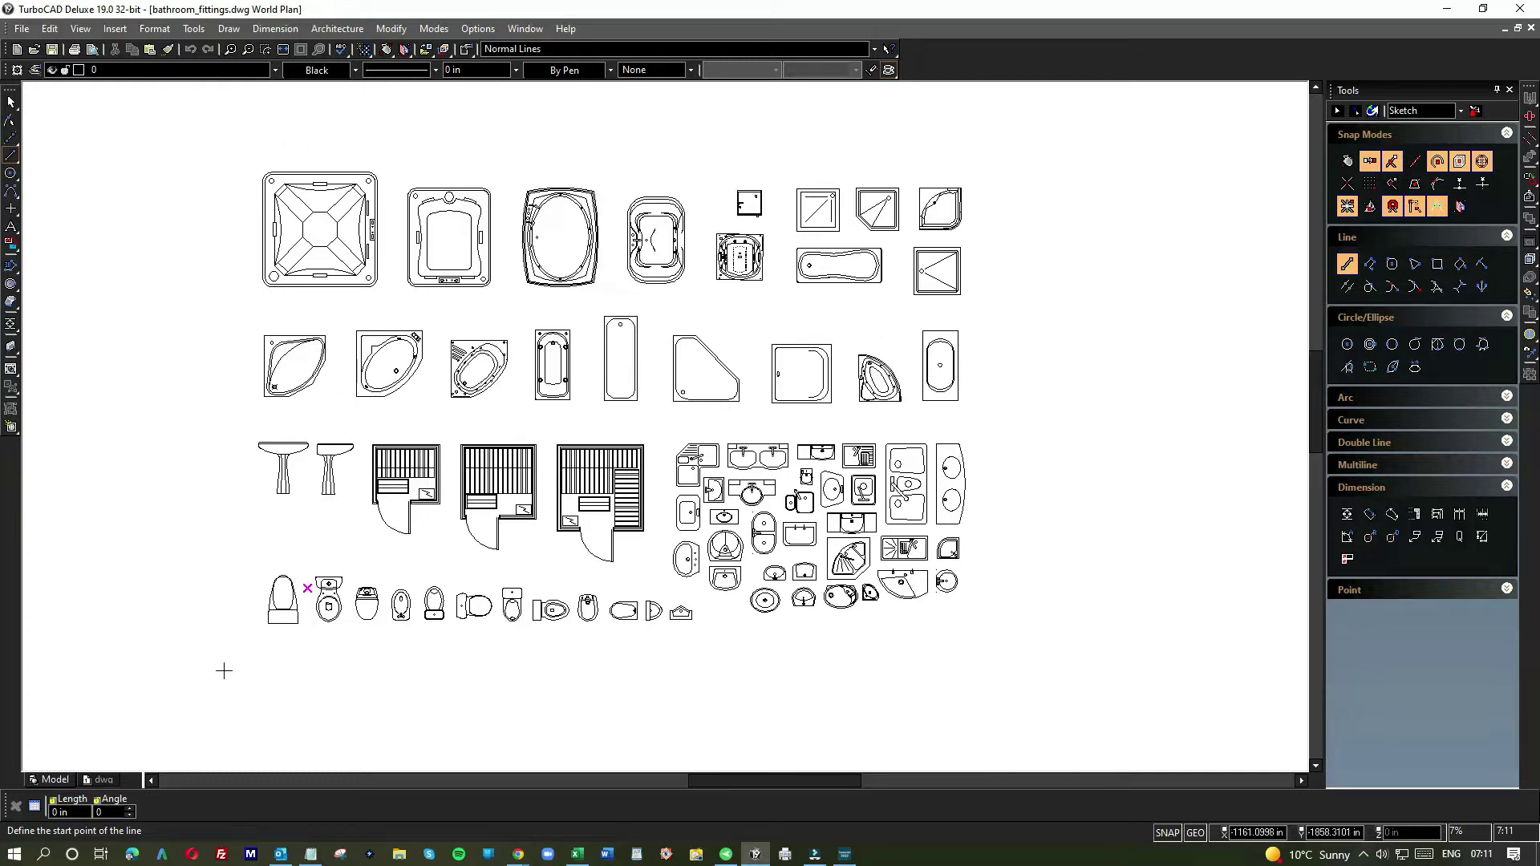
Start saving bathroom_fittings.dwg under a new location and choose Local Disk (C:) as the save location.
click(24, 29)
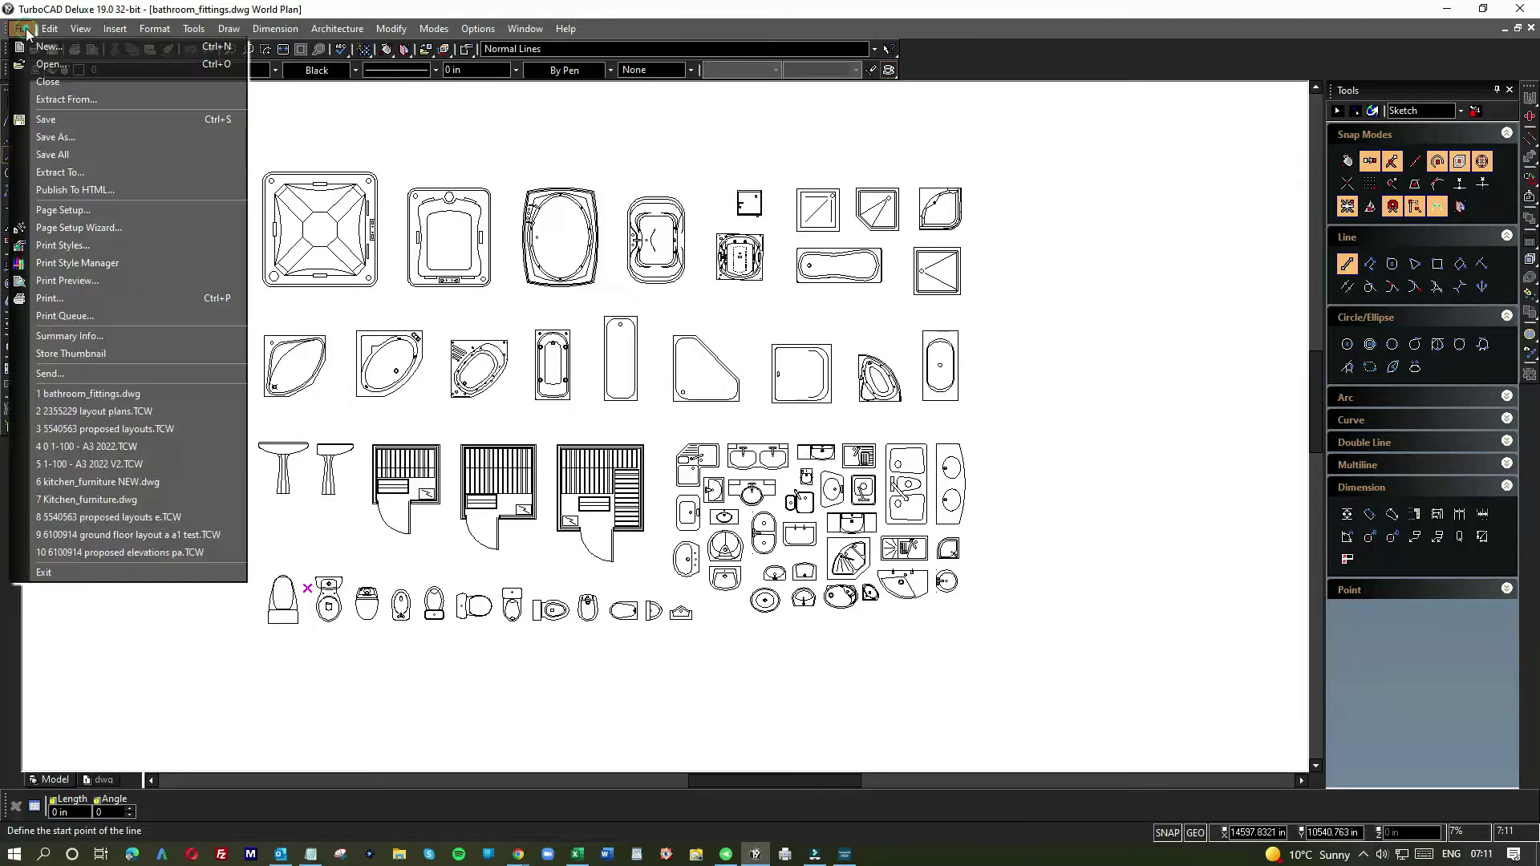
click(51, 138)
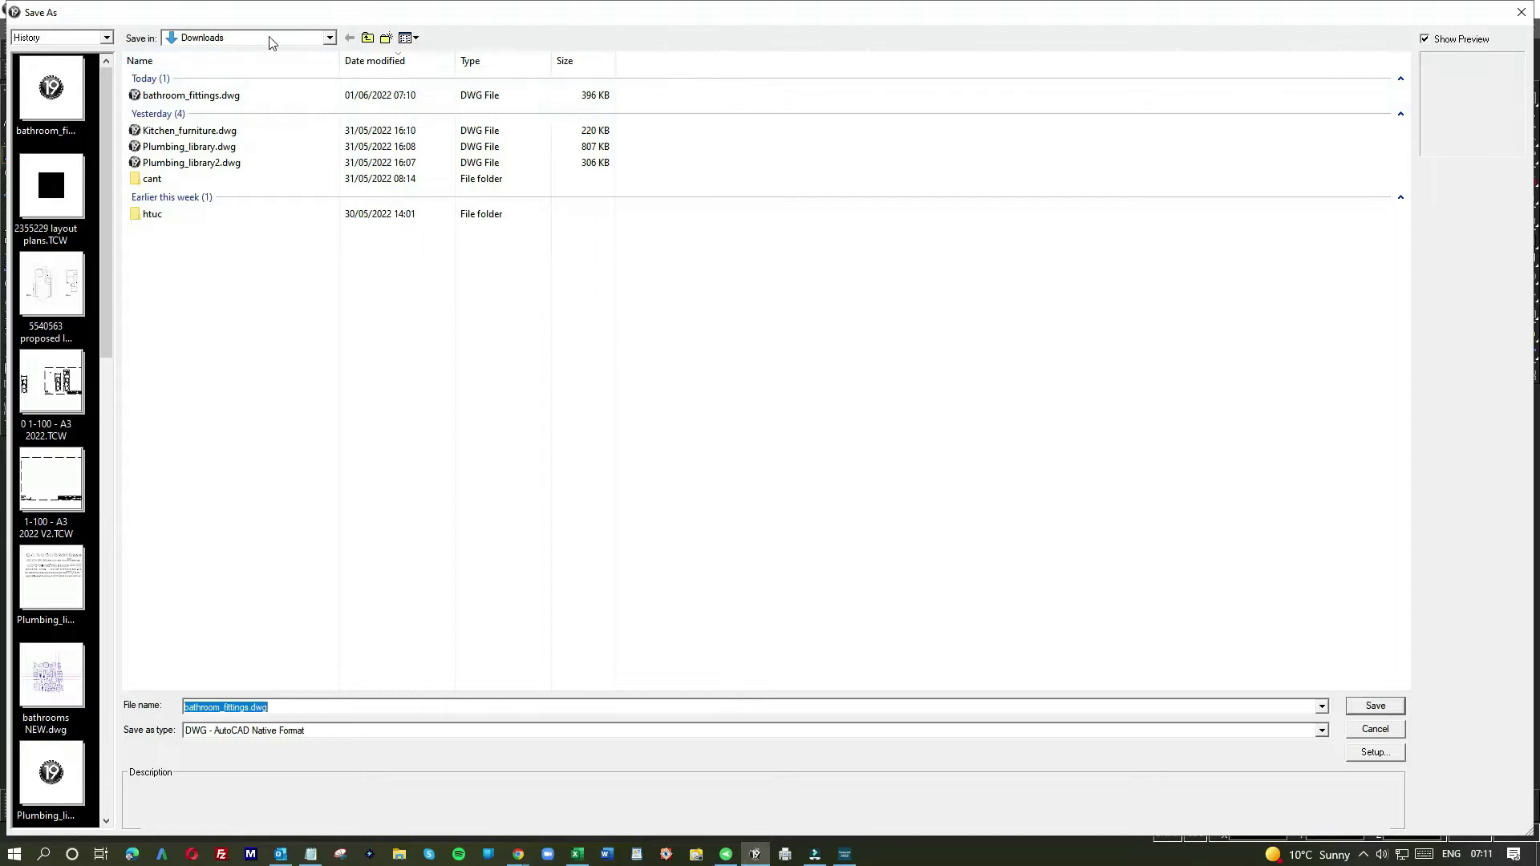
click(368, 38)
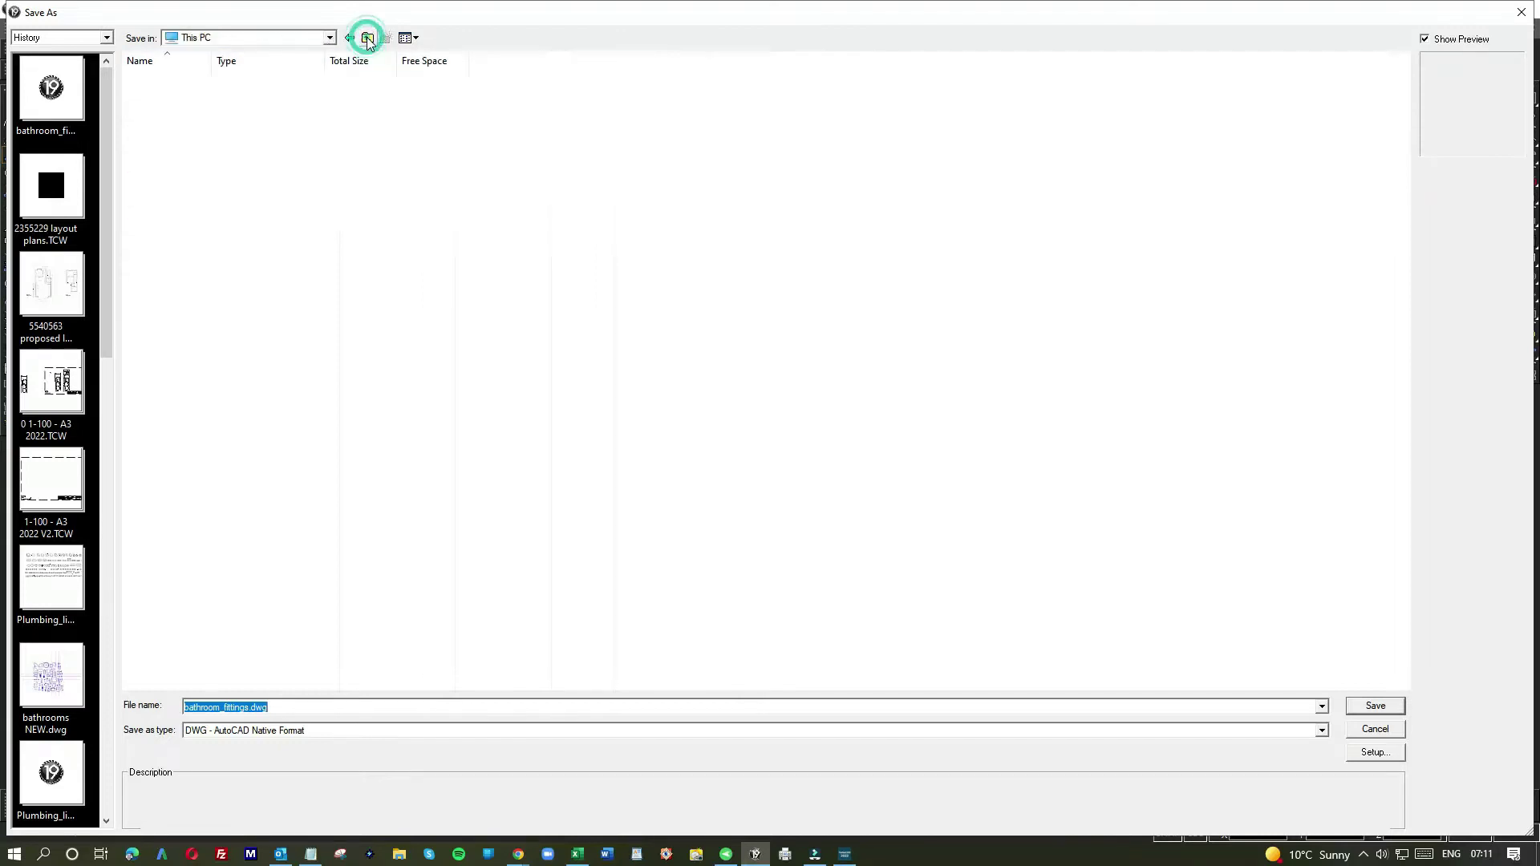
click(250, 41)
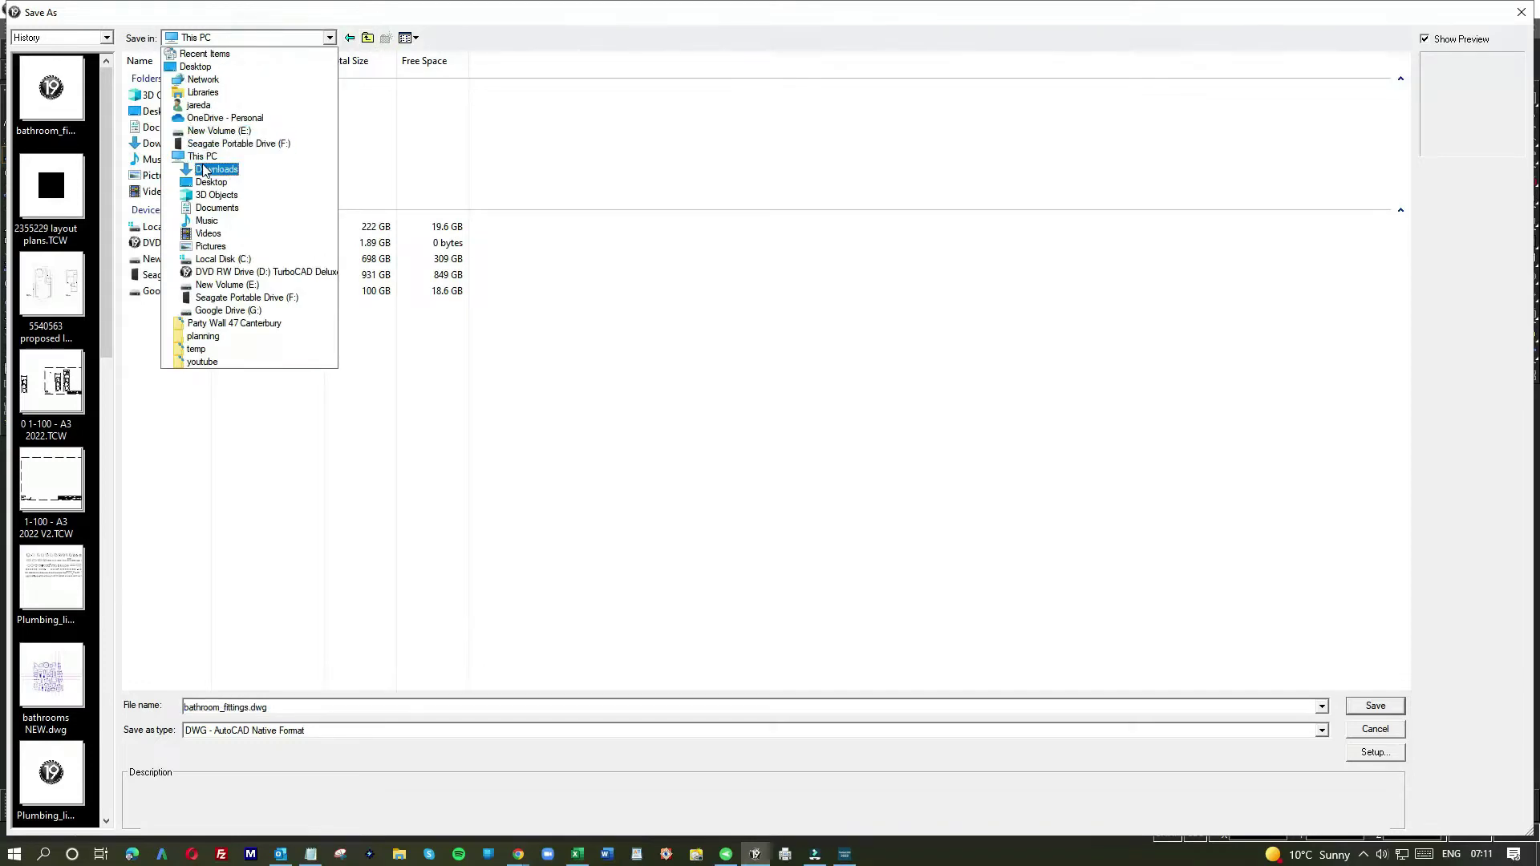
click(214, 259)
click(213, 263)
click(284, 40)
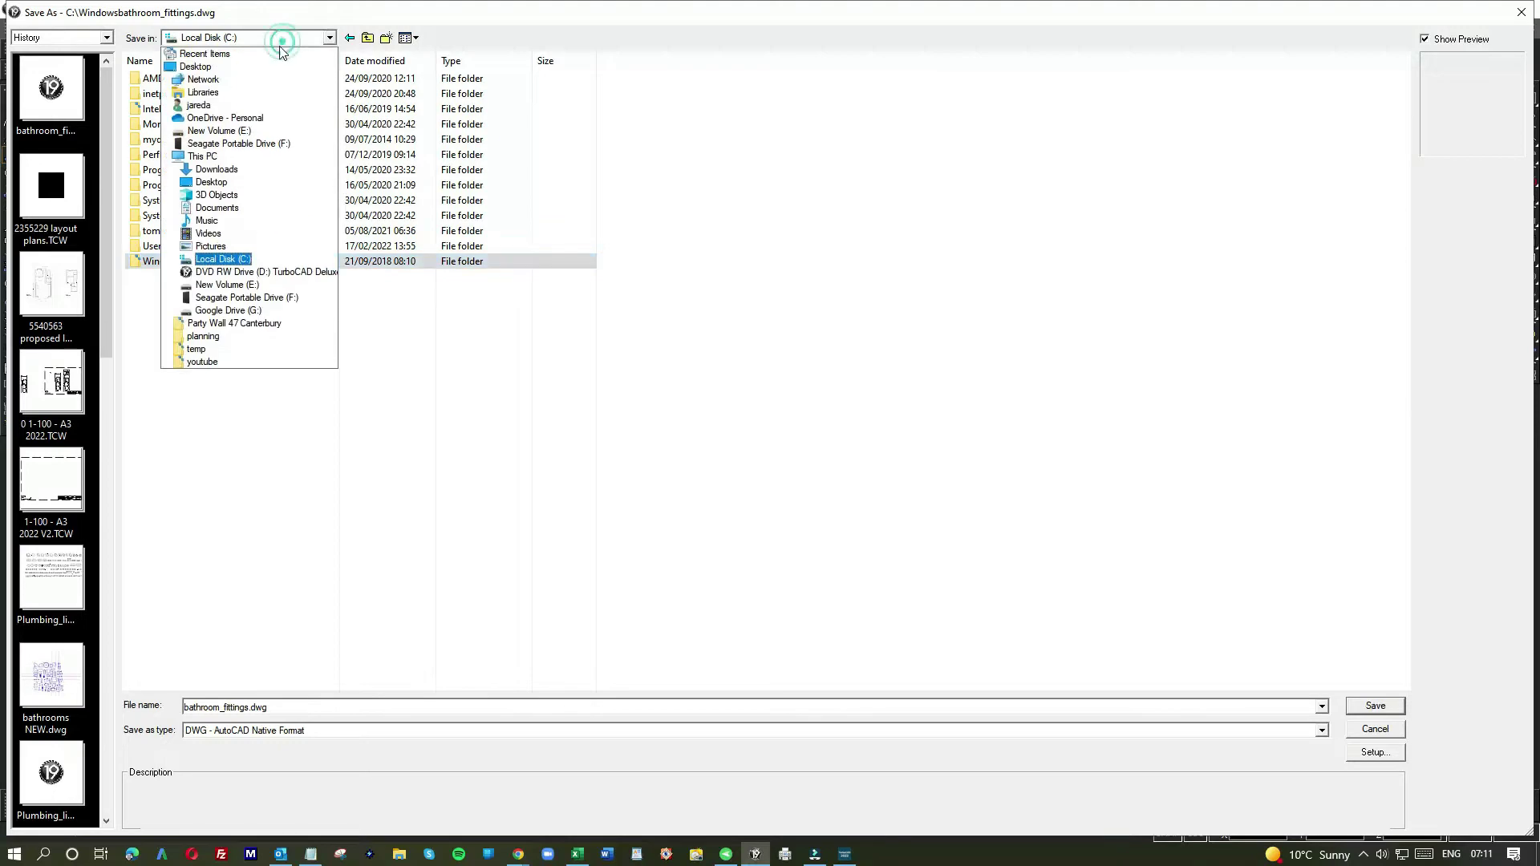
click(206, 259)
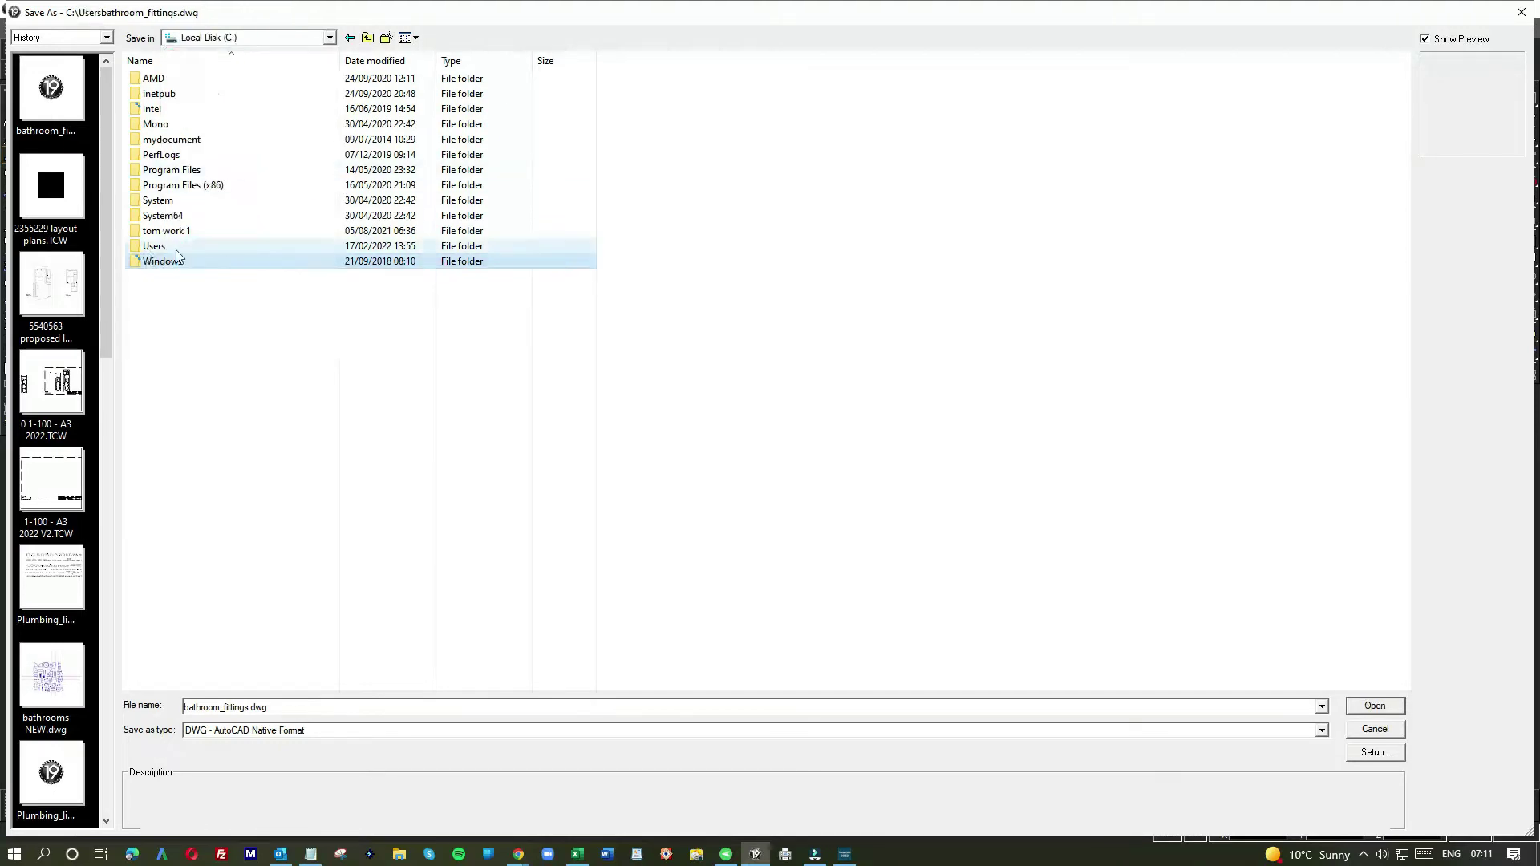
Browse the save location through the Users and user.000 folders into Google Drive.
click(154, 246)
double_click(155, 248)
click(148, 170)
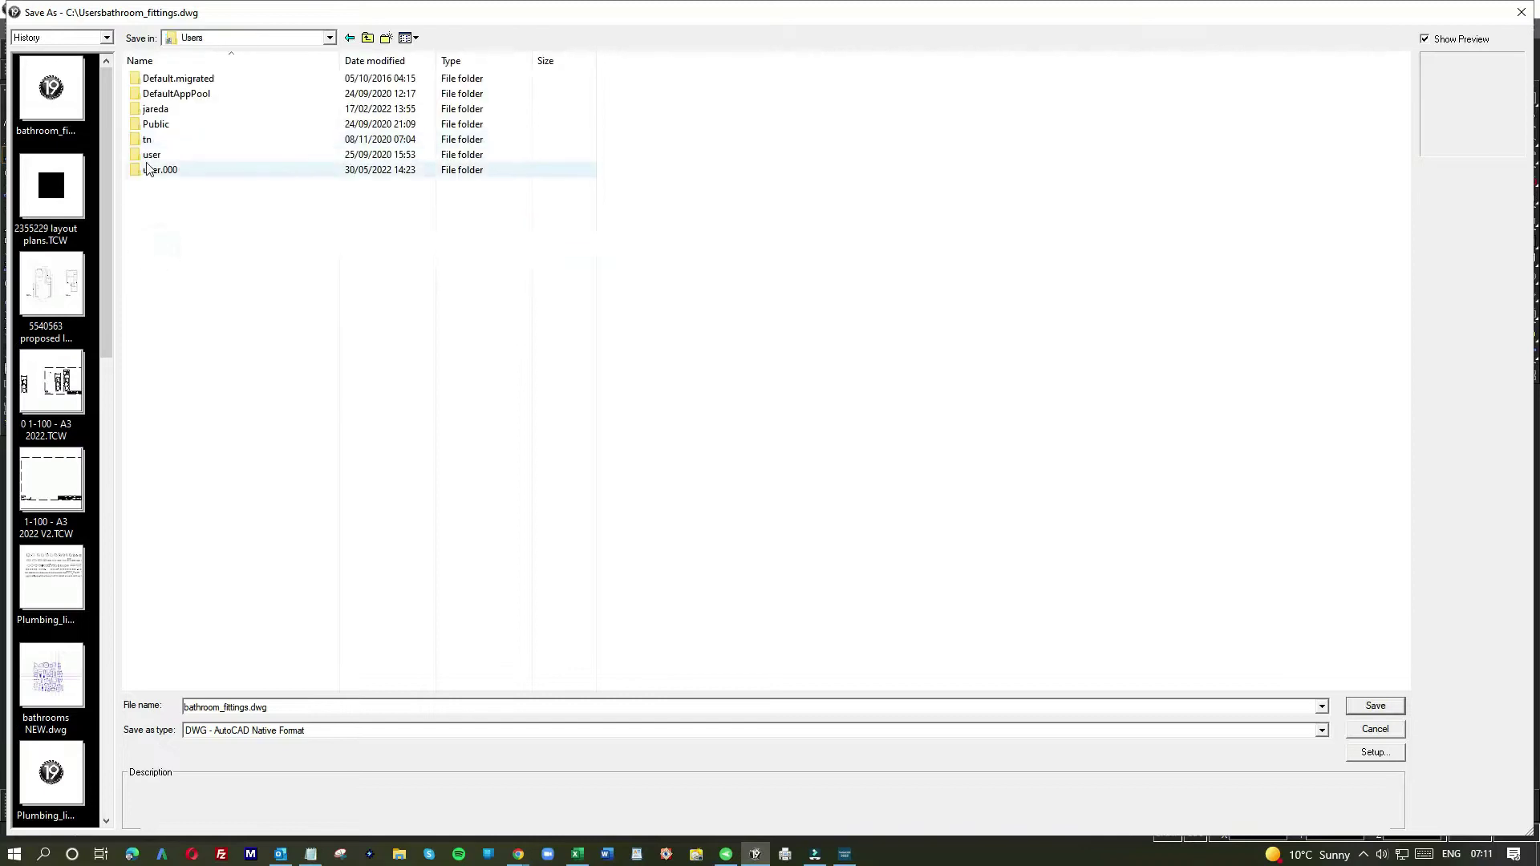
double_click(149, 171)
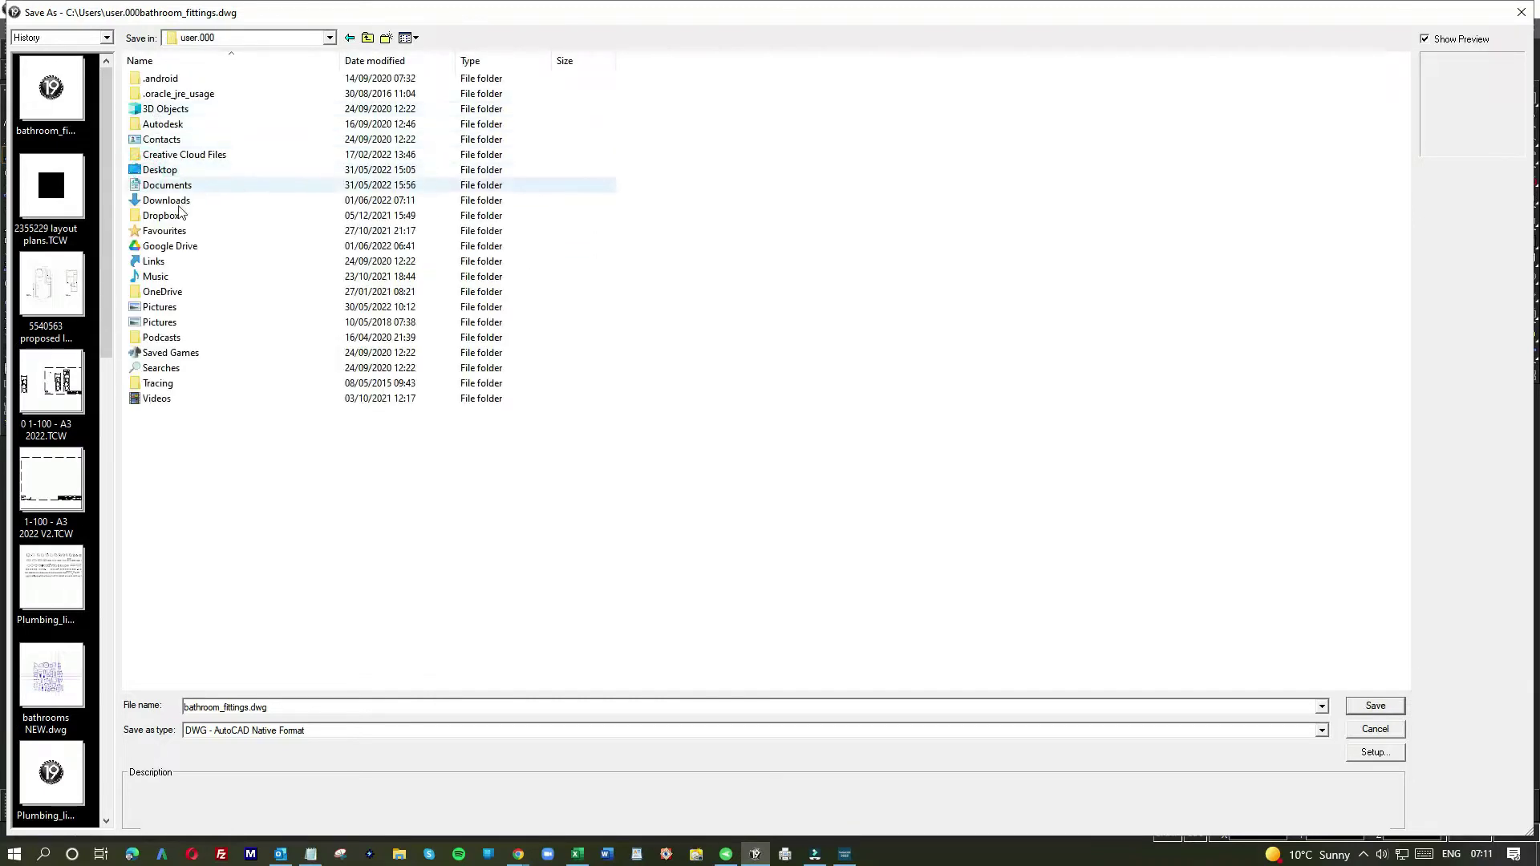
click(153, 250)
double_click(152, 249)
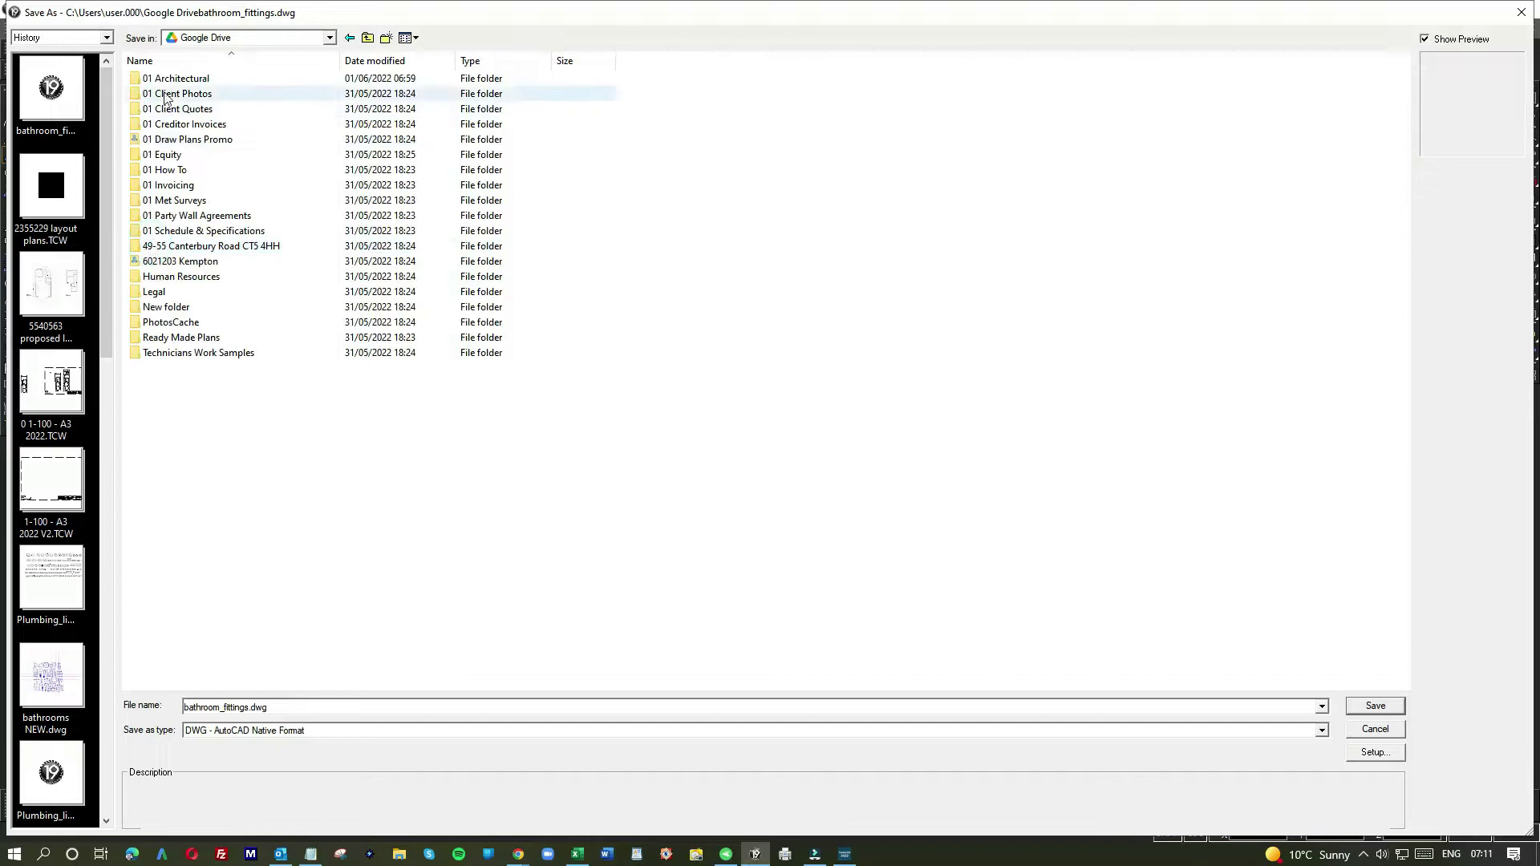
Open 01 Architectural, Clients and the aCAD Resources folder, then leave Save As without saving.
double_click(165, 80)
click(164, 83)
double_click(165, 83)
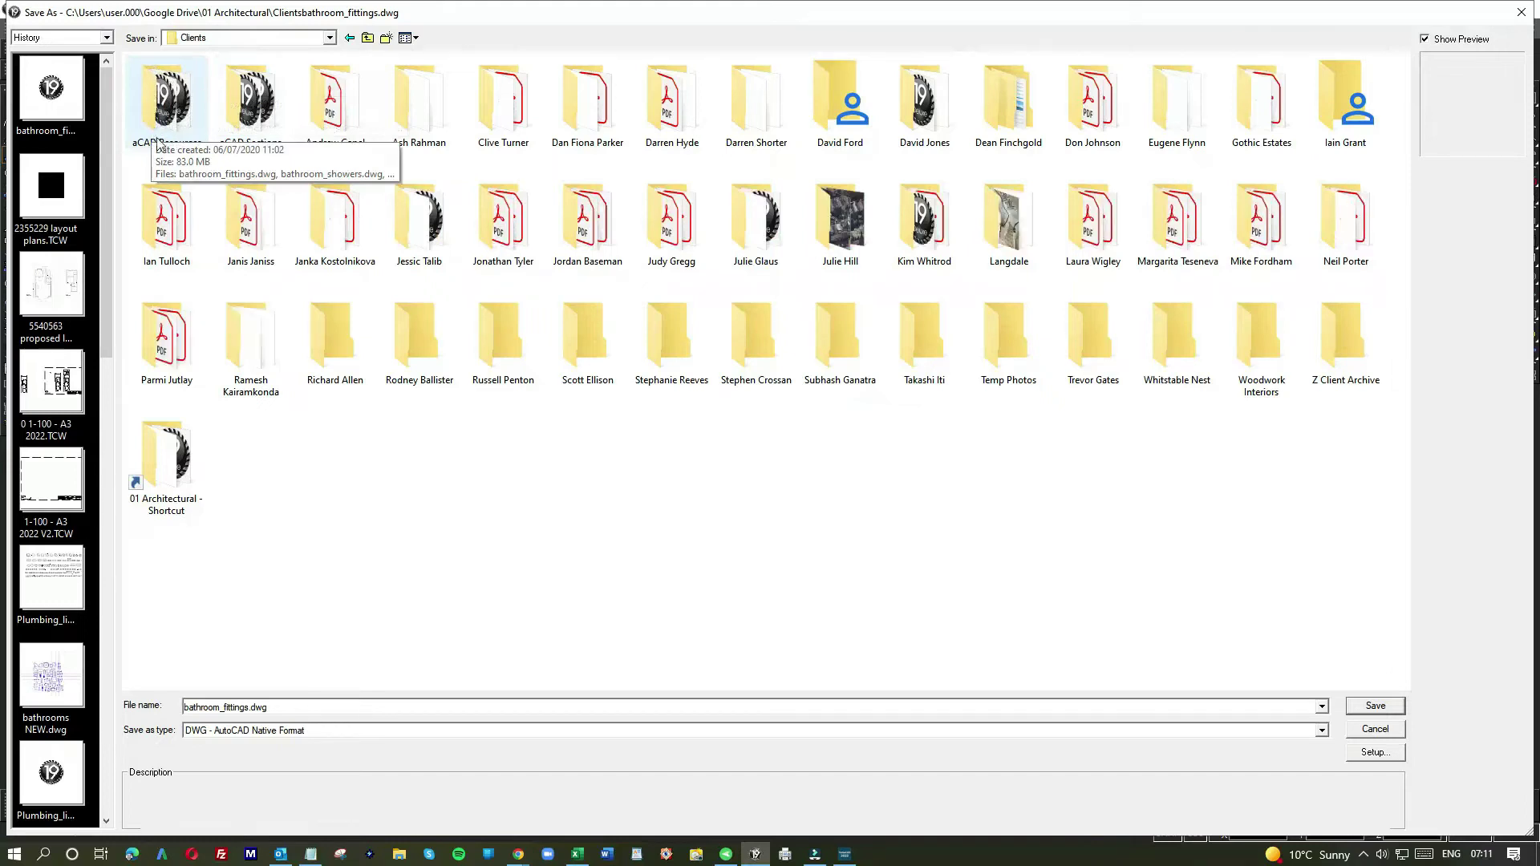
click(167, 104)
double_click(165, 103)
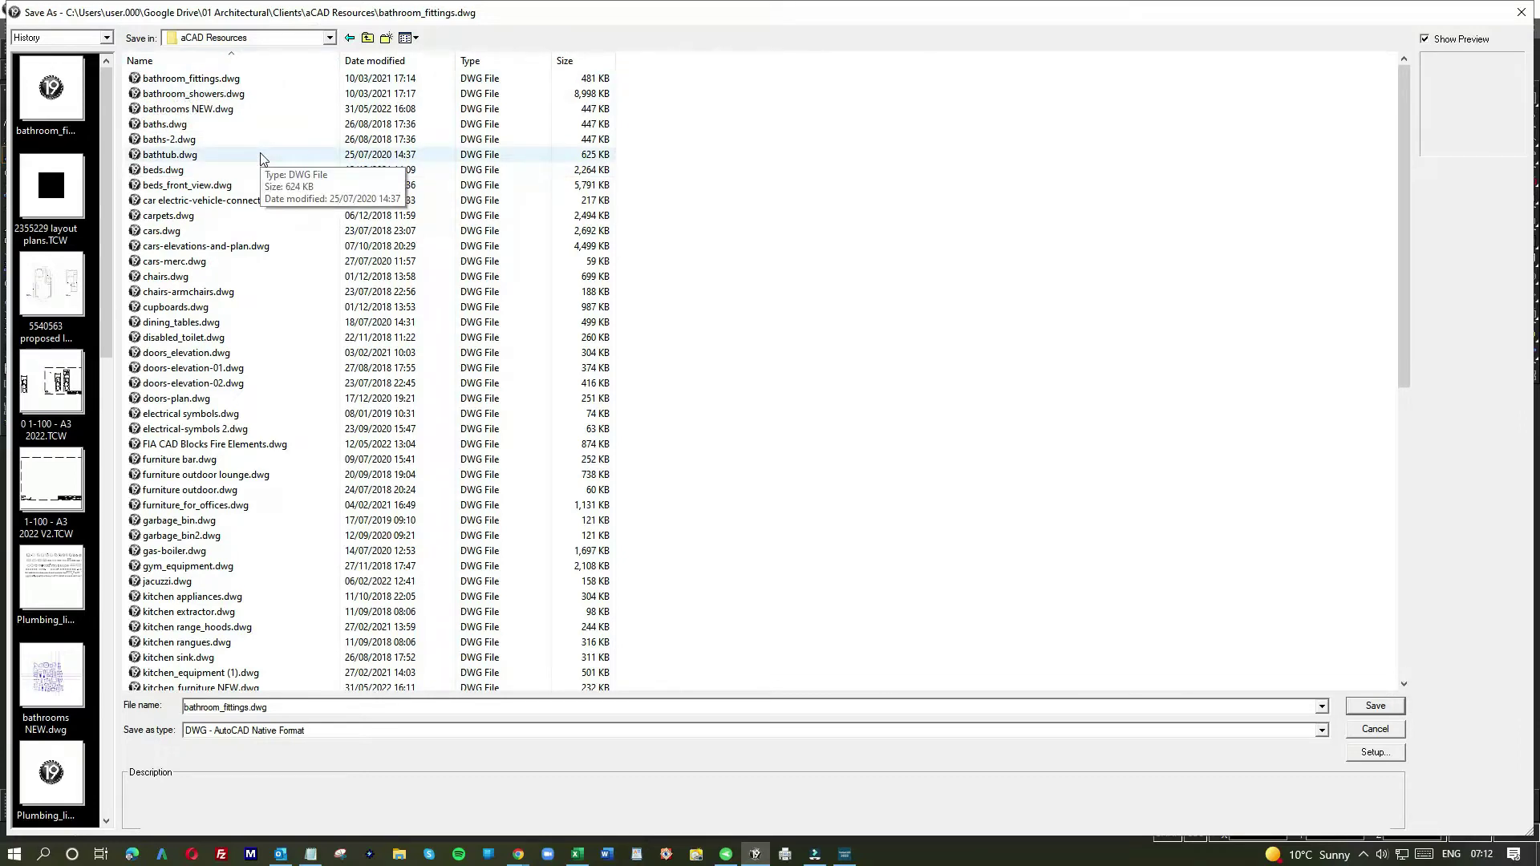
click(1521, 14)
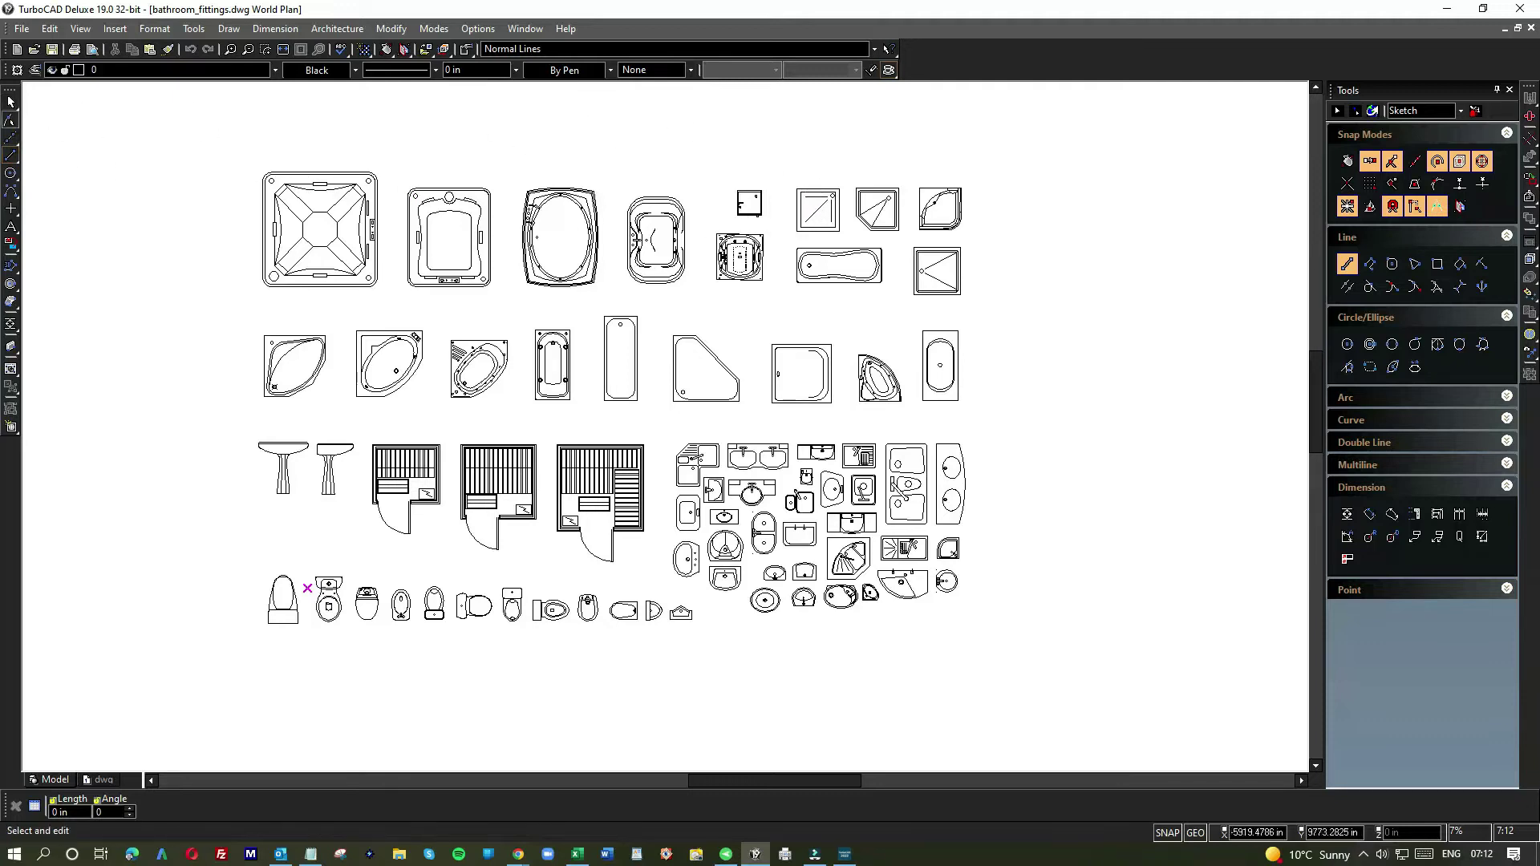
Select the square shower tray in the bathroom fittings drawing, then close TurboCAD Deluxe 19.
drag(790, 183, 851, 245)
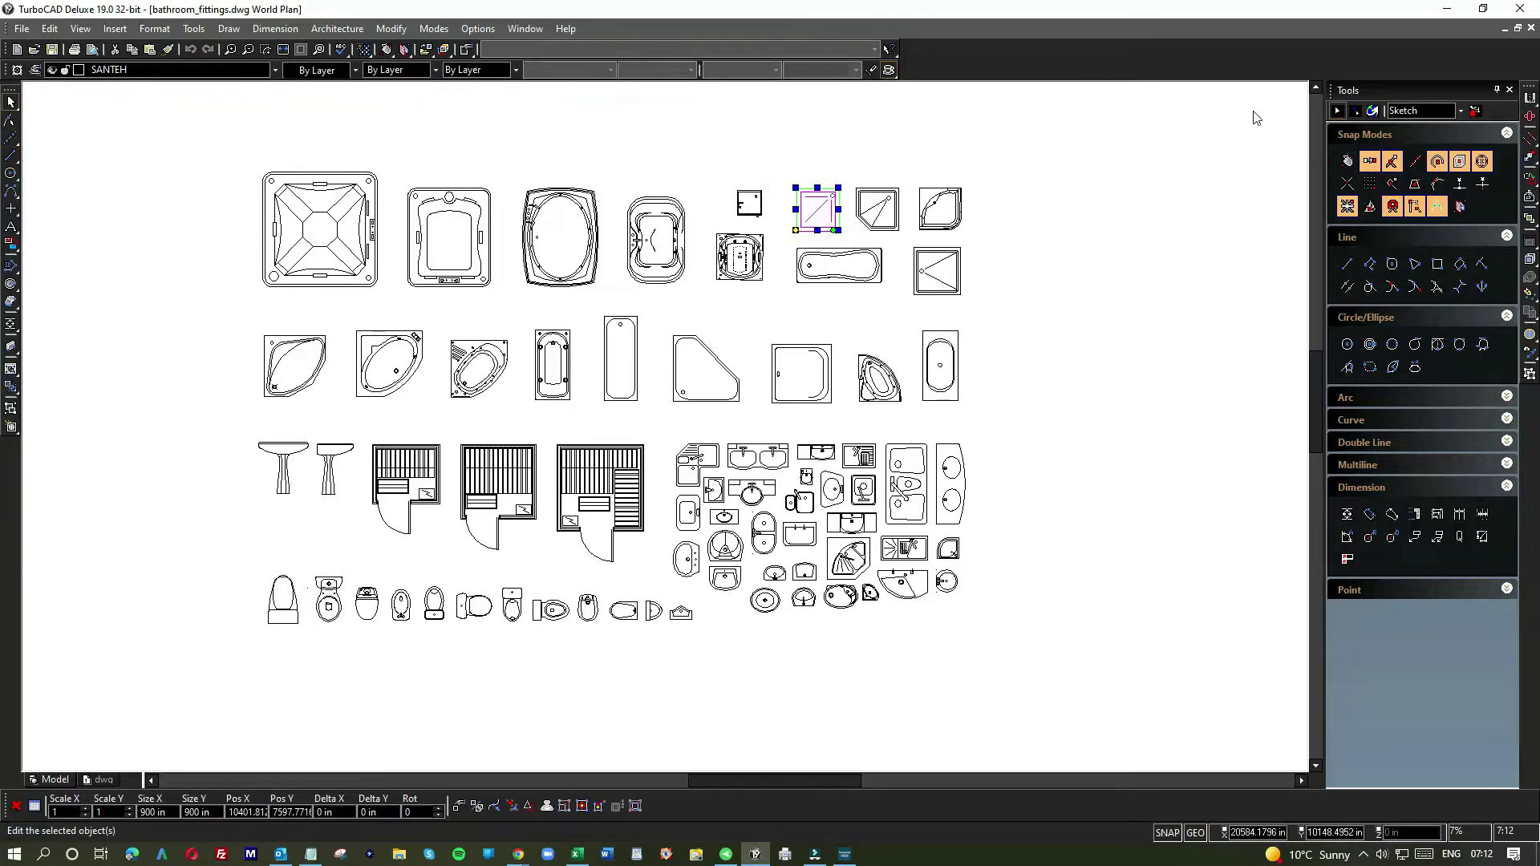
click(1532, 31)
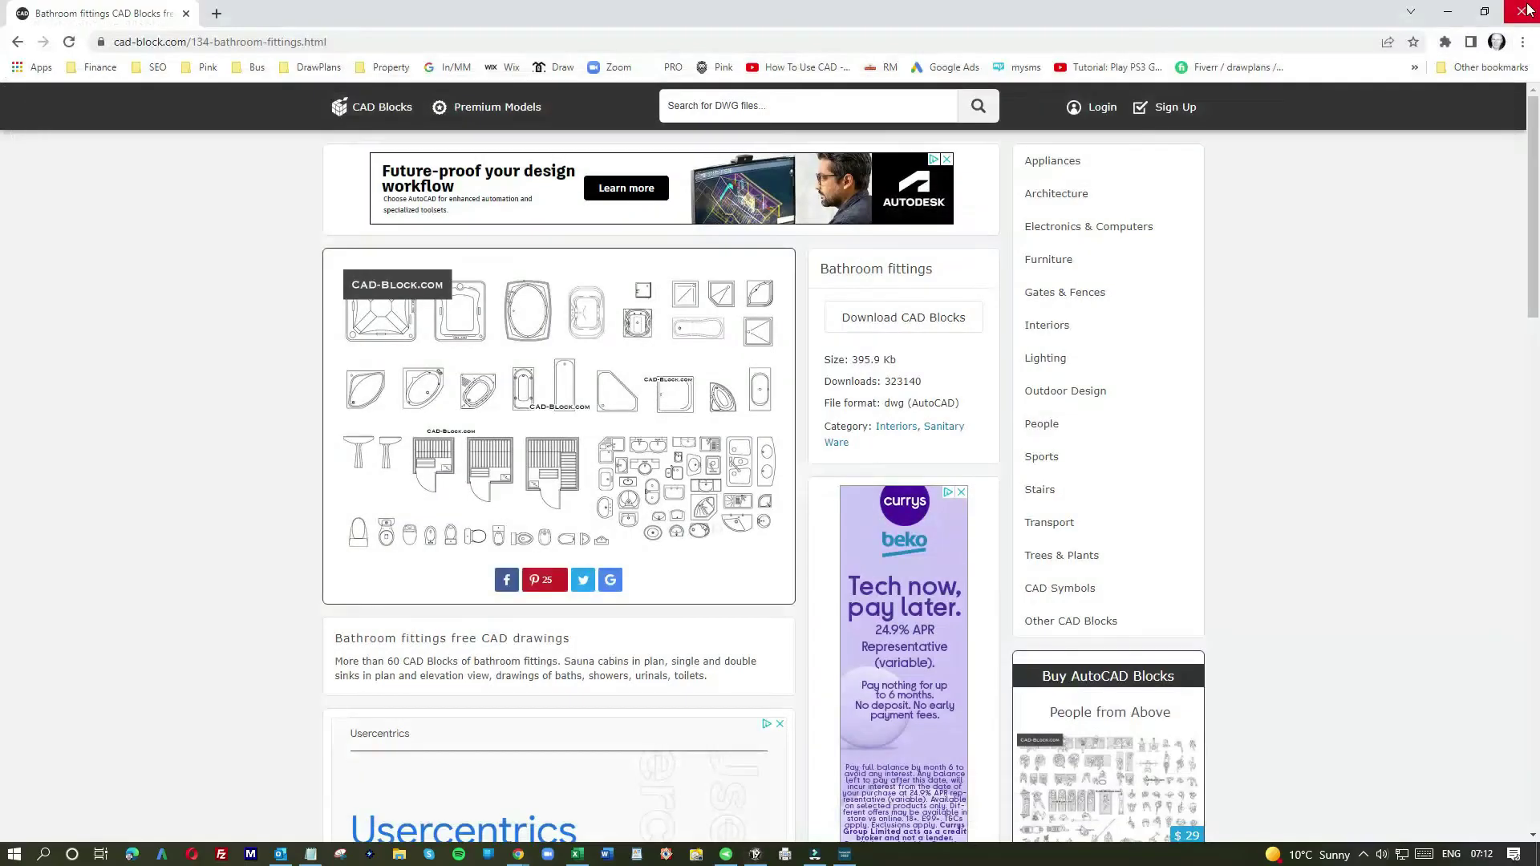
click(1521, 9)
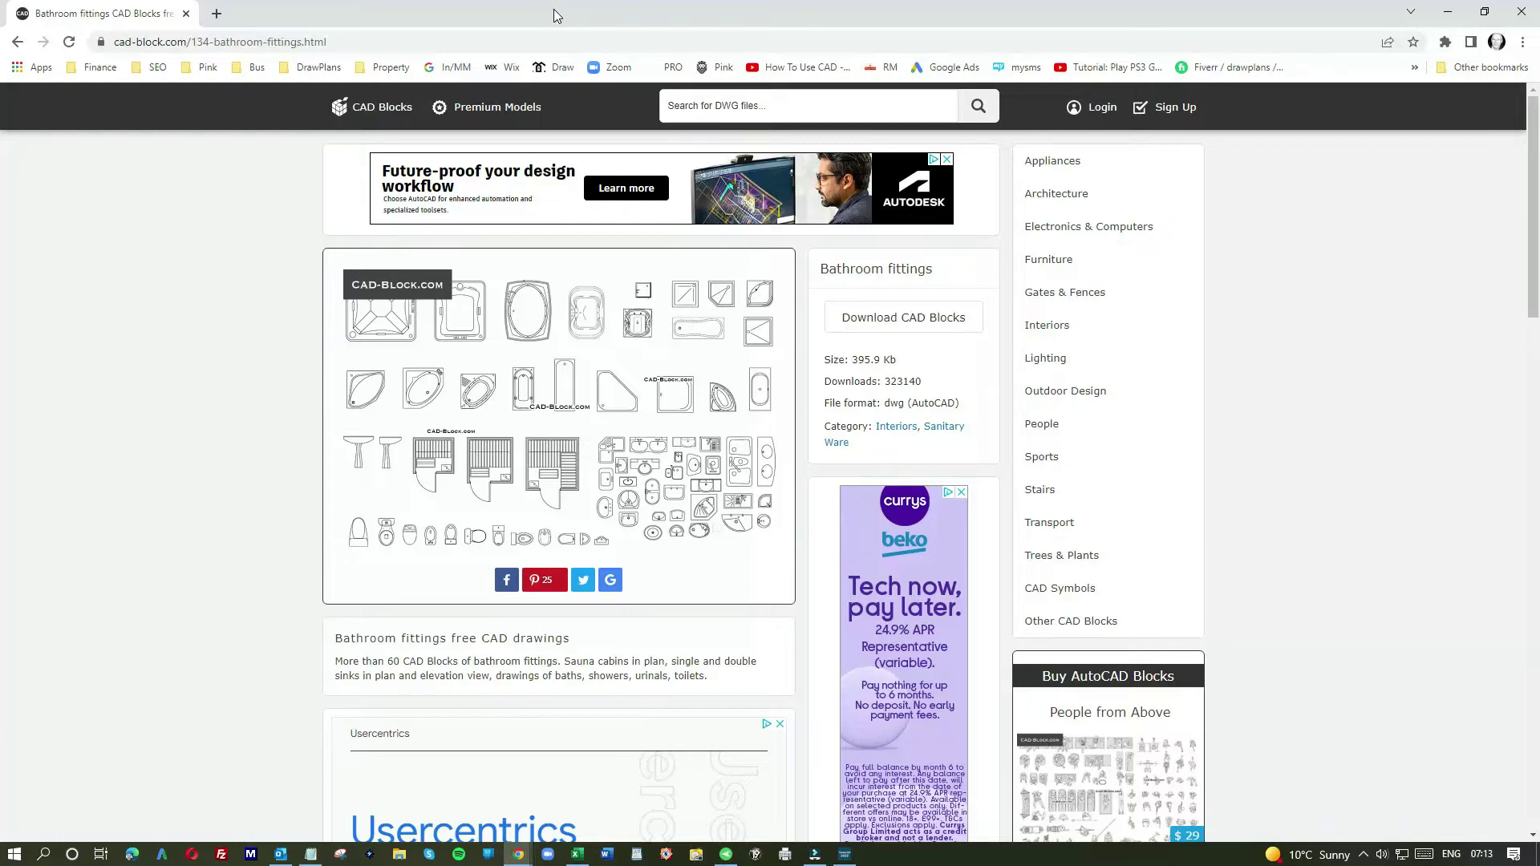
Move the browser window off this screen and return to furniture outdoor lounge.dwg in TurboCAD 2022.
drag(556, 16, 0, 72)
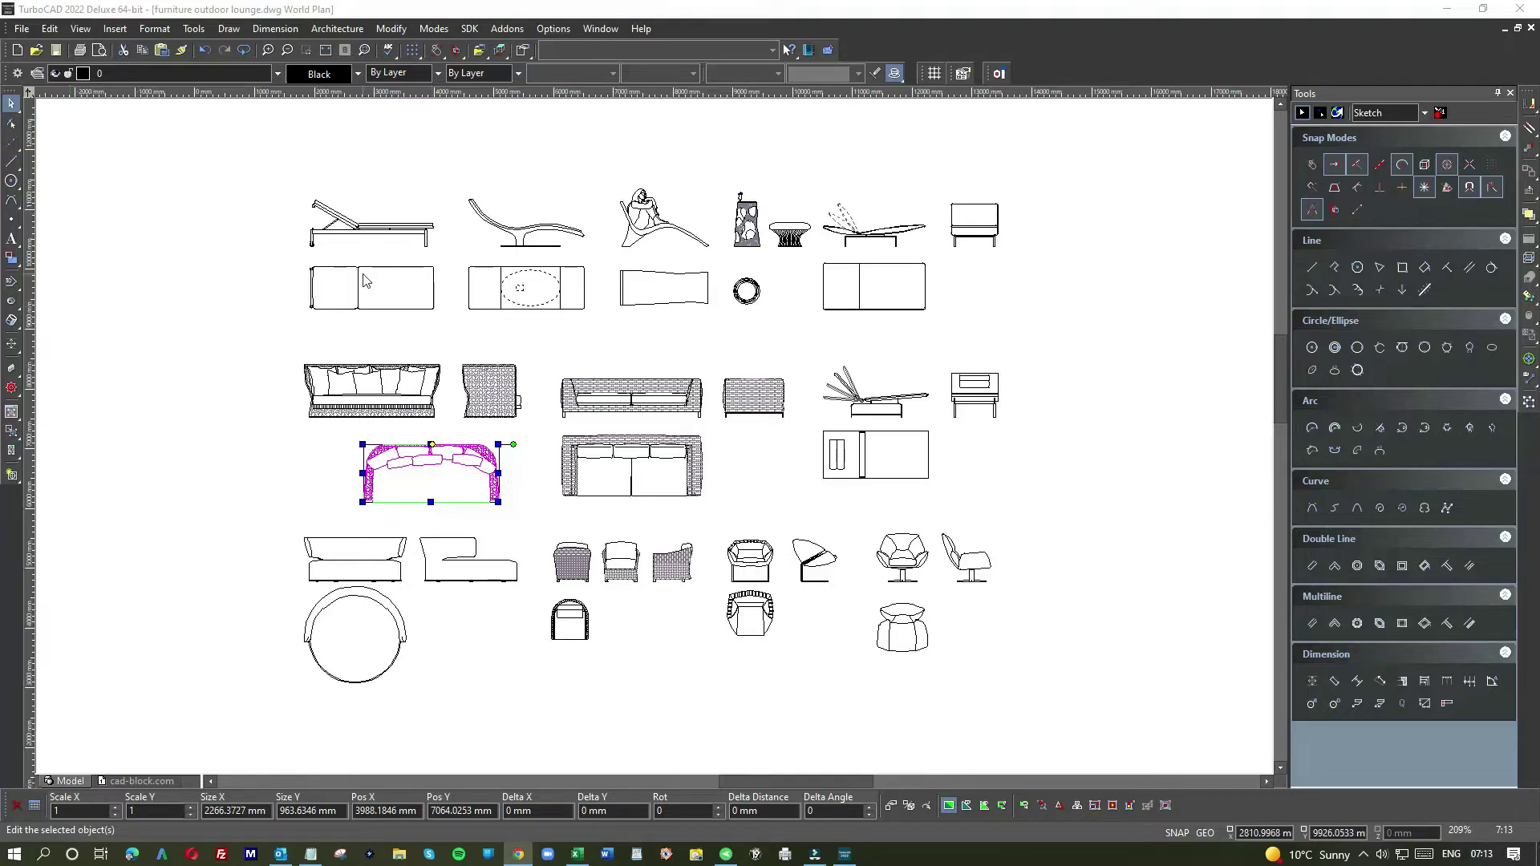
scroll(365, 279, down, 3)
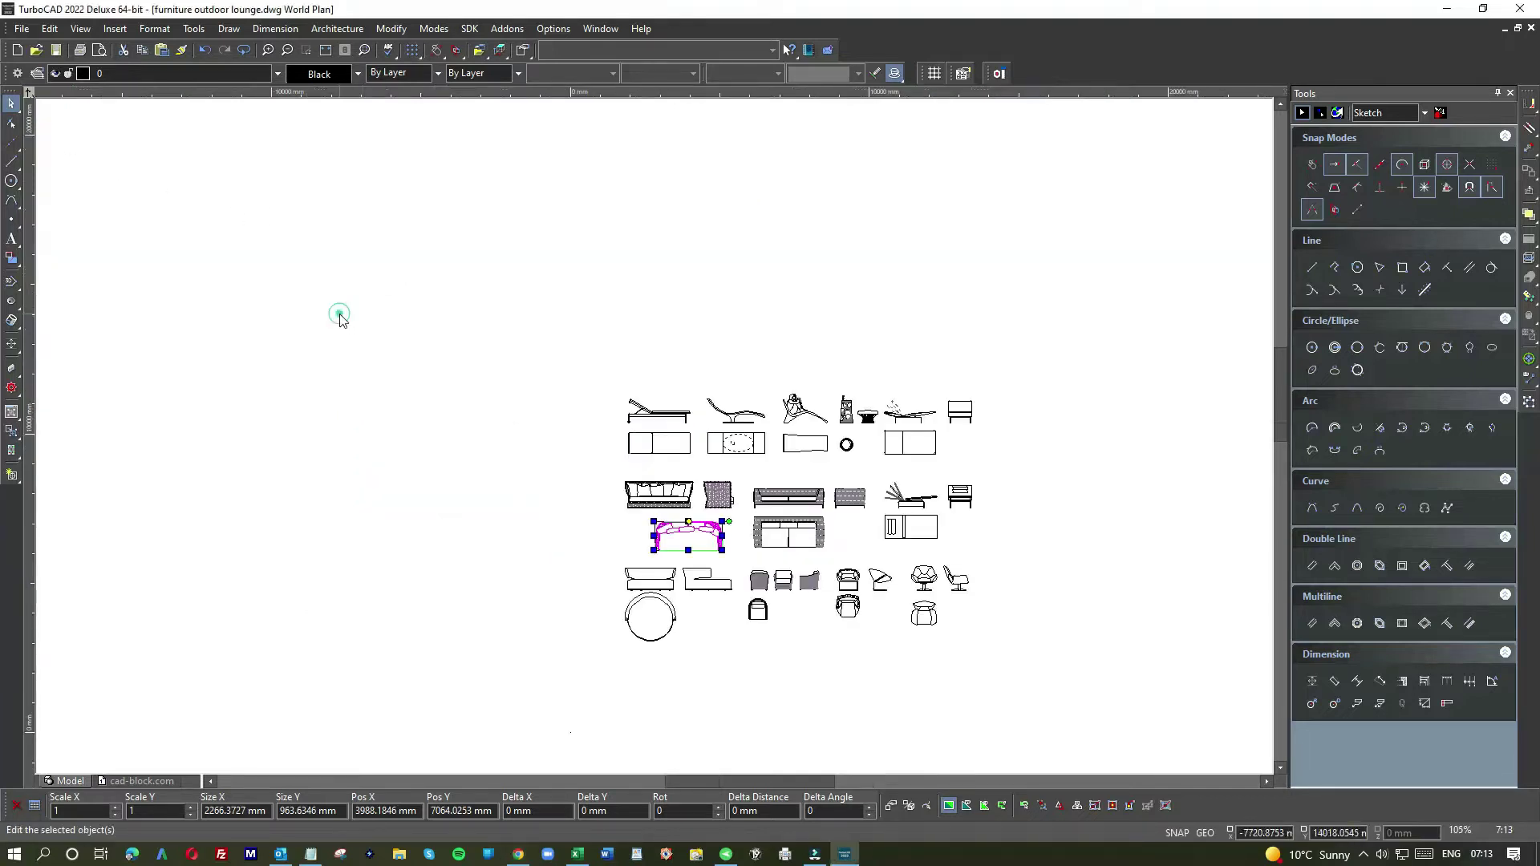
Paste the shower tray into furniture outdoor lounge.dwg and compare its size with the furniture blocks.
key(ctrl+v)
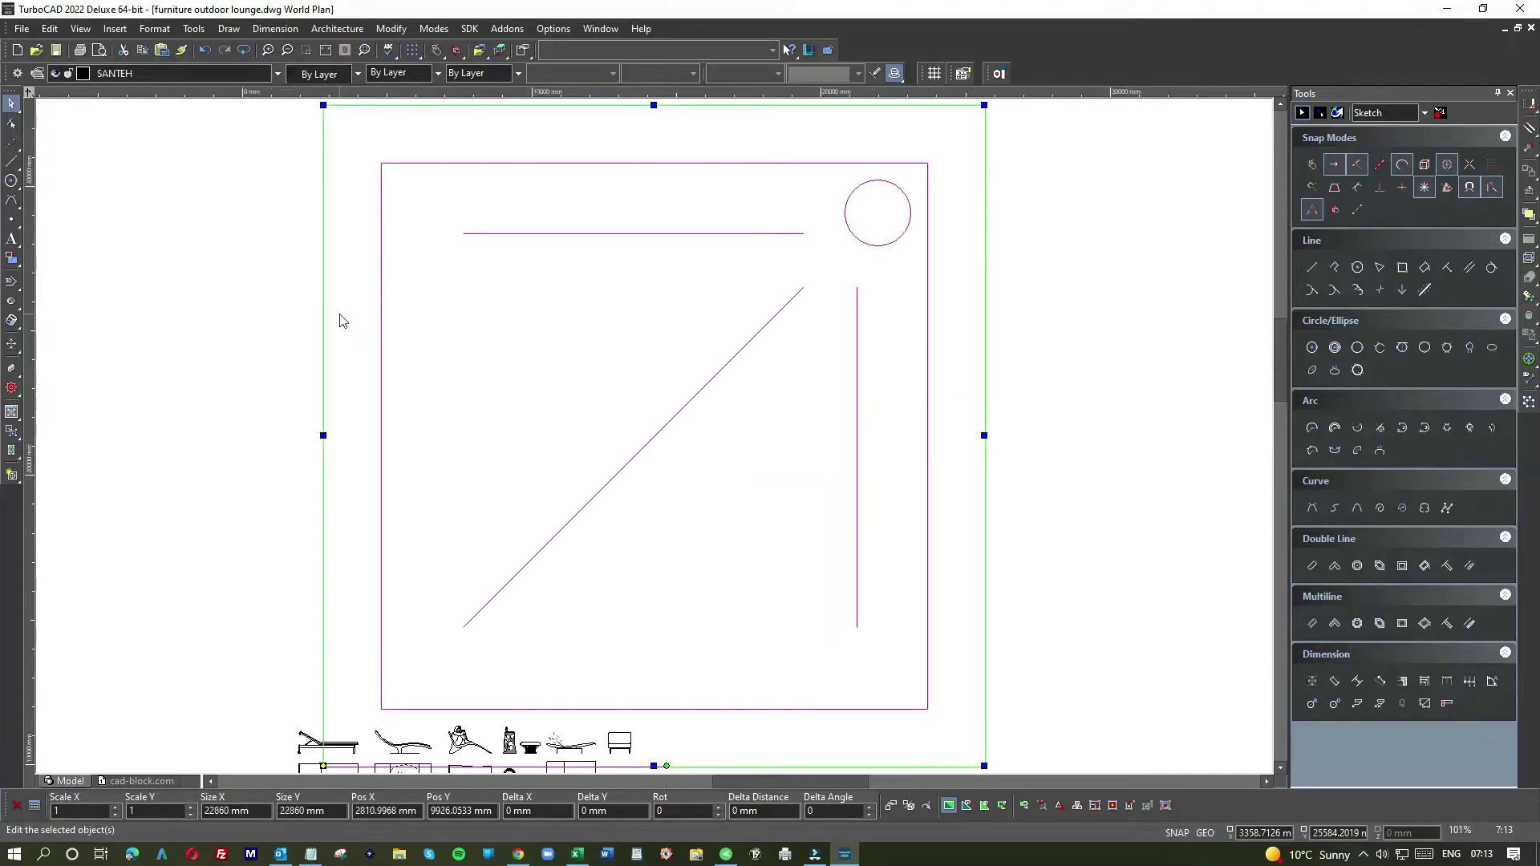
scroll(653, 440, down, 6)
drag(683, 501, 659, 466)
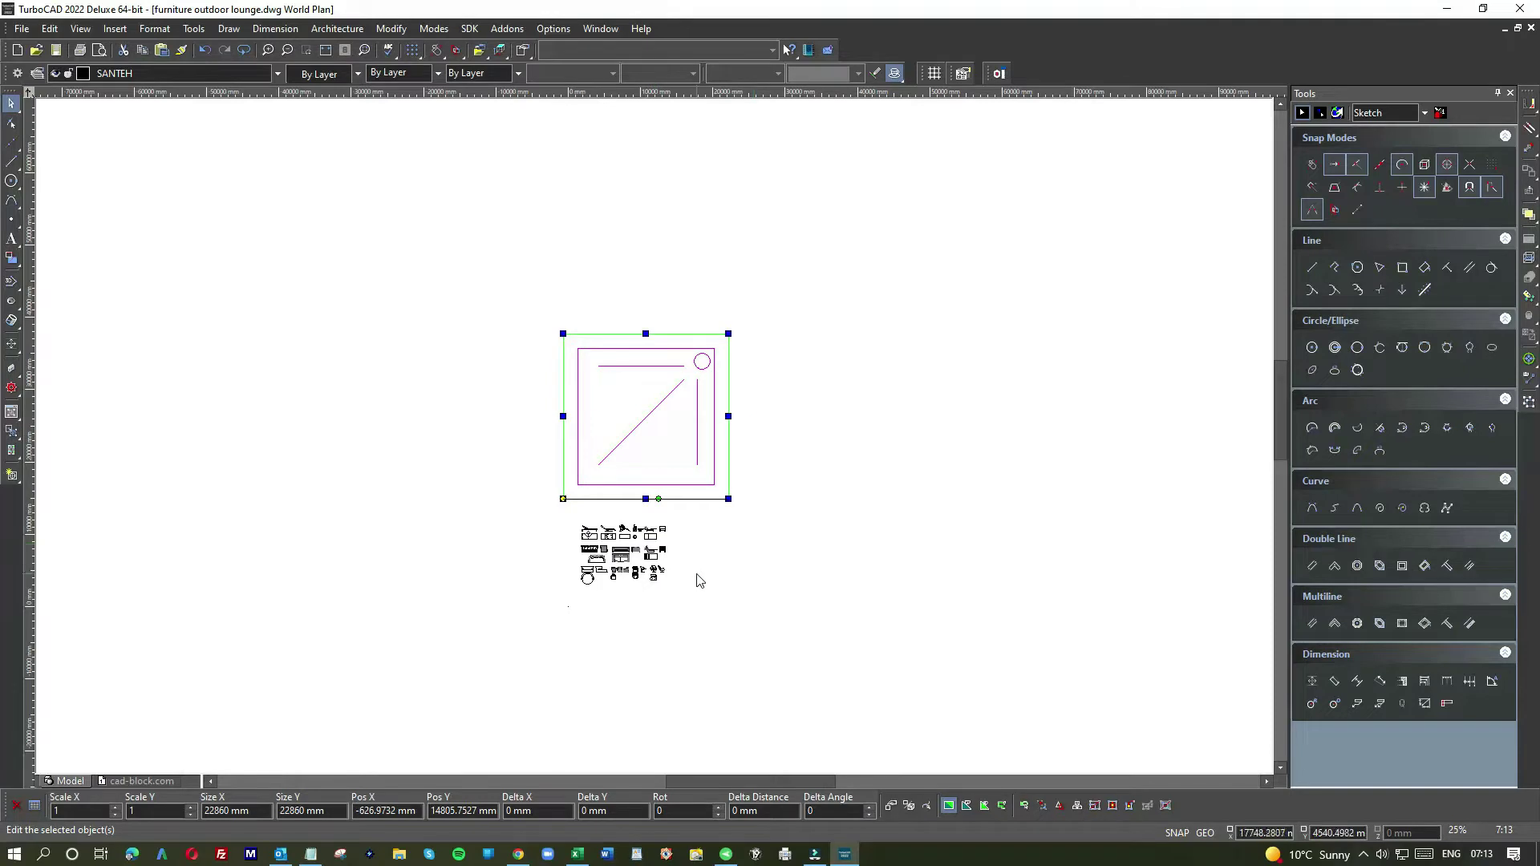
scroll(603, 576, up, 6)
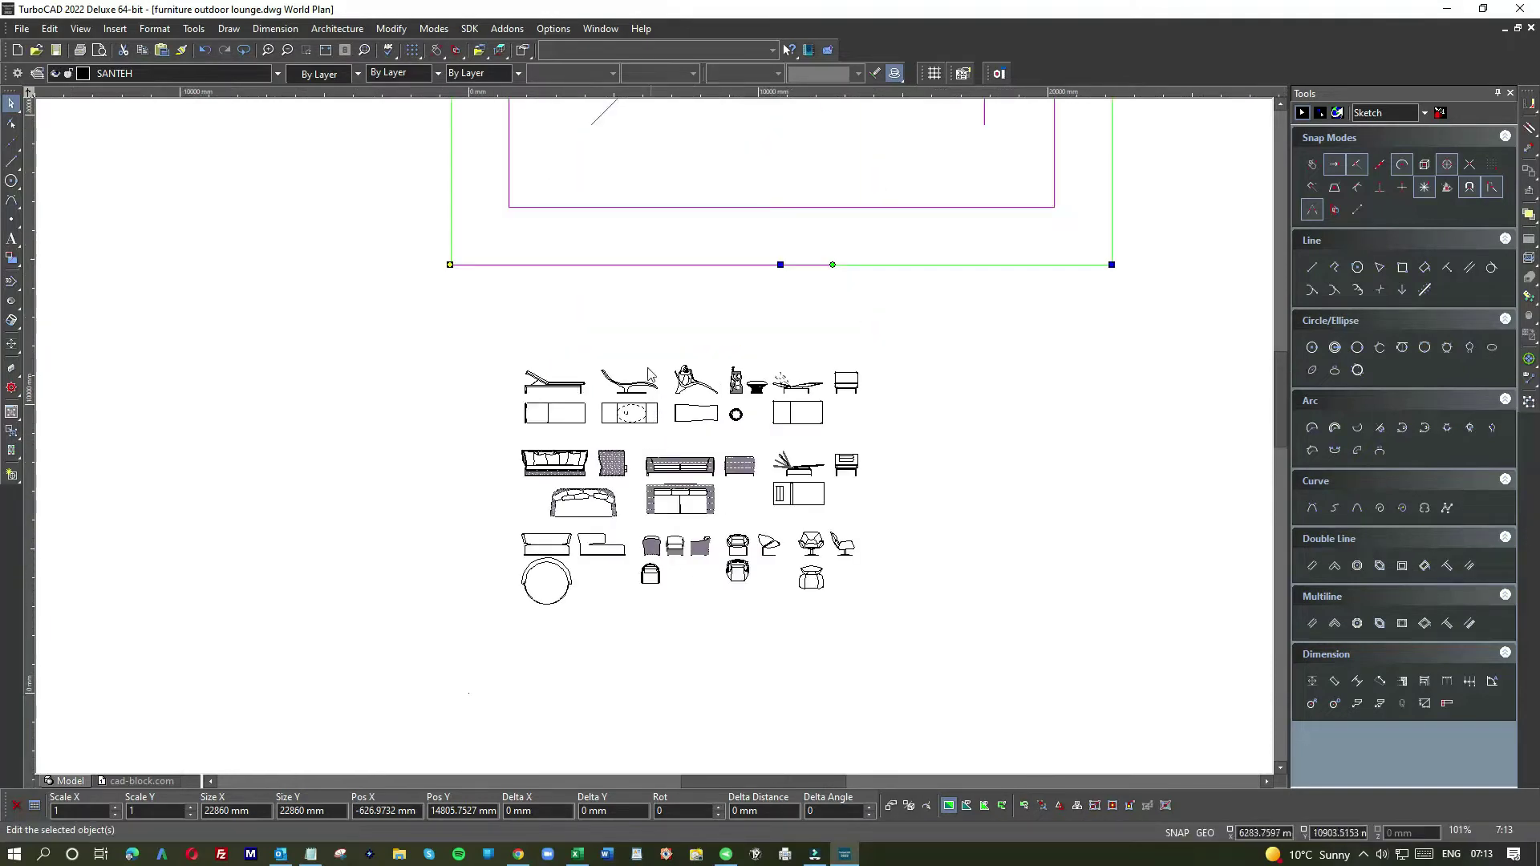
scroll(650, 374, down, 6)
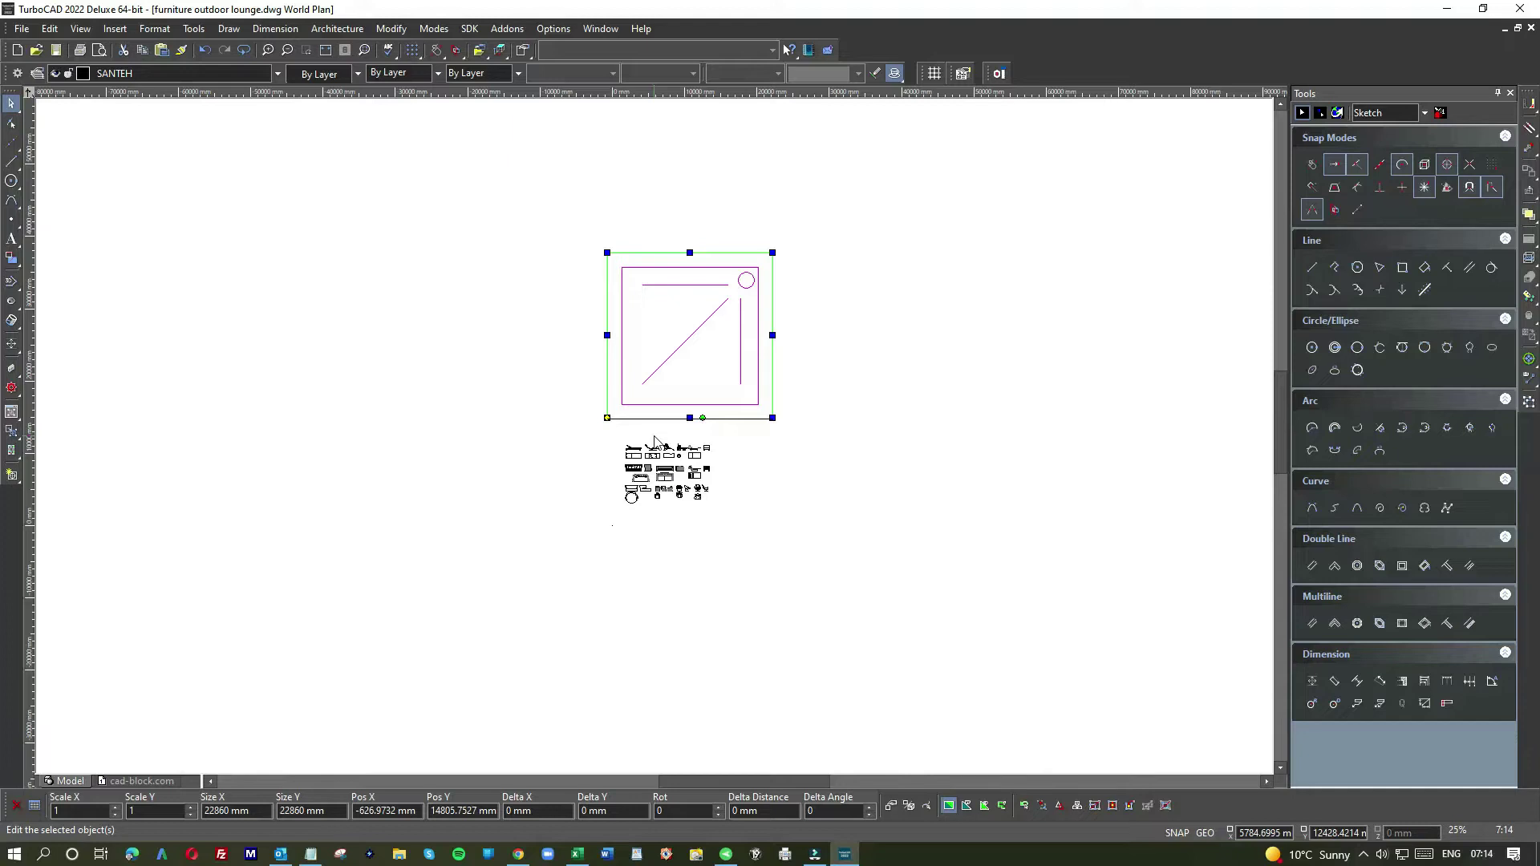
scroll(670, 509, down, 1)
scroll(661, 423, up, 3)
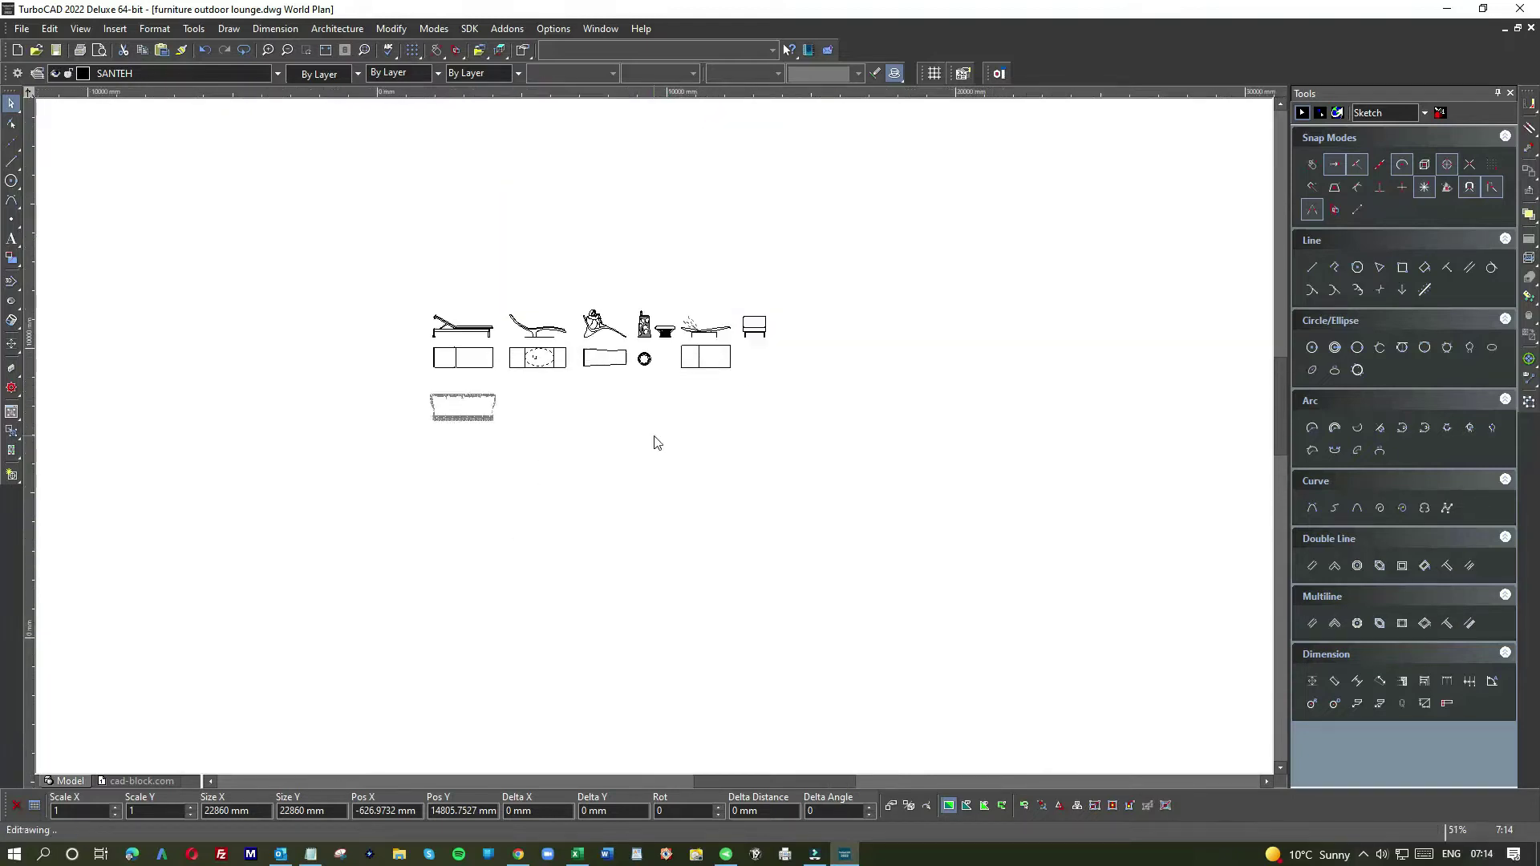
scroll(657, 443, down, 2)
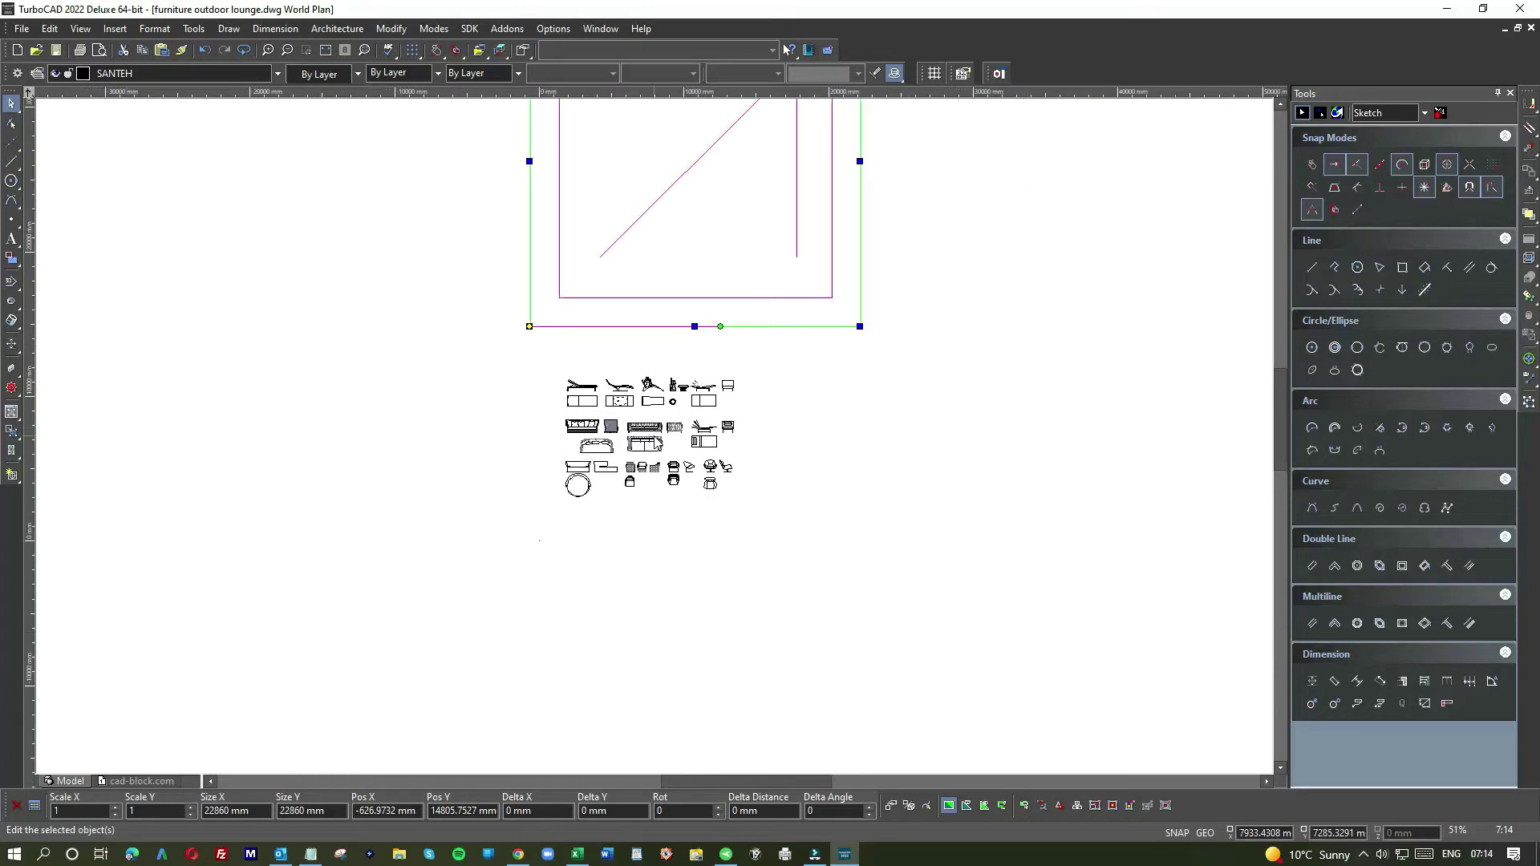
scroll(657, 443, down, 2)
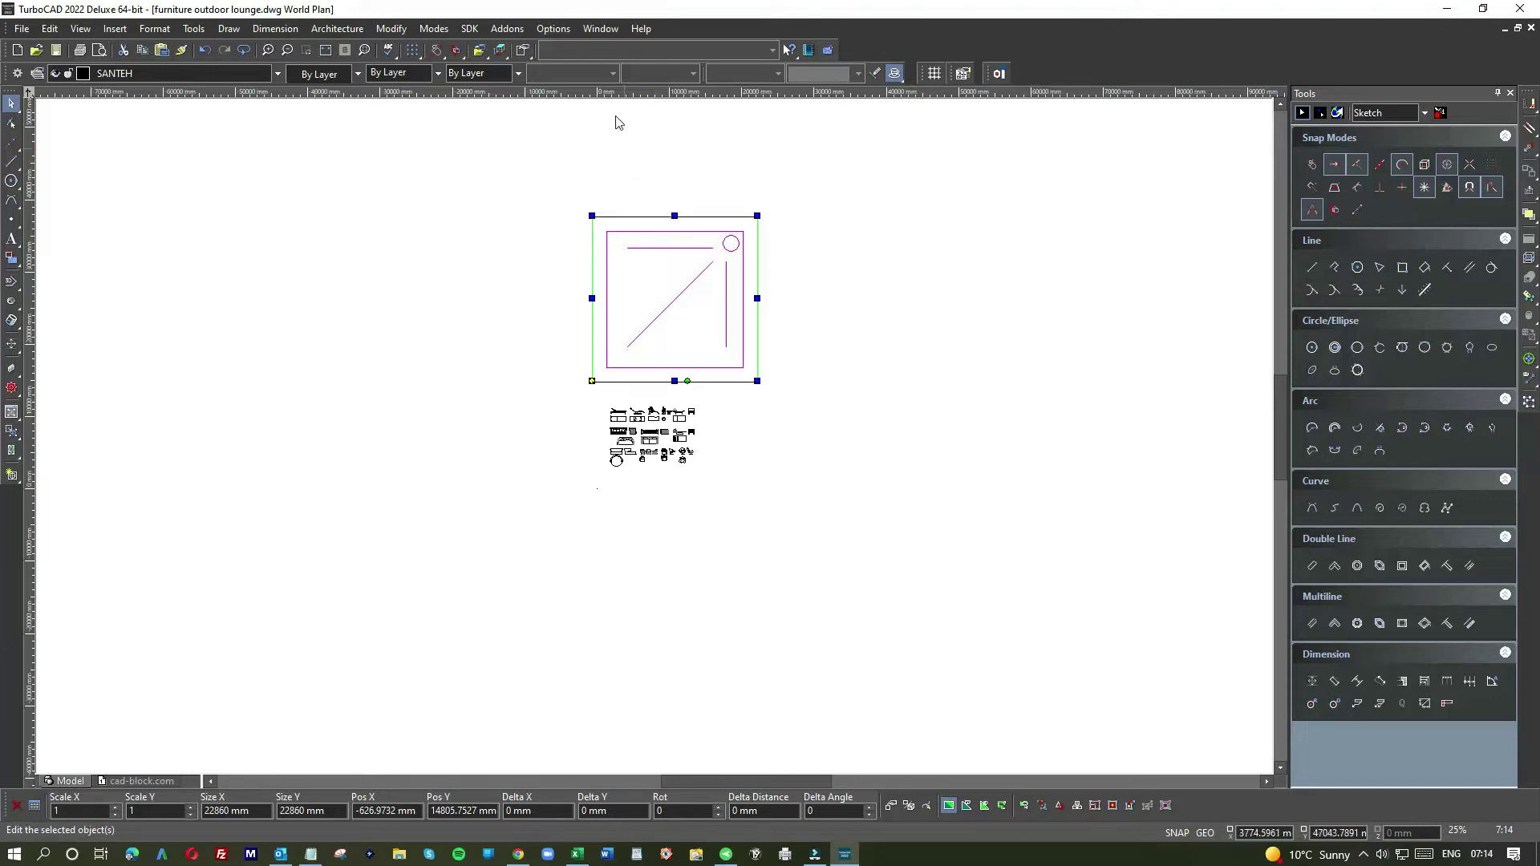
click(611, 30)
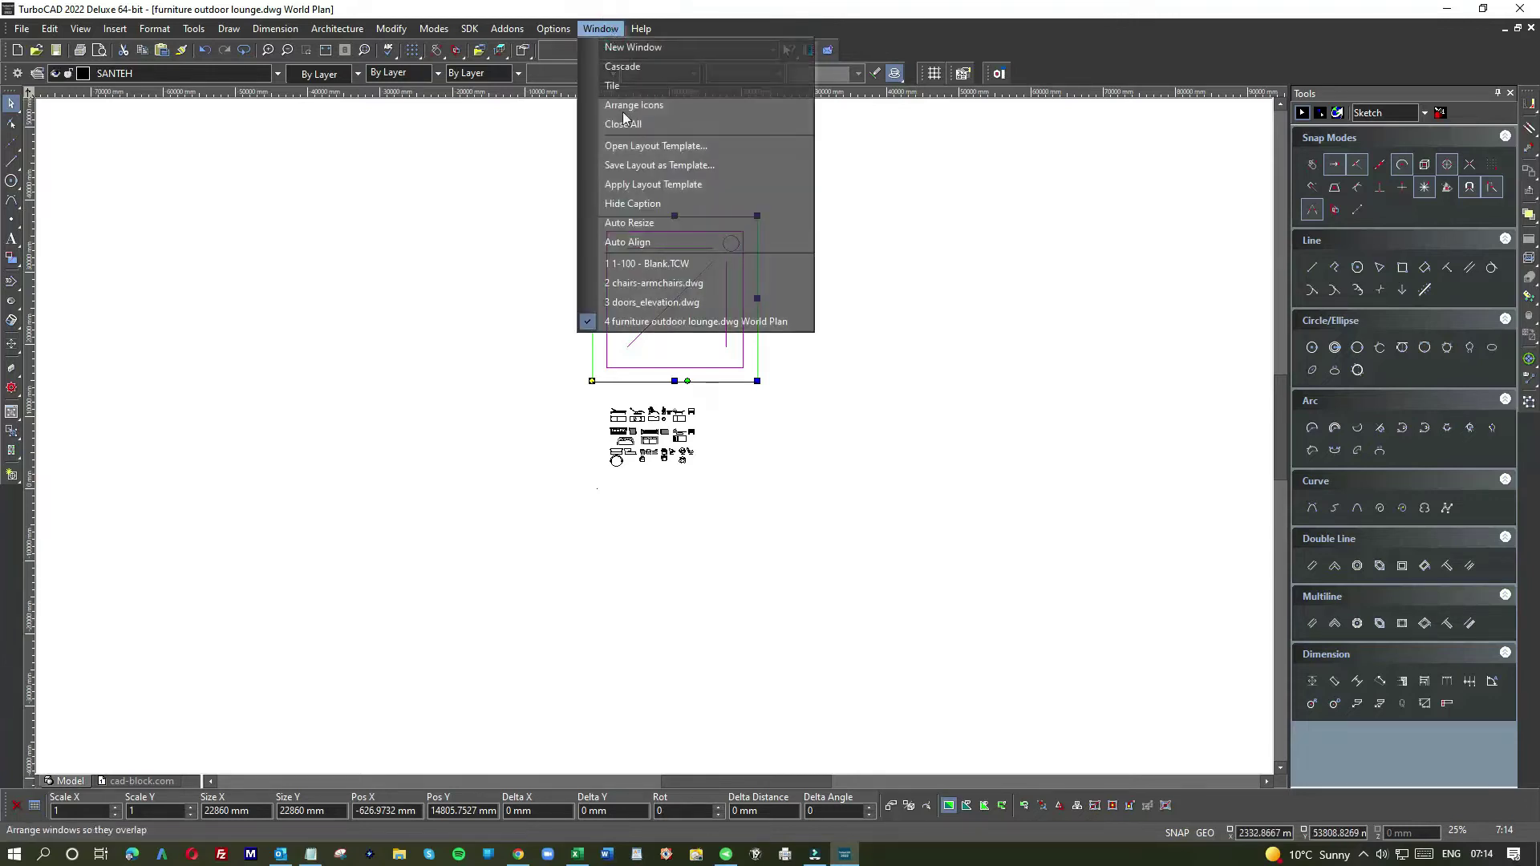
click(656, 266)
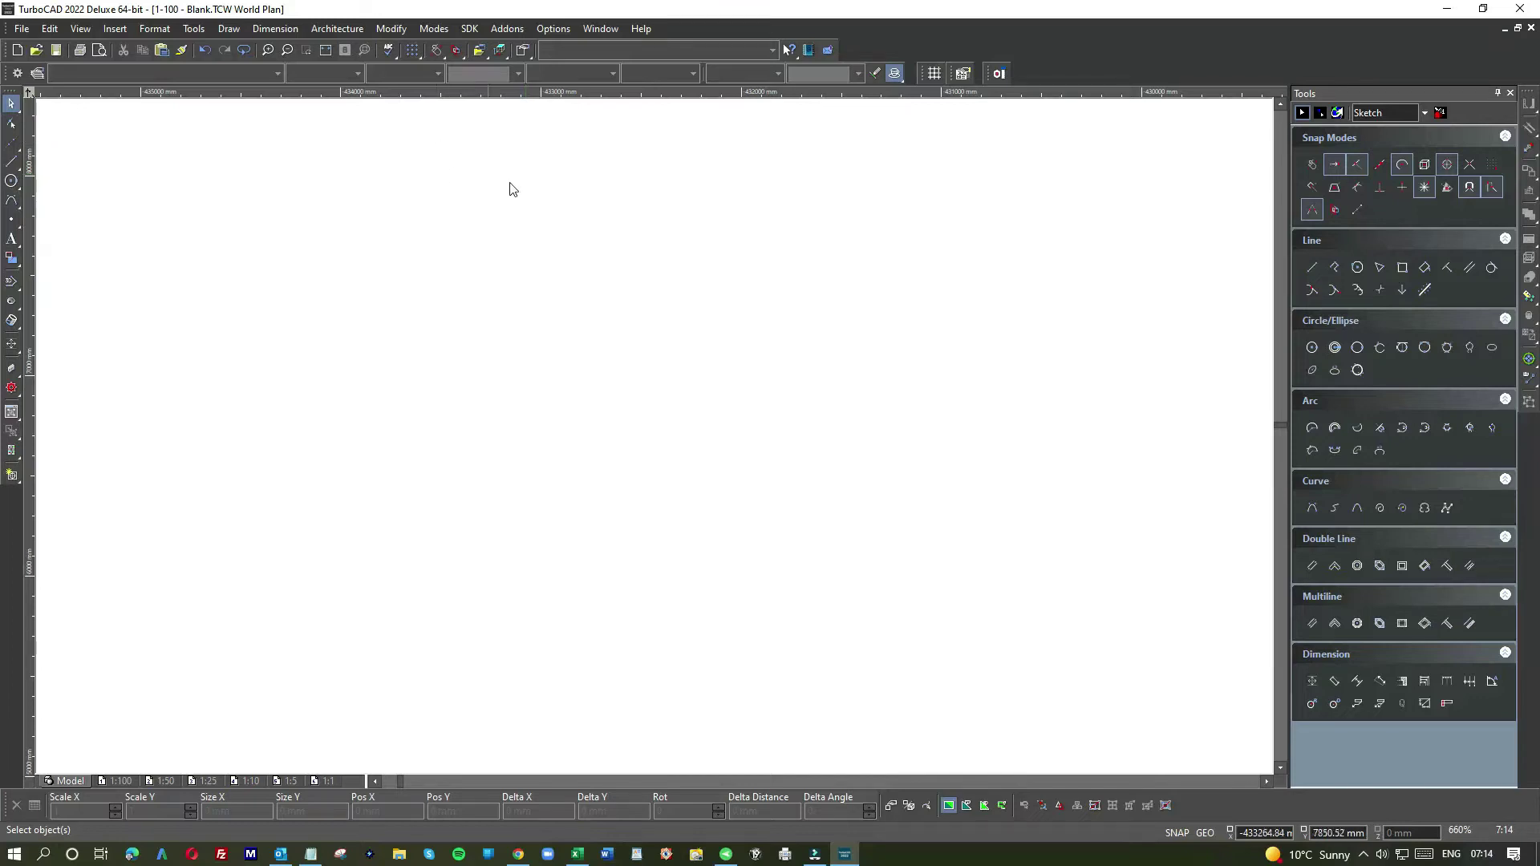
click(600, 28)
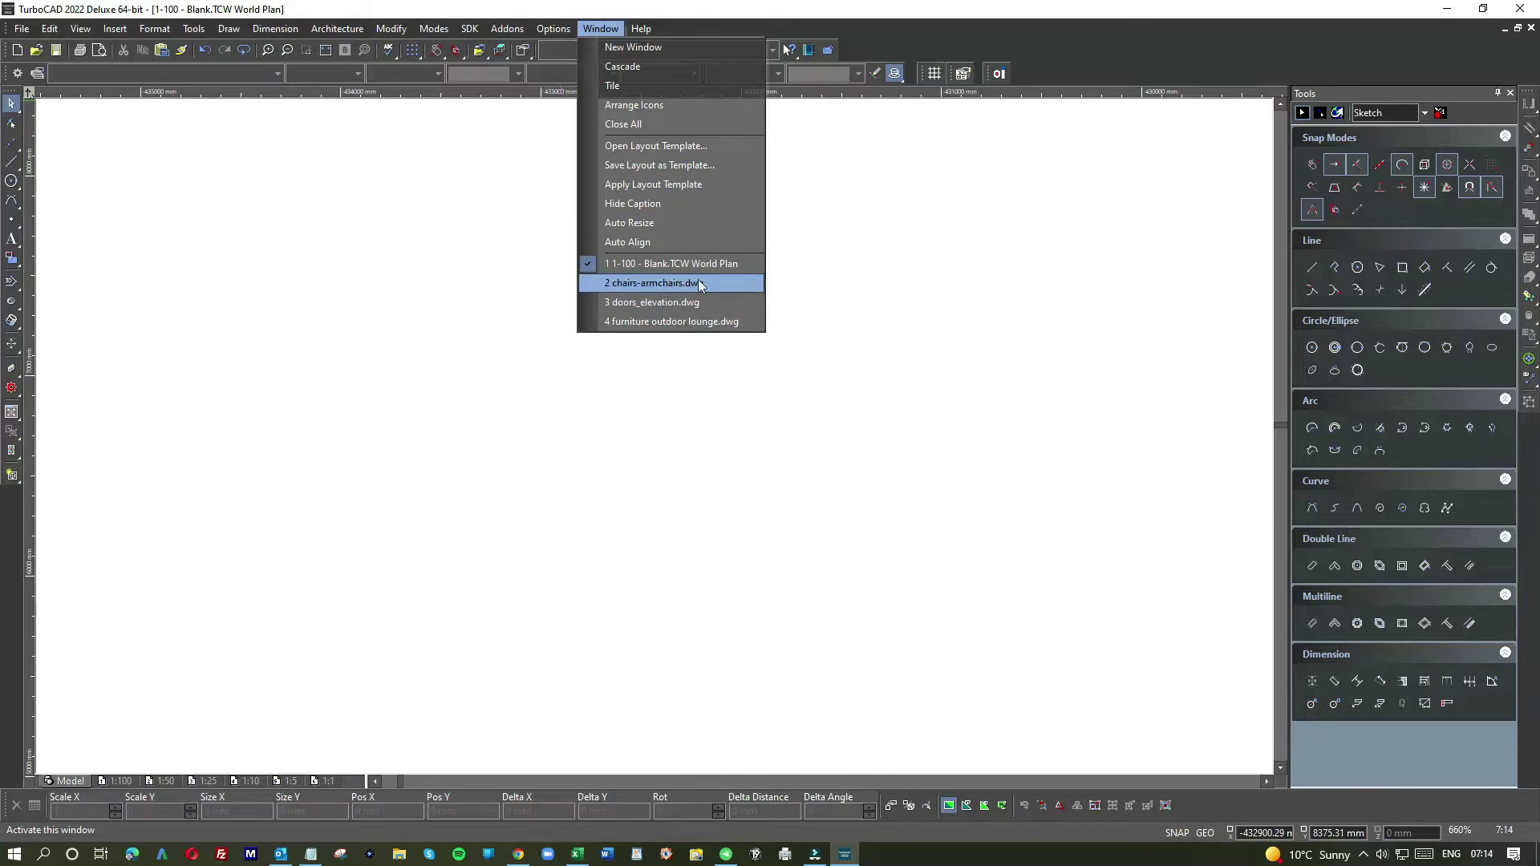
click(675, 322)
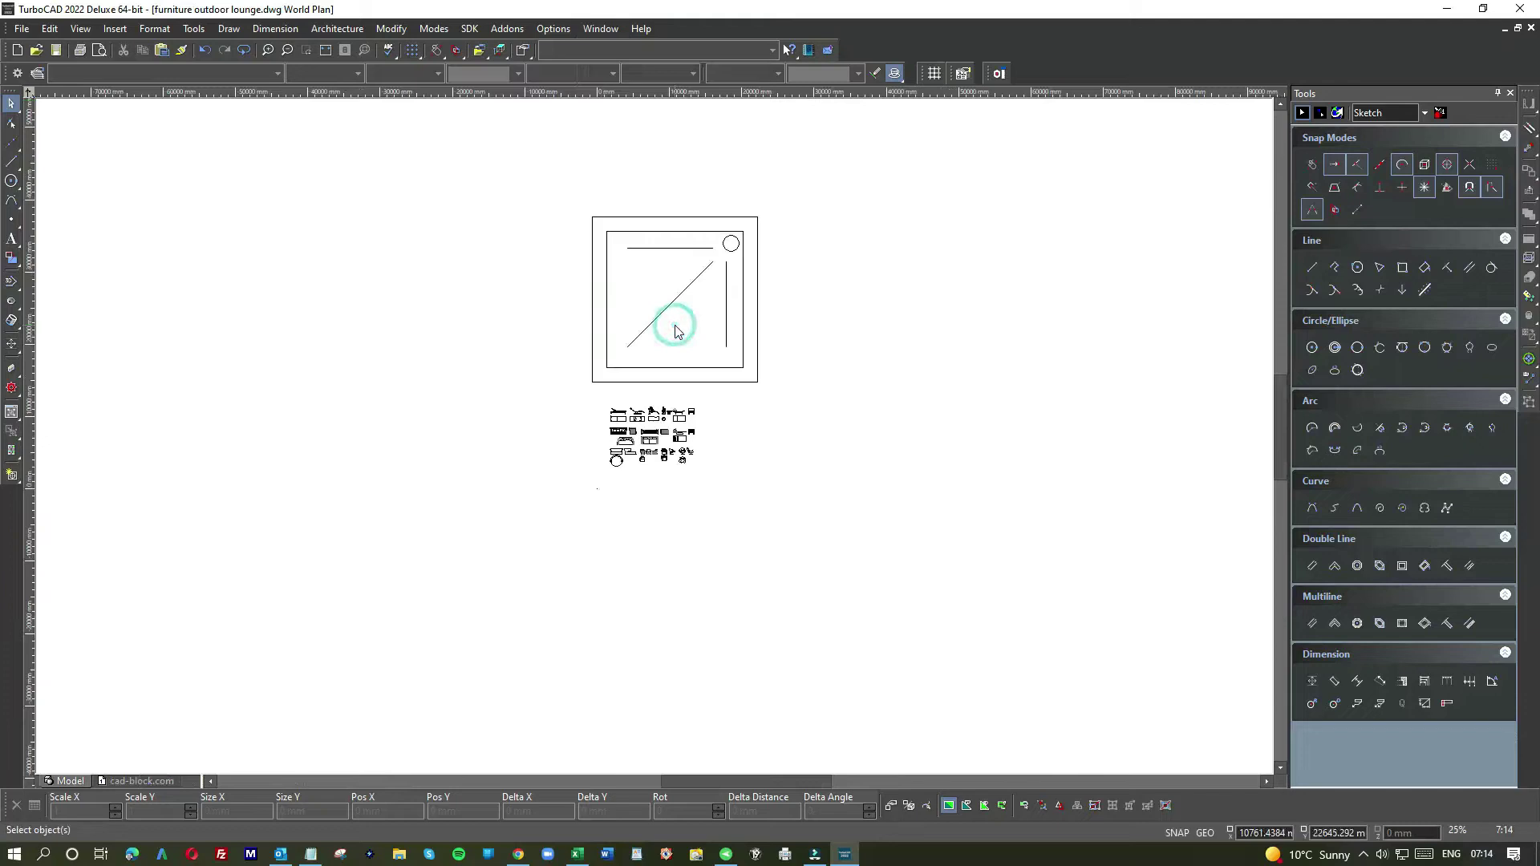
Copy the square shower tray from furniture outdoor lounge.dwg into the 1-100 - Blank.TCW drawing.
drag(551, 182, 808, 400)
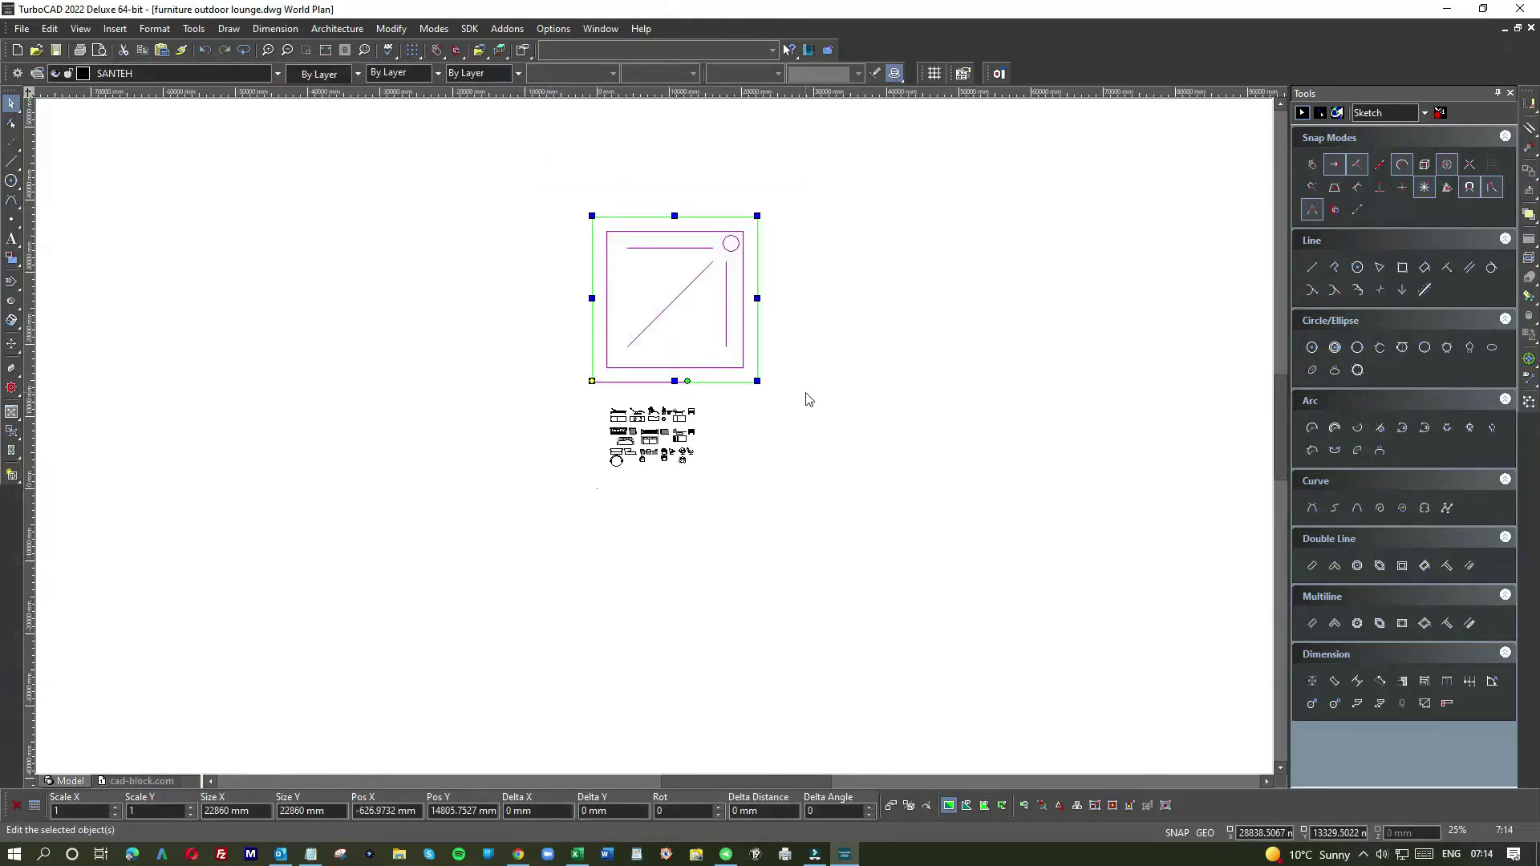
click(601, 28)
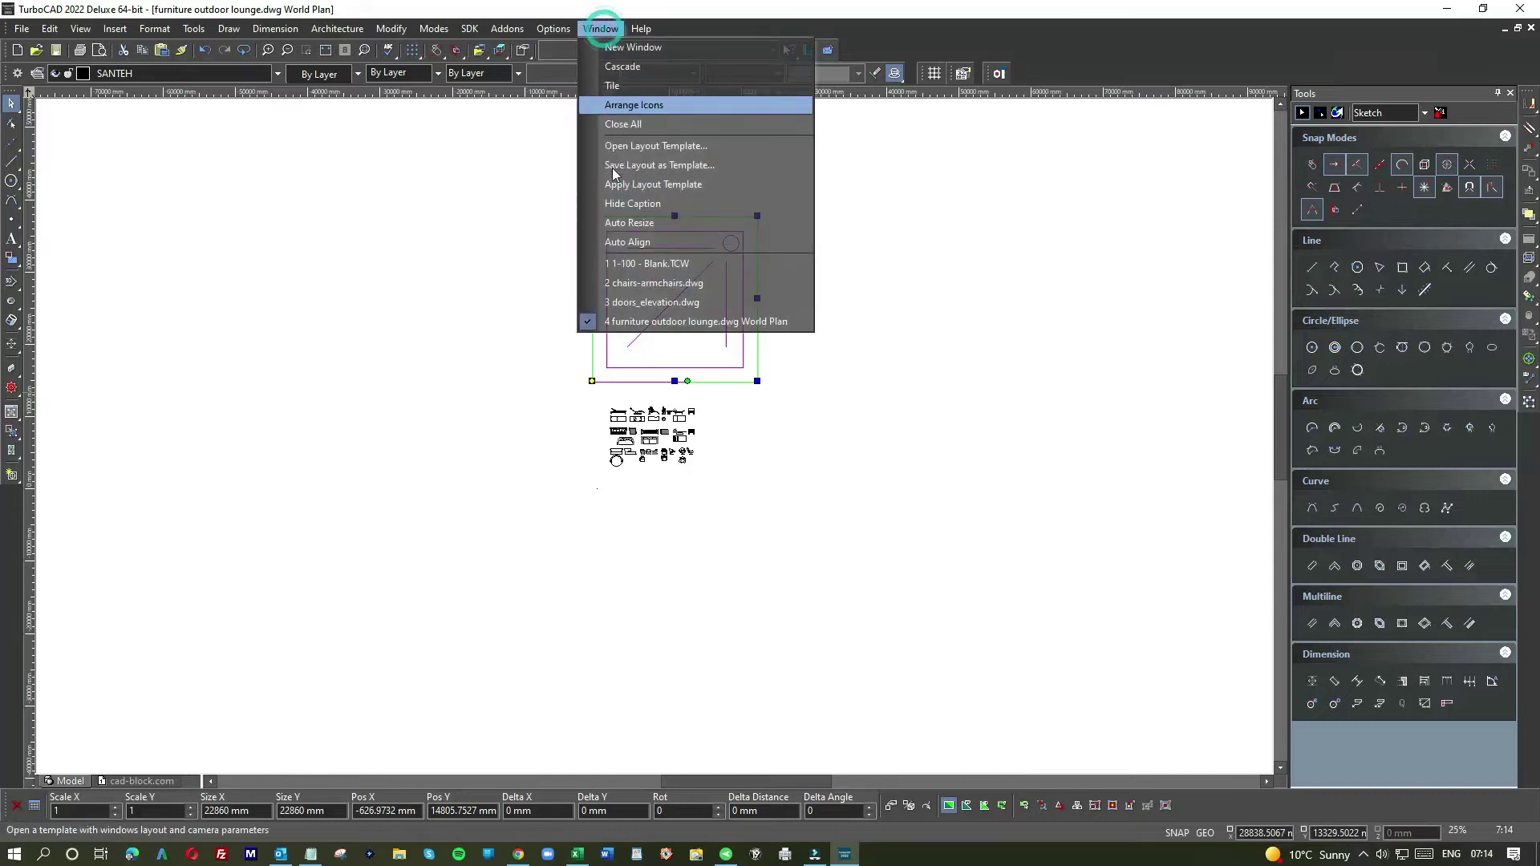
click(658, 267)
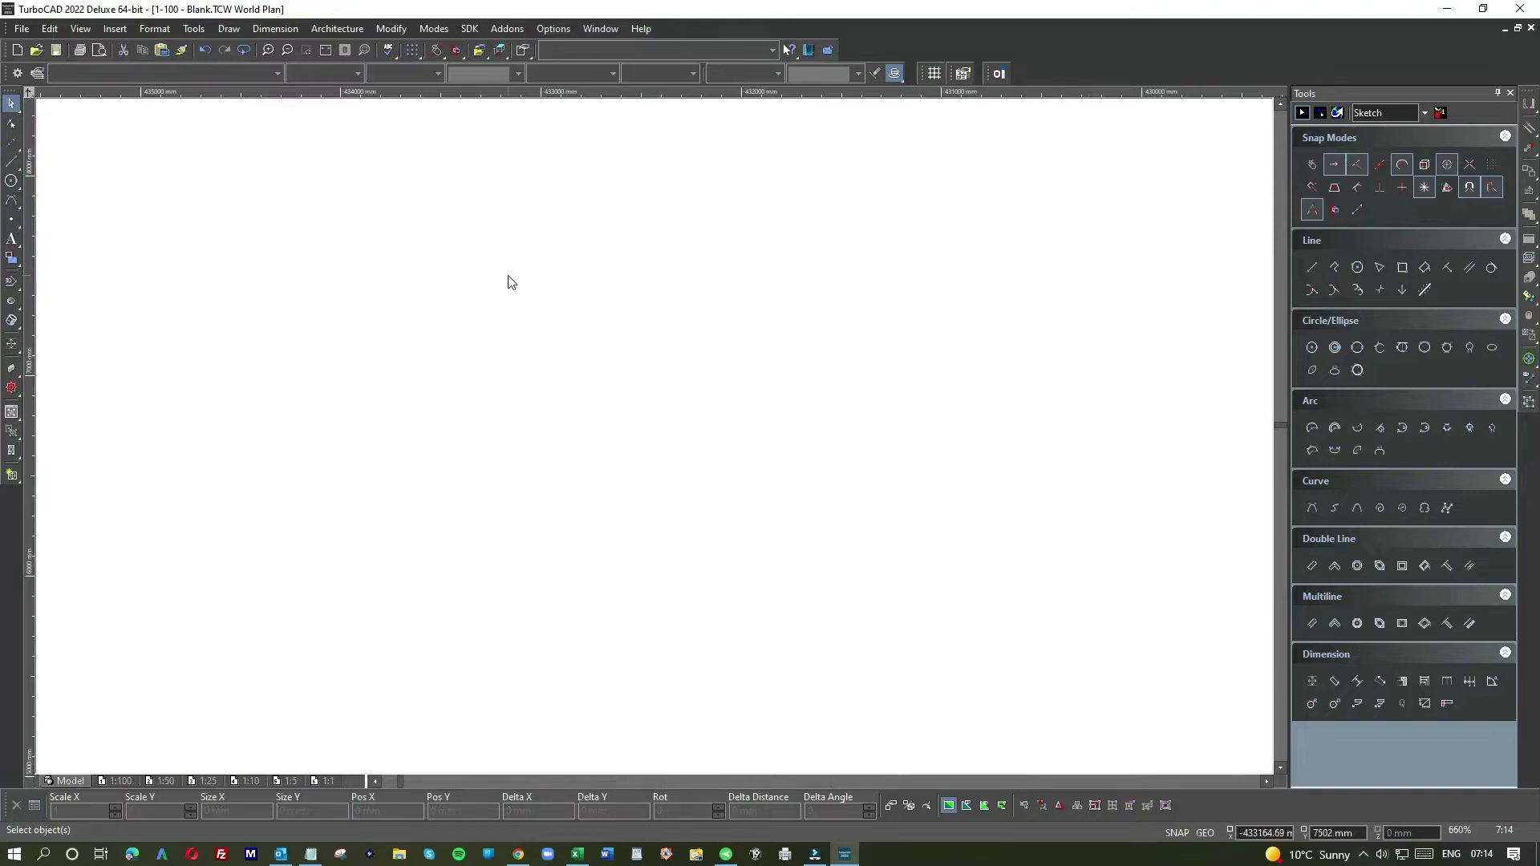
key(ctrl+v)
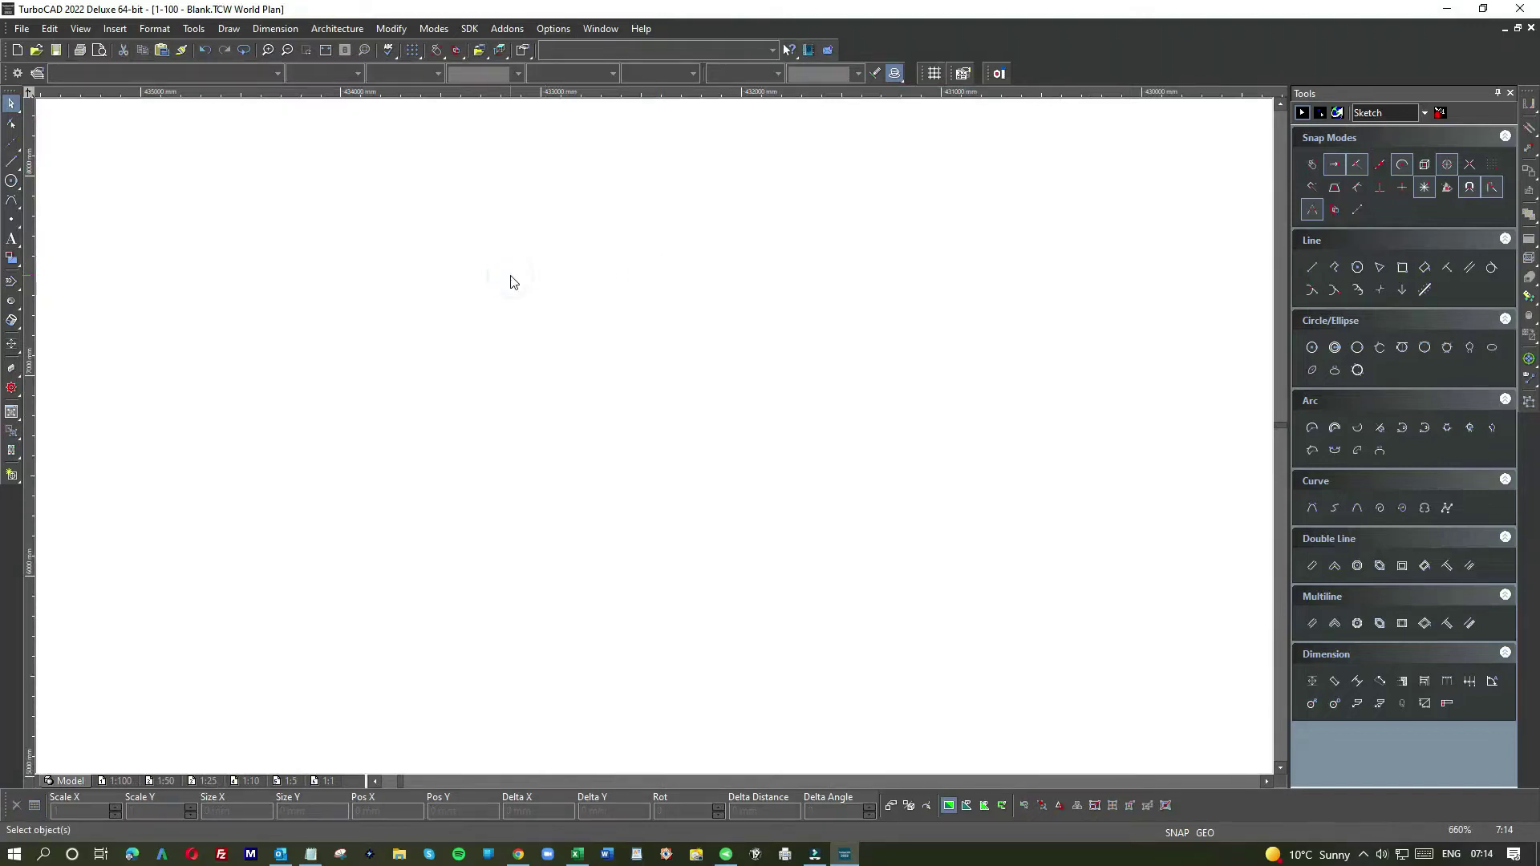
scroll(514, 282, down, 1)
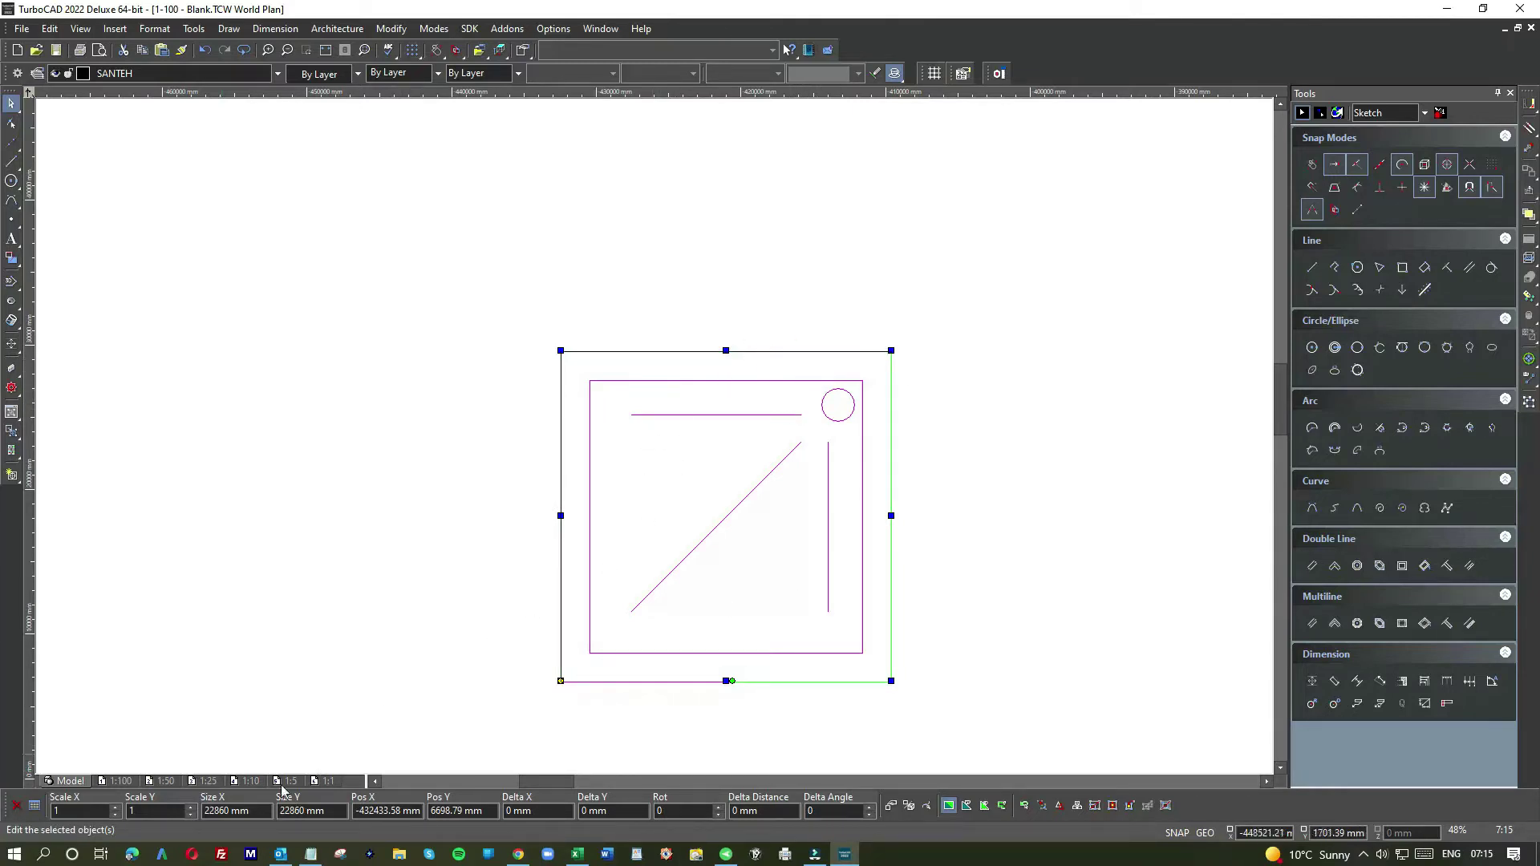
Resize the pasted shower tray to 800 mm in both X and Y, then deselect it.
click(229, 811)
text(800)
click(212, 812)
key(ctrl+c)
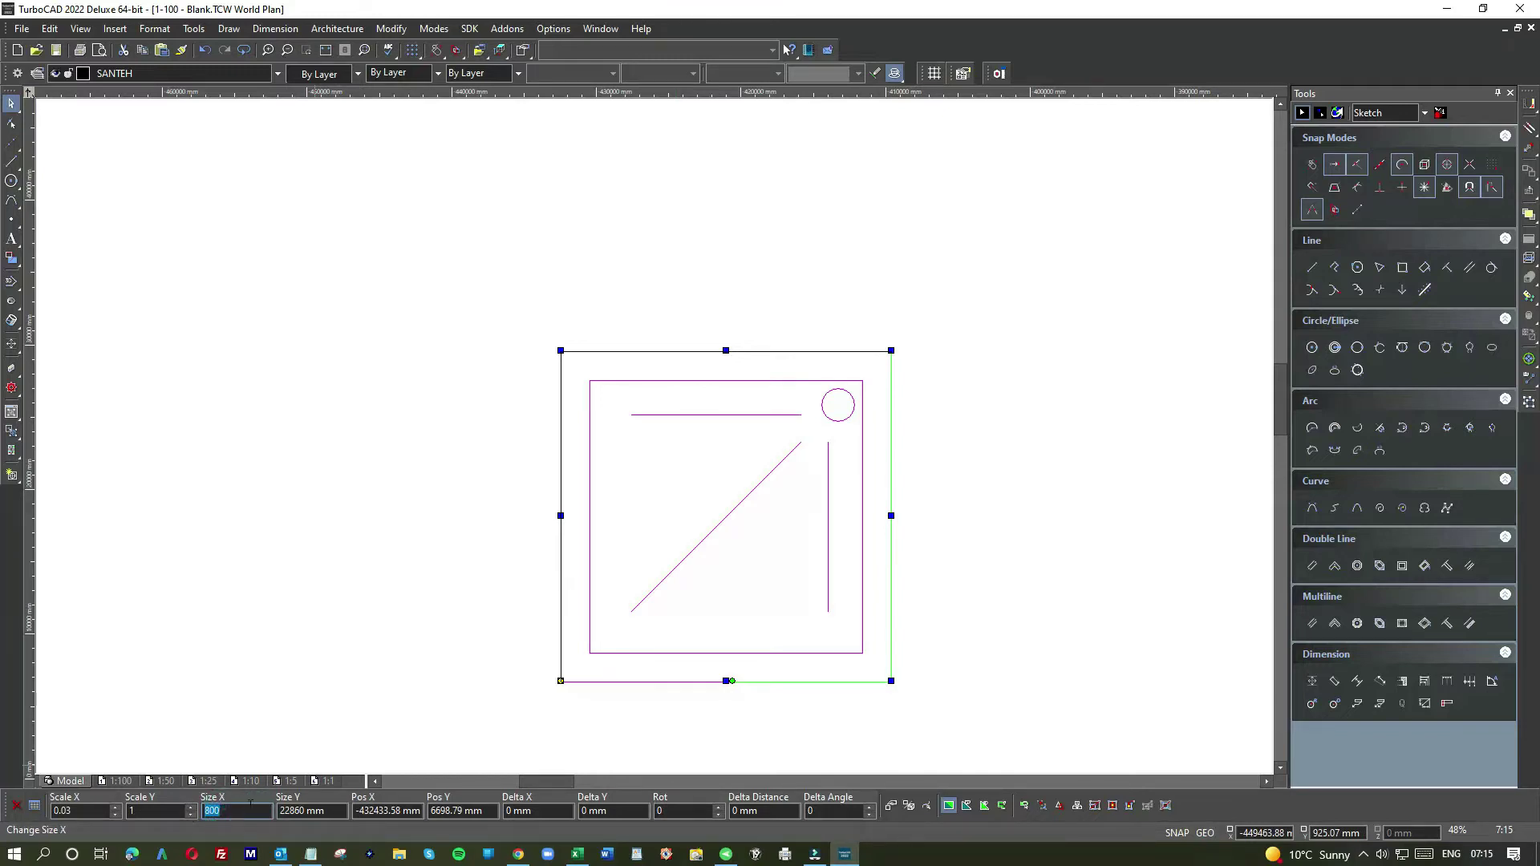
click(330, 808)
key(ctrl+v)
key(Return)
middle_drag(552, 701, 654, 436)
scroll(654, 435, up, 3)
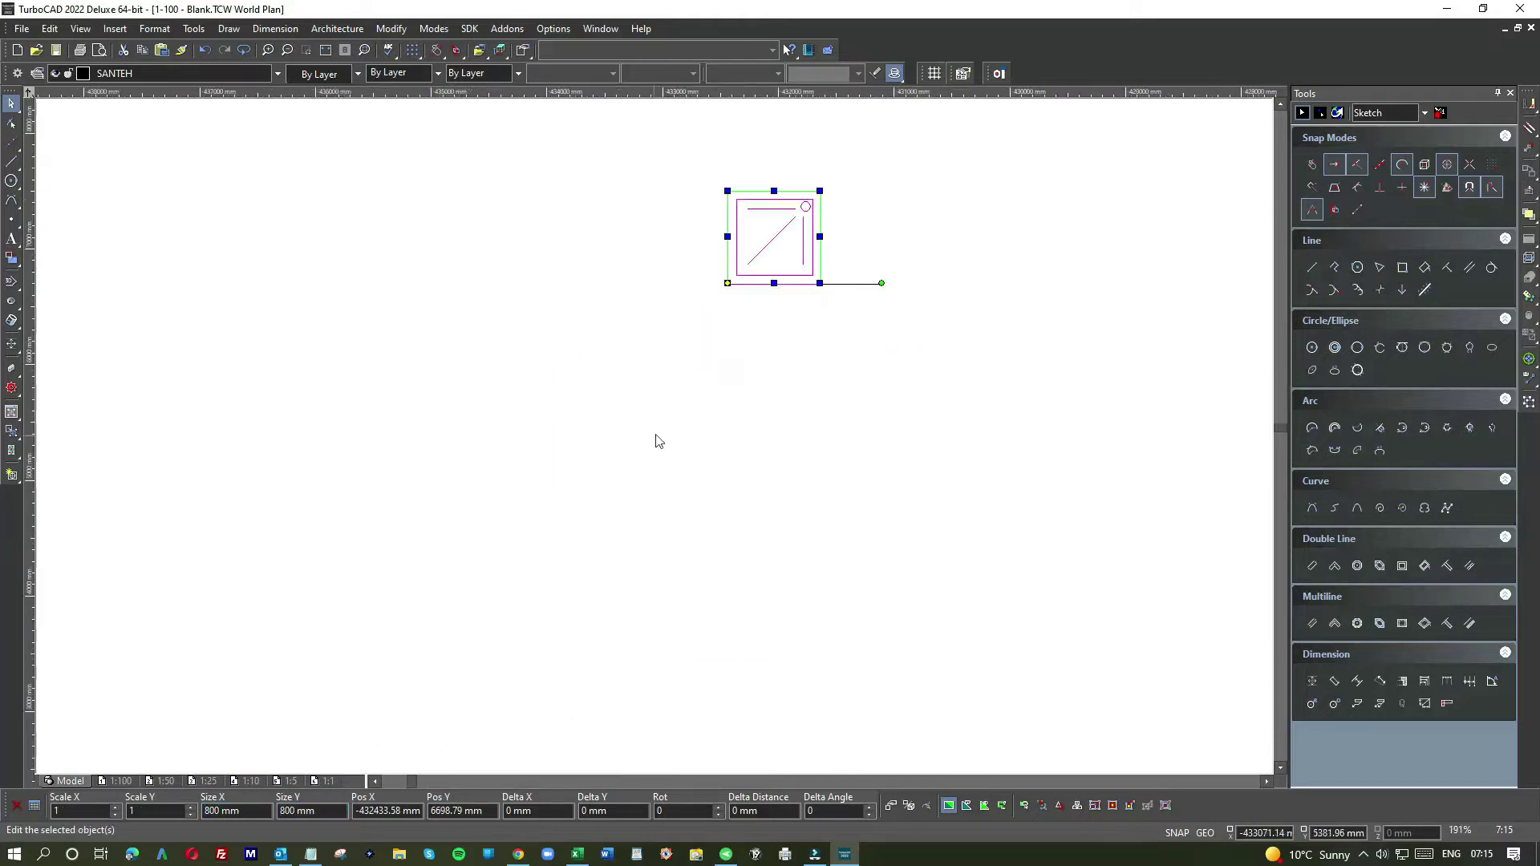
scroll(657, 443, down, 1)
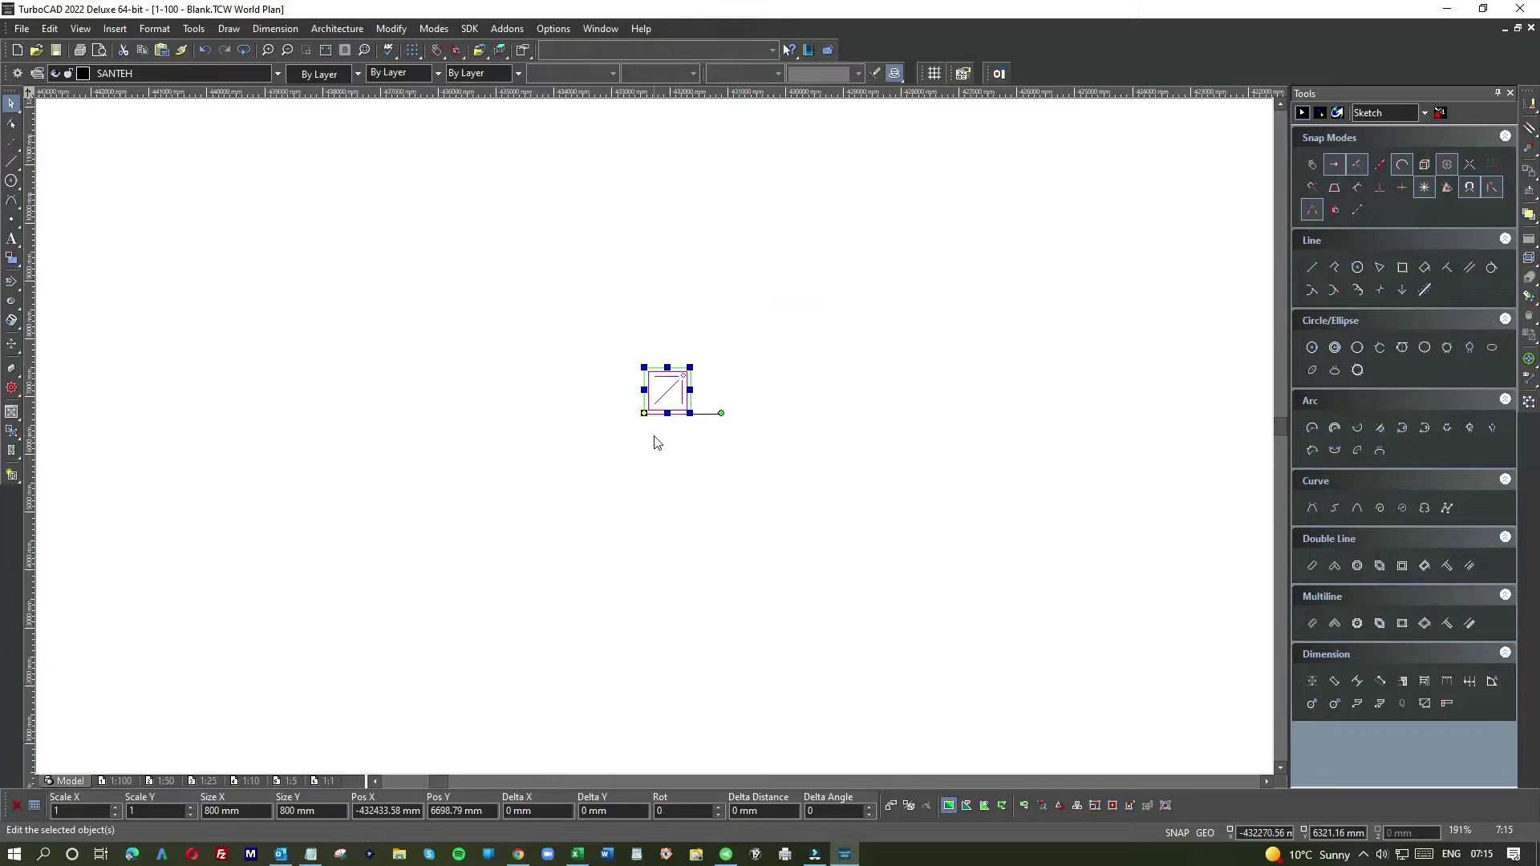
click(715, 372)
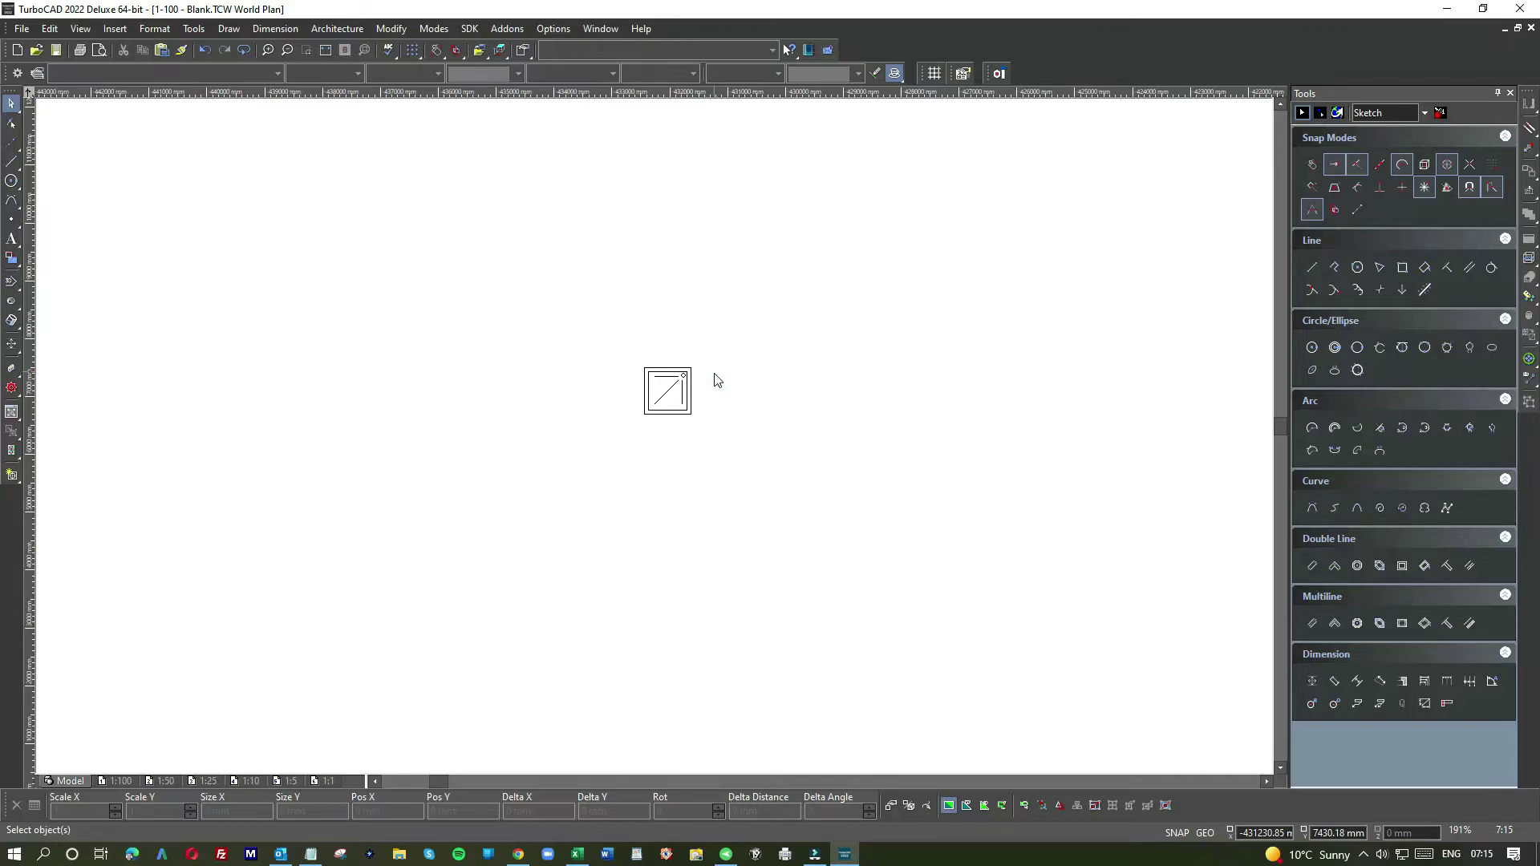
scroll(657, 443, up, 2)
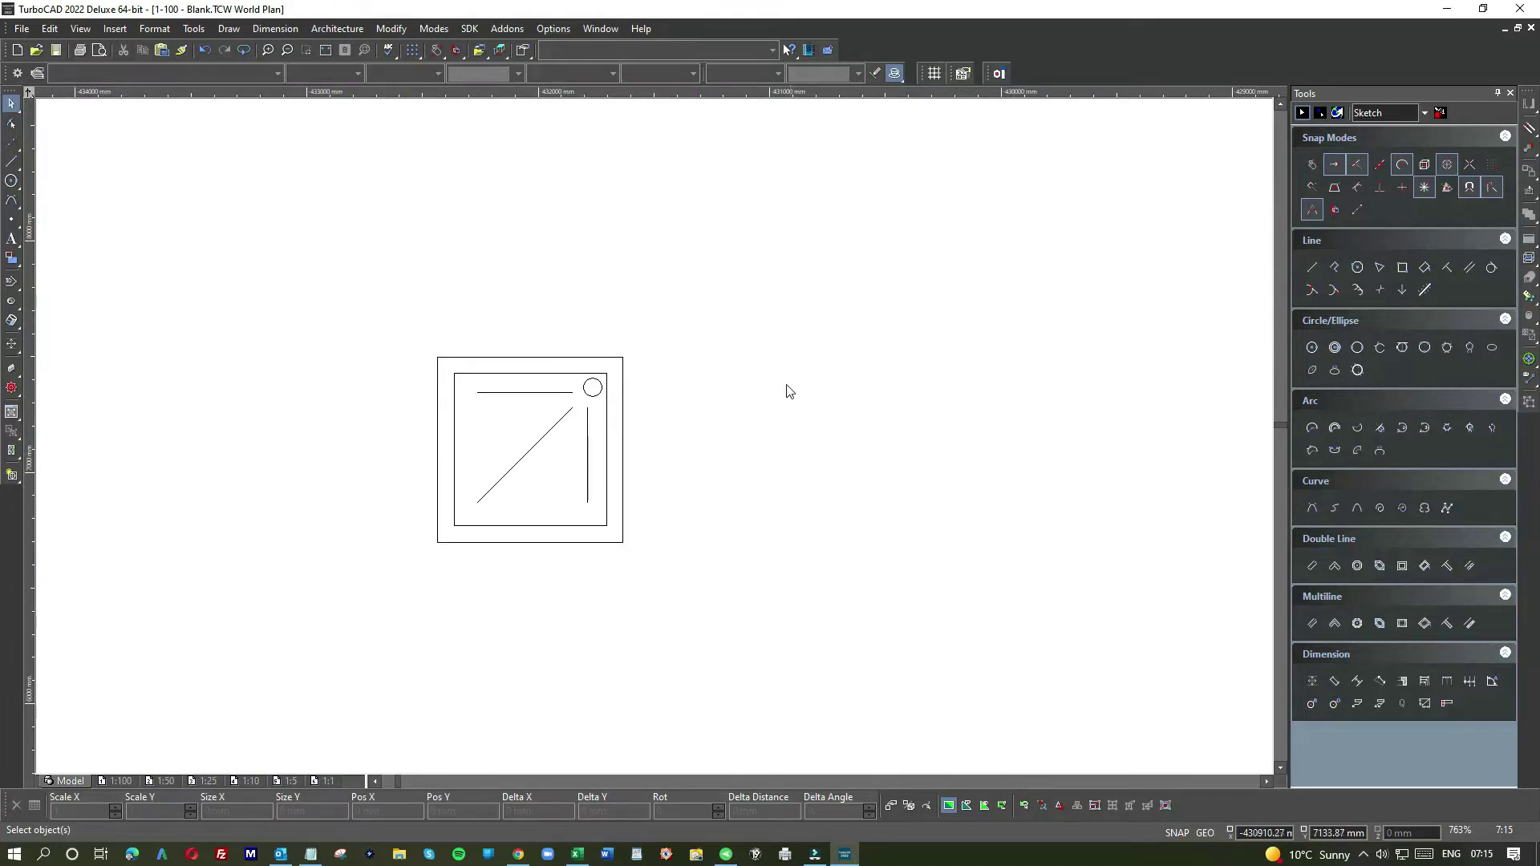
Start opening a drawing and browse from aCAD Resources to the client's folder under Clients, checking its Design subfolder.
click(36, 51)
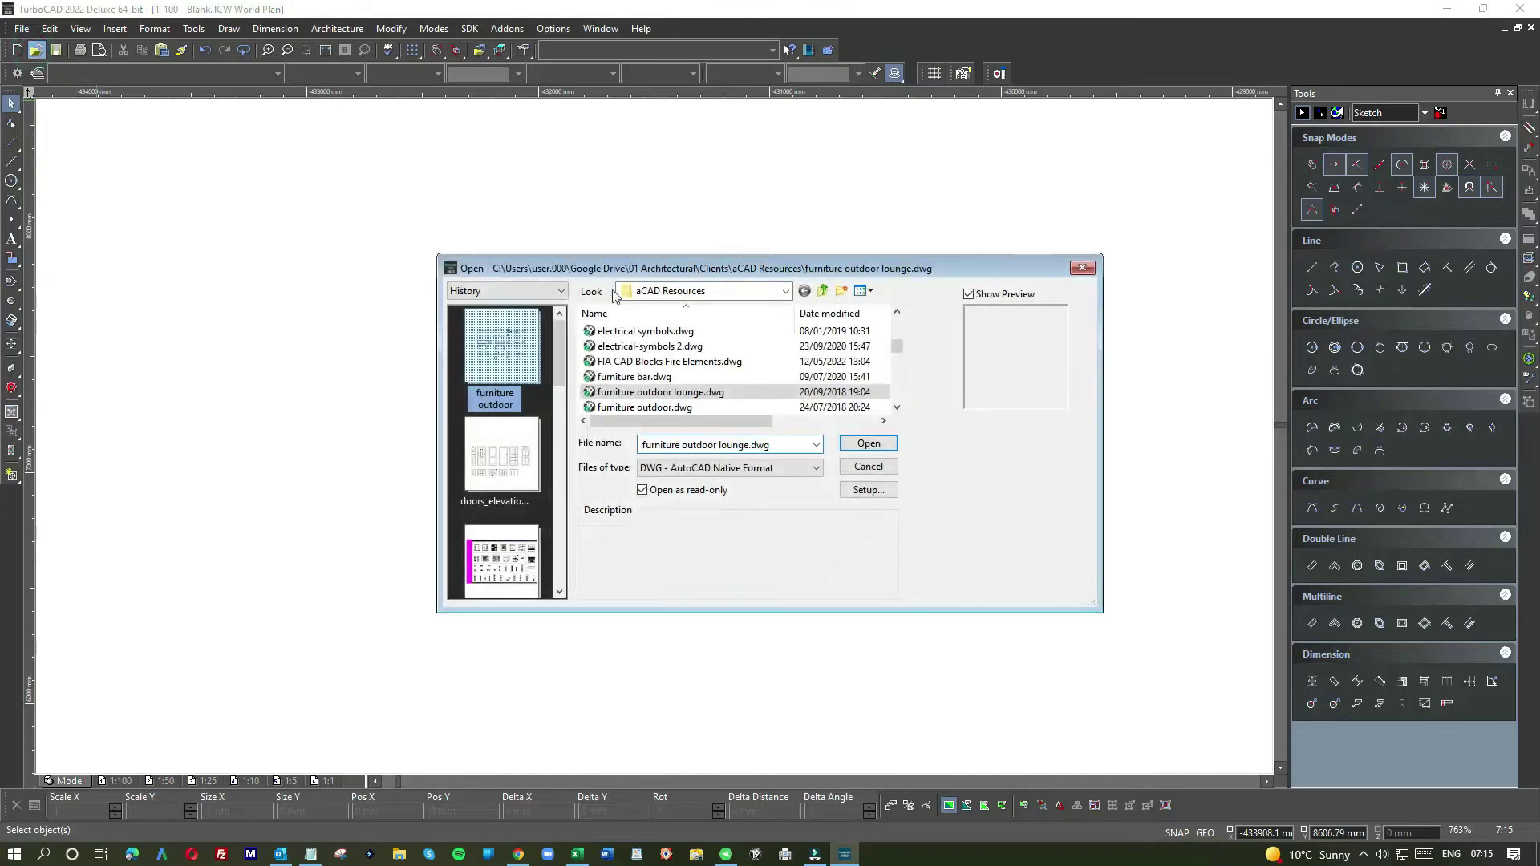
click(823, 293)
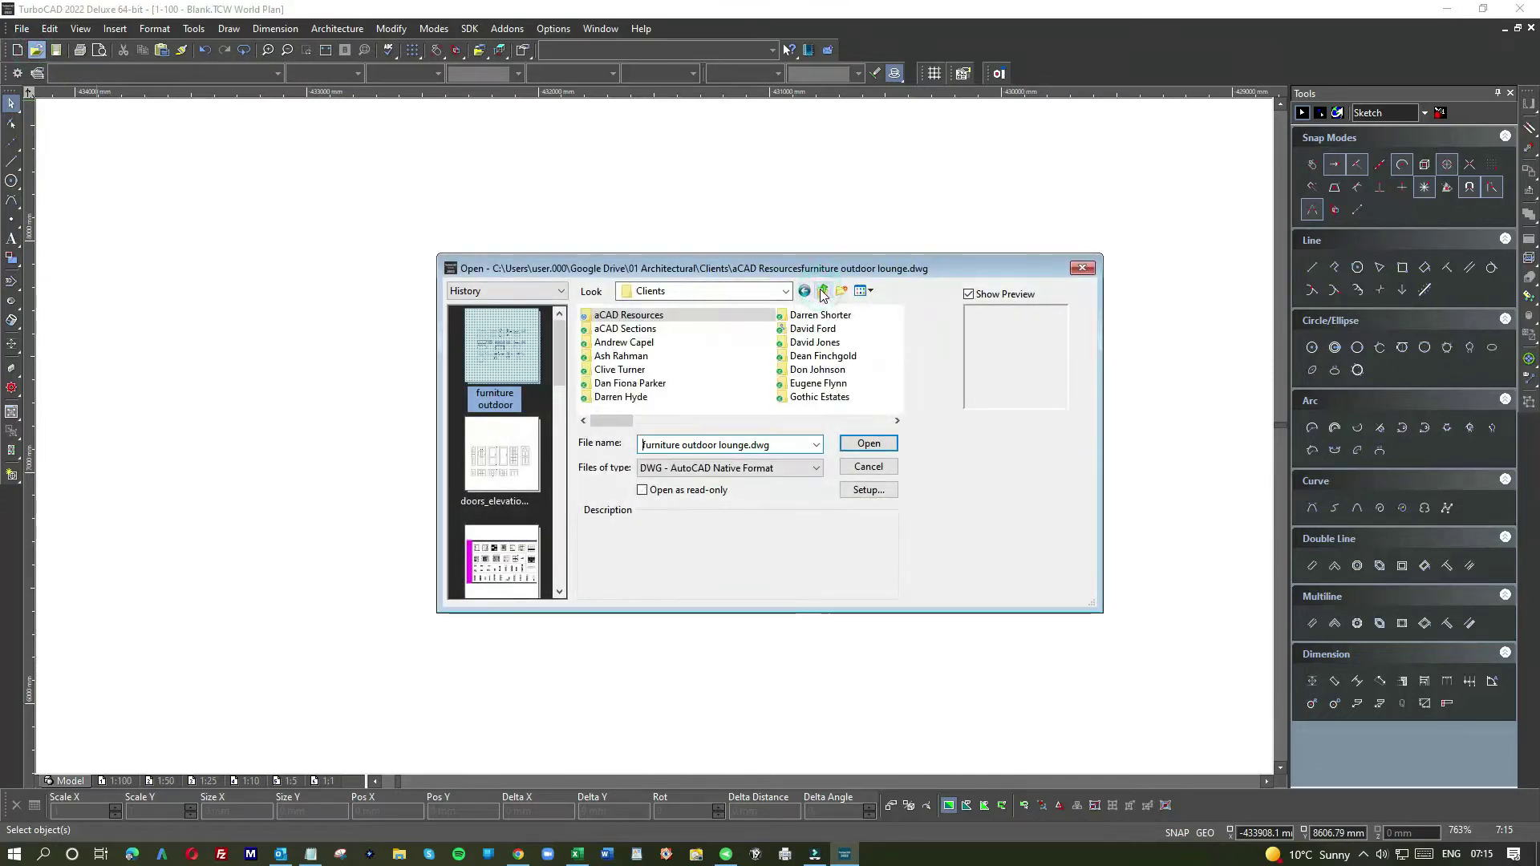
double_click(624, 356)
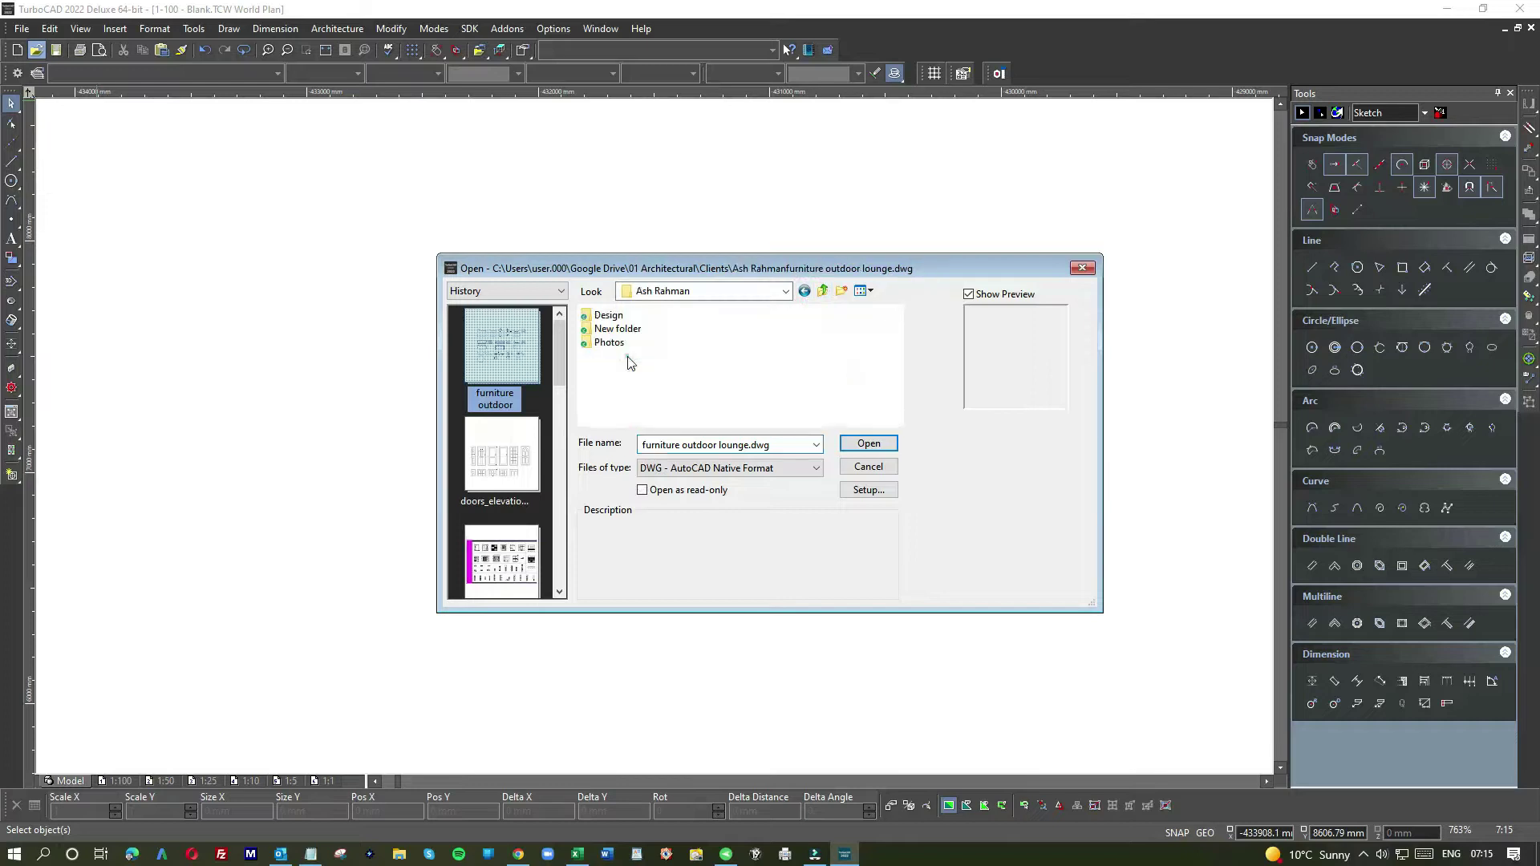
double_click(613, 317)
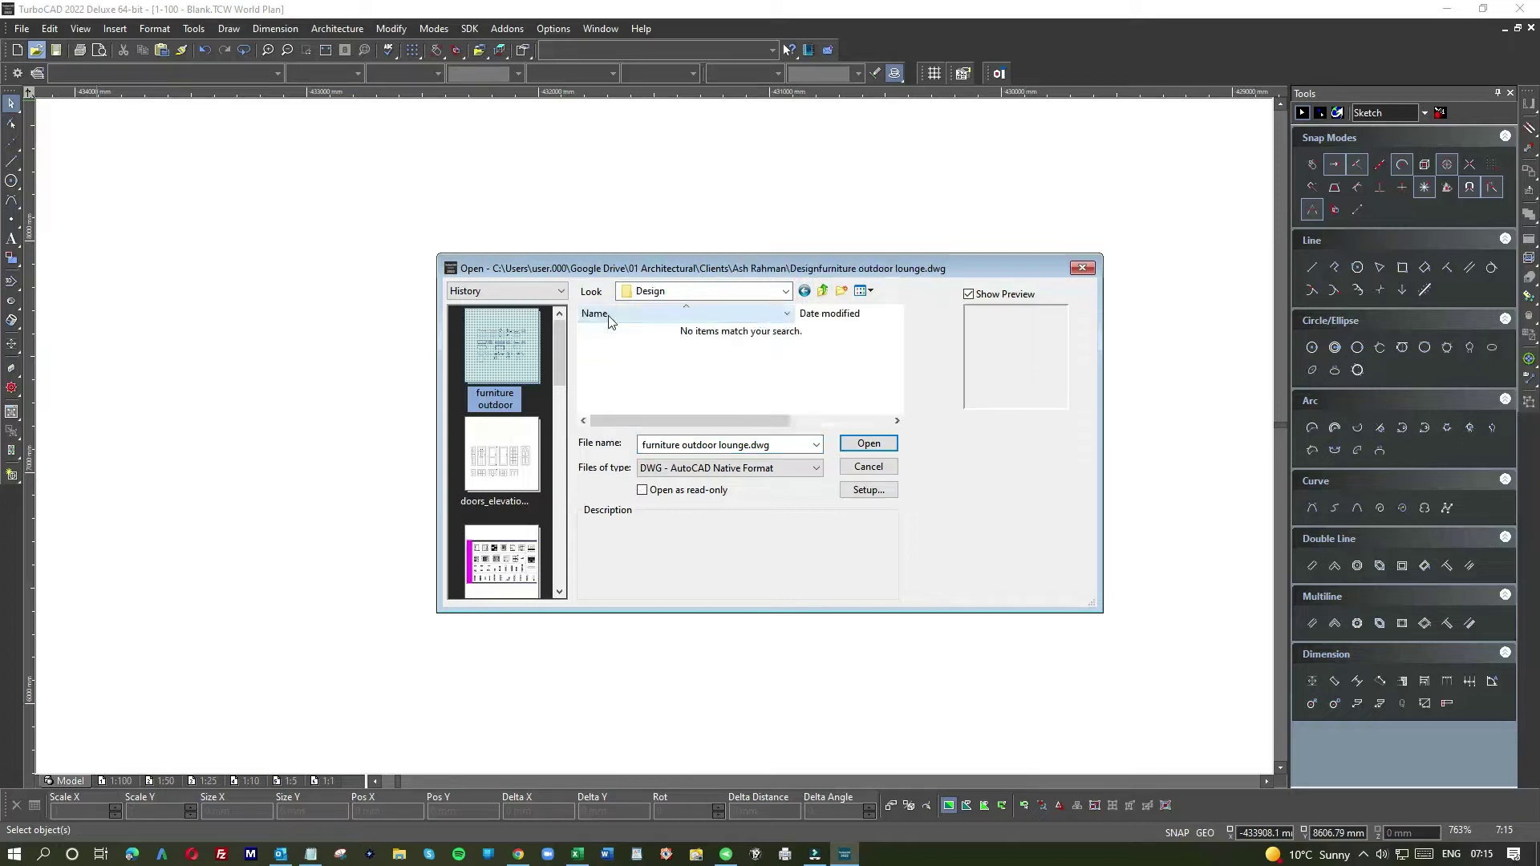
click(823, 289)
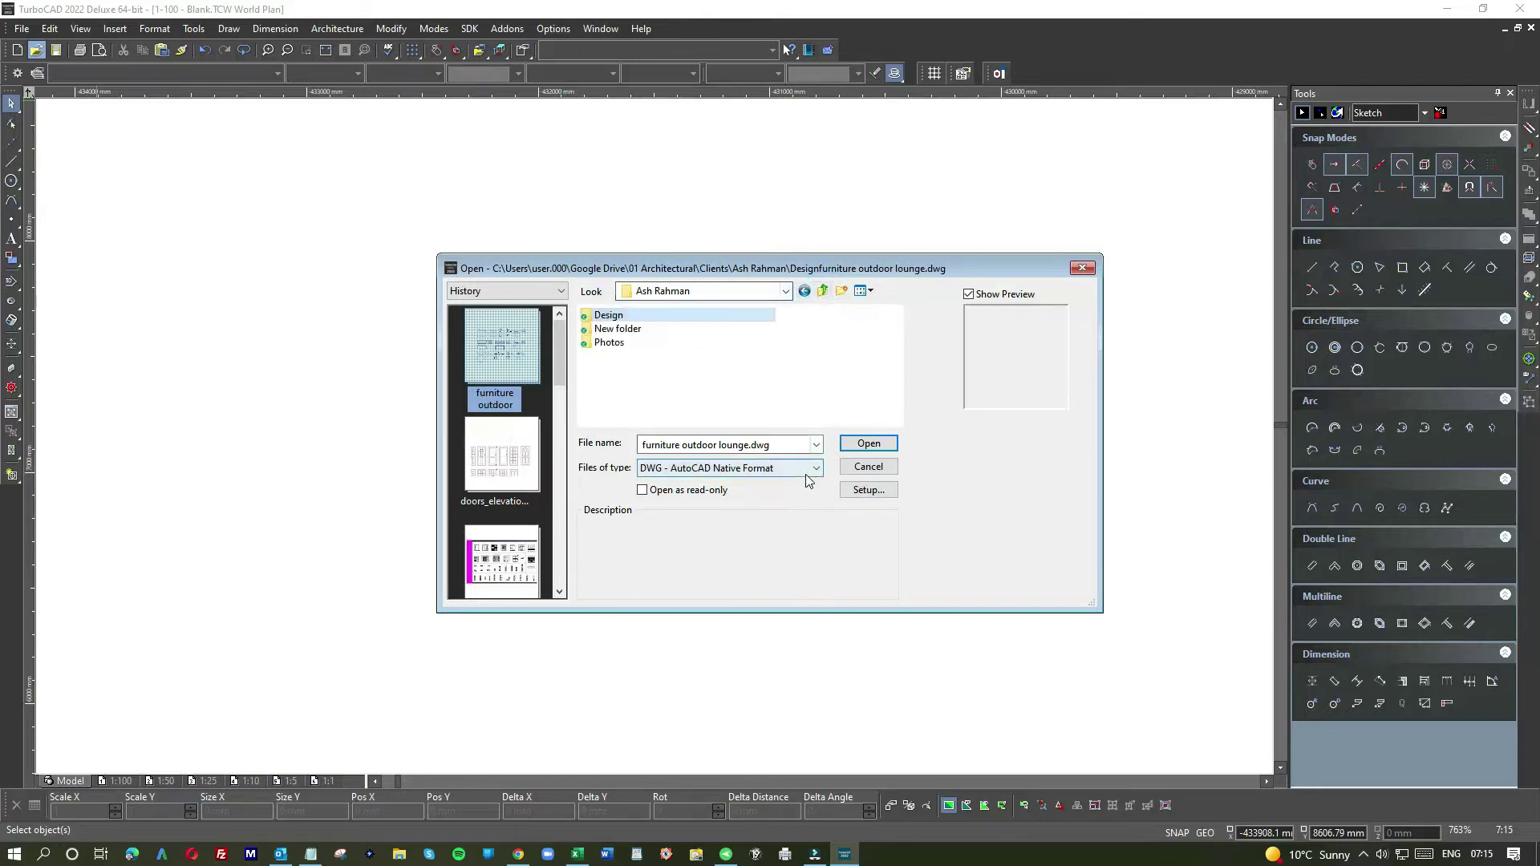
List all file types in the client's folder and open the existing layouts TCW drawing to view both floor plans.
click(758, 468)
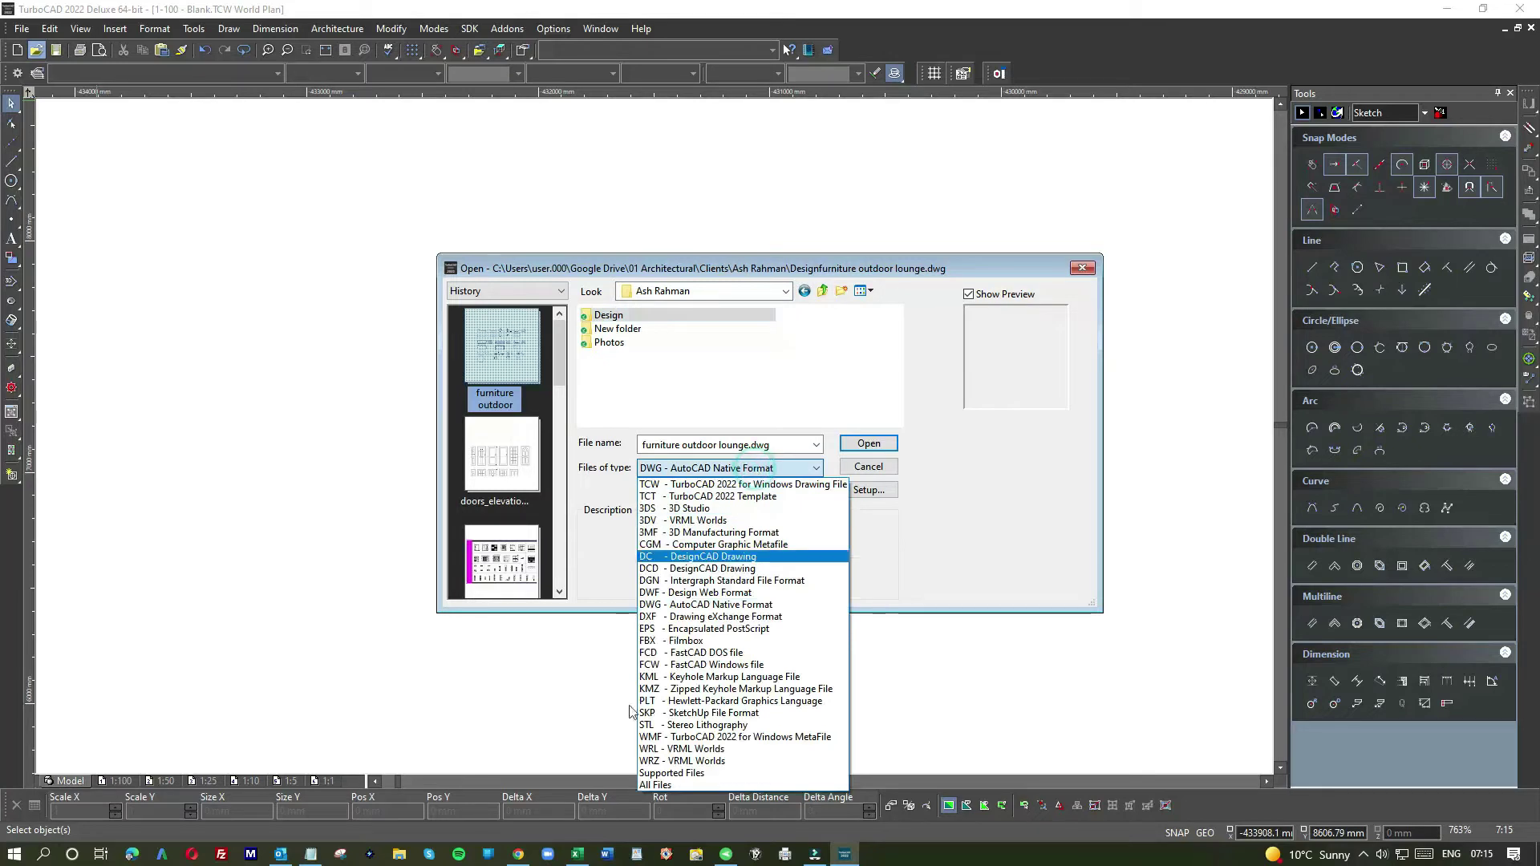
click(652, 783)
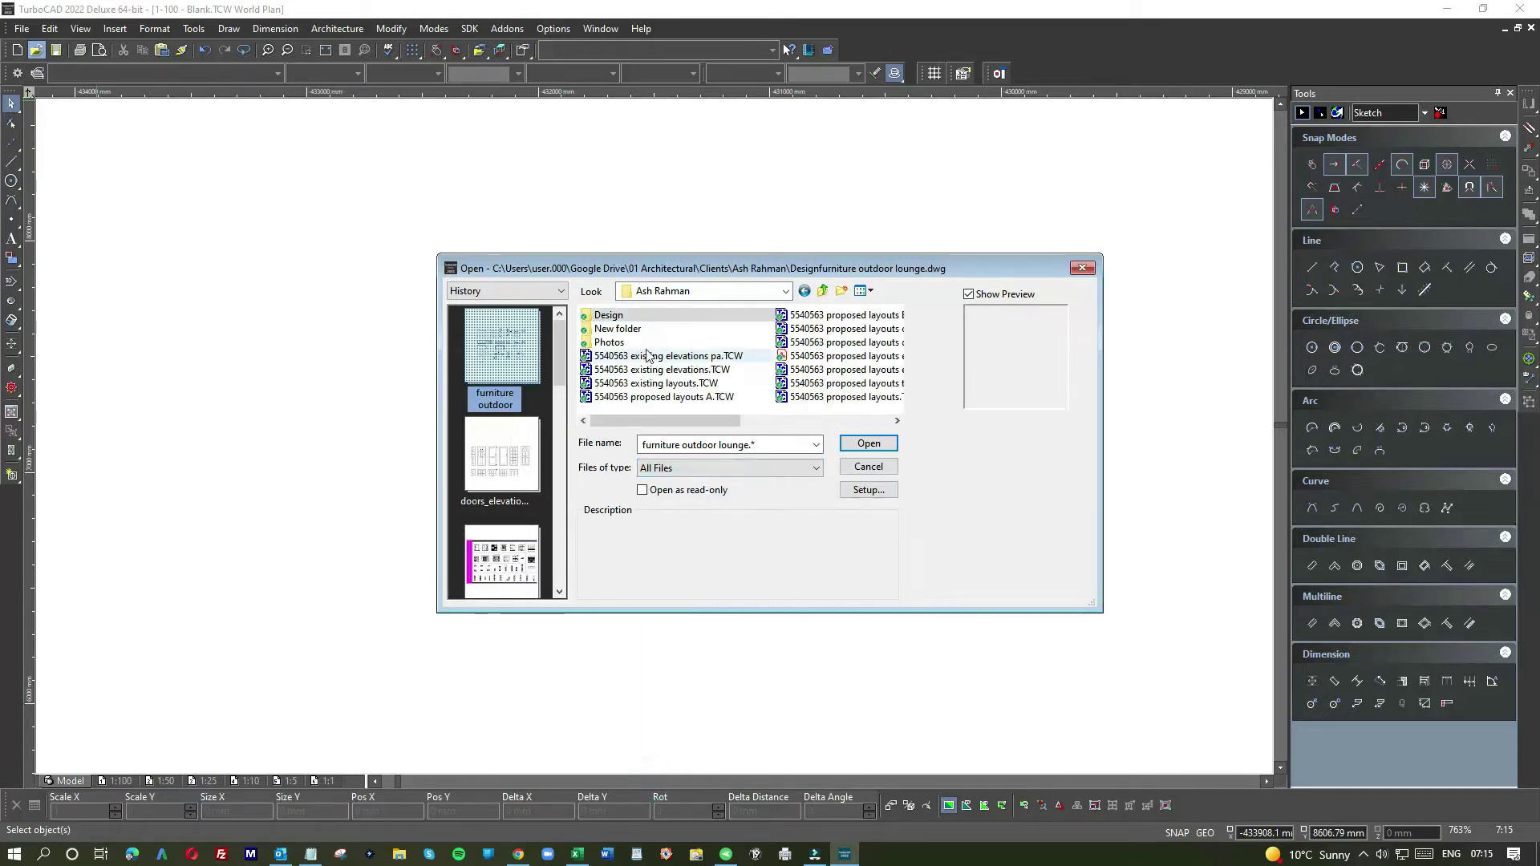
double_click(682, 386)
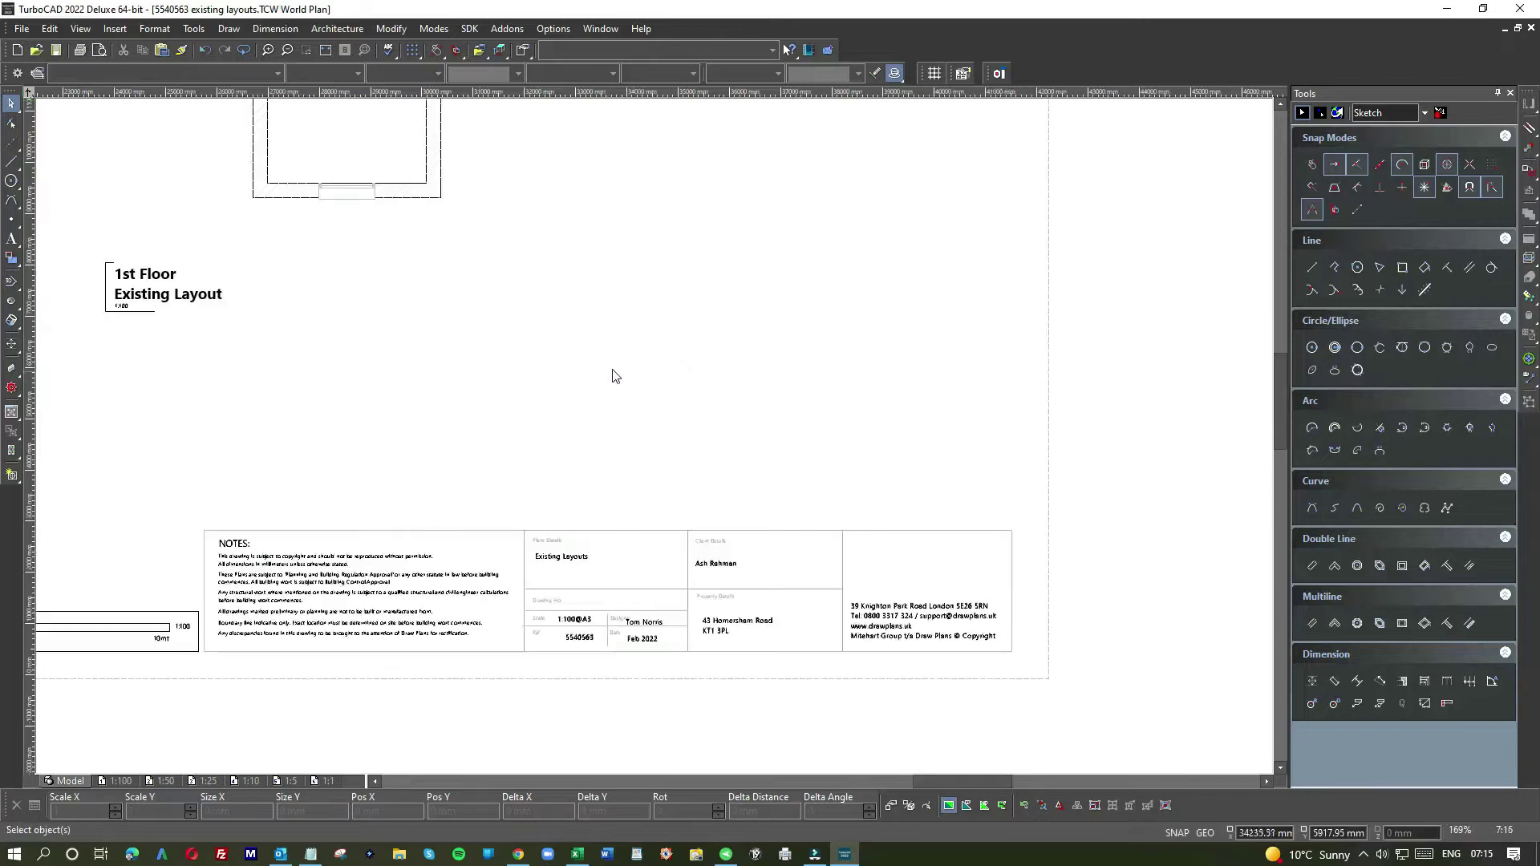
scroll(612, 377, down, 4)
scroll(562, 377, down, 4)
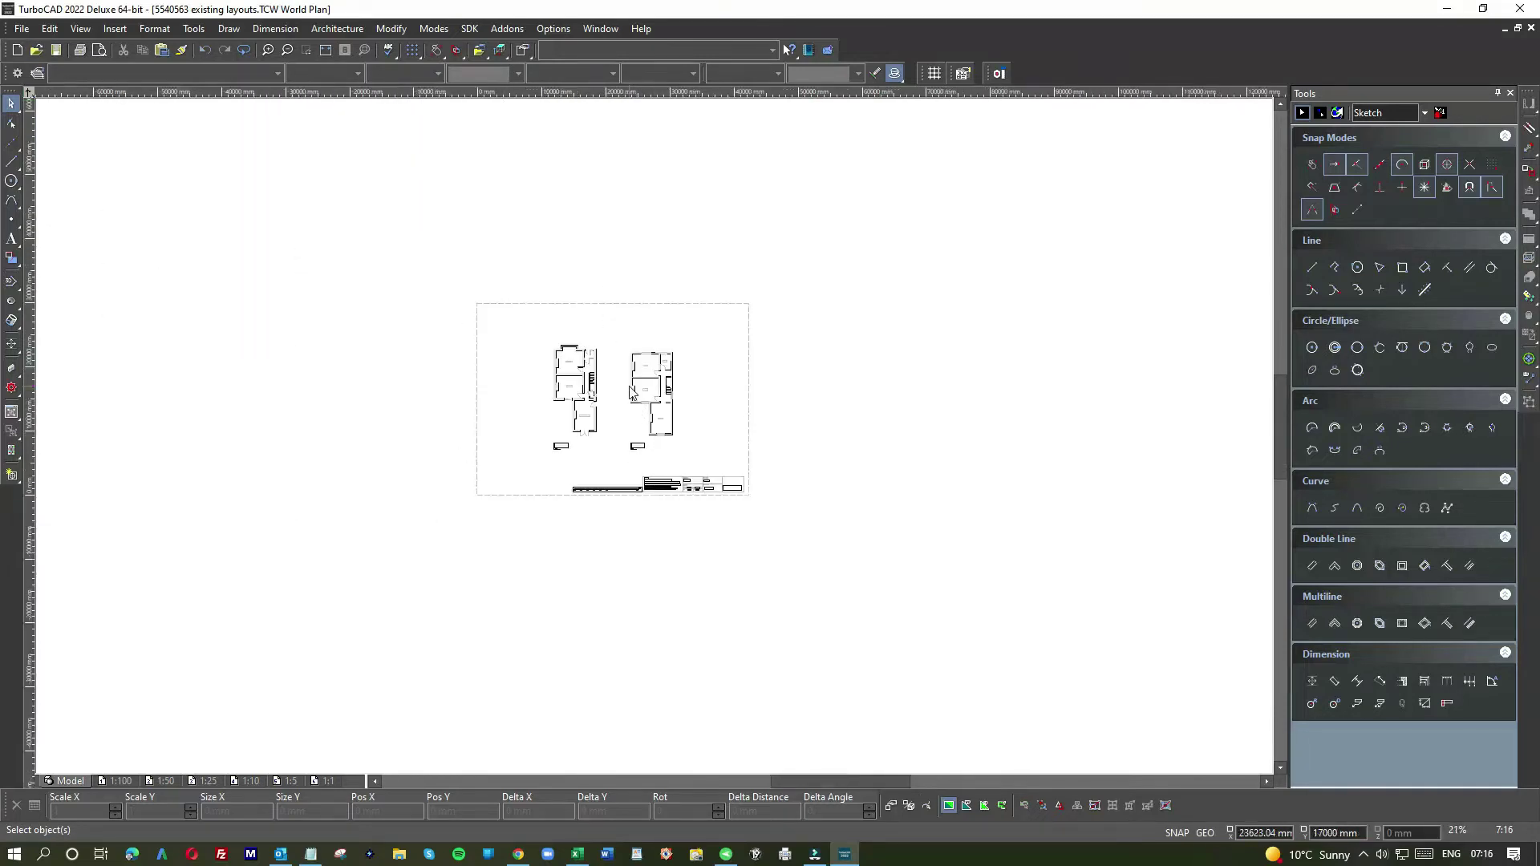
scroll(630, 393, up, 5)
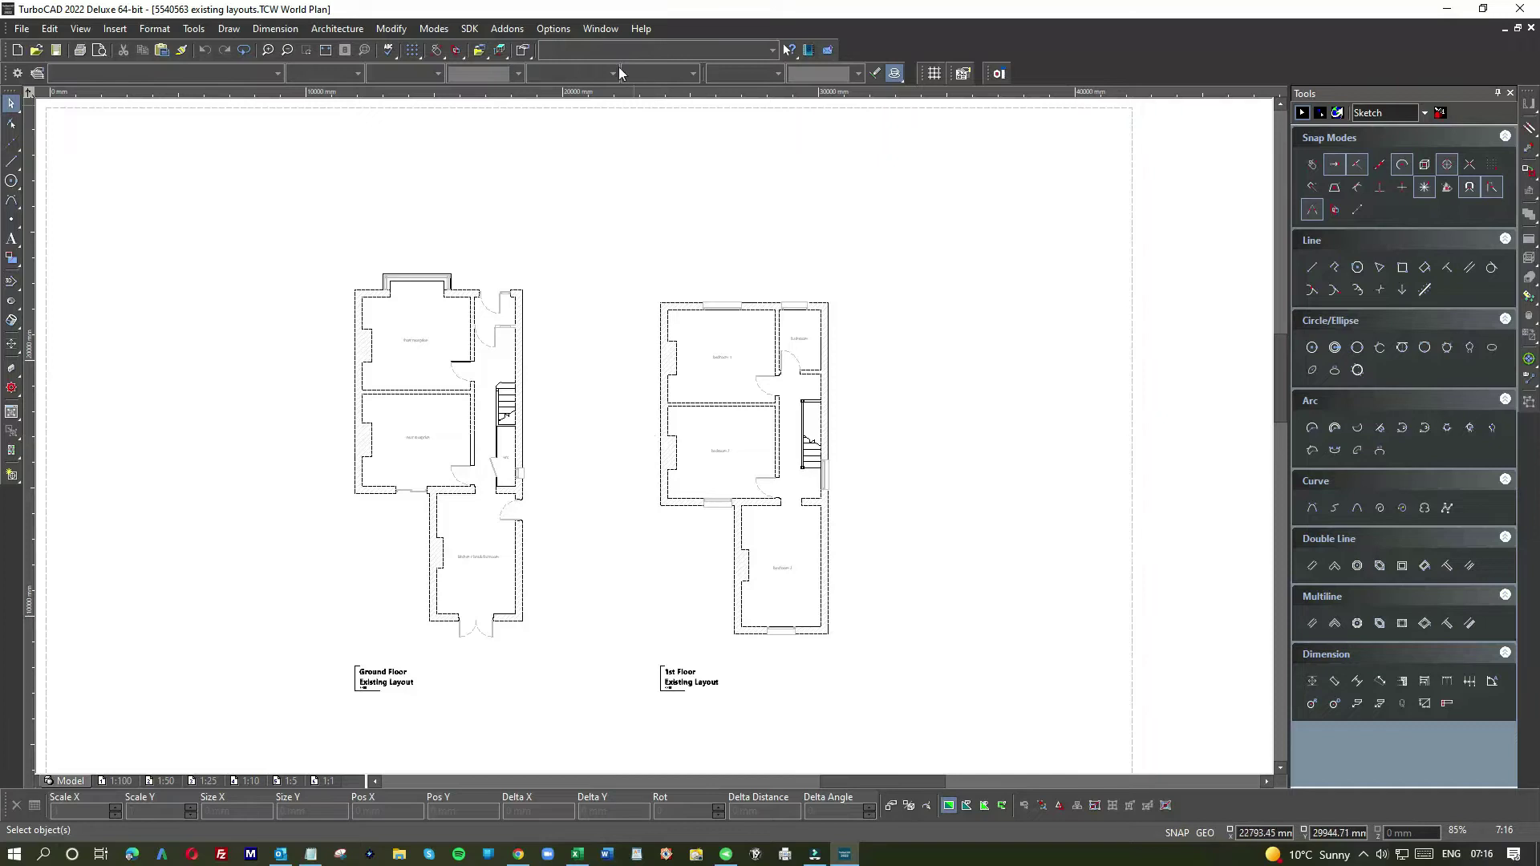
Copy the 800 mm shower tray from 1-100 - Blank.TCW and return to the existing layouts drawing.
click(607, 31)
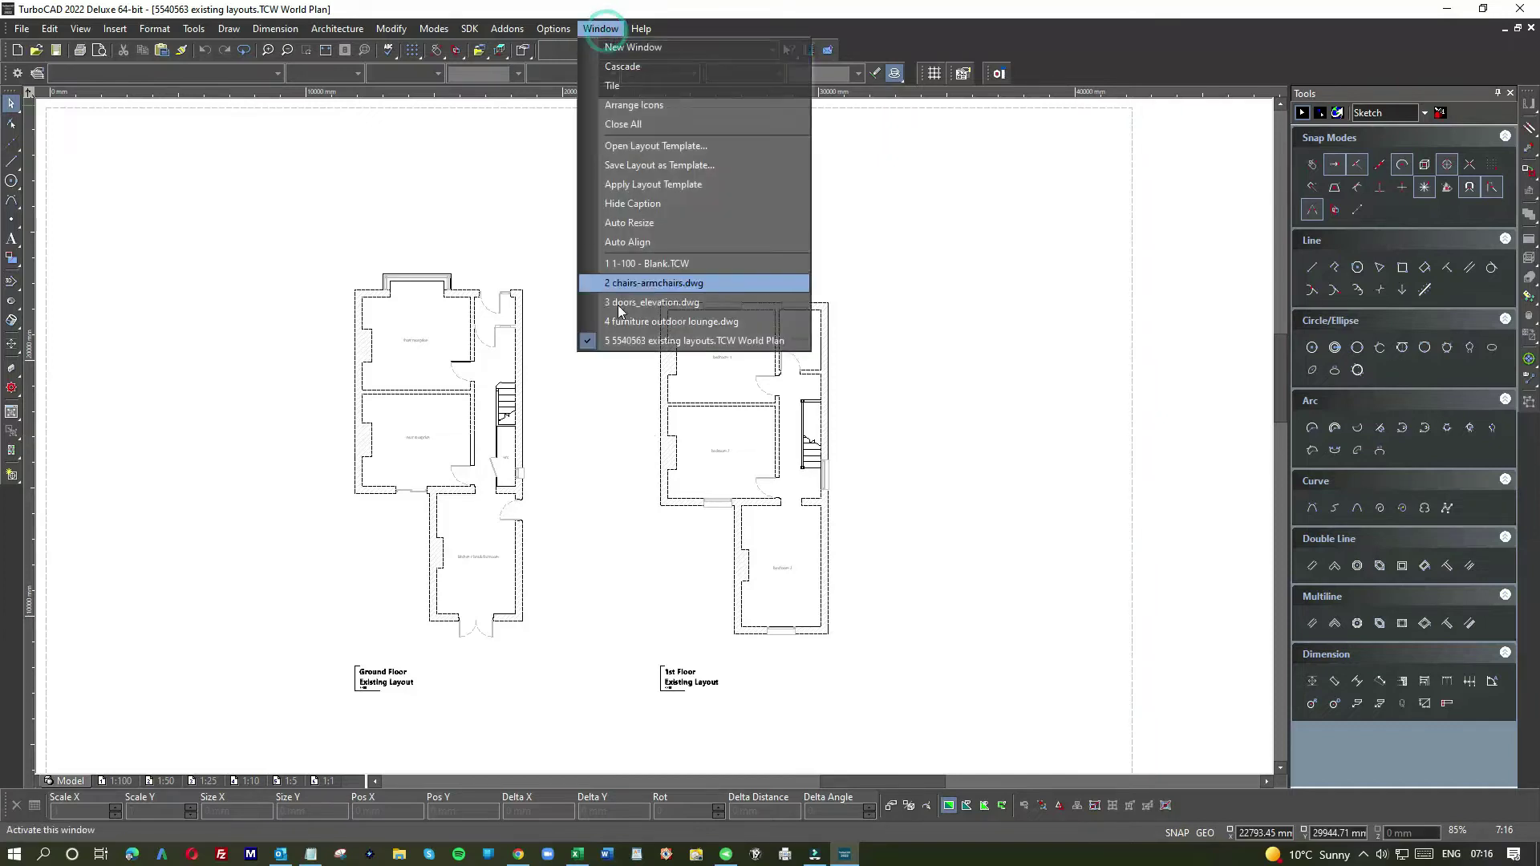
click(639, 263)
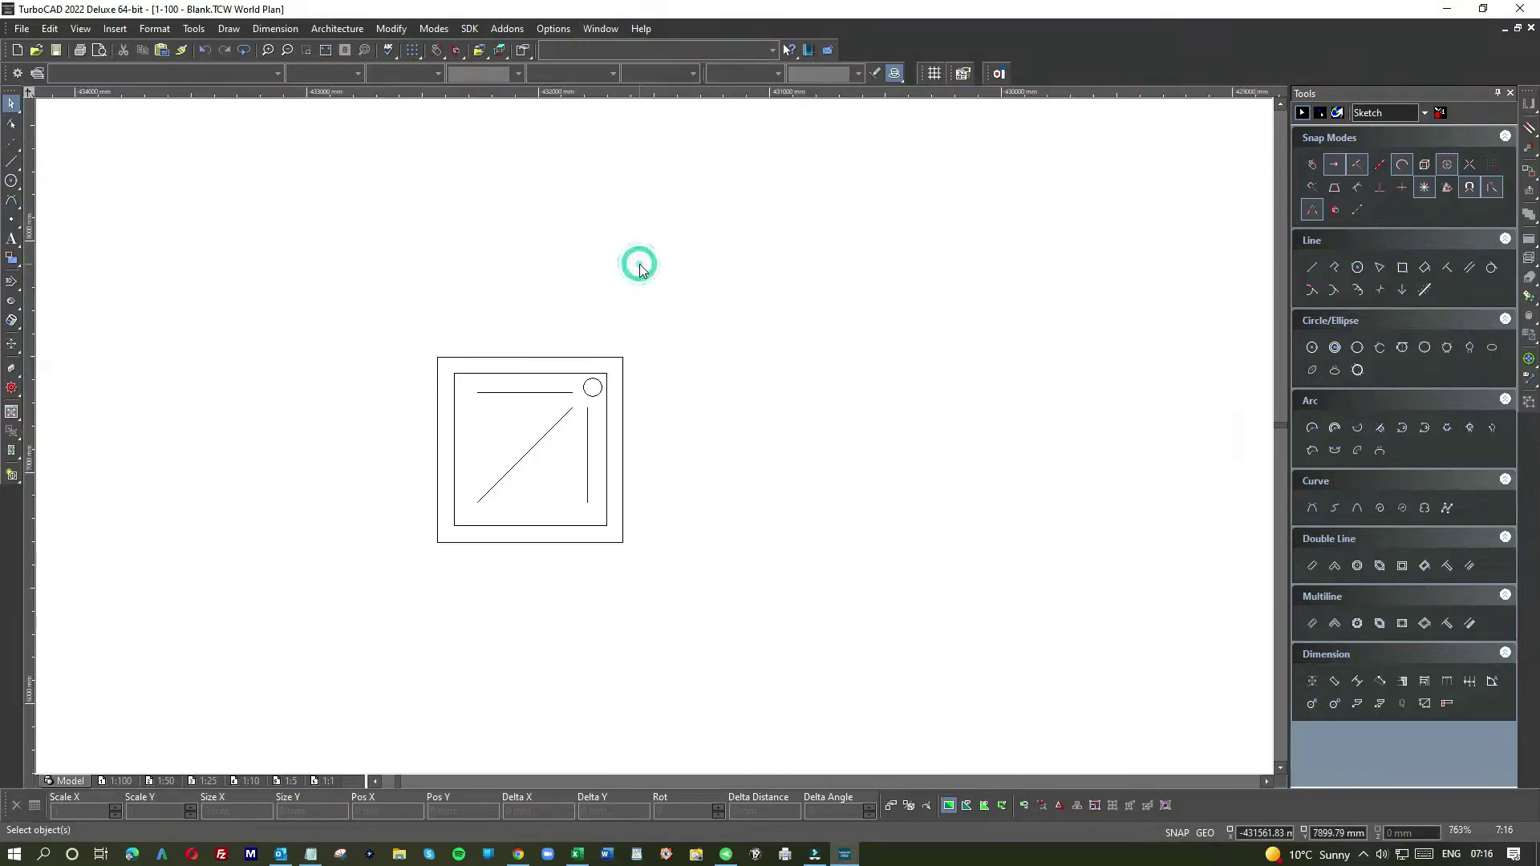
drag(409, 343, 779, 634)
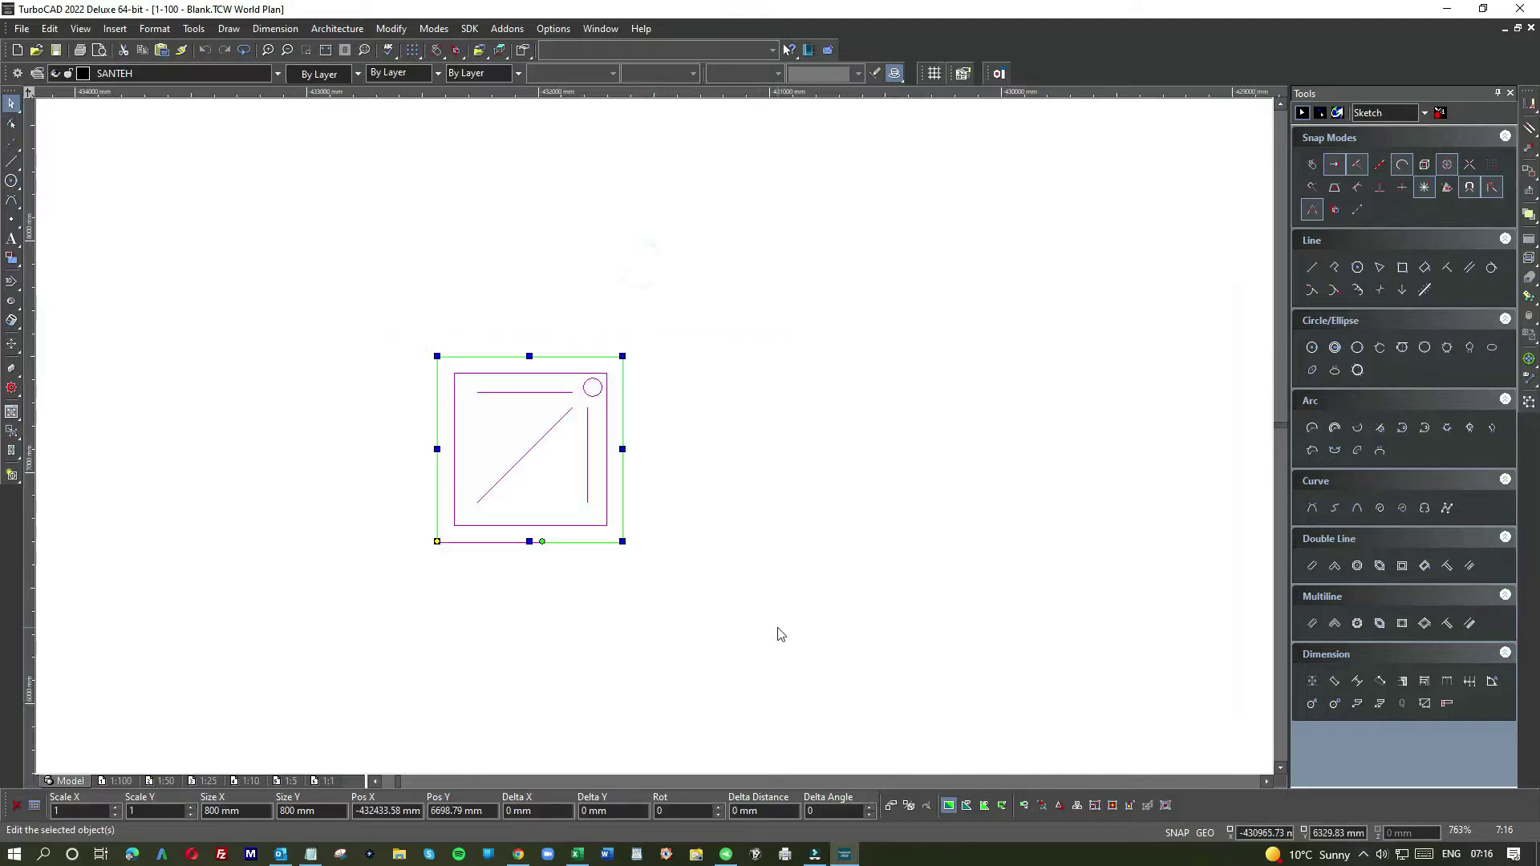
click(610, 29)
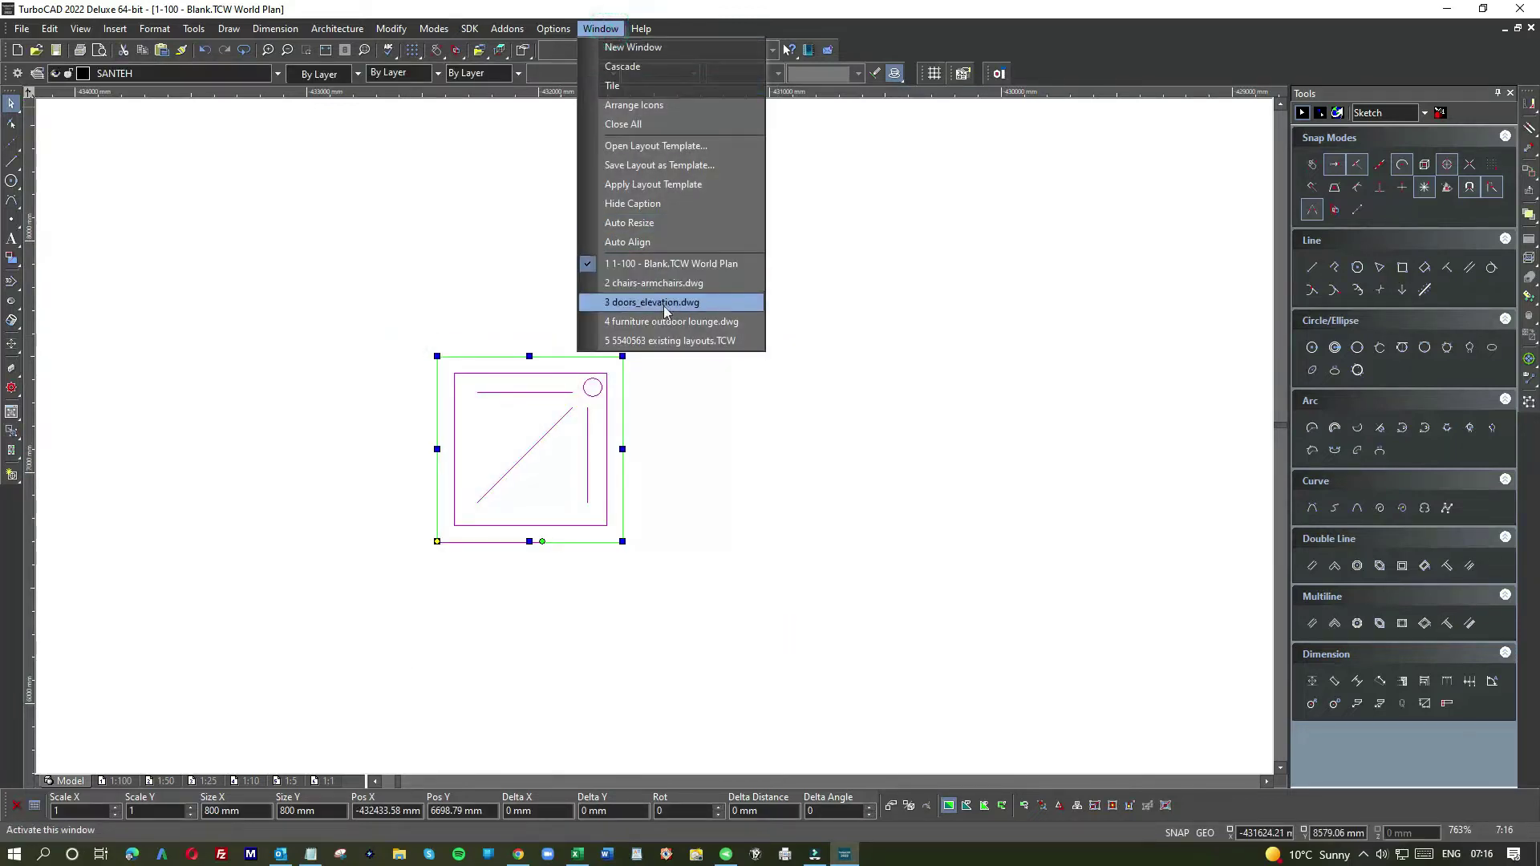
click(660, 342)
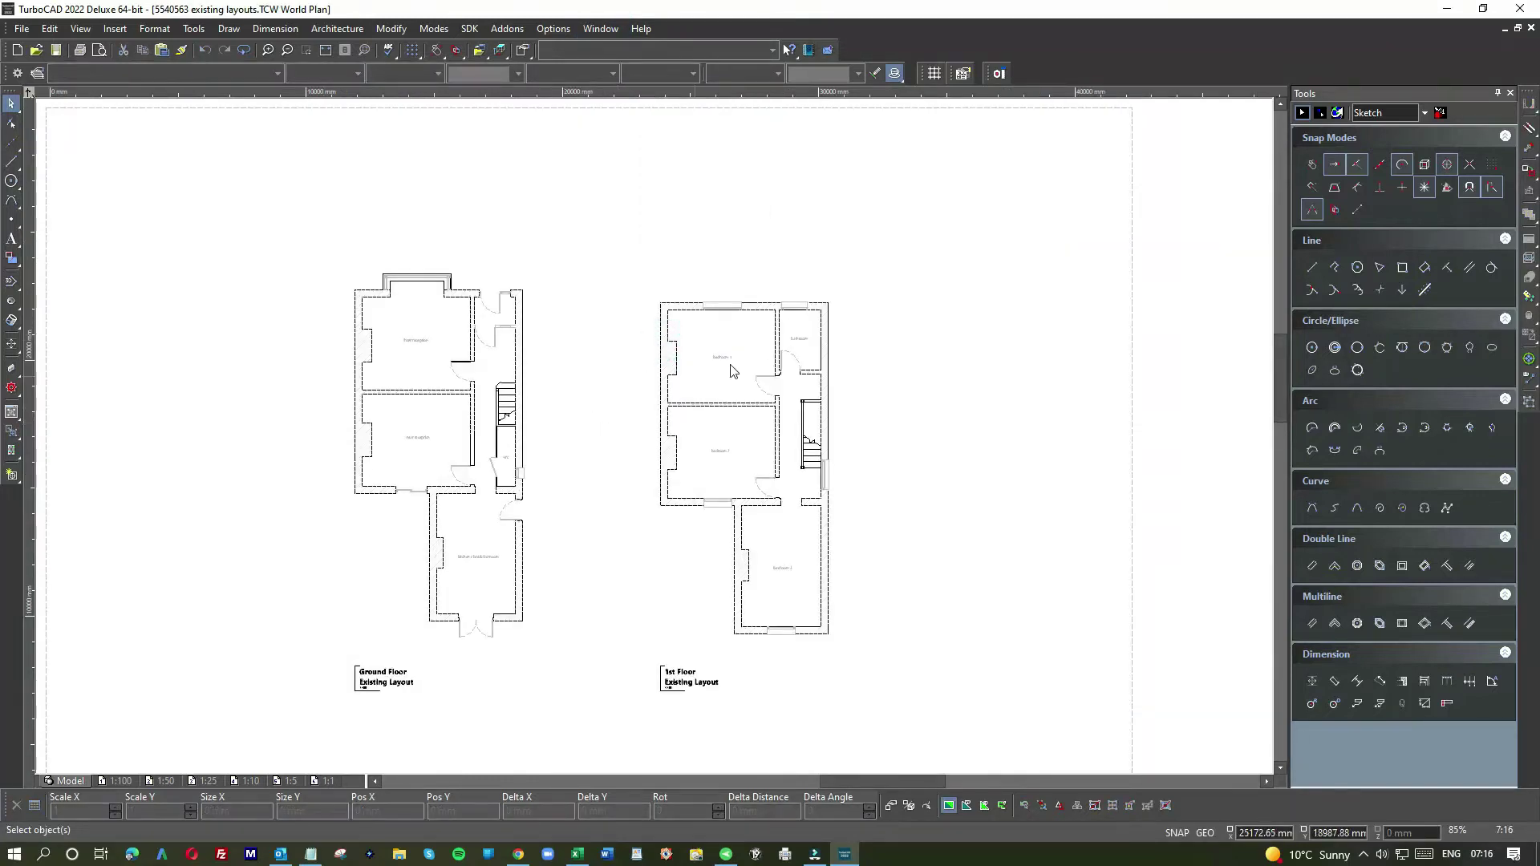
Paste the shower tray and place it just outside the first-floor bathroom's external wall.
scroll(793, 357, up, 5)
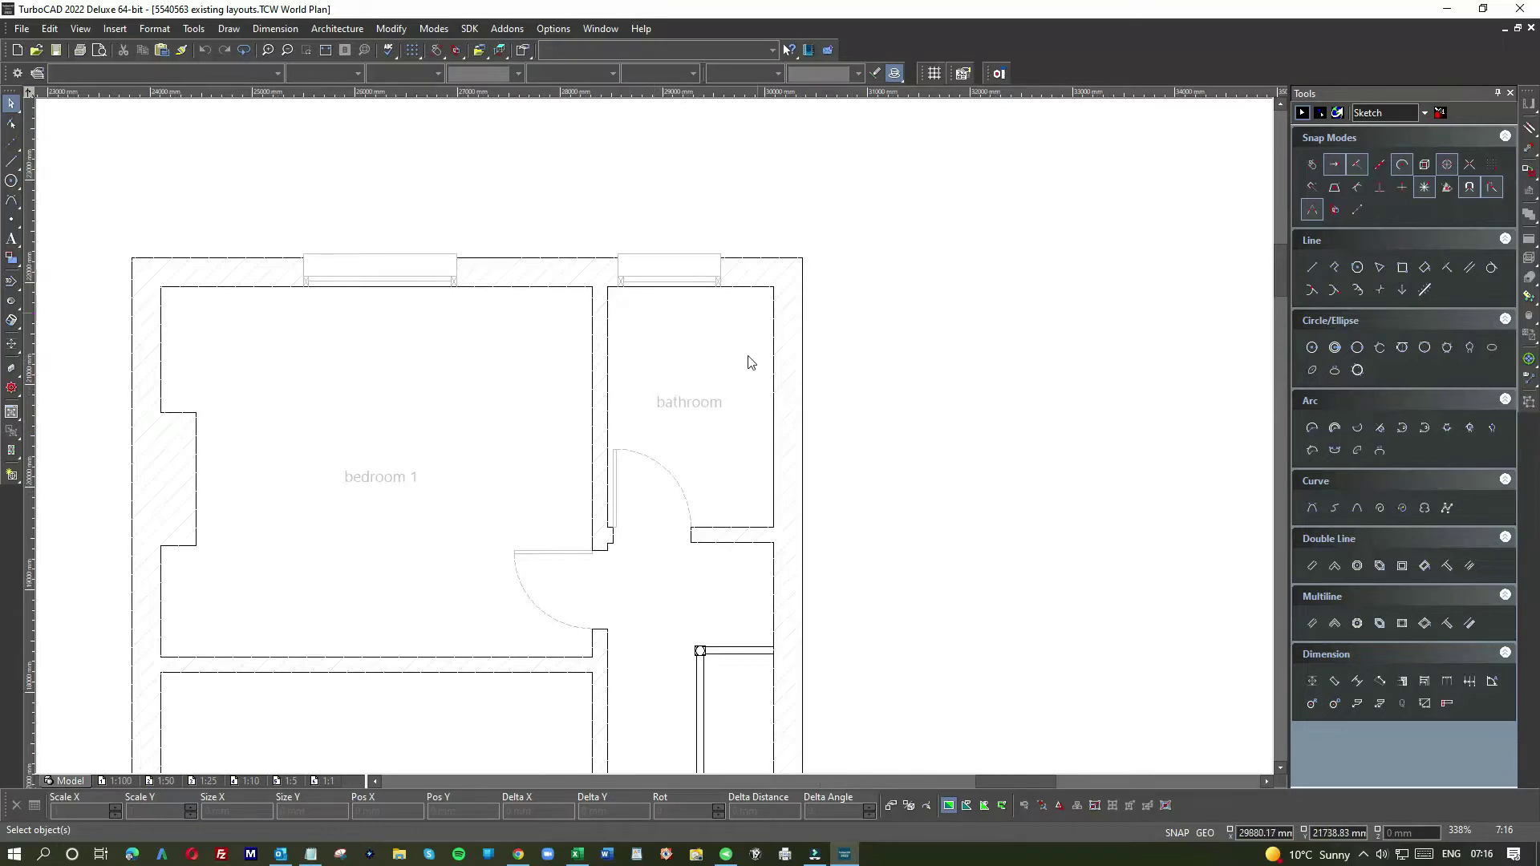
scroll(737, 491, down, 5)
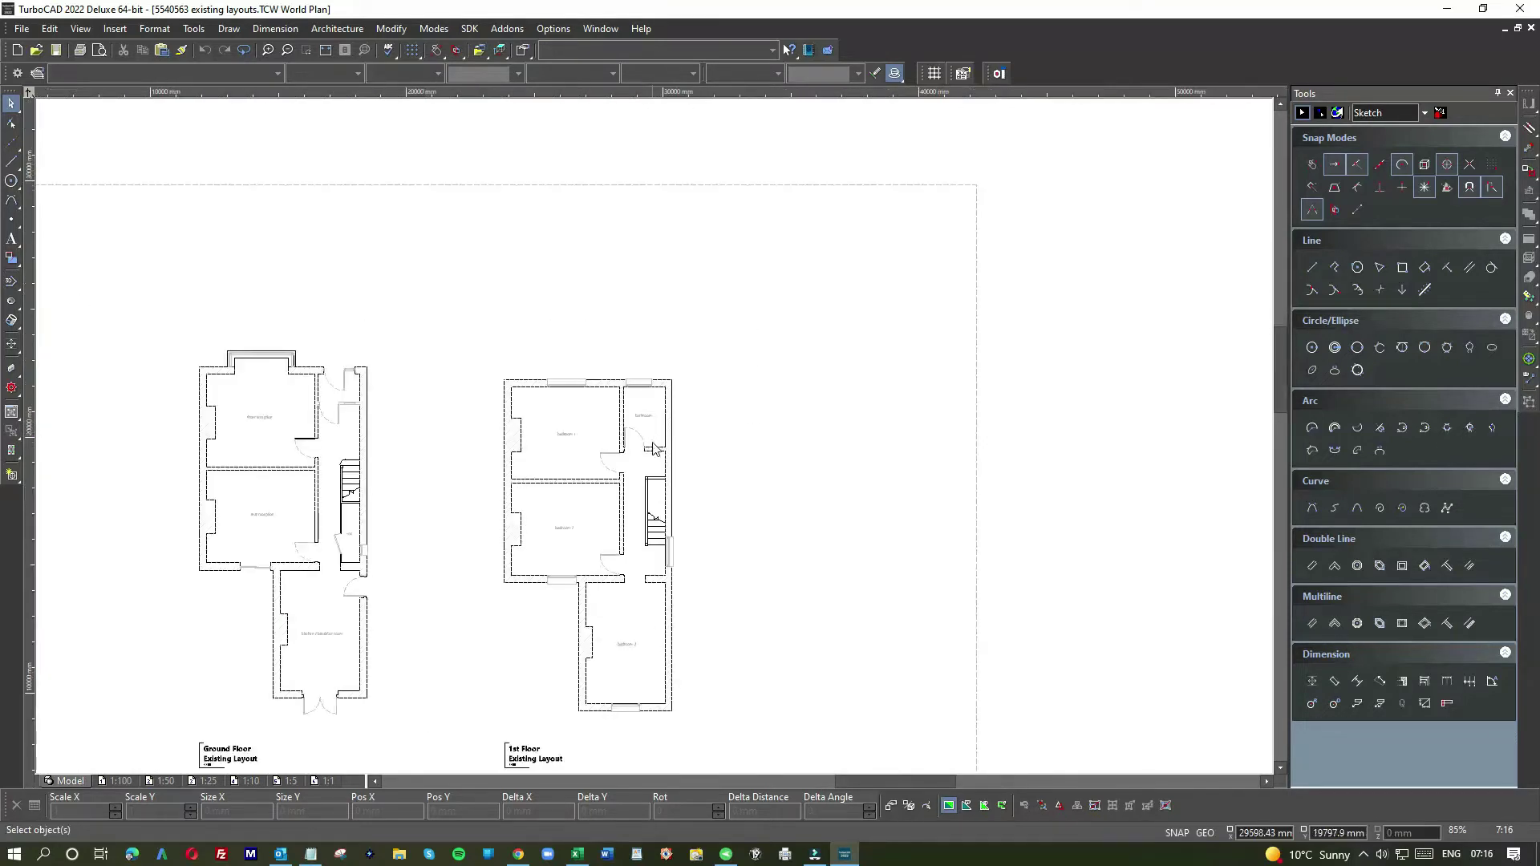
click(729, 409)
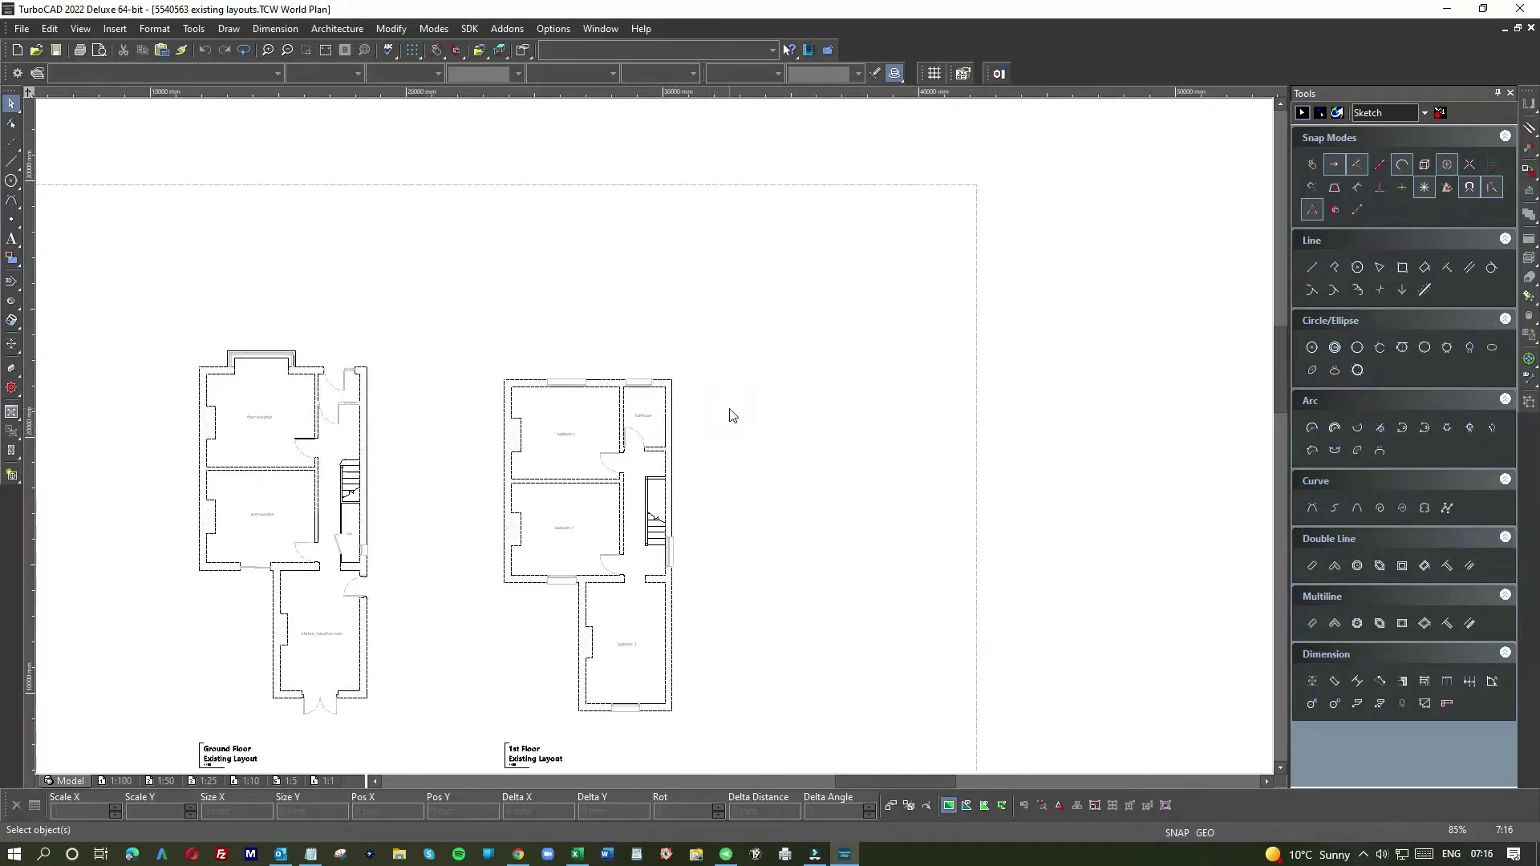
scroll(668, 439, up, 5)
drag(640, 391, 894, 293)
scroll(648, 437, down, 1)
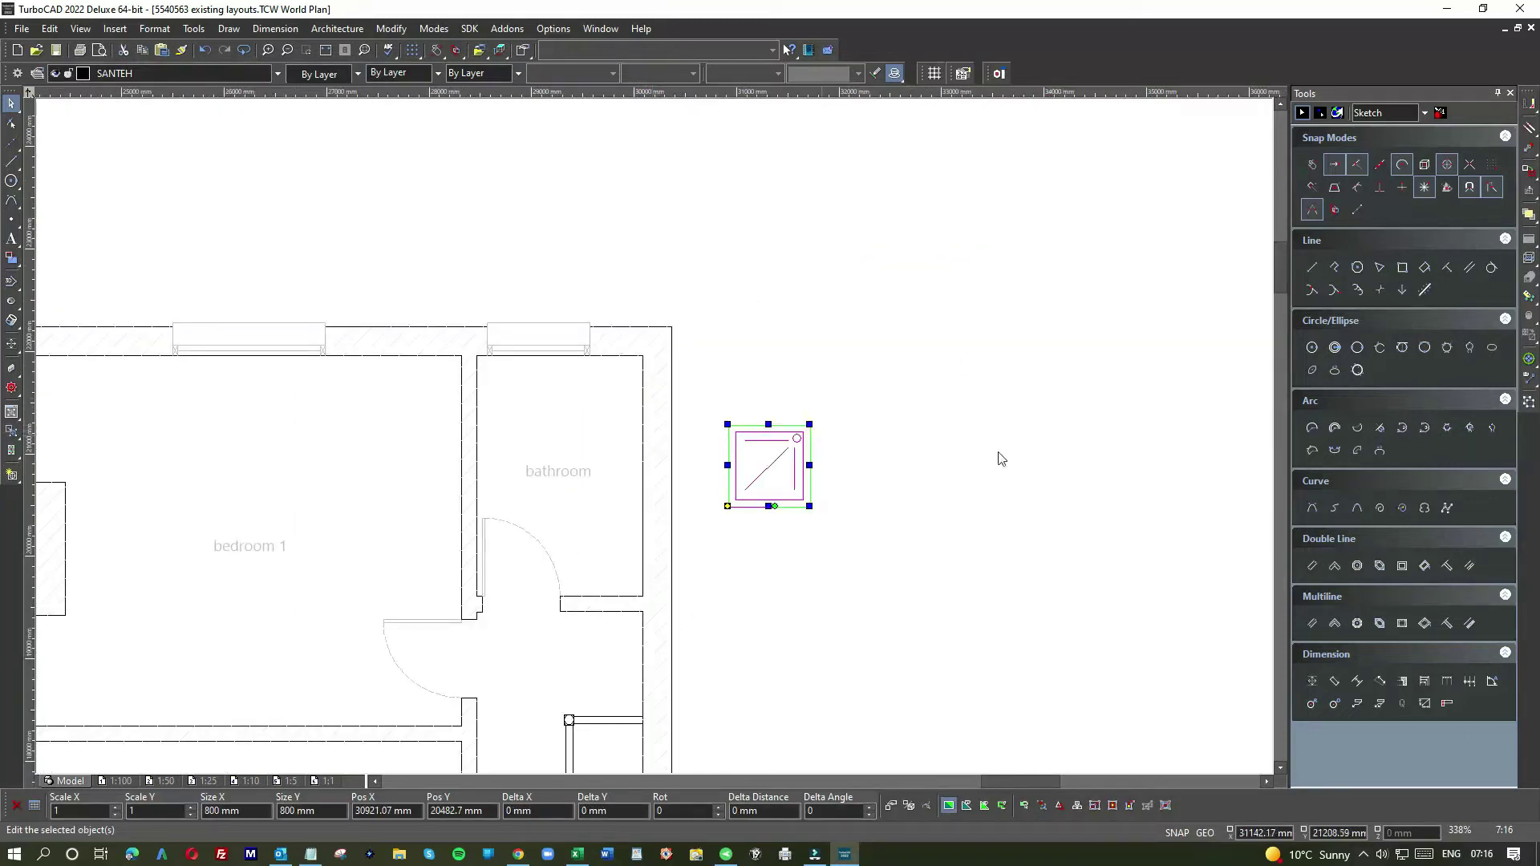
Move the shower tray by eye into the bathroom's upper-right corner, close to both walls.
drag(748, 456, 601, 395)
scroll(653, 440, up, 3)
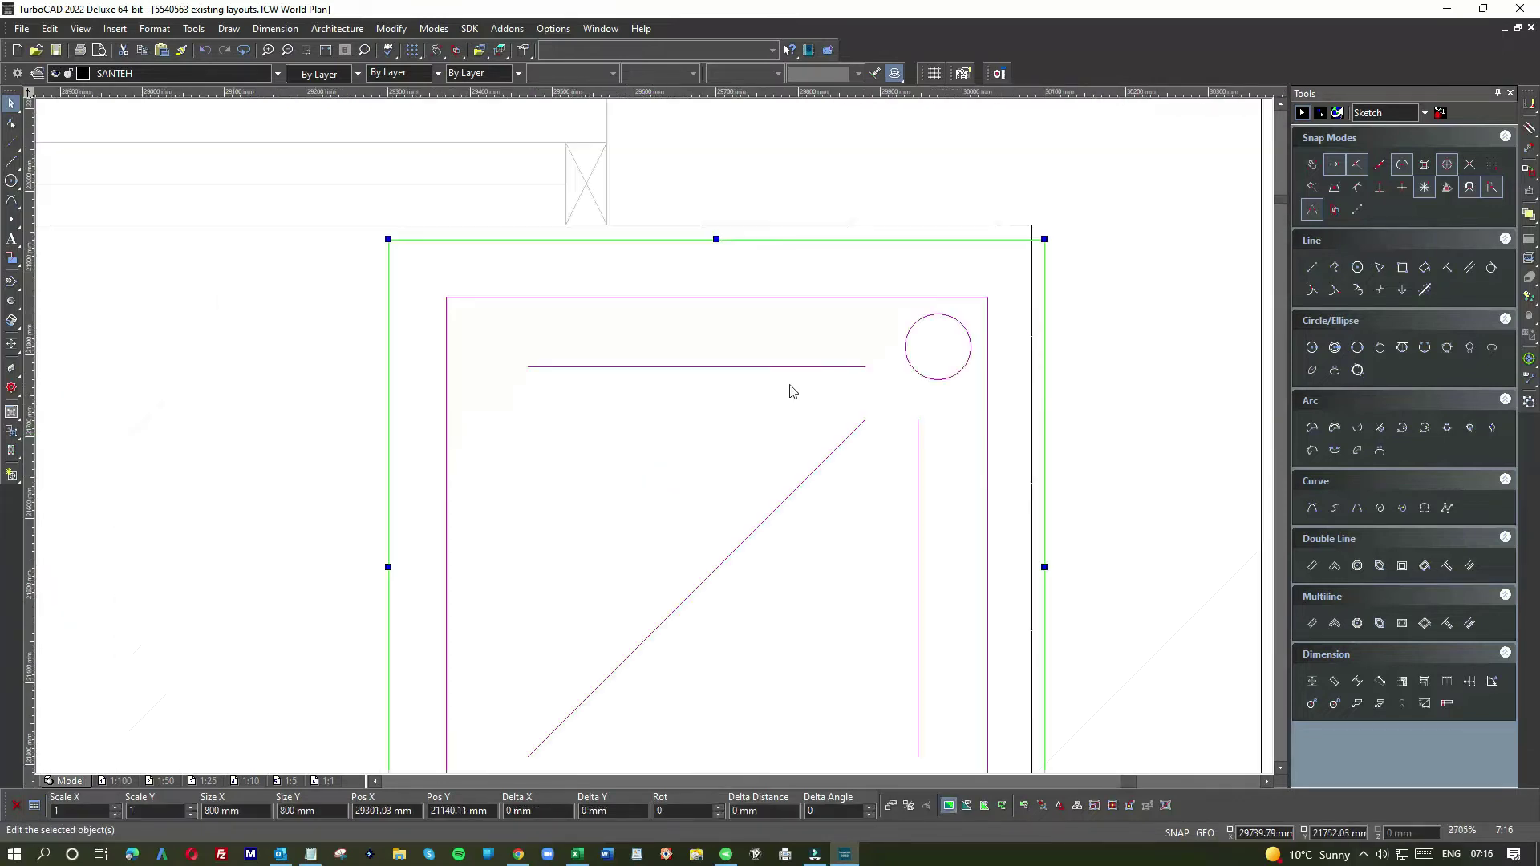
scroll(657, 398, down, 3)
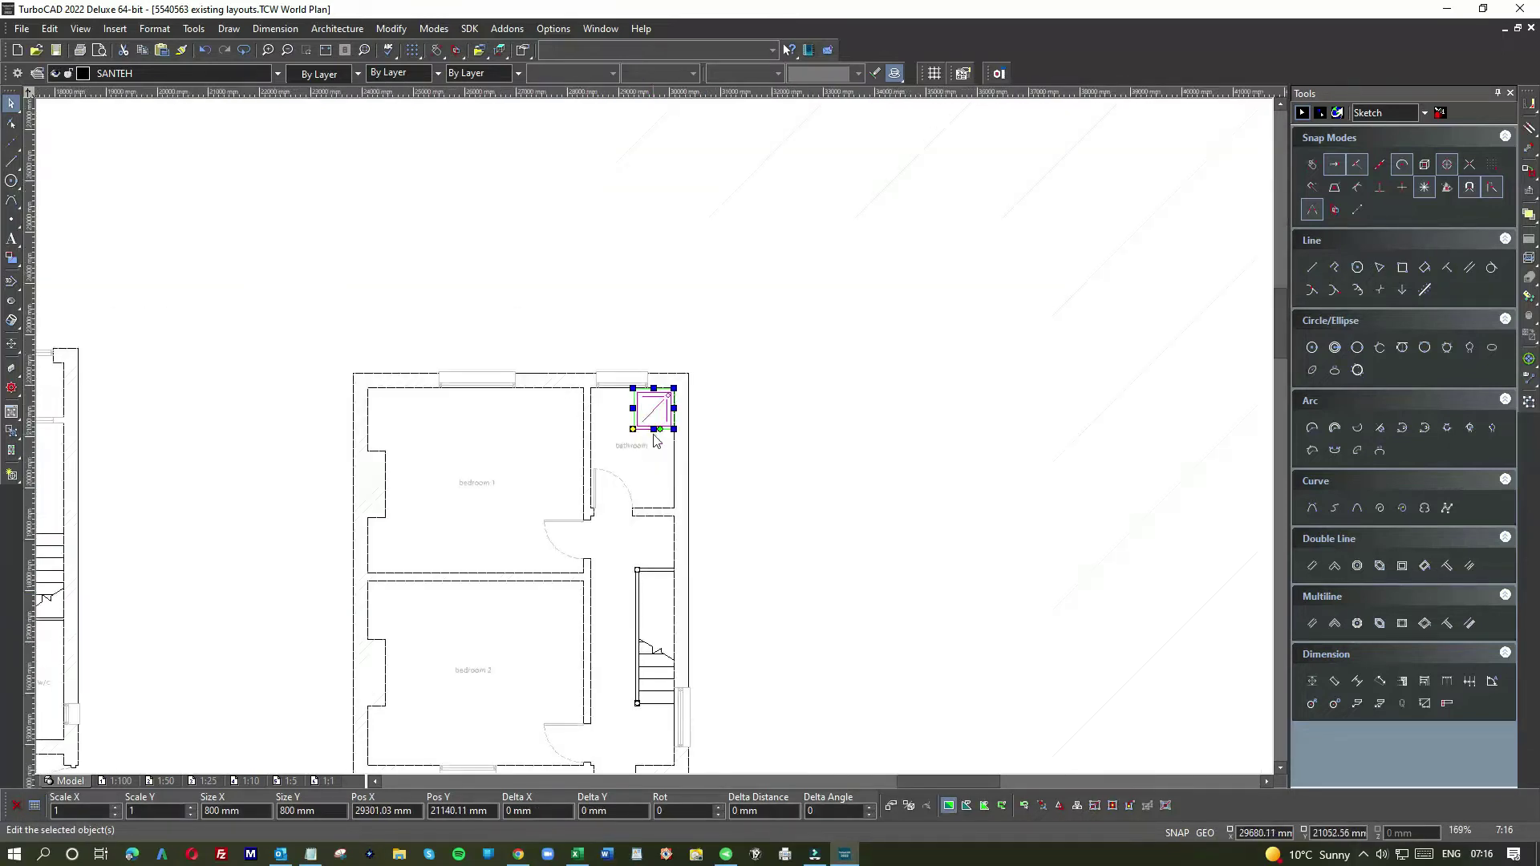
scroll(651, 410, up, 3)
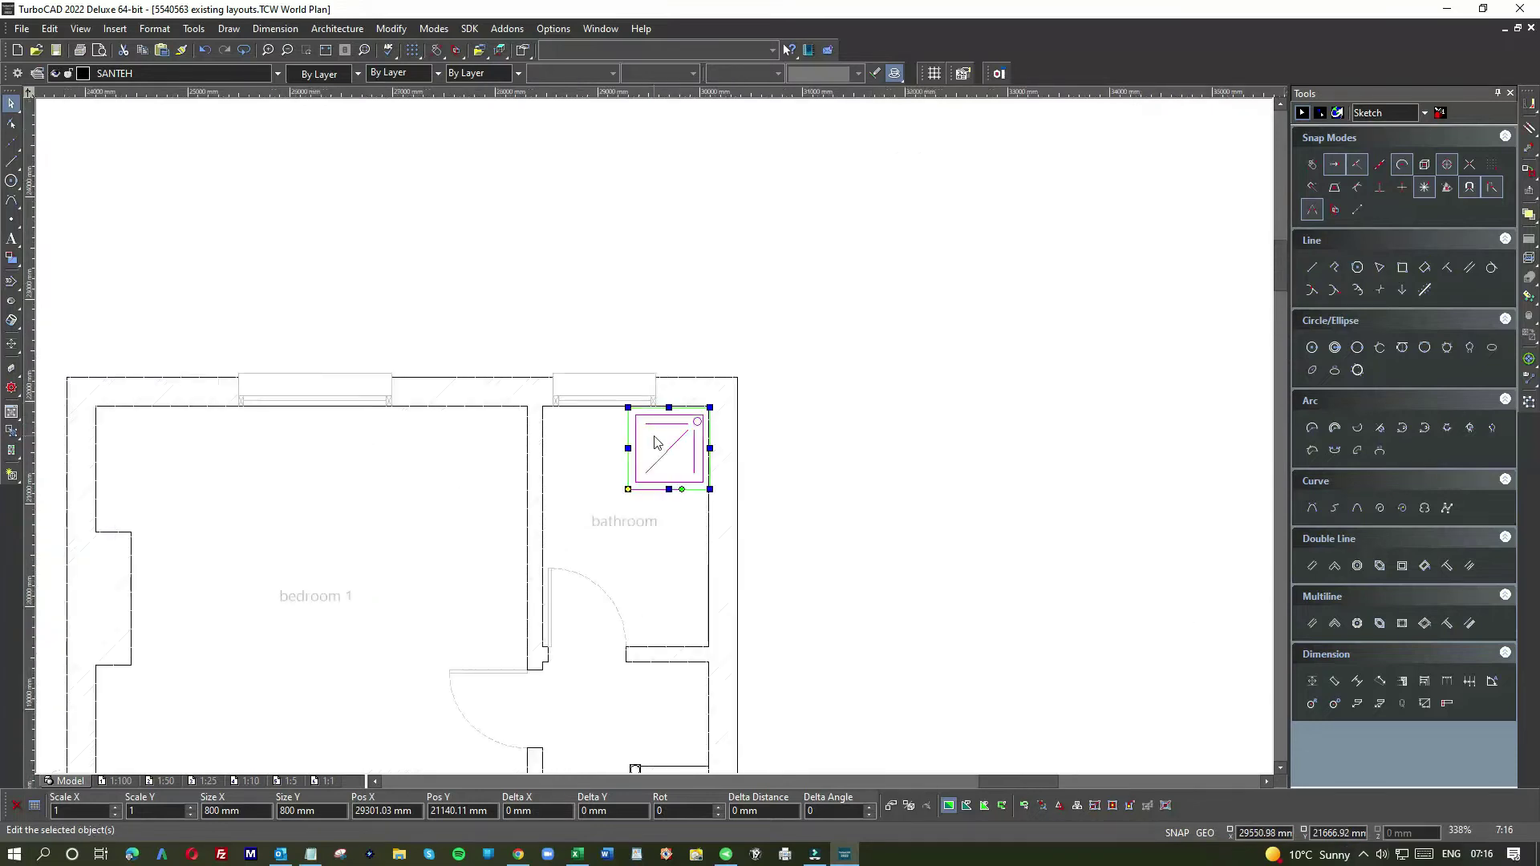
drag(840, 343, 826, 342)
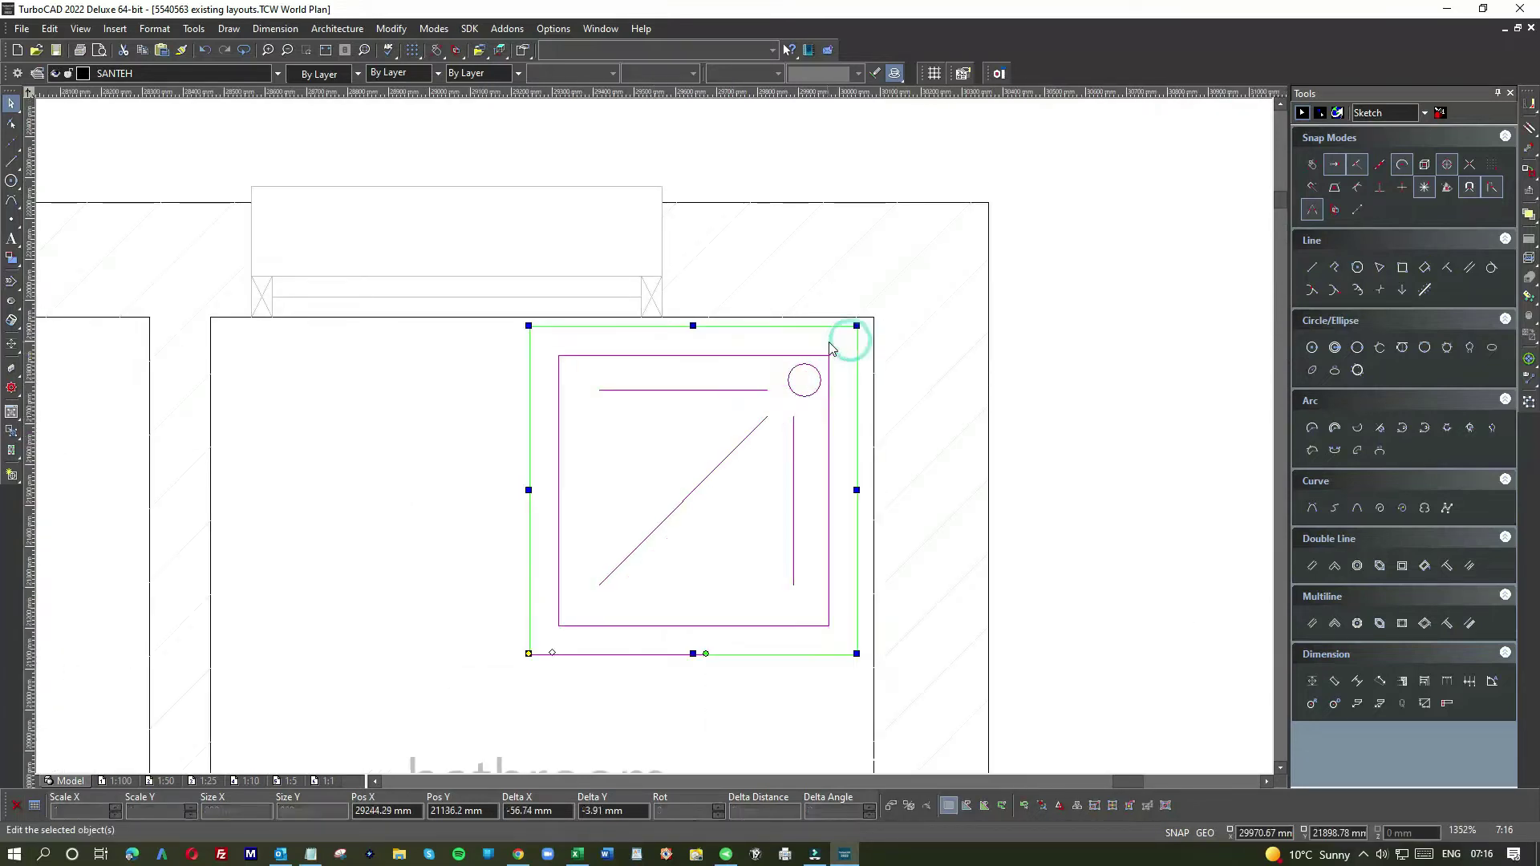
scroll(866, 343, up, 2)
drag(604, 443, 638, 415)
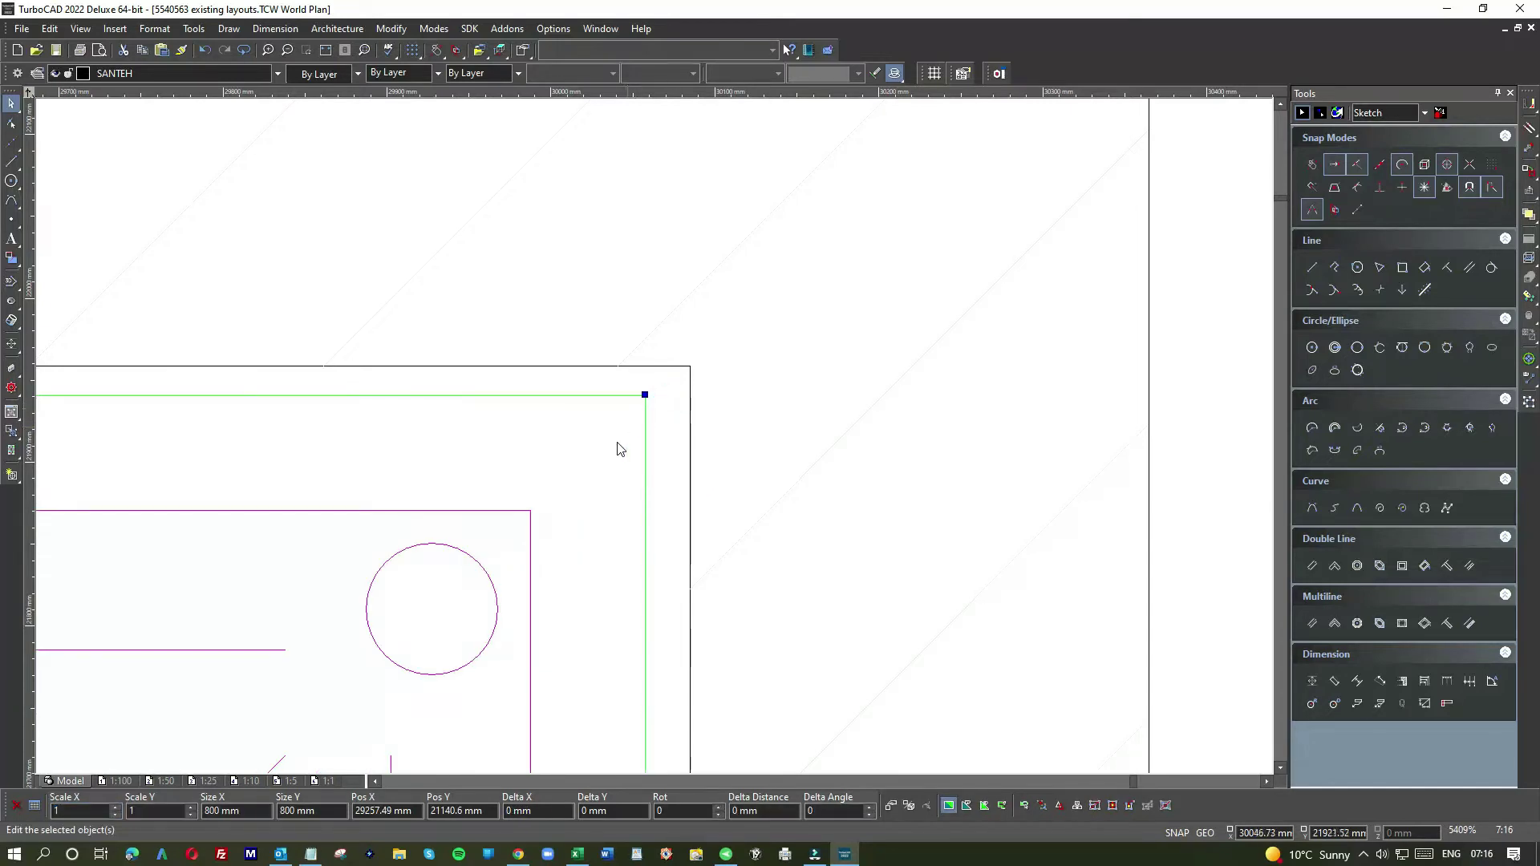
Shift the shower tray slightly down and away from the bathroom corner walls, then deselect it.
click(963, 421)
click(507, 521)
scroll(507, 522, down, 4)
click(641, 431)
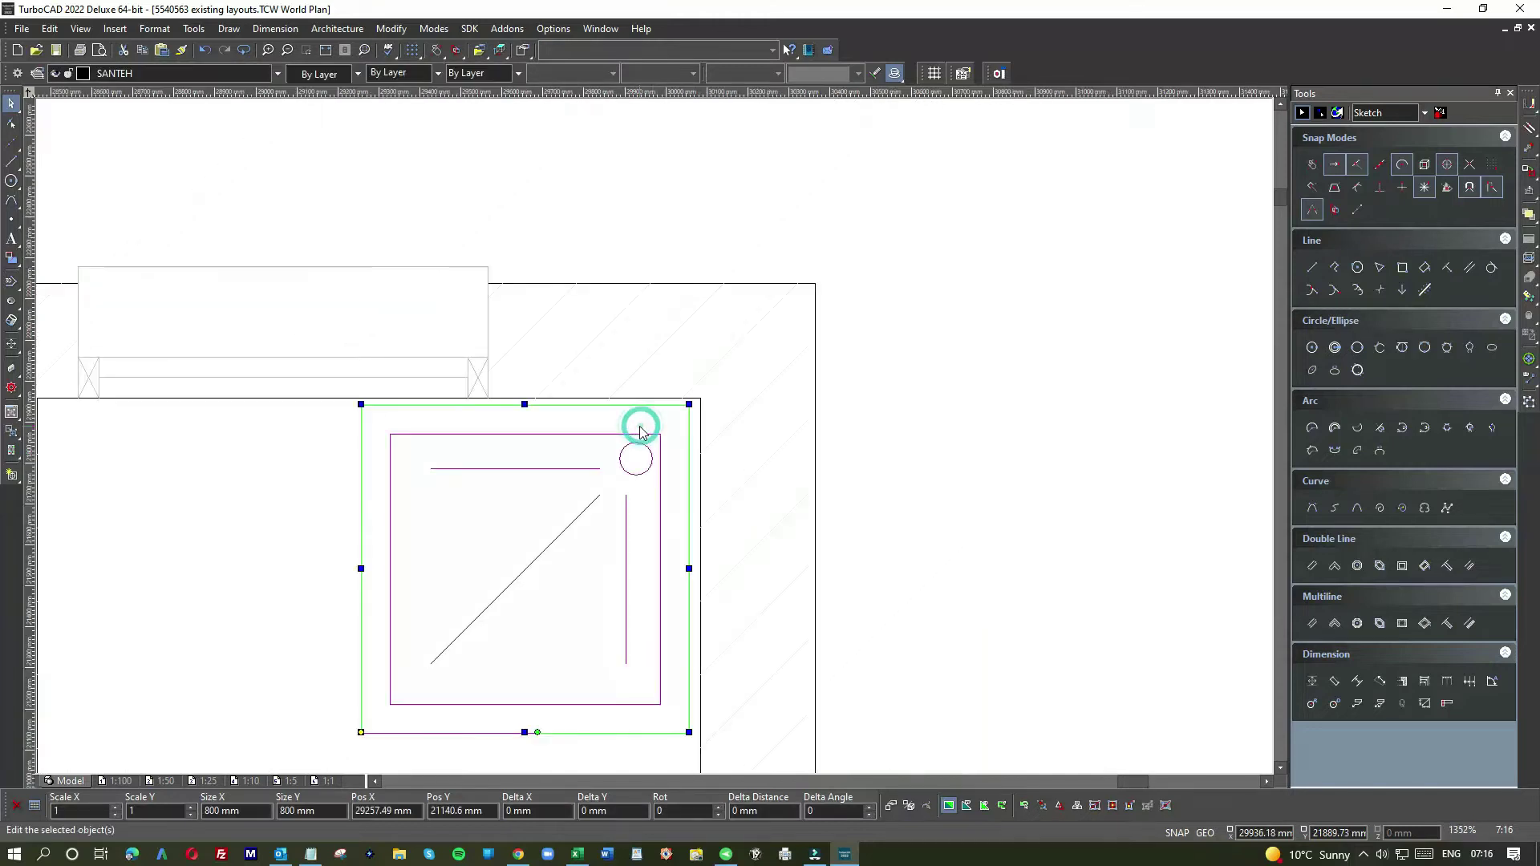
drag(585, 431, 543, 452)
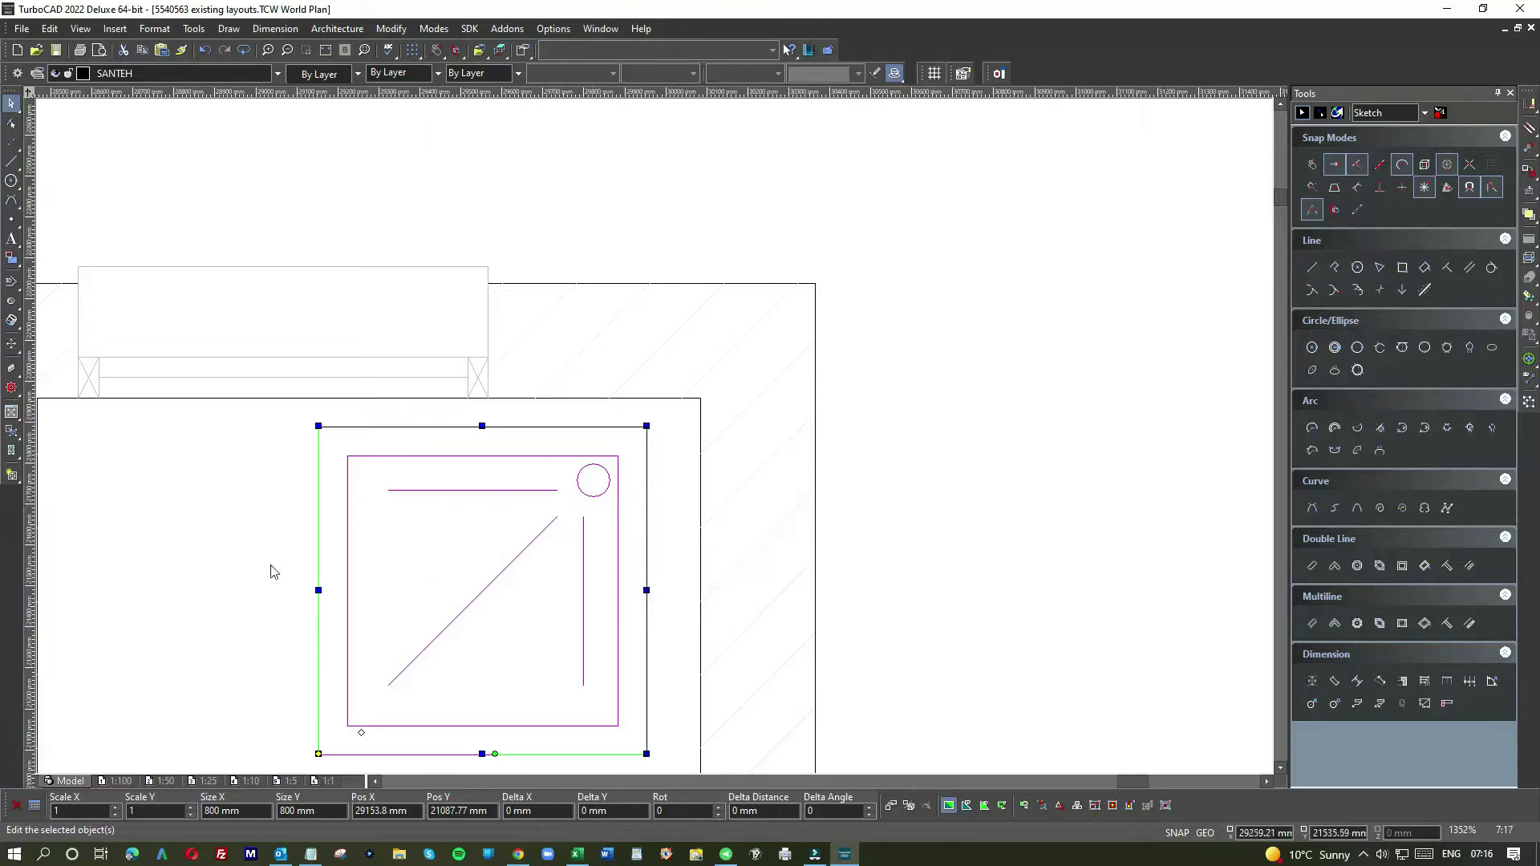
click(243, 567)
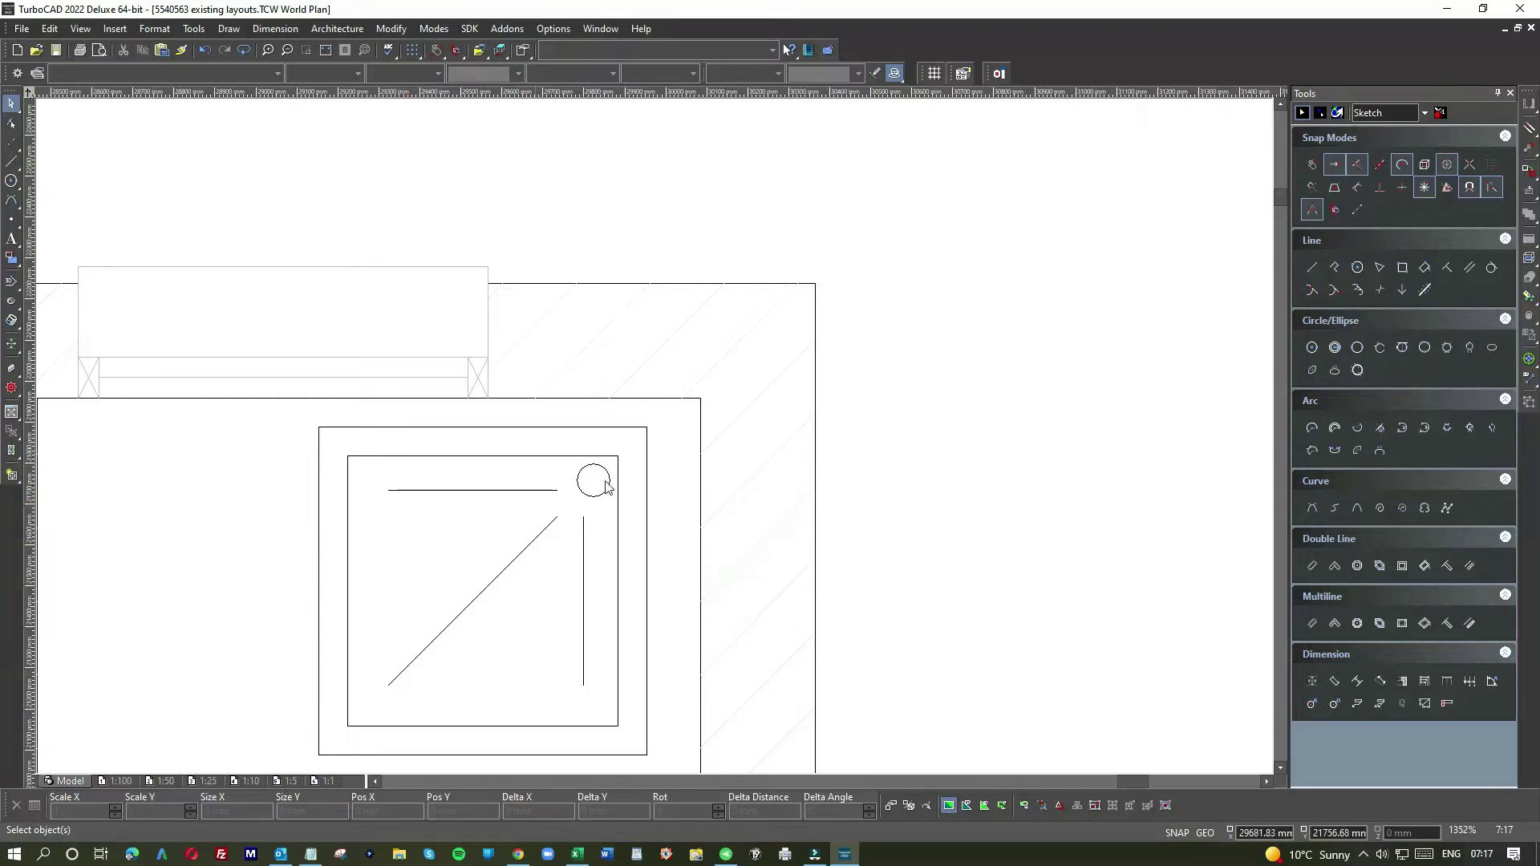
Relocate the shower tray's reference point to its upper-right corner and snap it onto the bathroom's inner wall corner.
click(660, 442)
scroll(661, 440, up, 1)
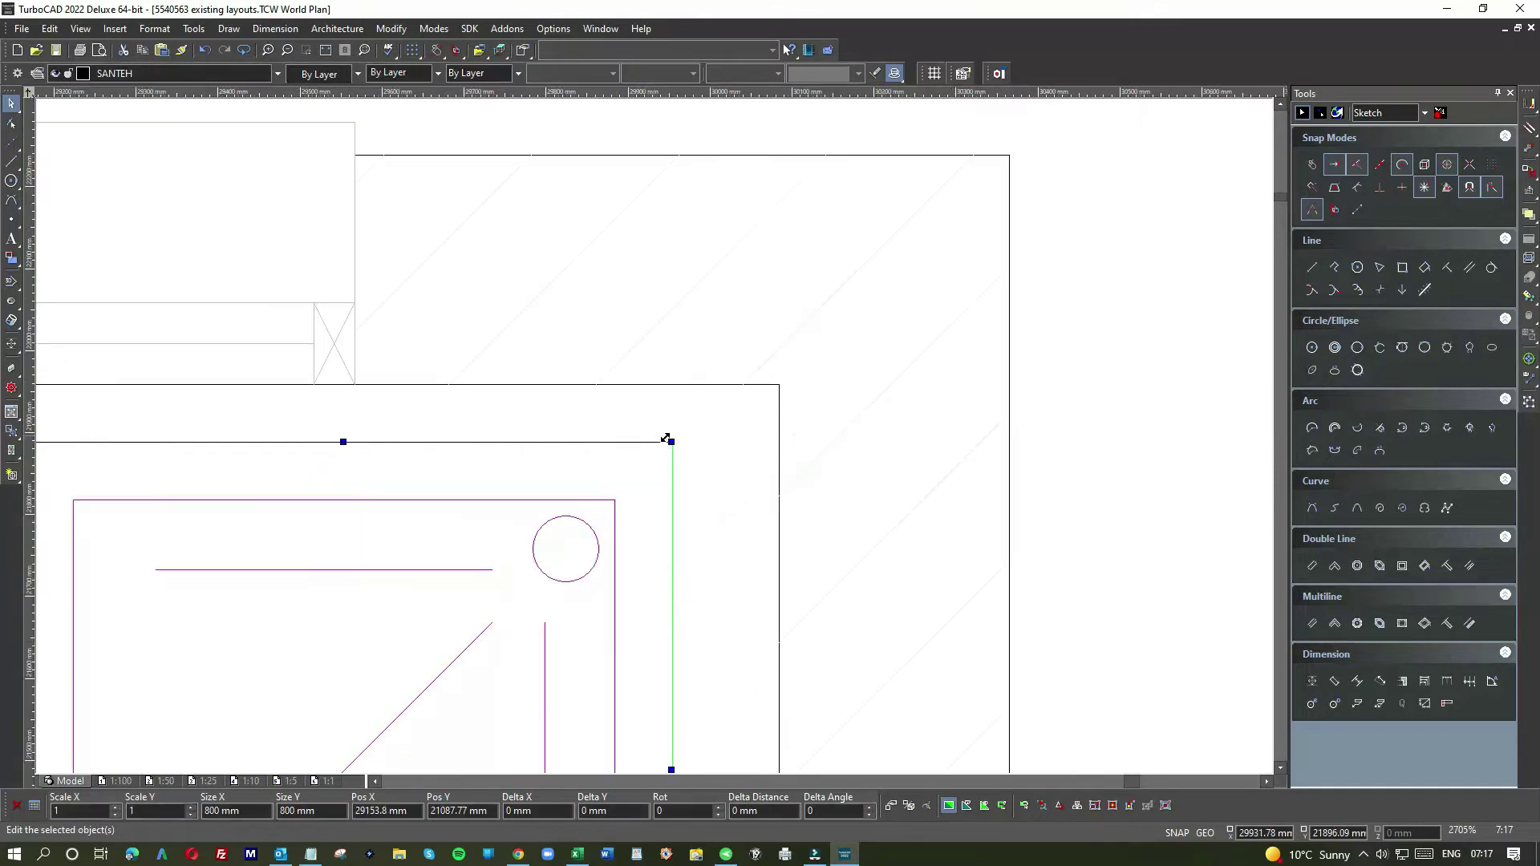
key(e)
click(674, 446)
click(672, 444)
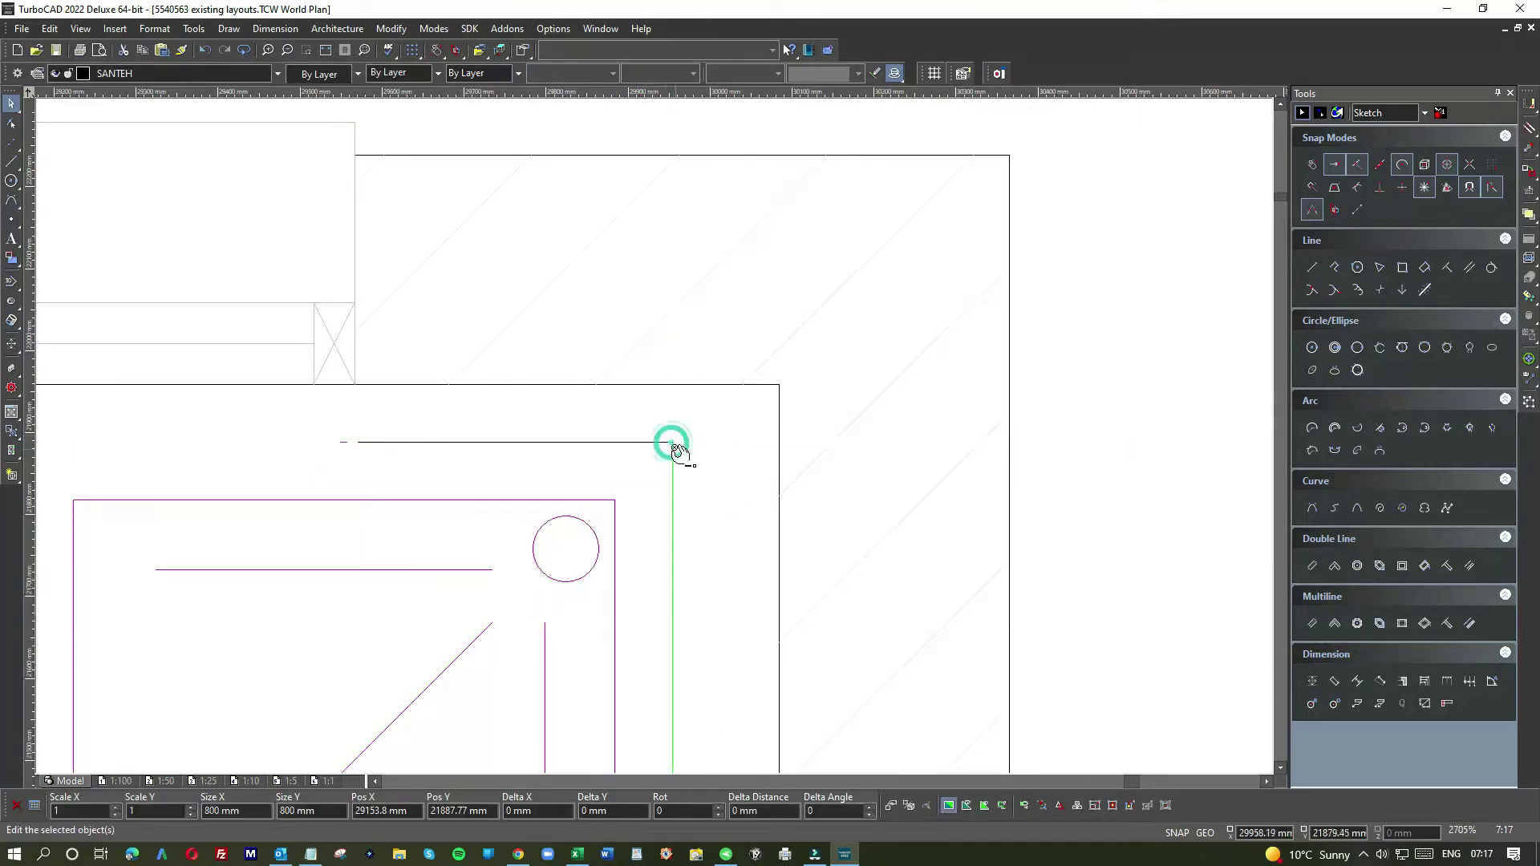
click(674, 444)
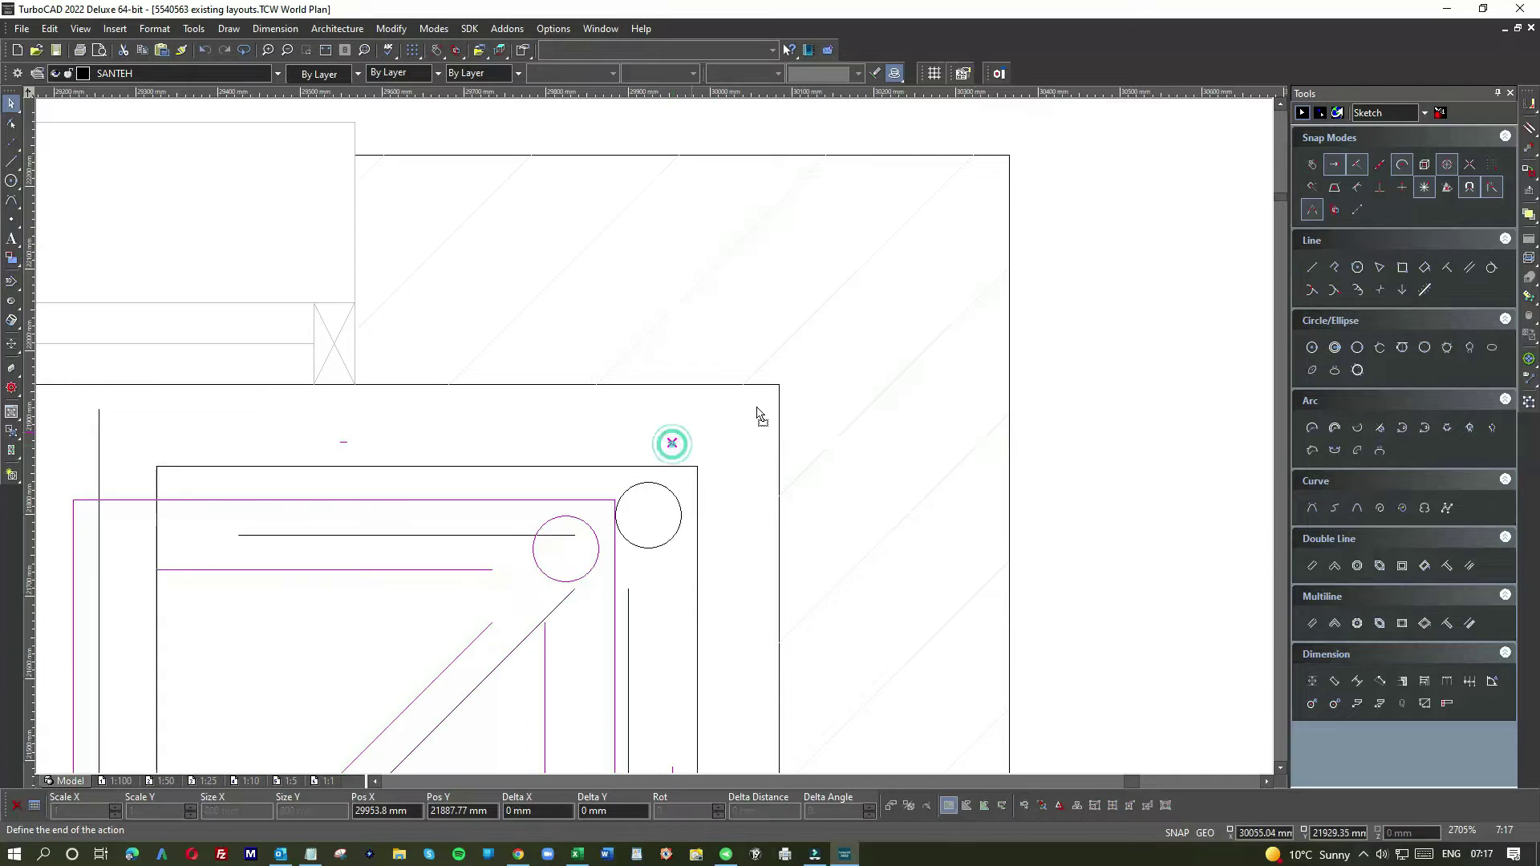
click(1061, 410)
scroll(630, 443, down, 2)
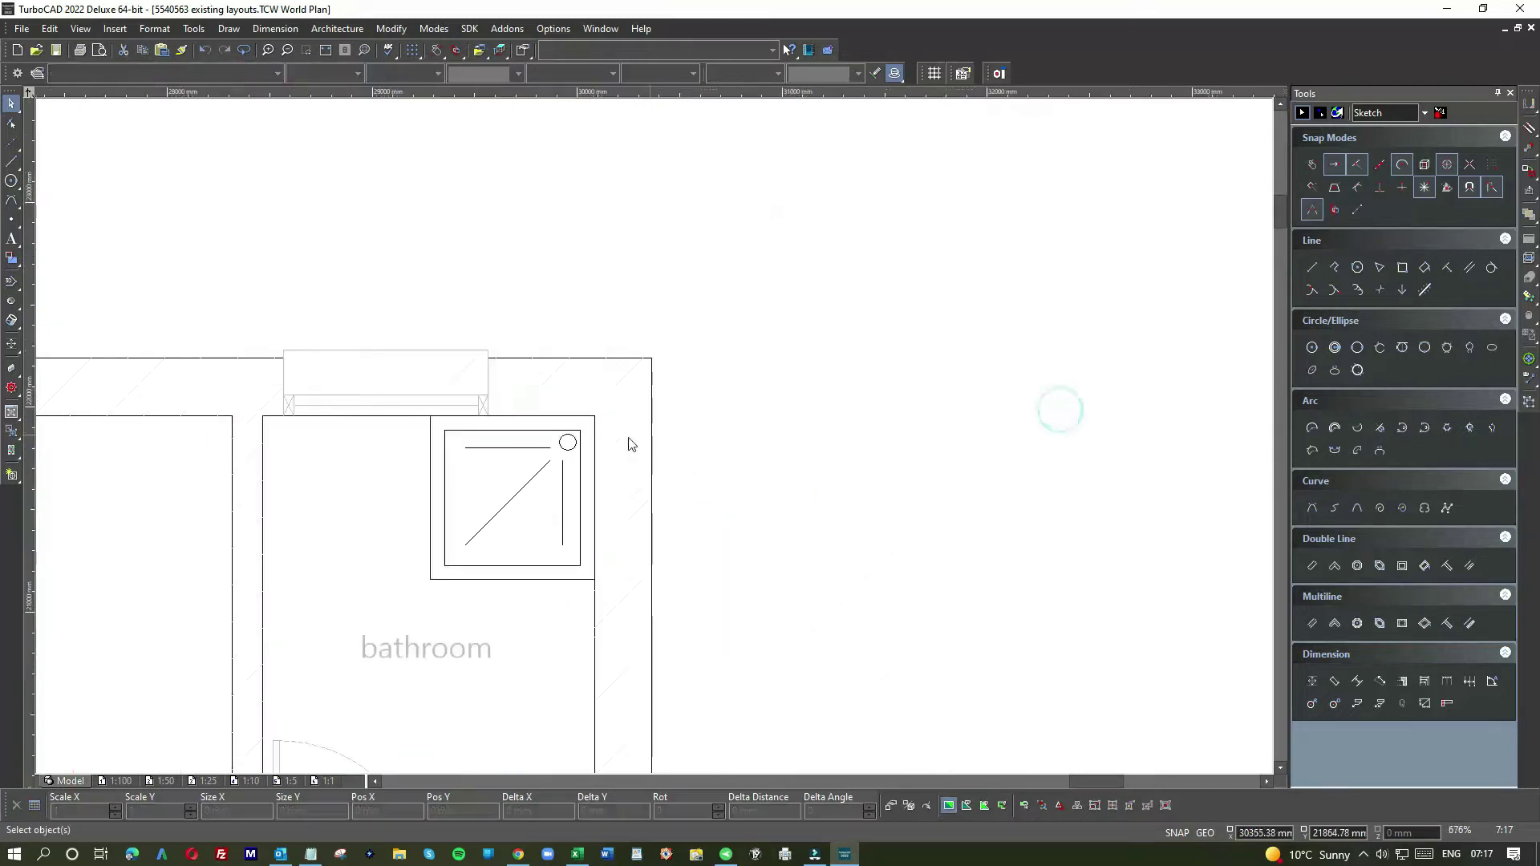
scroll(531, 517, down, 1)
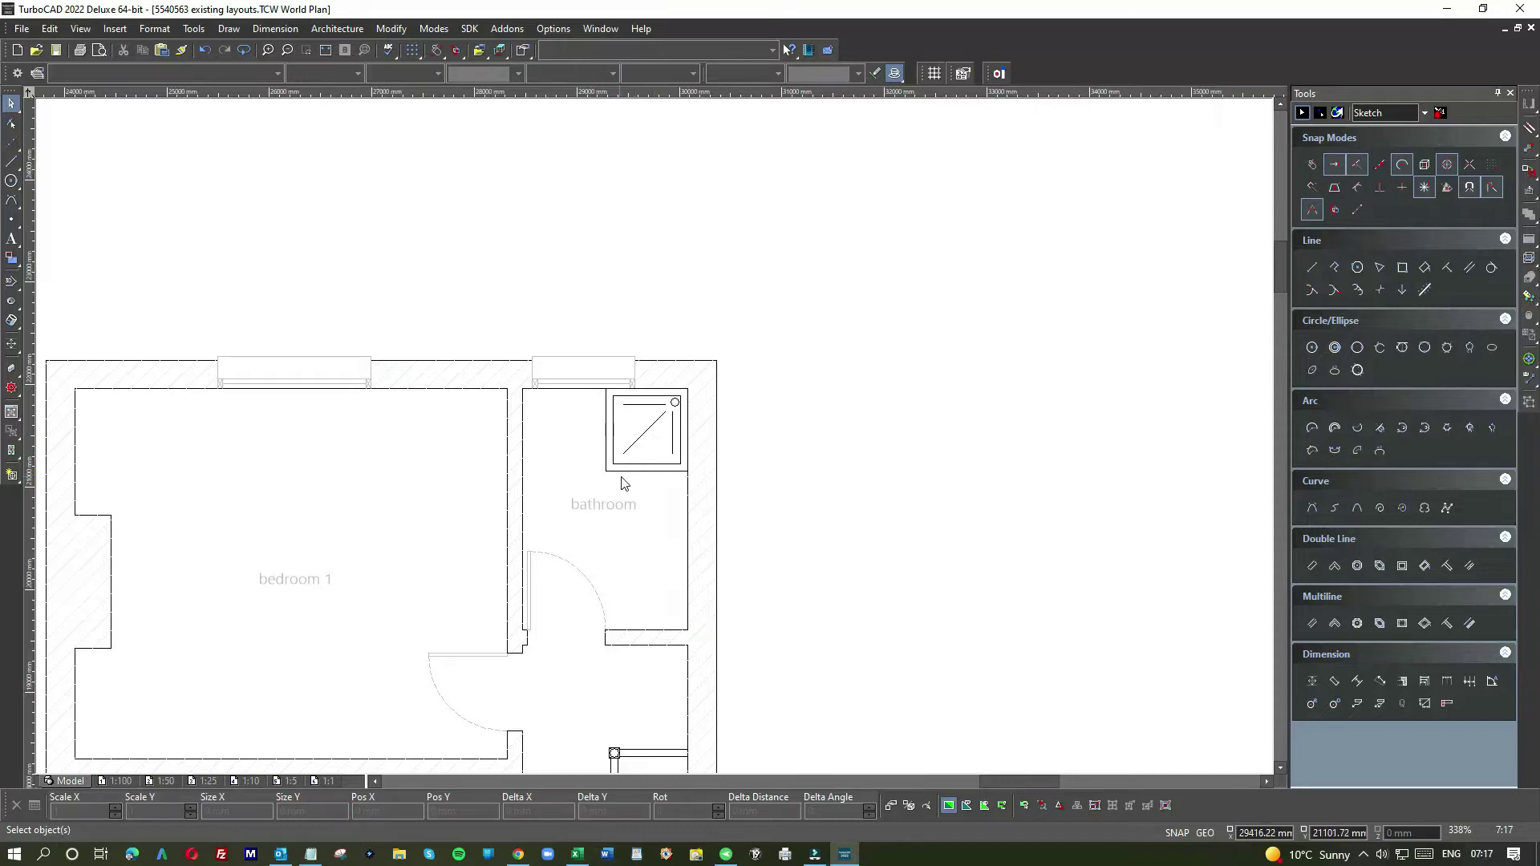
Dimension the shower tray's width below it and its depth on its left side, then leave the dimension tool.
click(1313, 685)
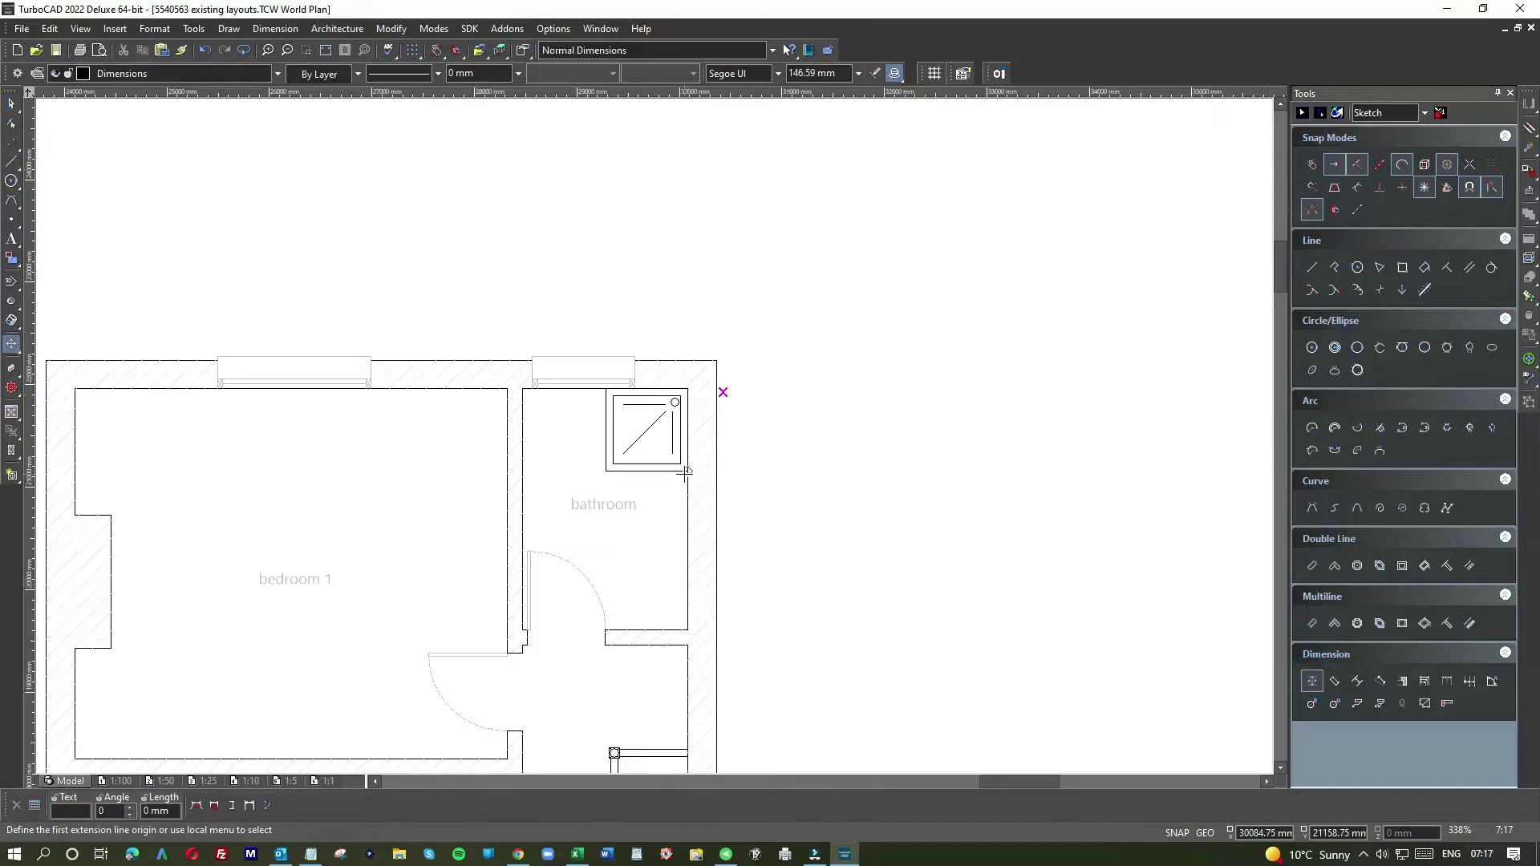
scroll(694, 485, up, 2)
click(670, 423)
click(341, 423)
click(345, 463)
scroll(302, 457, down, 1)
click(672, 416)
click(674, 255)
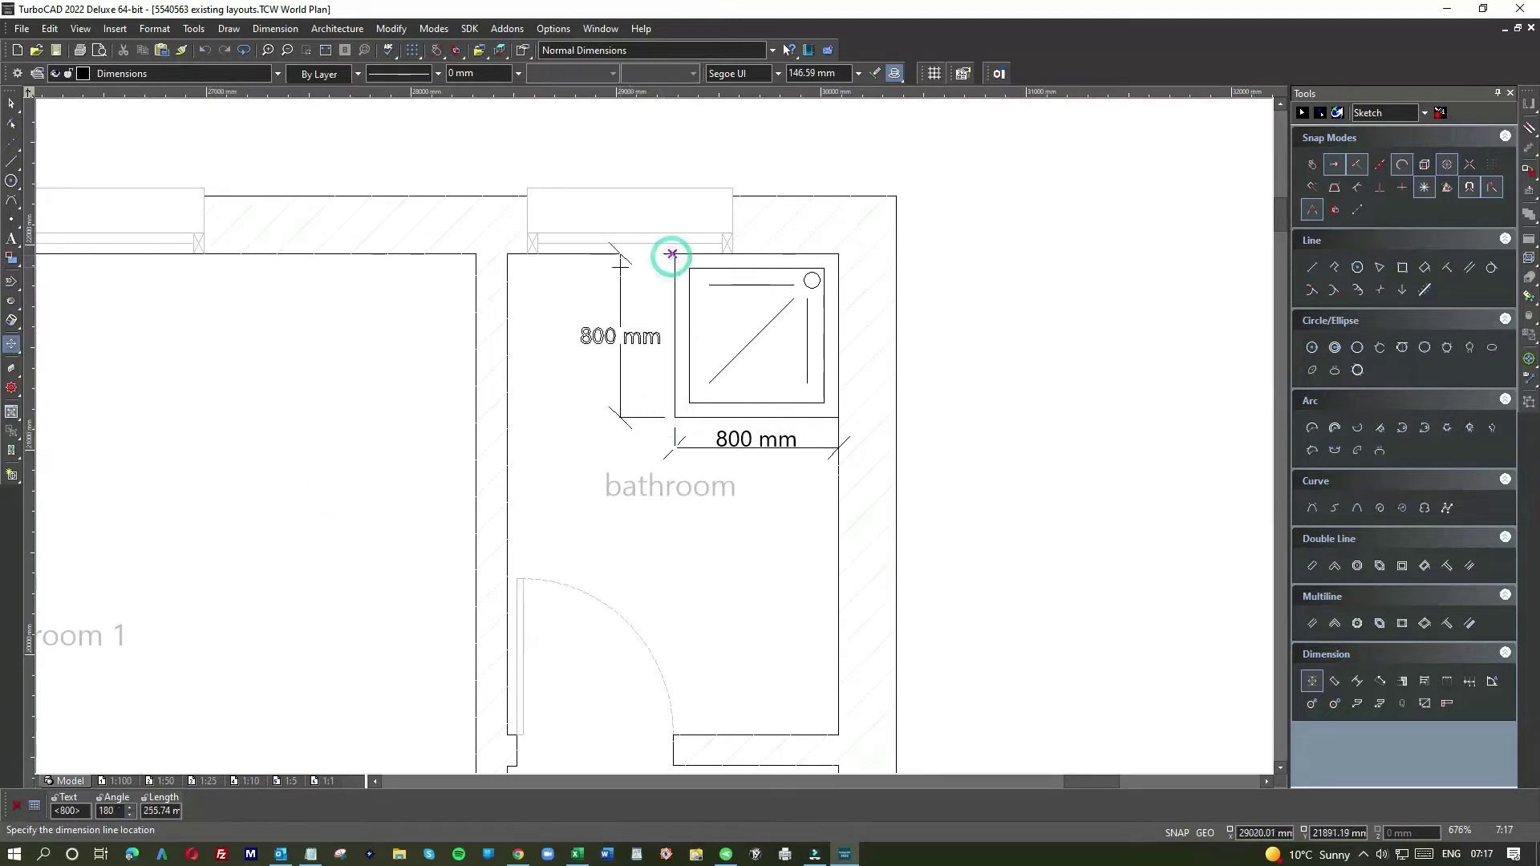
click(616, 262)
scroll(657, 435, down, 1)
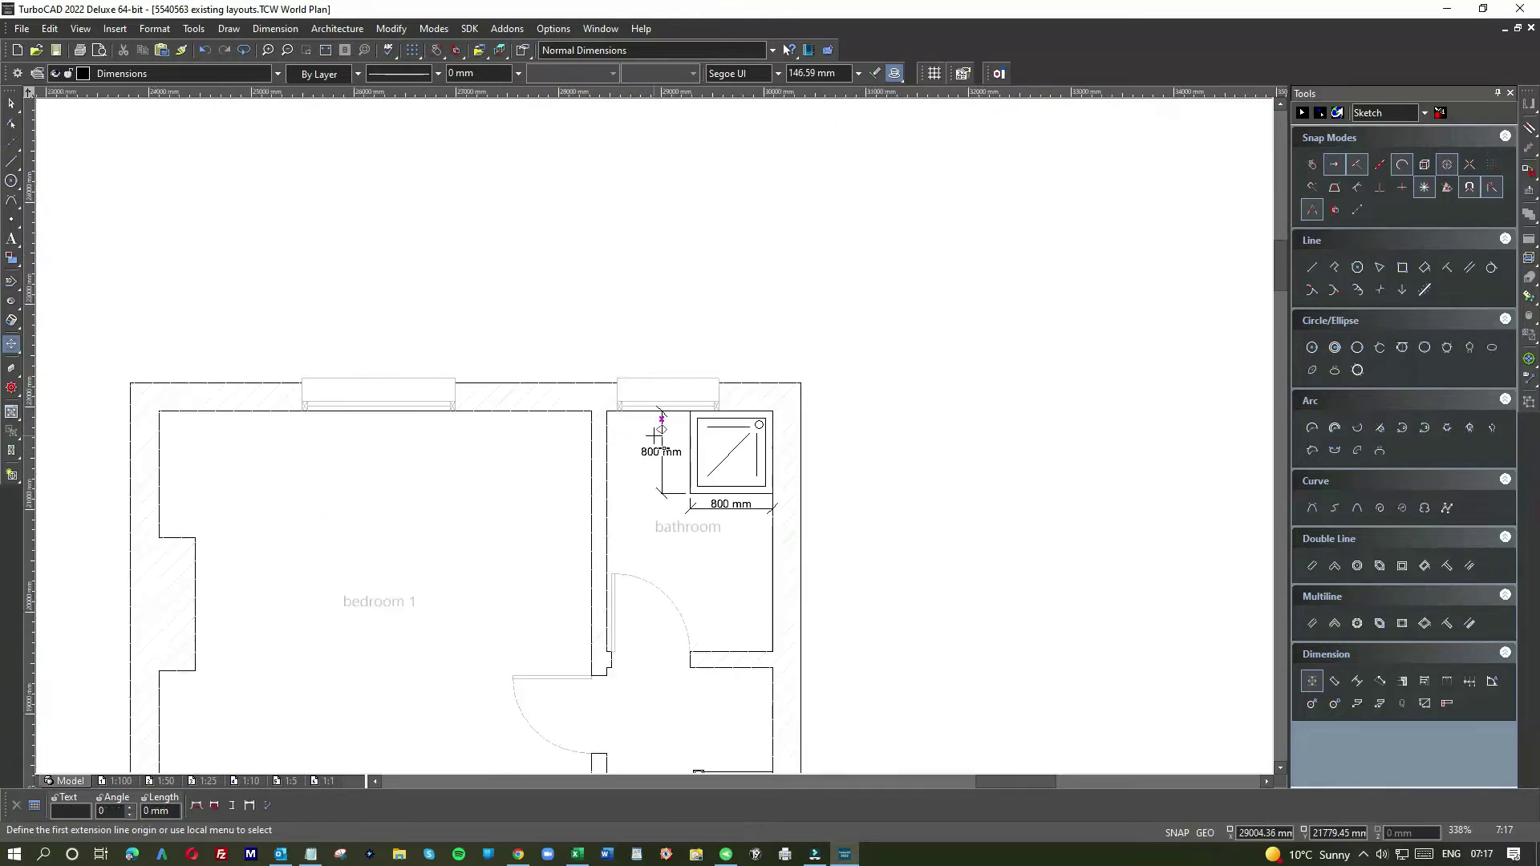
click(11, 103)
Duplicate the bathroom shower tray, overriding the same-named block, and place the copy outside the building beside the bathroom.
click(701, 446)
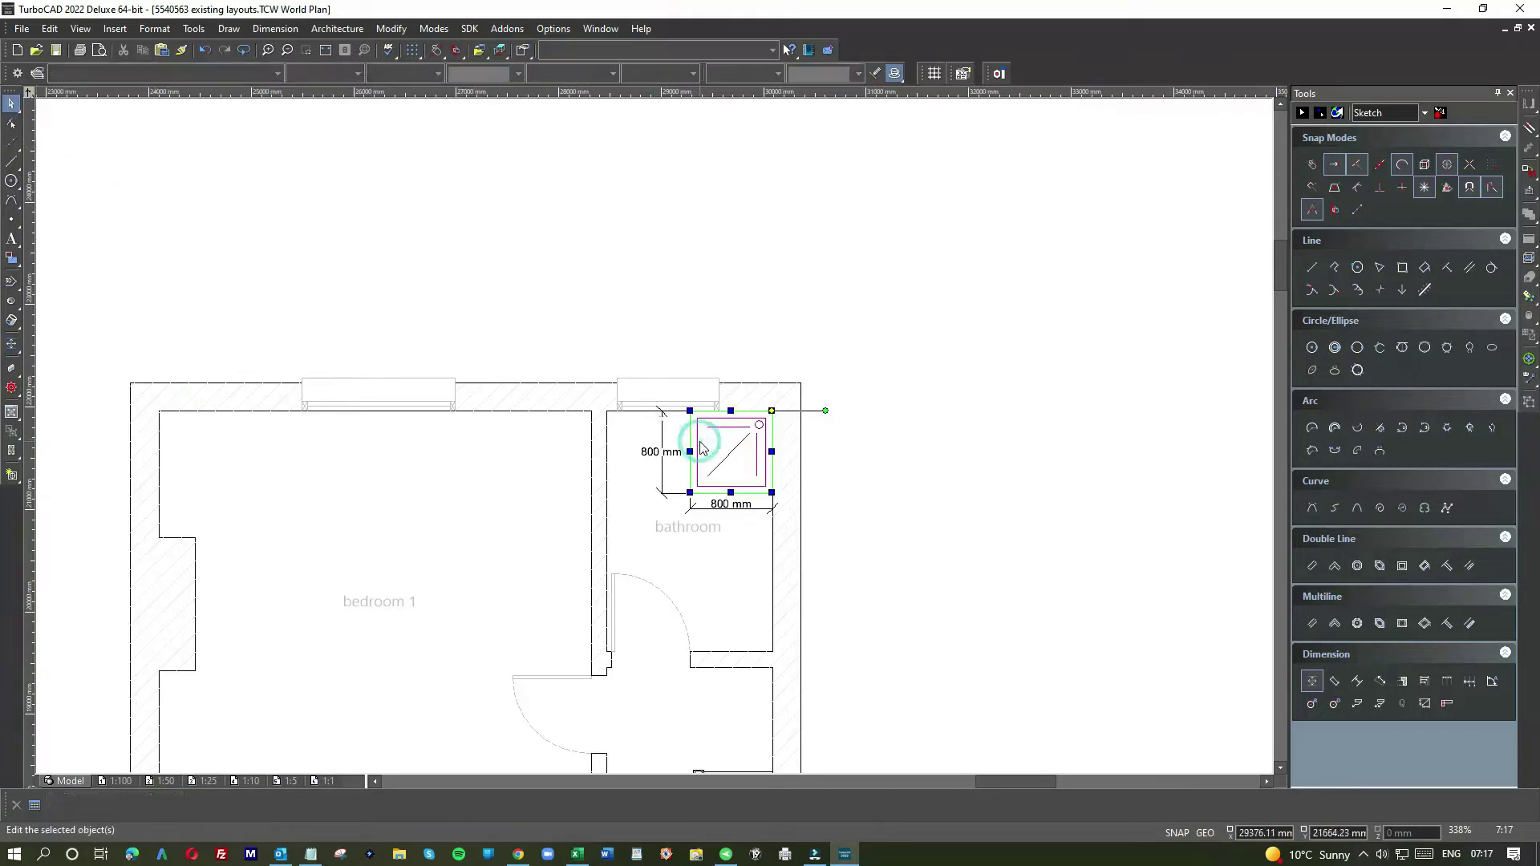
click(934, 378)
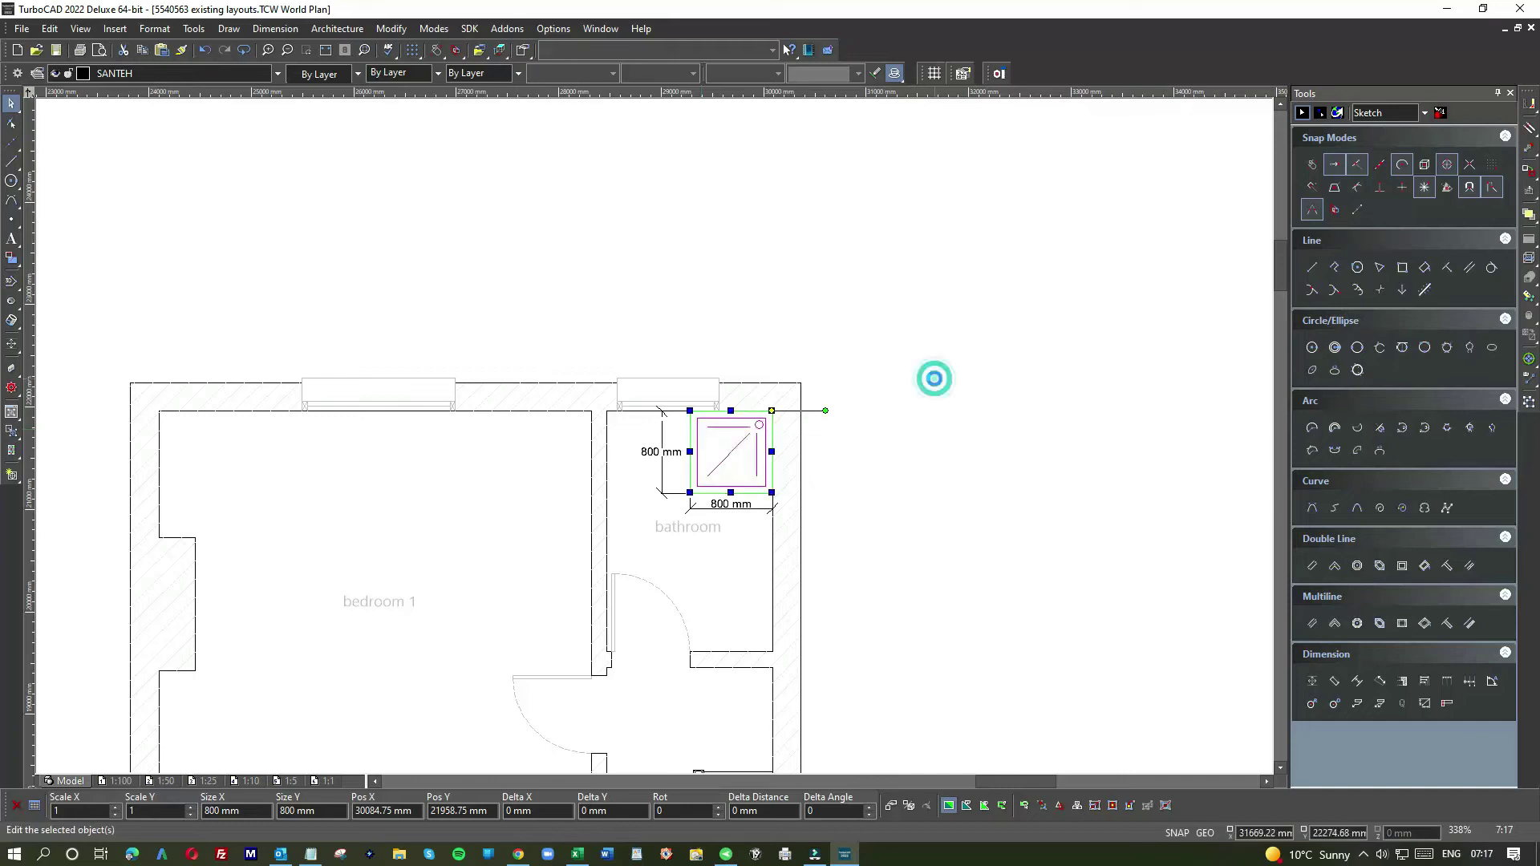
key(ctrl+v)
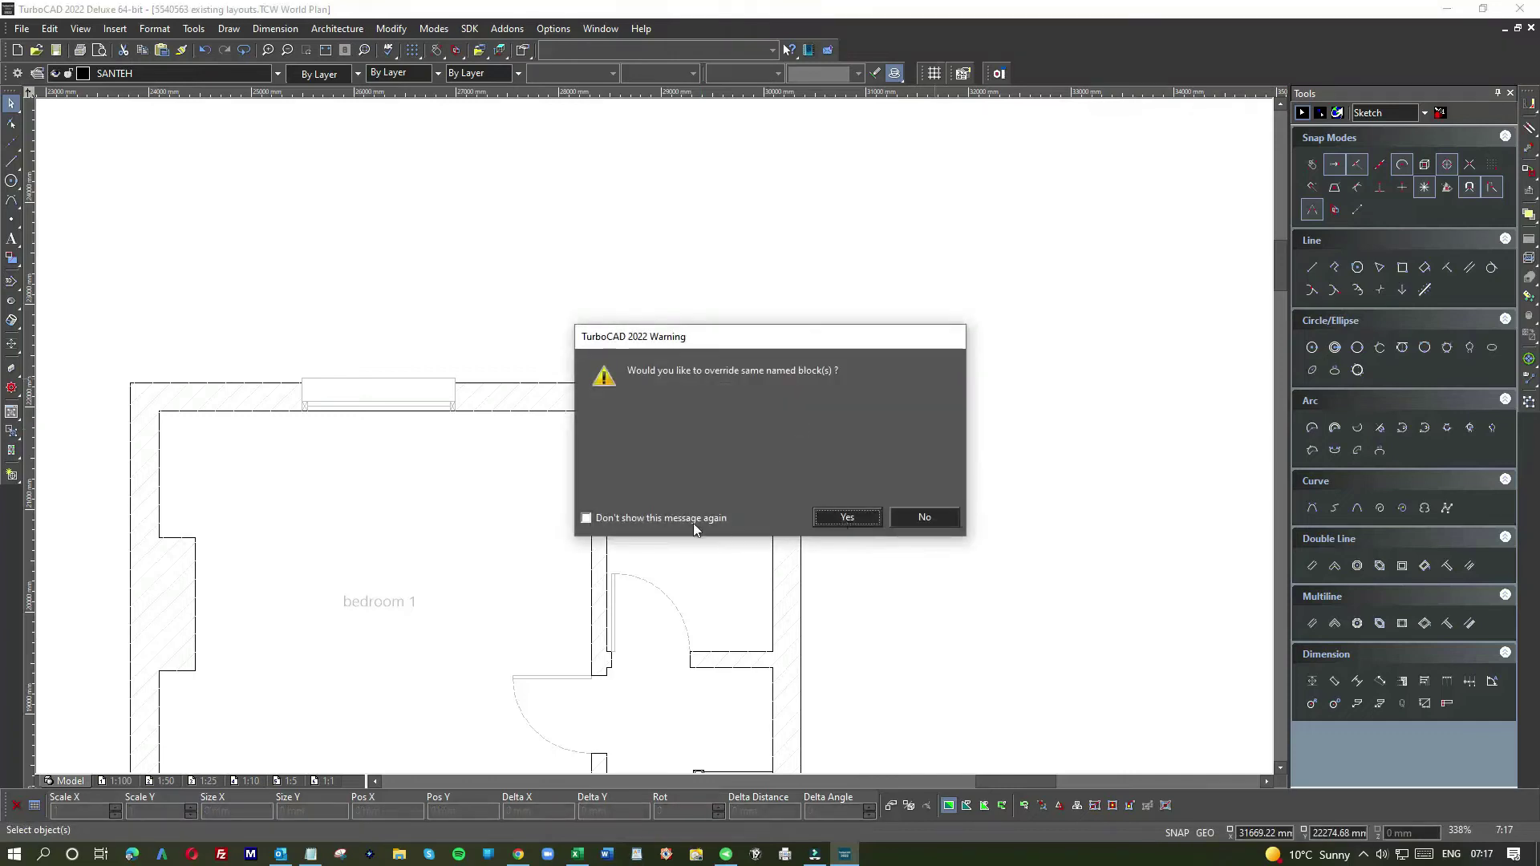
click(846, 515)
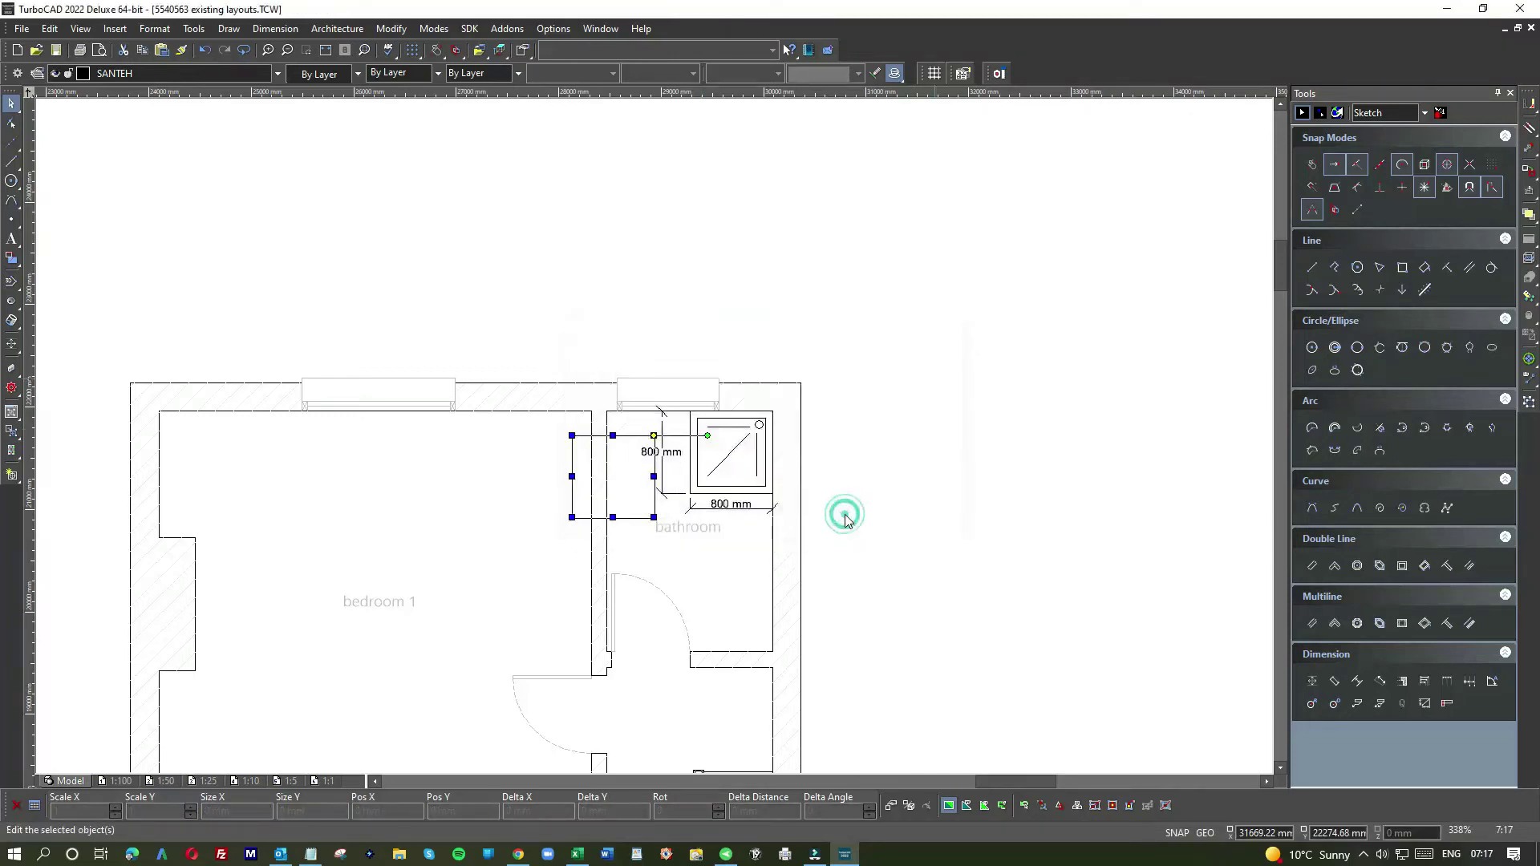
drag(609, 458, 937, 354)
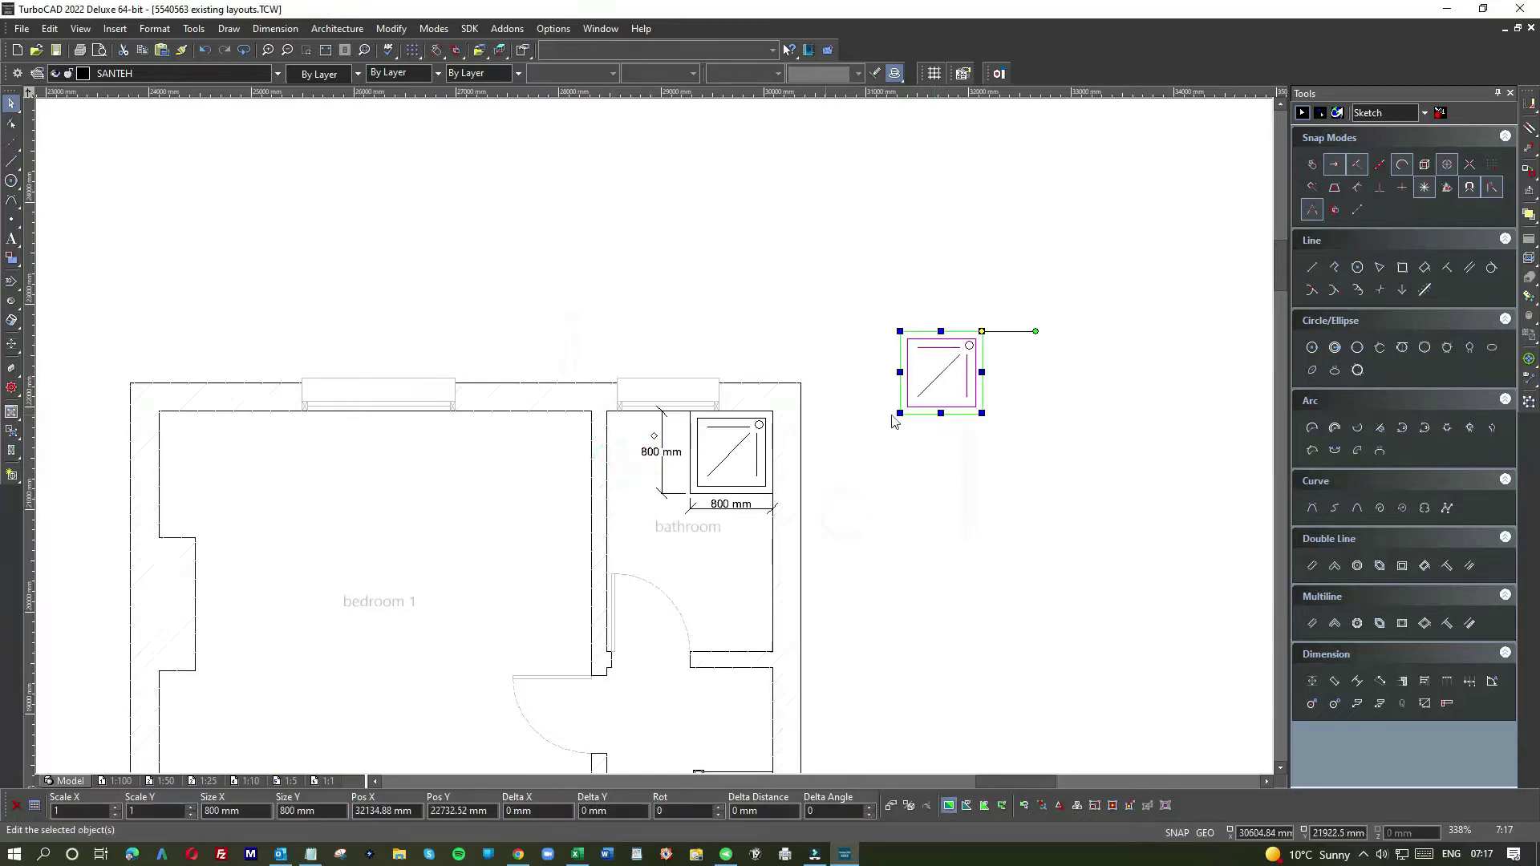
click(929, 470)
Resize the shower tray copy outside the building to 900 mm in both X and Y, then deselect it.
scroll(655, 447, down, 2)
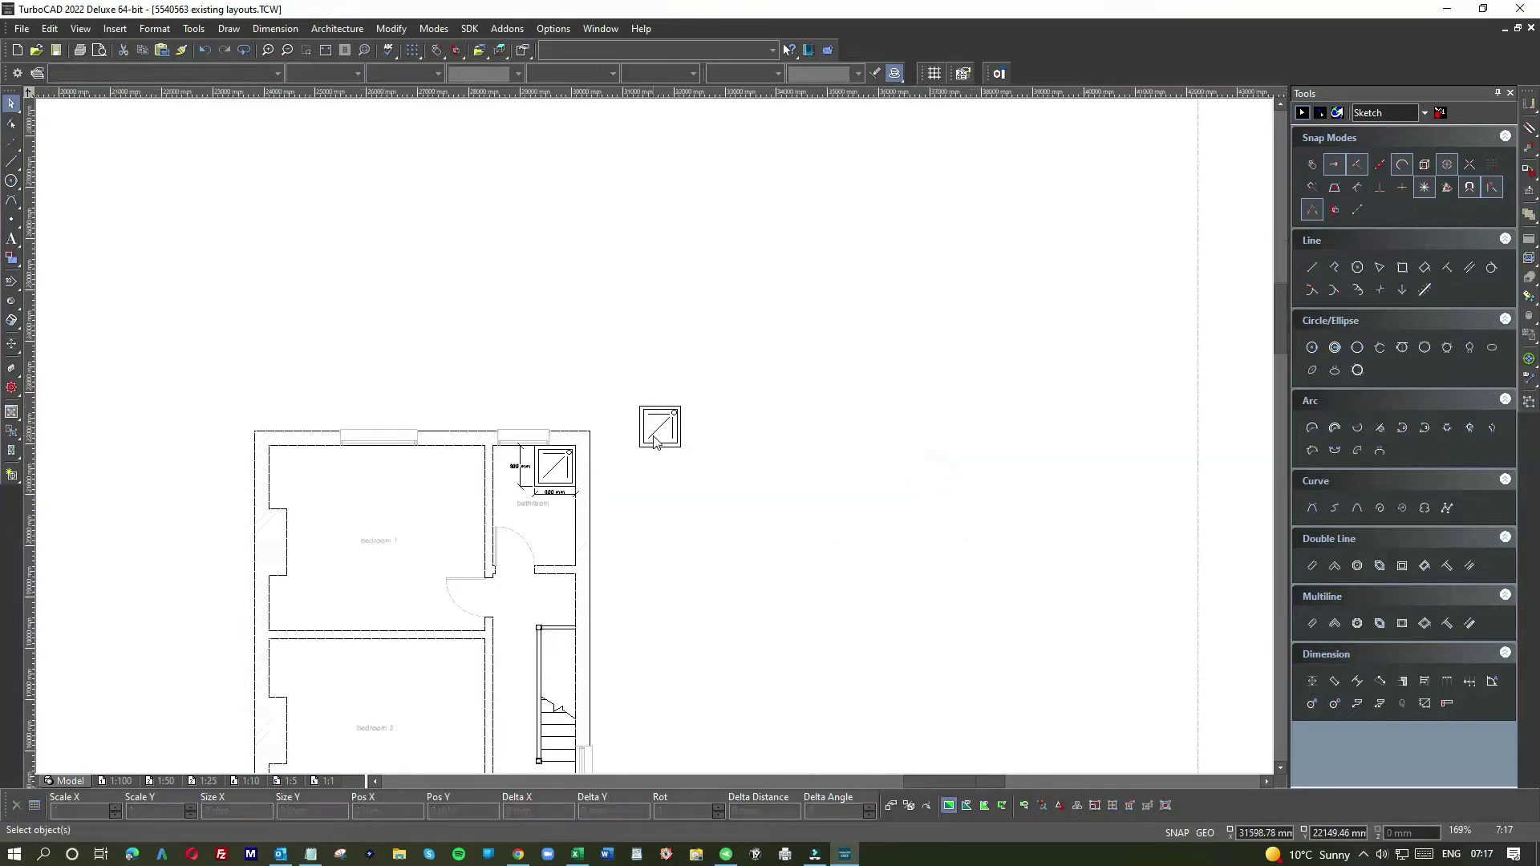
click(655, 447)
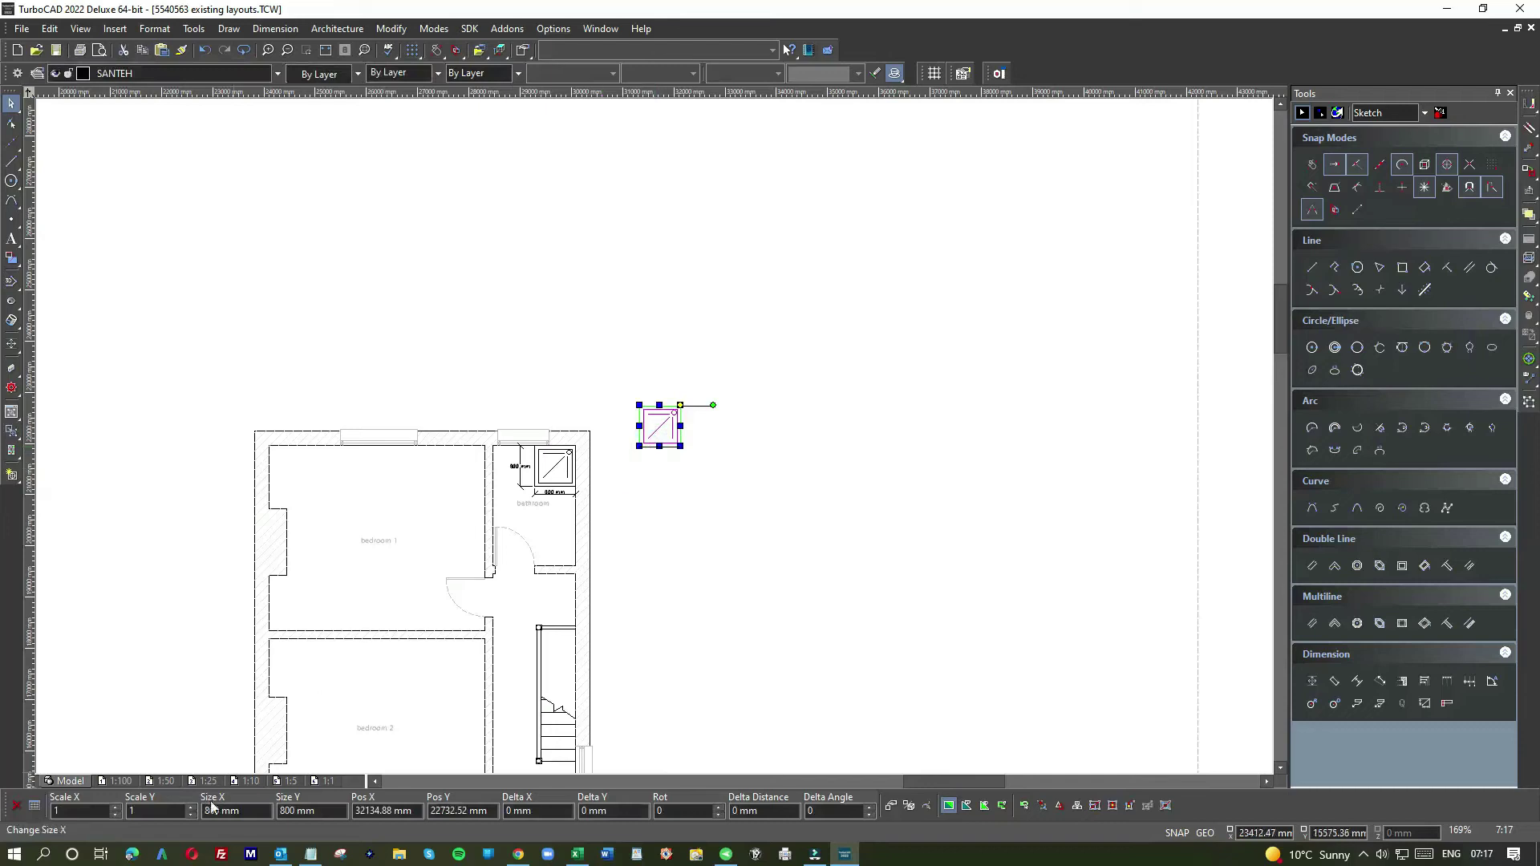
drag(210, 809, 183, 807)
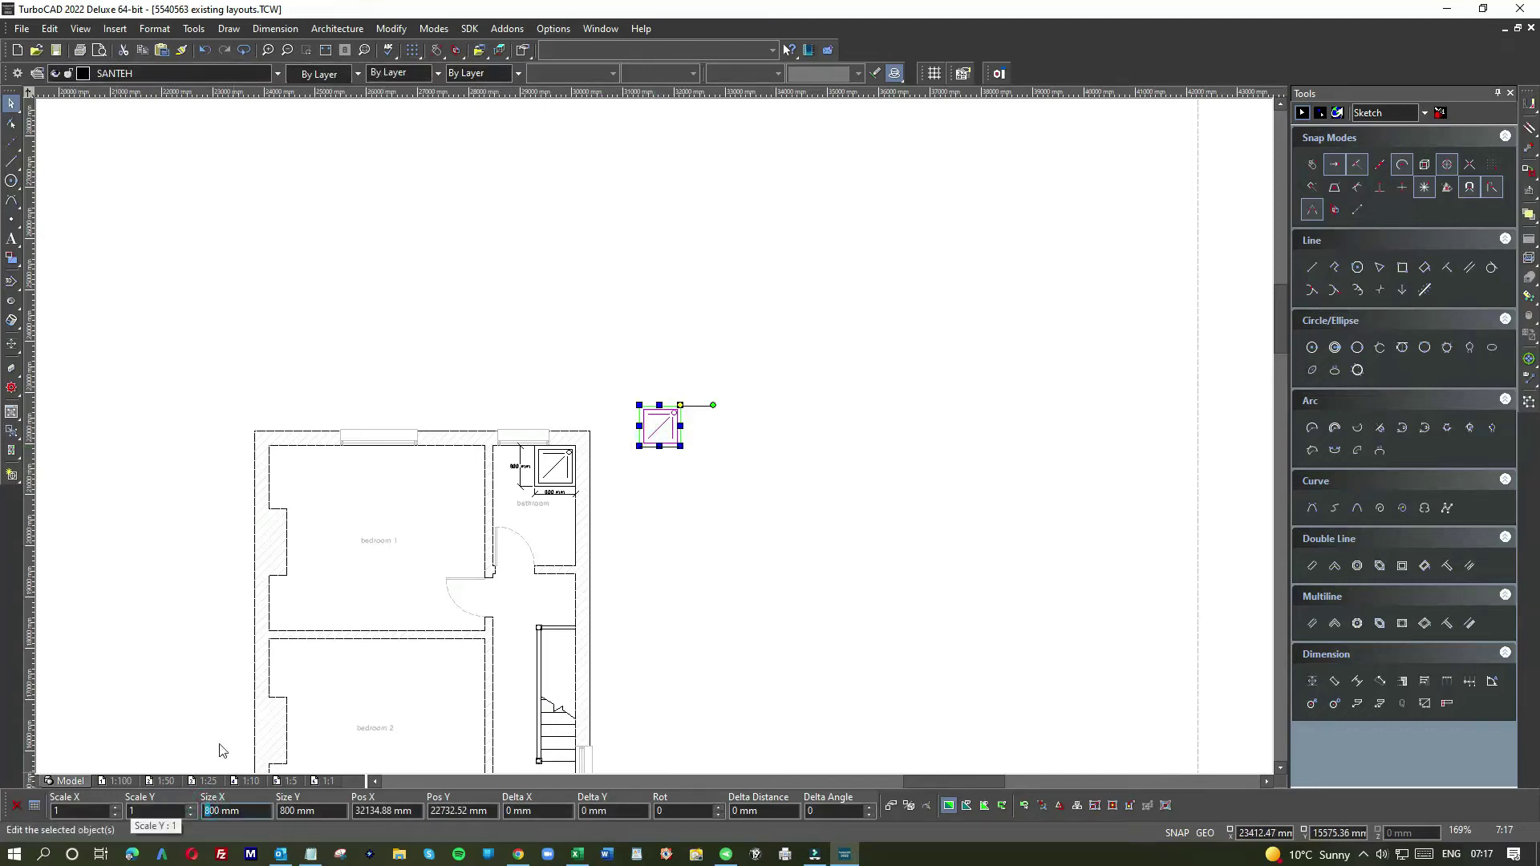
text(9)
drag(285, 809, 248, 807)
text(9)
key(Return)
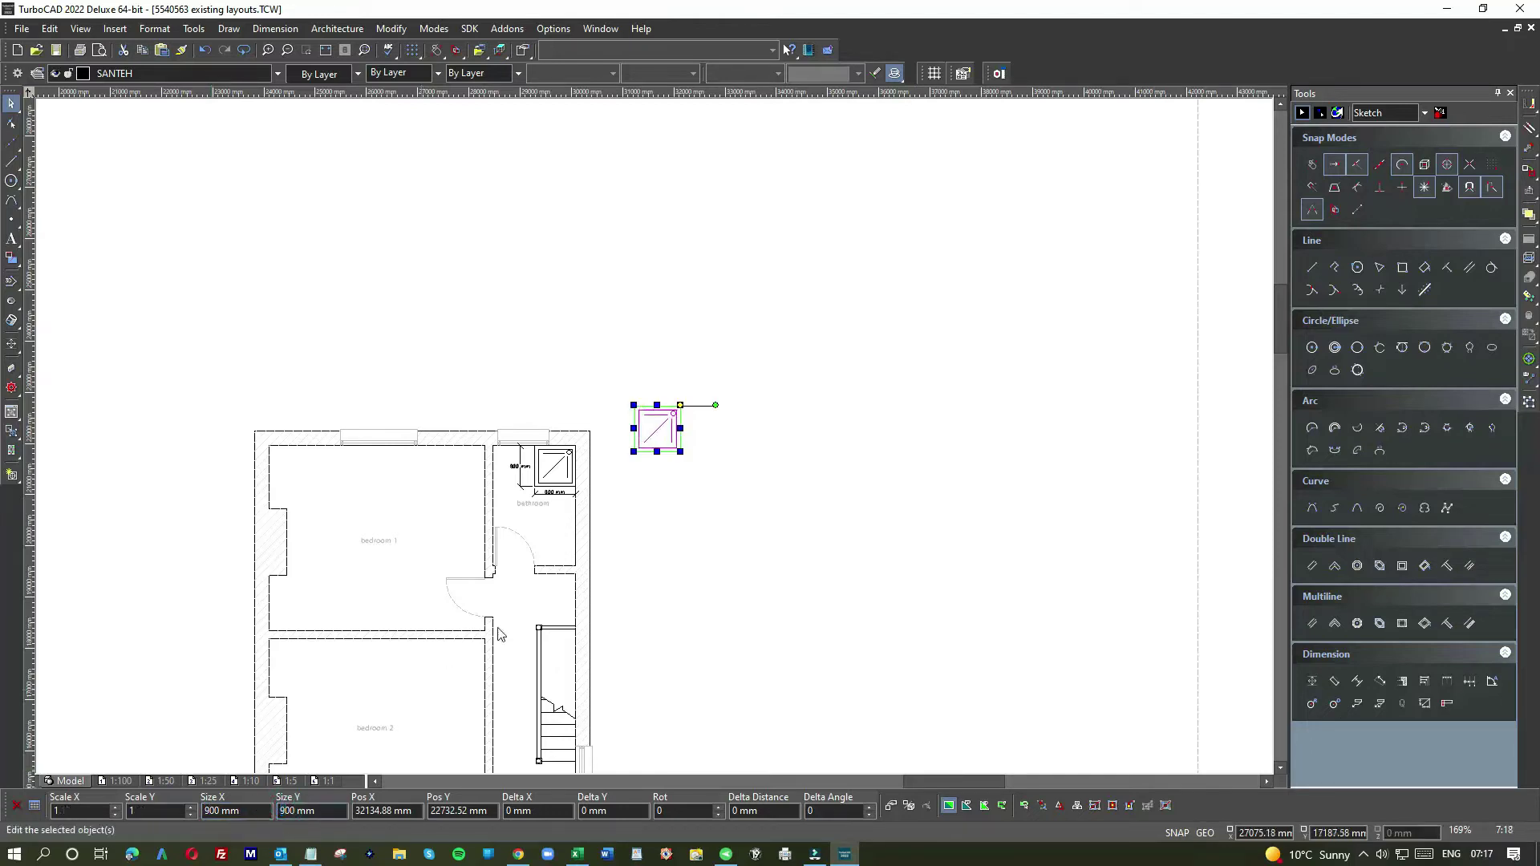
click(716, 479)
scroll(537, 487, up, 2)
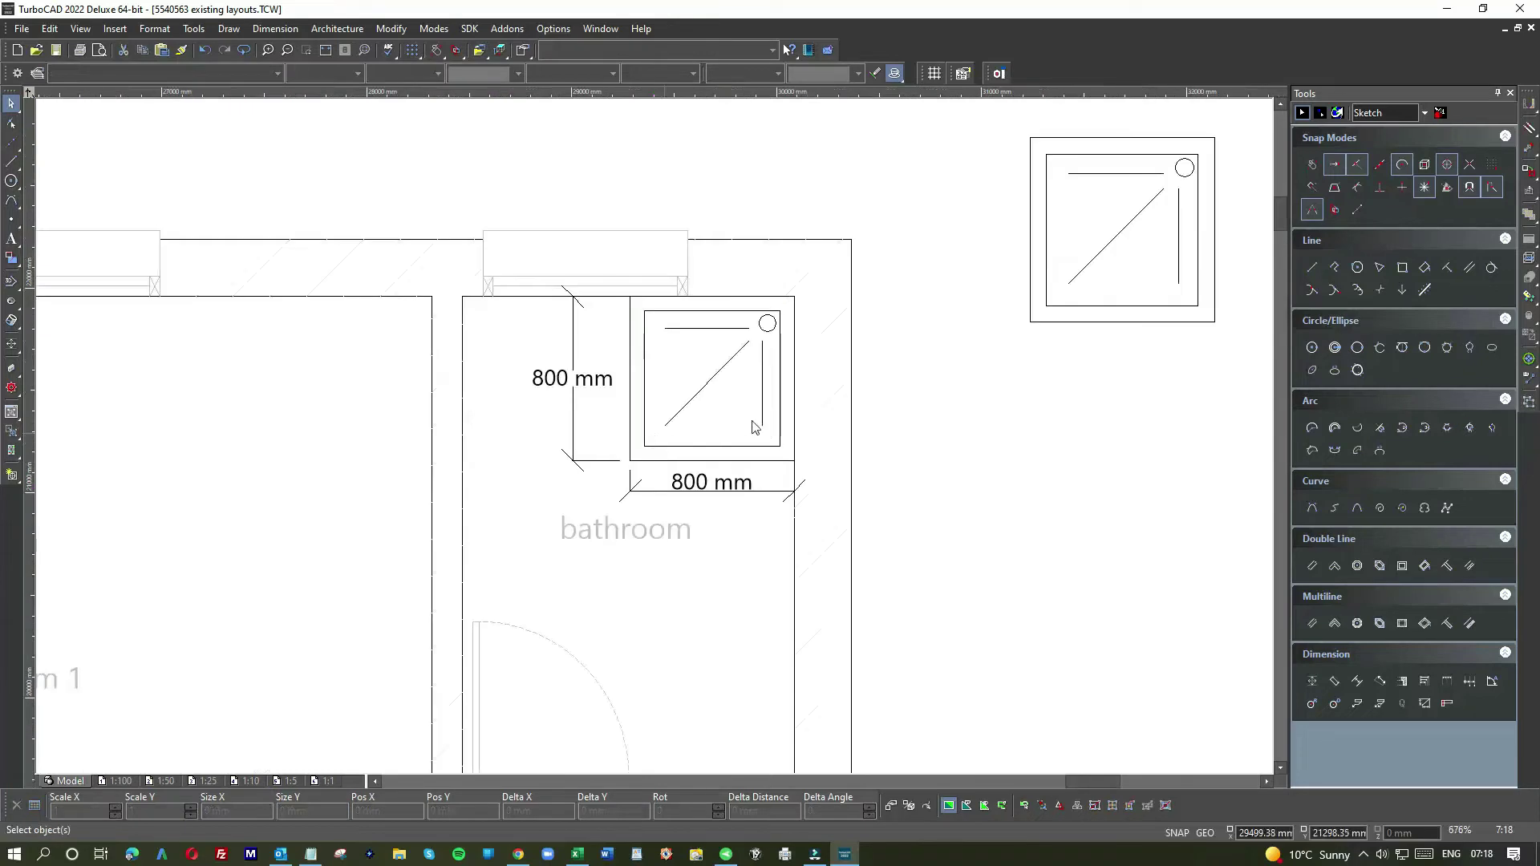
Dimension the width of the enlarged shower tray copy outside the building, placing the dimension below it.
click(1312, 681)
click(1214, 323)
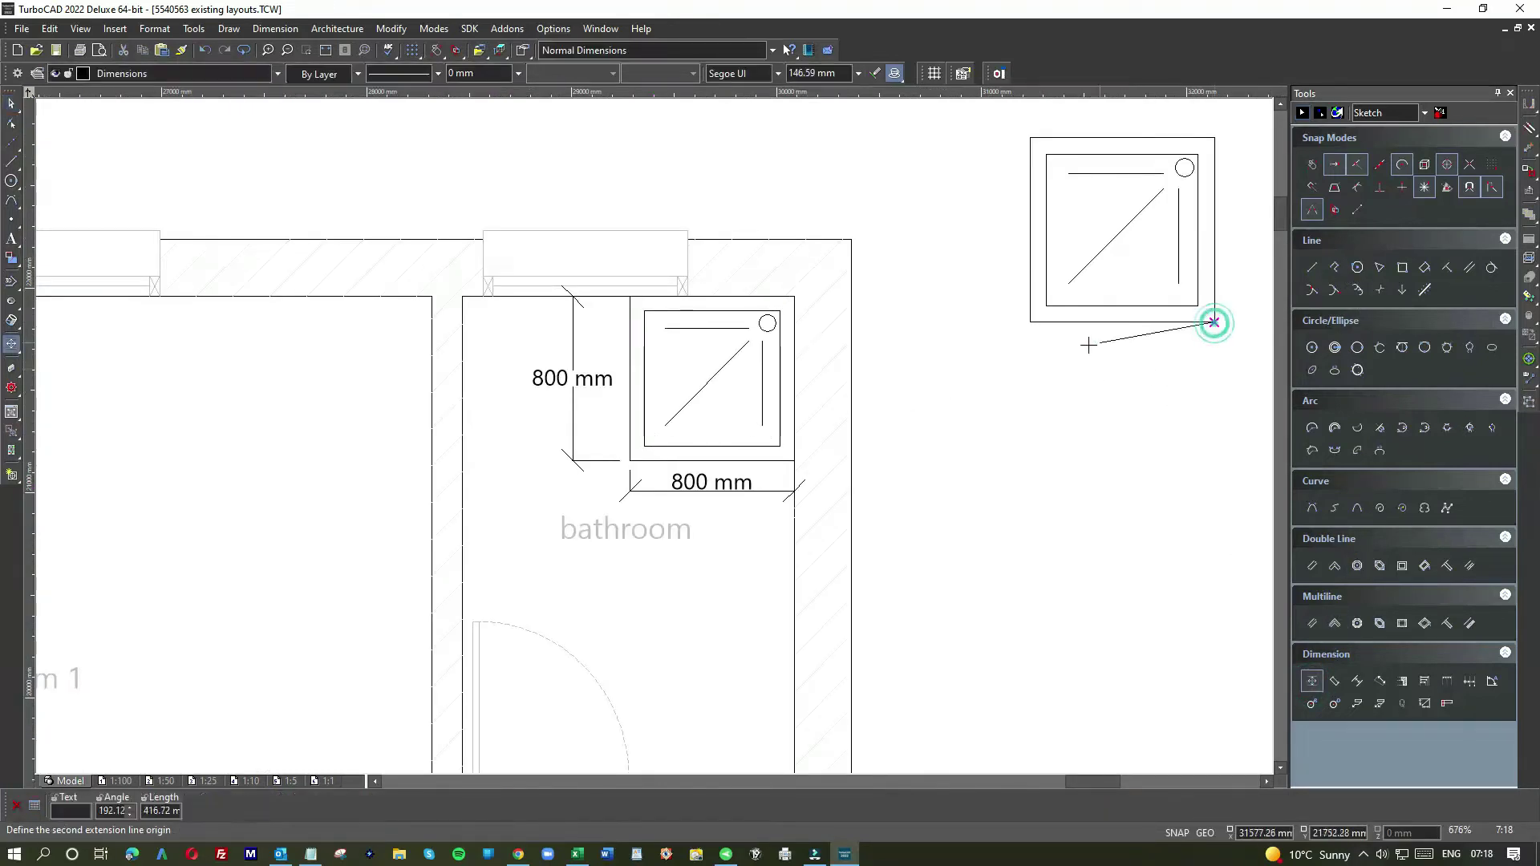
click(1030, 323)
click(1030, 357)
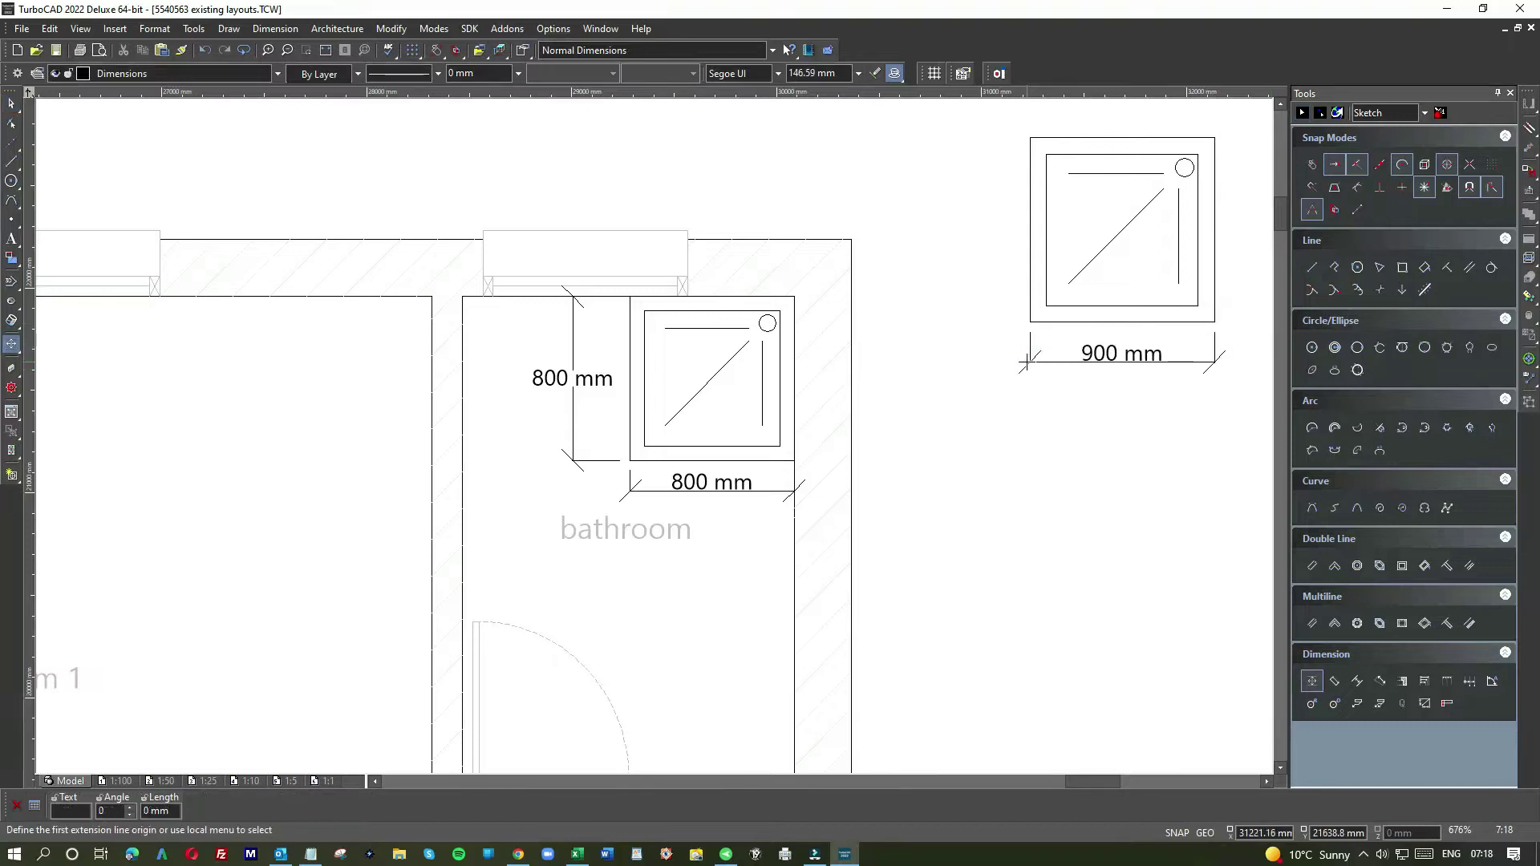
scroll(531, 446, down, 1)
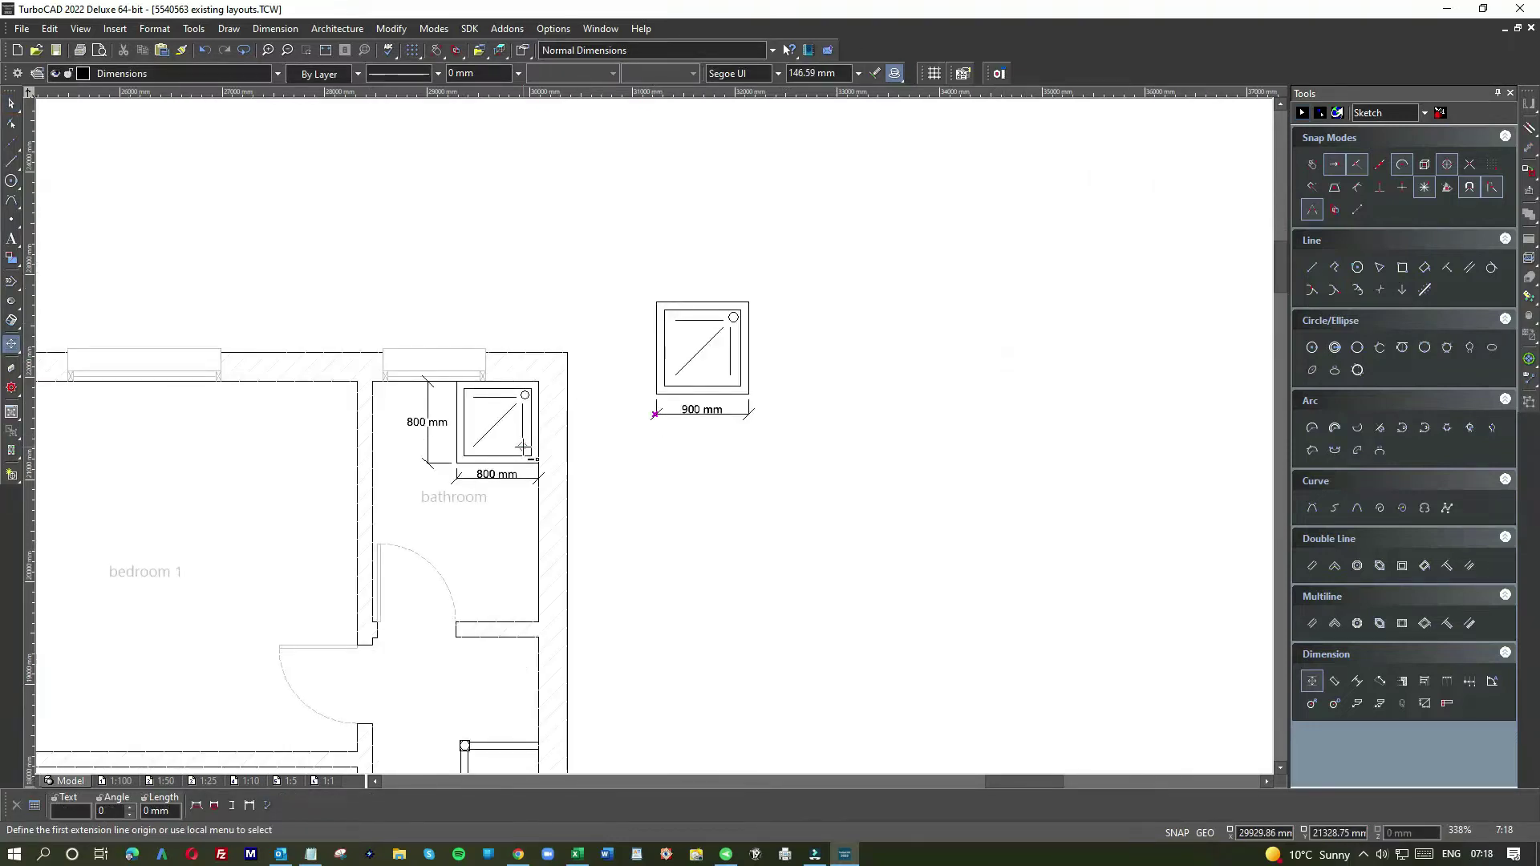
scroll(522, 449, up, 1)
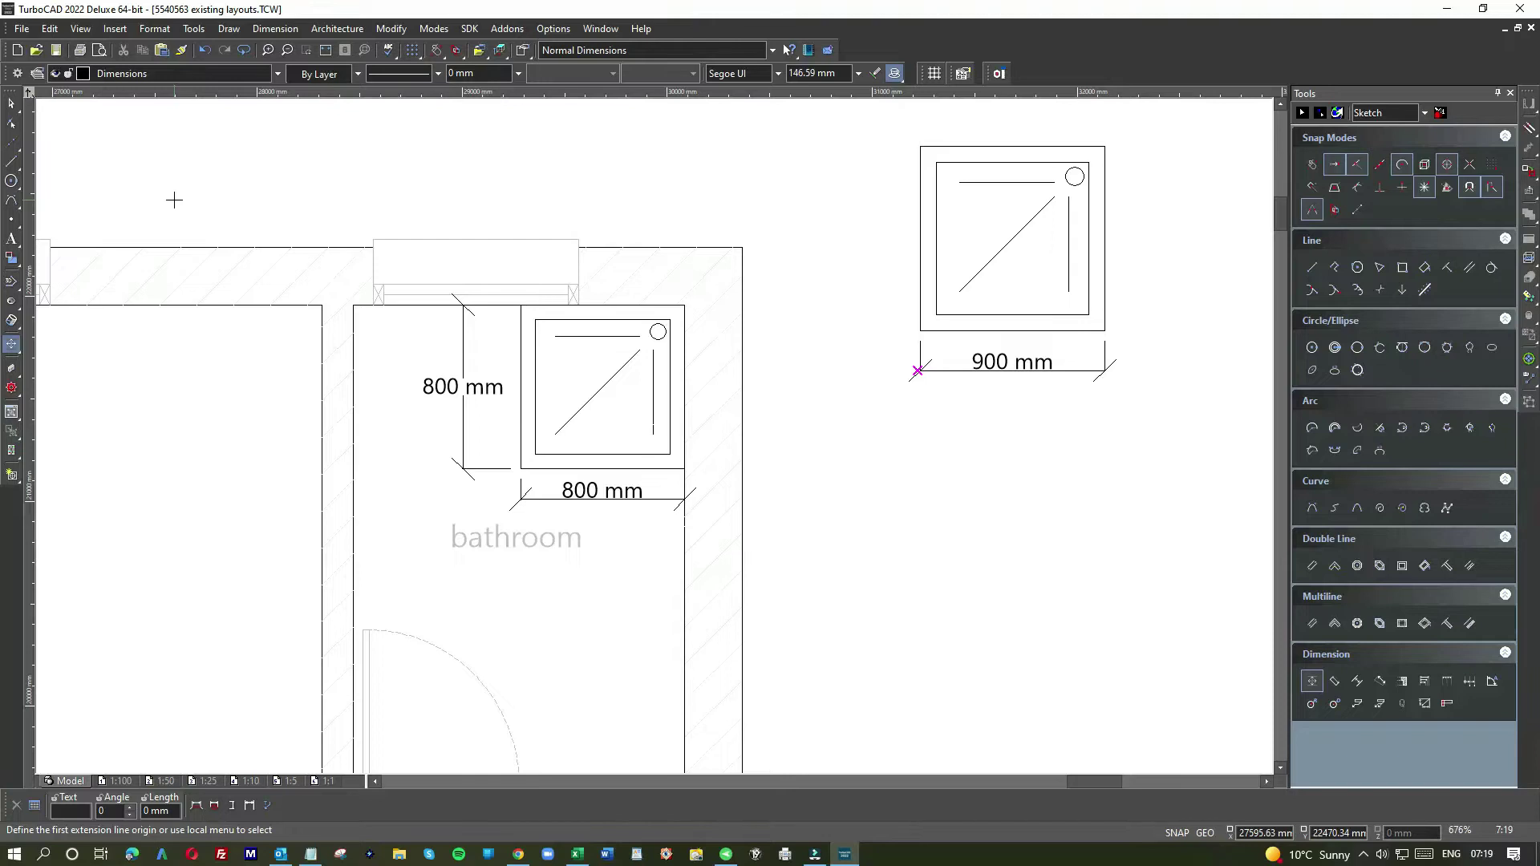
Open bathrooms NEW.dwg from the aCAD Resources folder, listing all file types to find it.
click(35, 51)
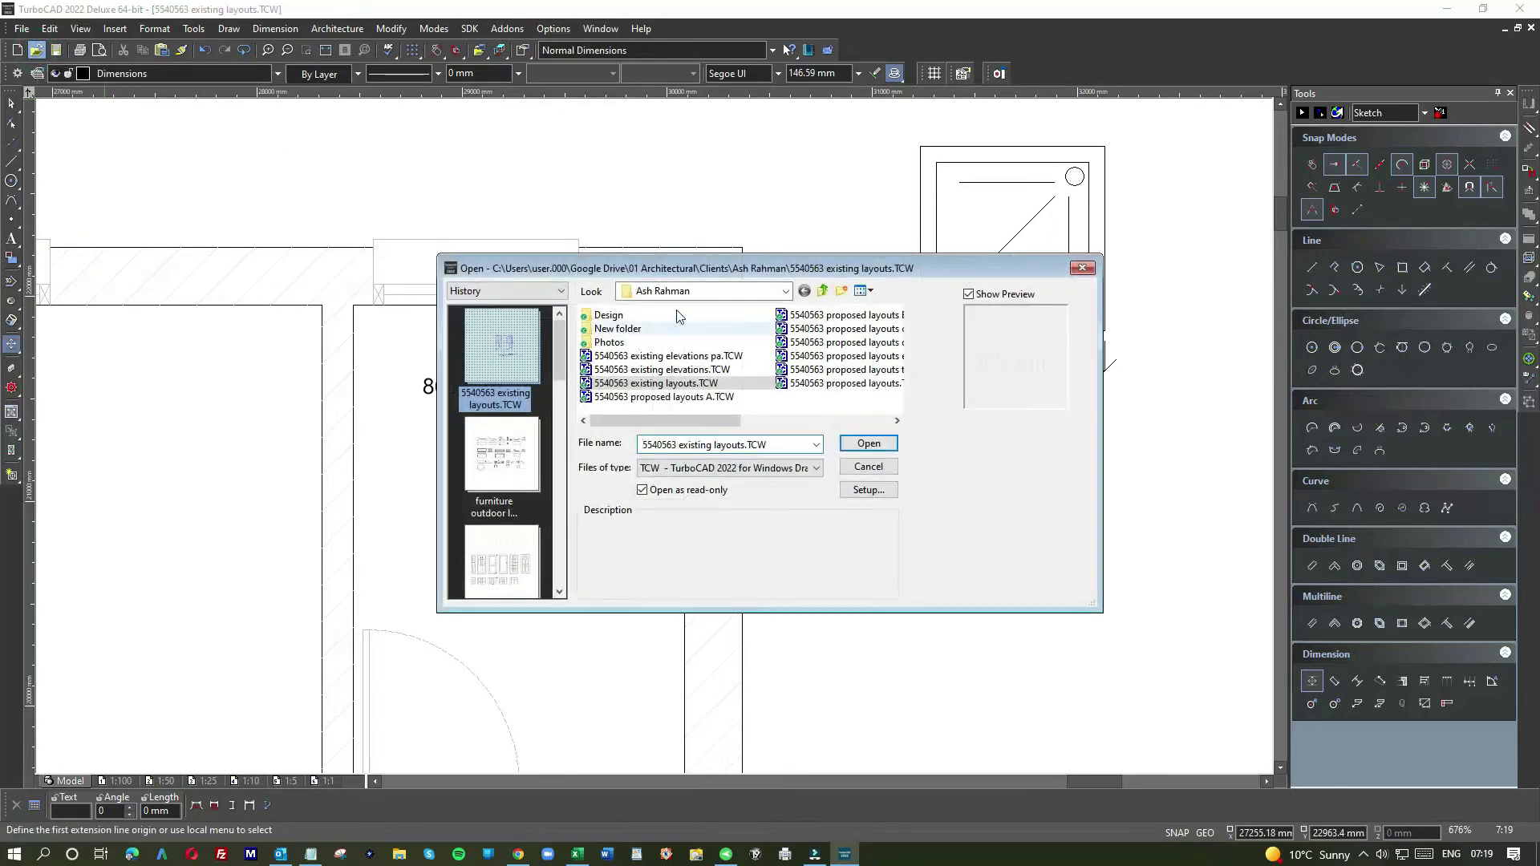
click(822, 290)
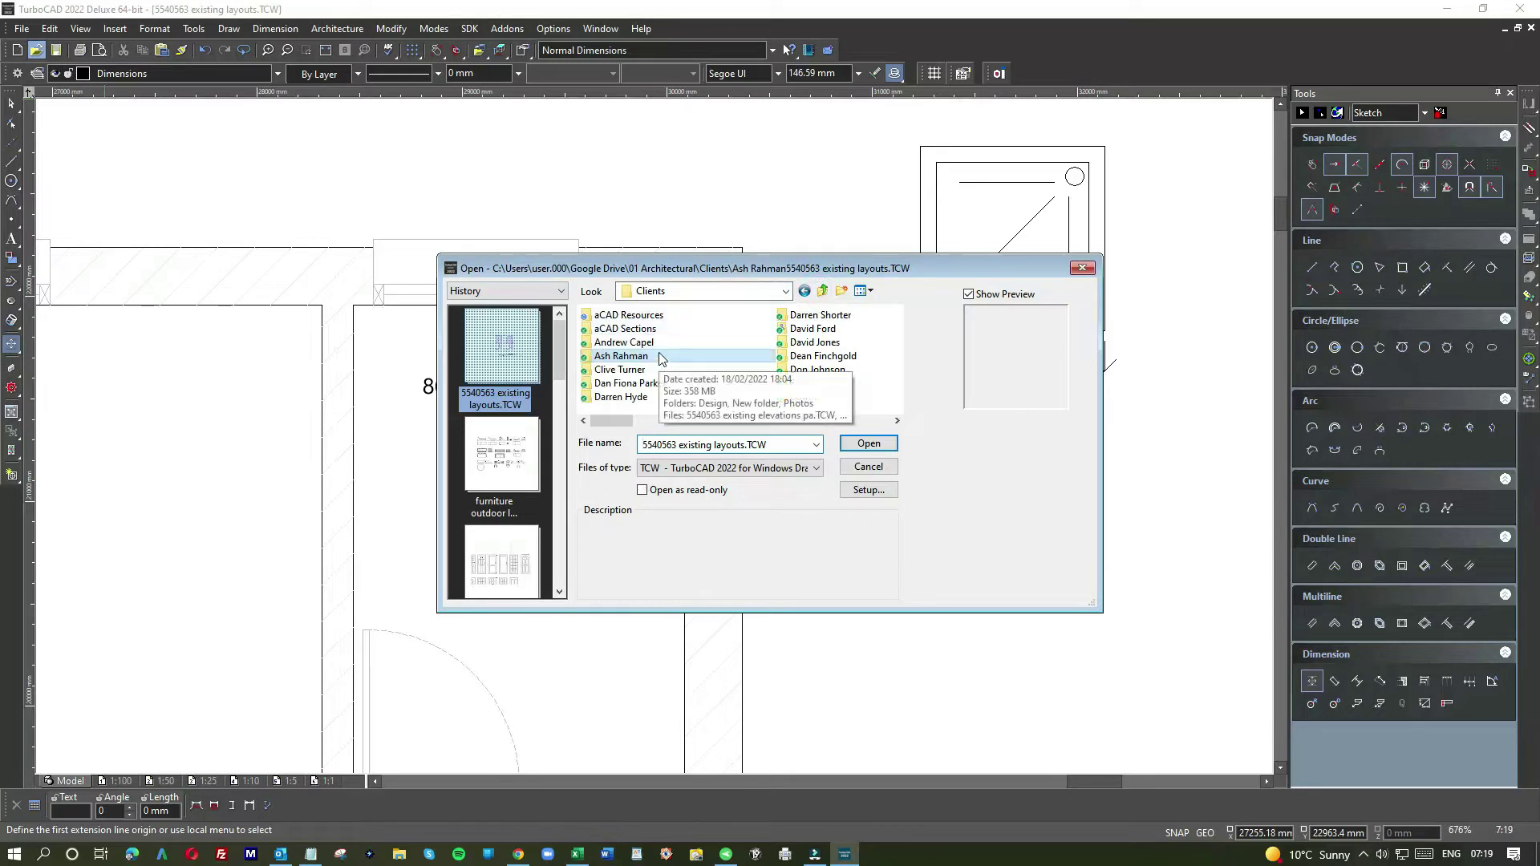
double_click(632, 316)
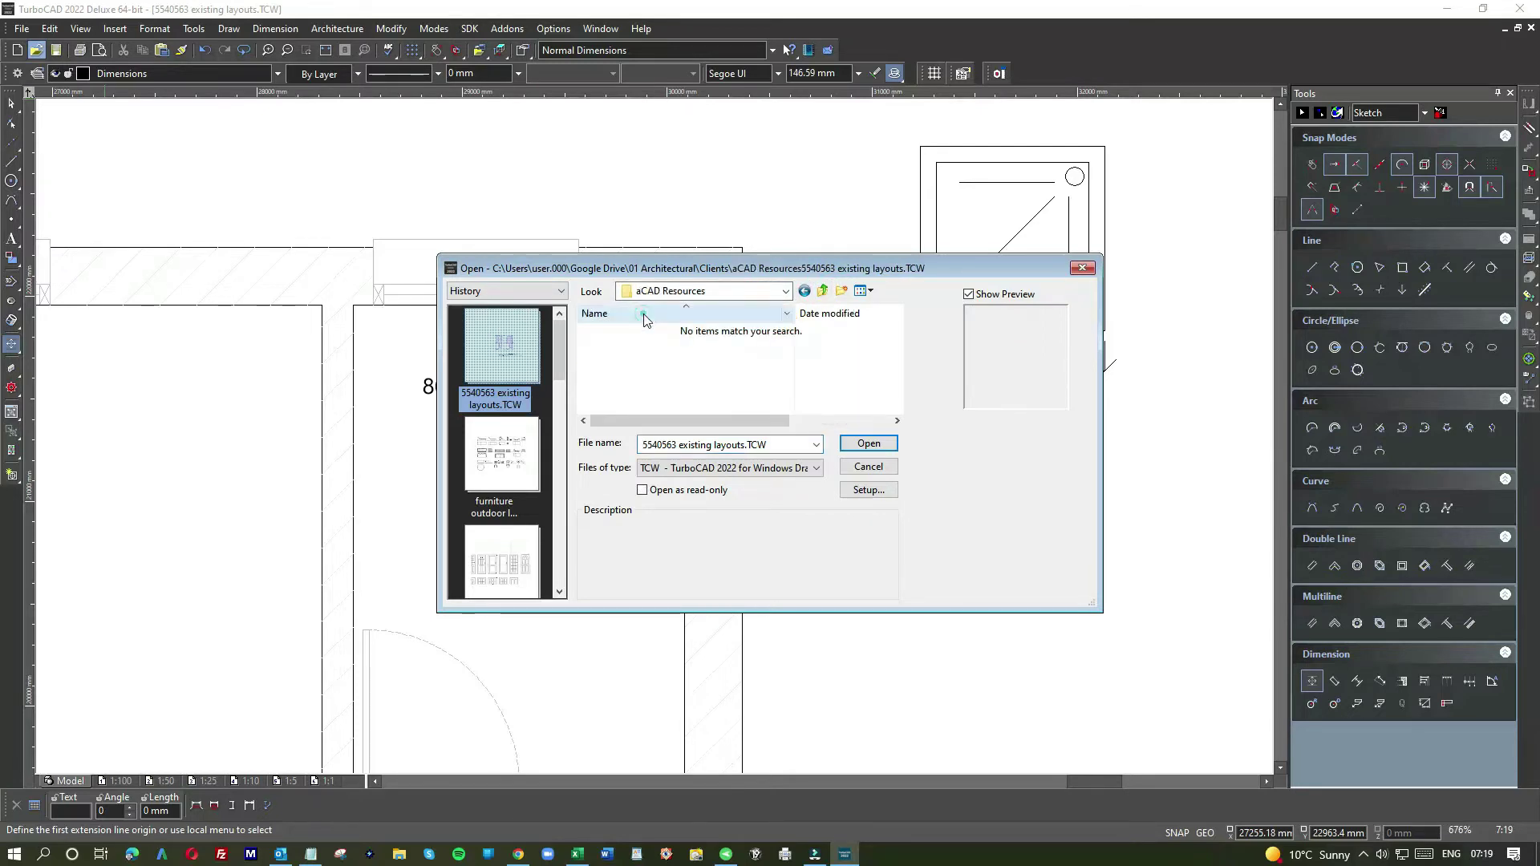
click(678, 479)
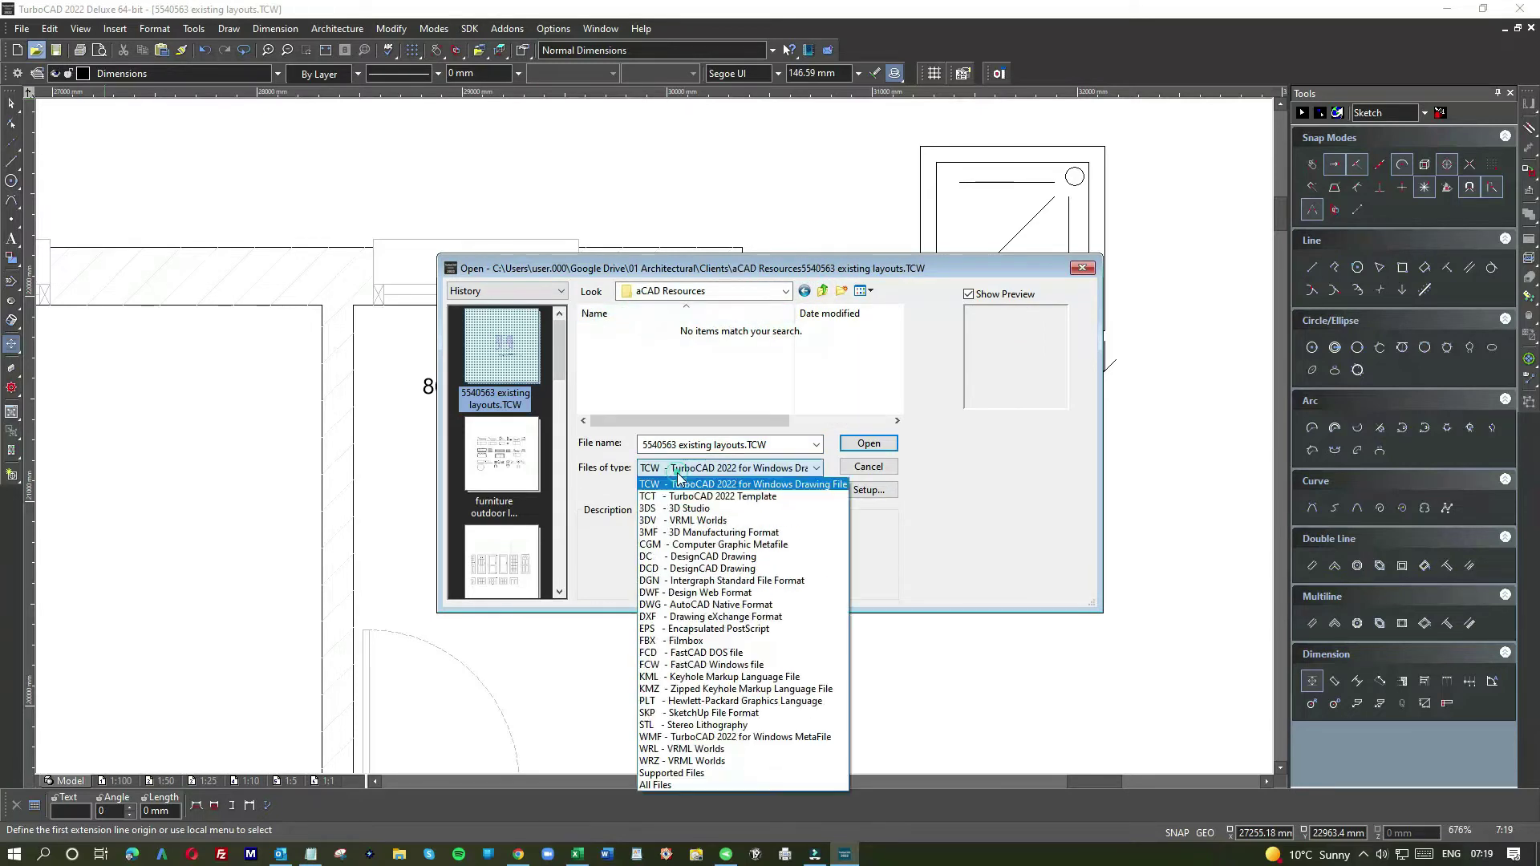
click(661, 787)
click(623, 363)
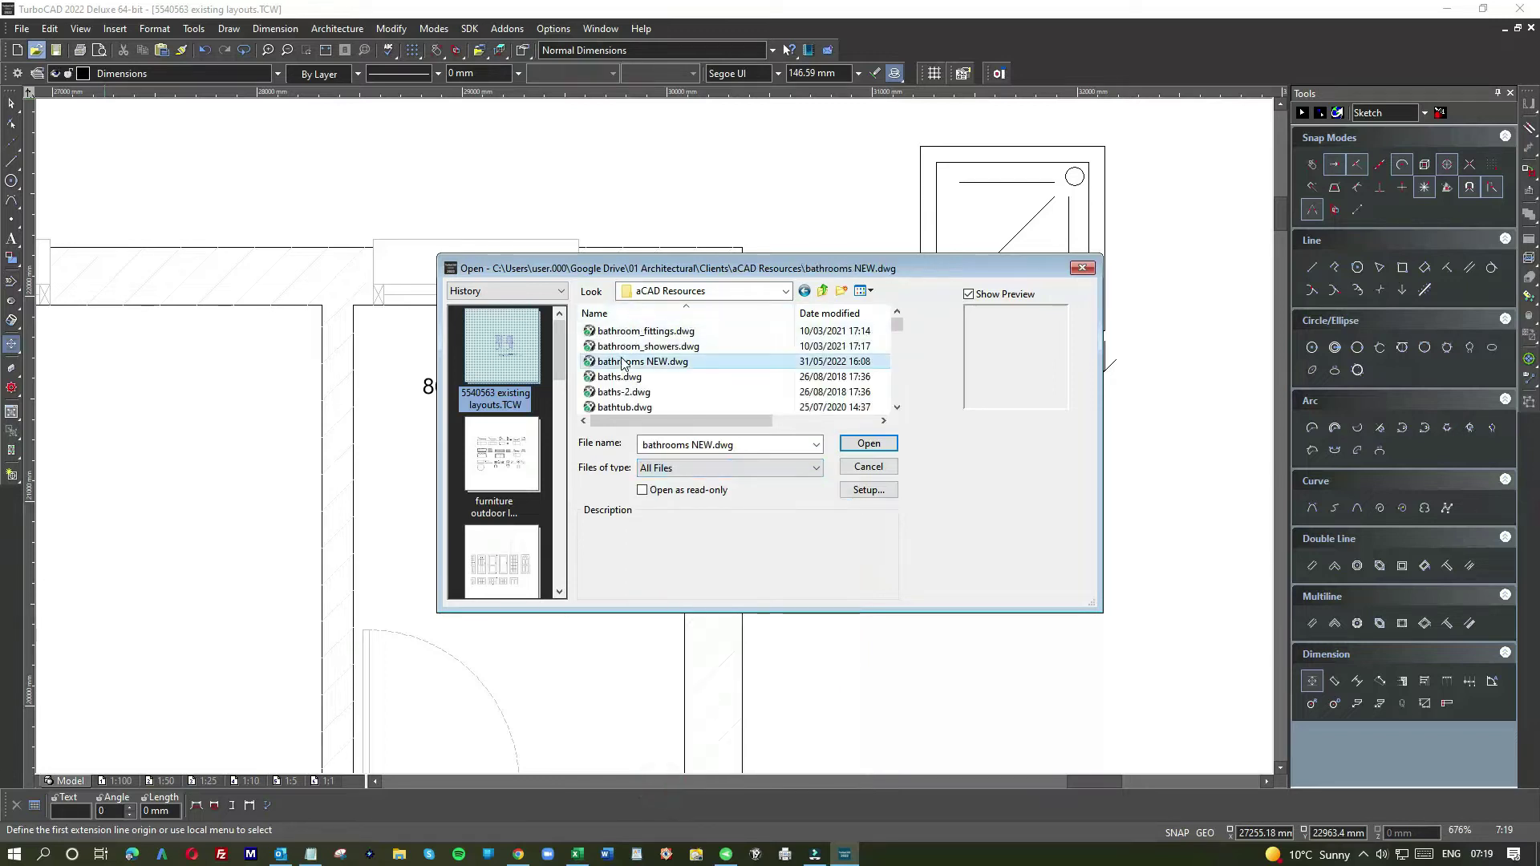
double_click(624, 362)
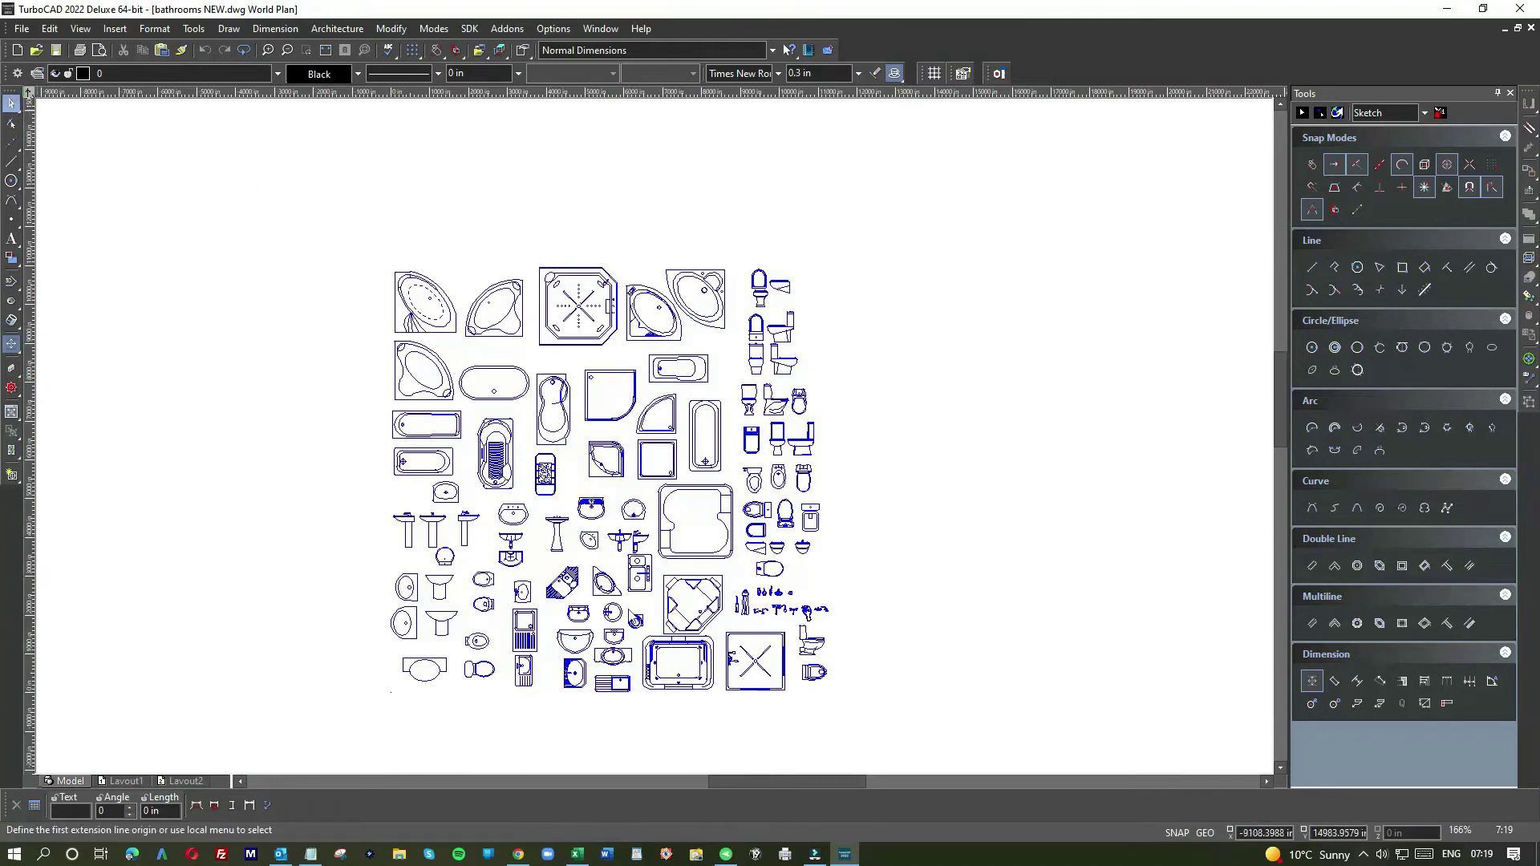
Copy the bidet and the close-coupled toilet beside it into 5540563 existing layouts.TCW, outside the sheet border, and deselect them.
scroll(765, 538, up, 2)
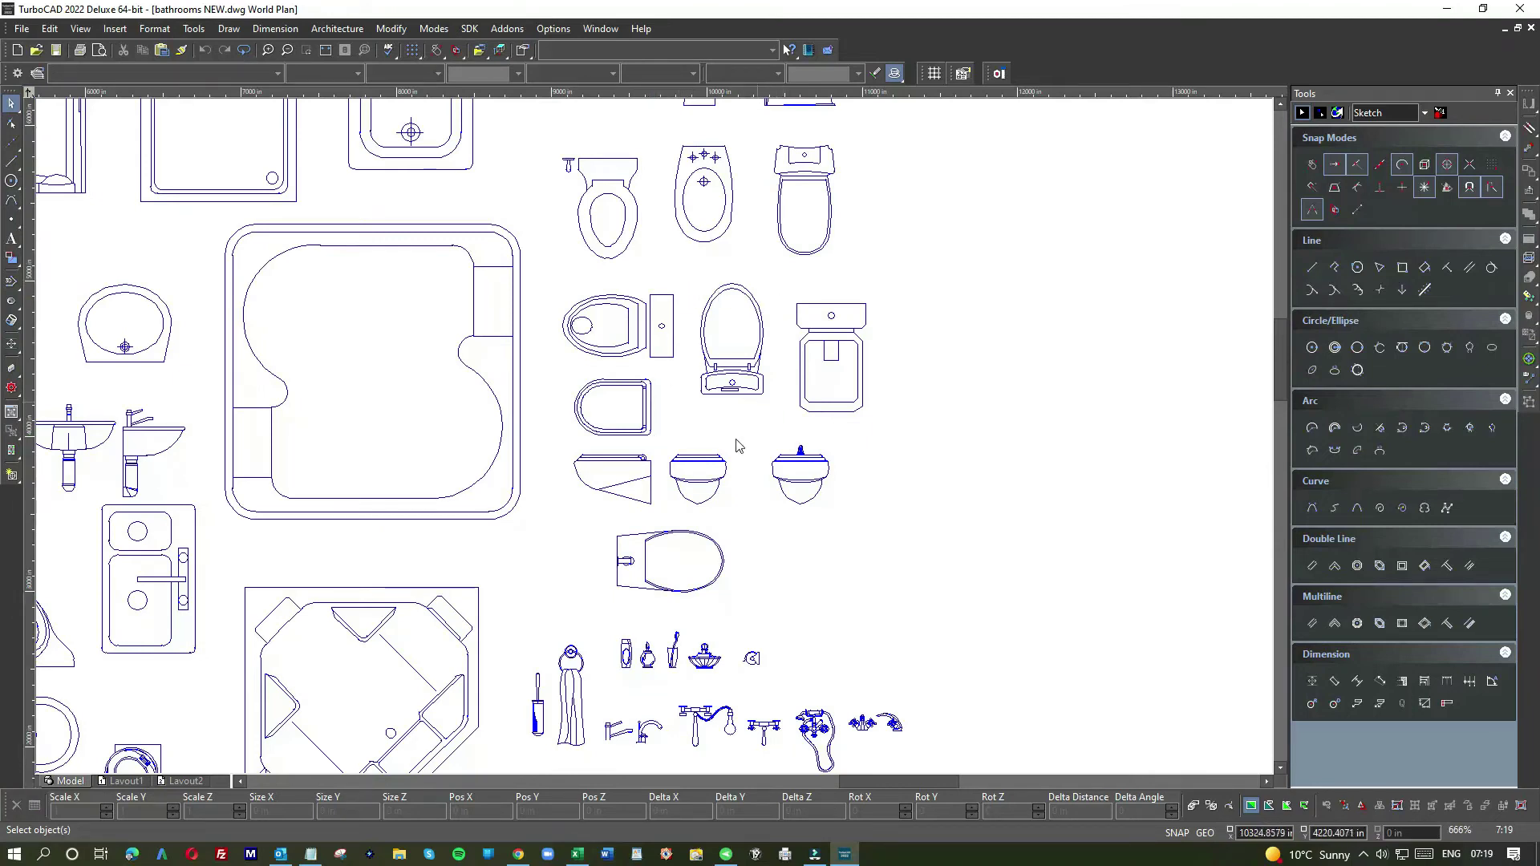
scroll(656, 442, down, 1)
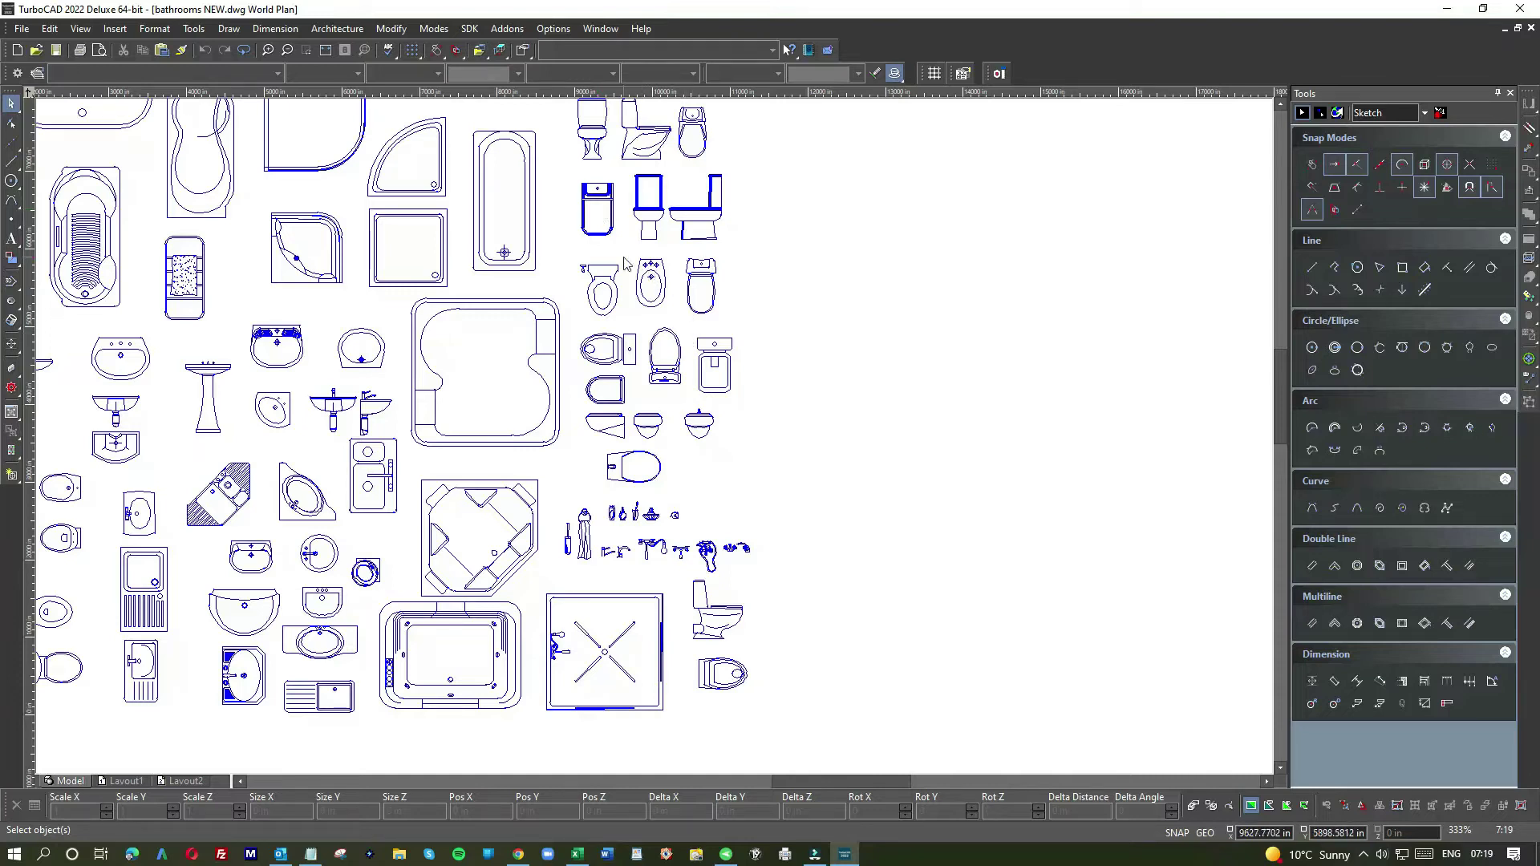
drag(629, 254, 736, 340)
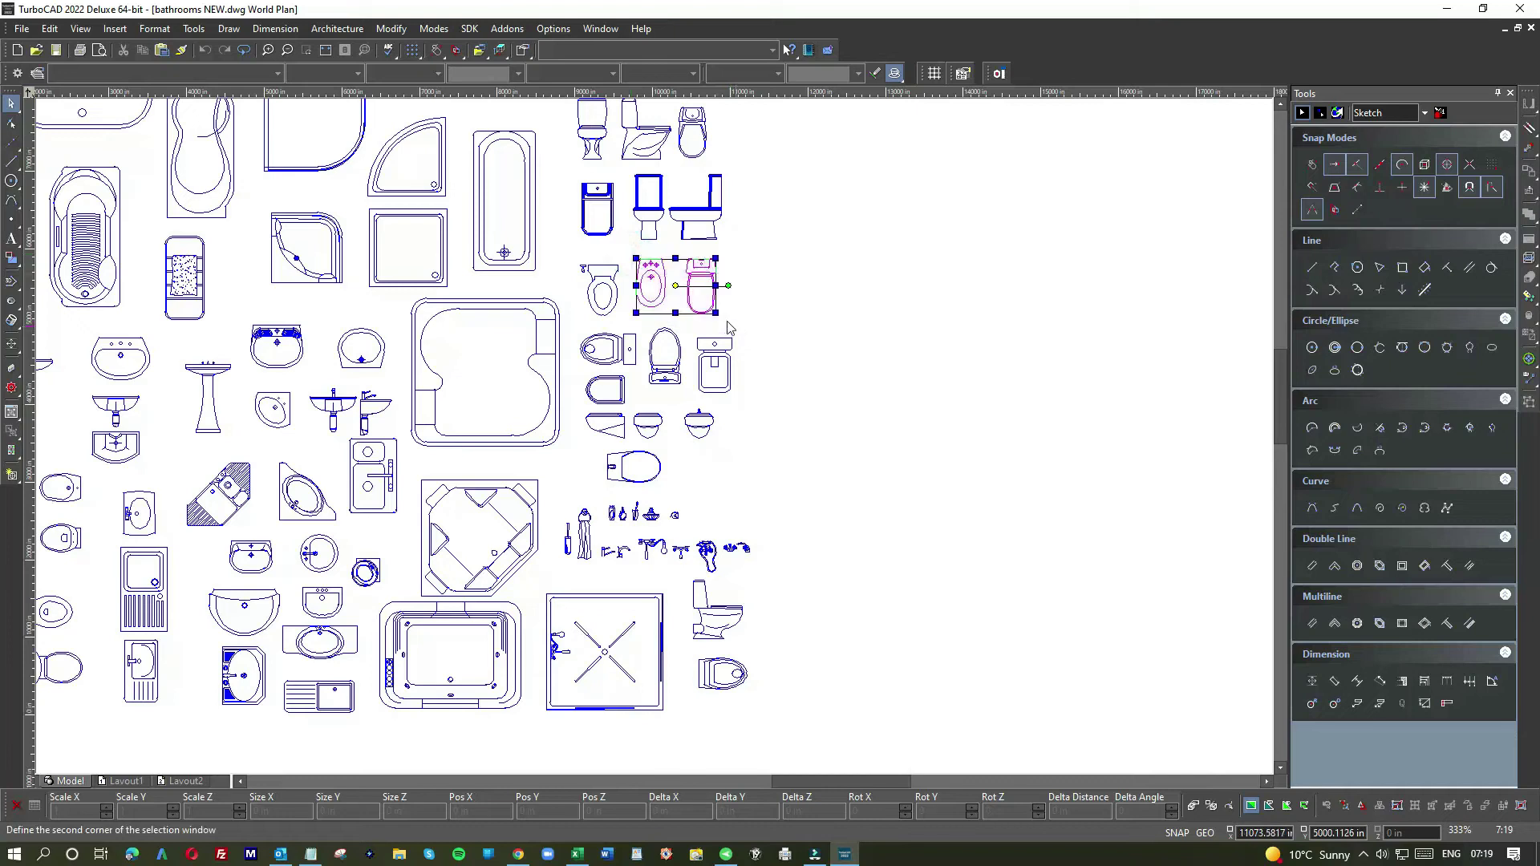
click(601, 29)
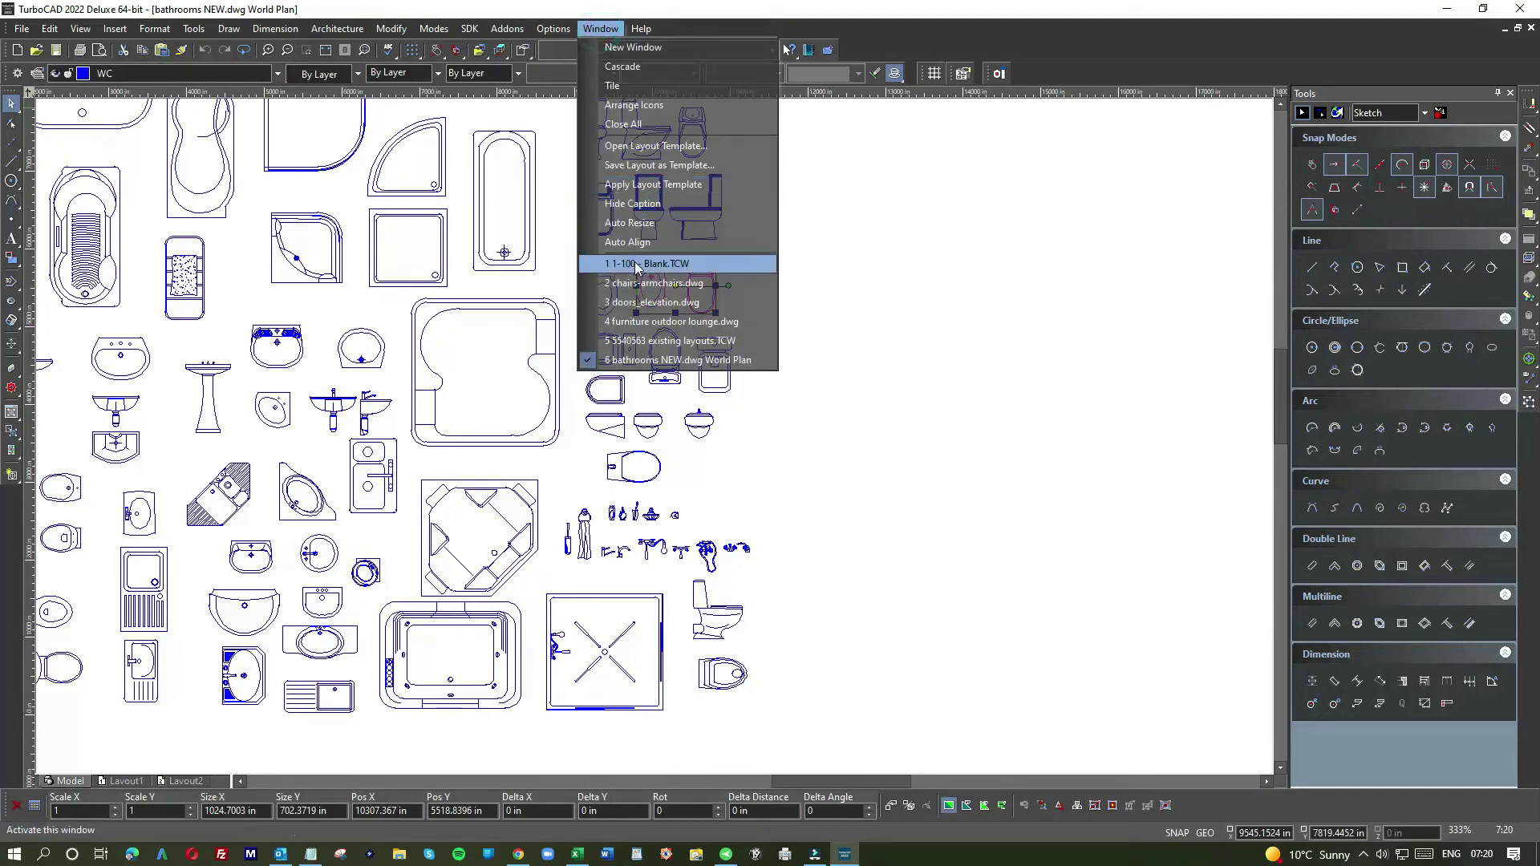
click(680, 342)
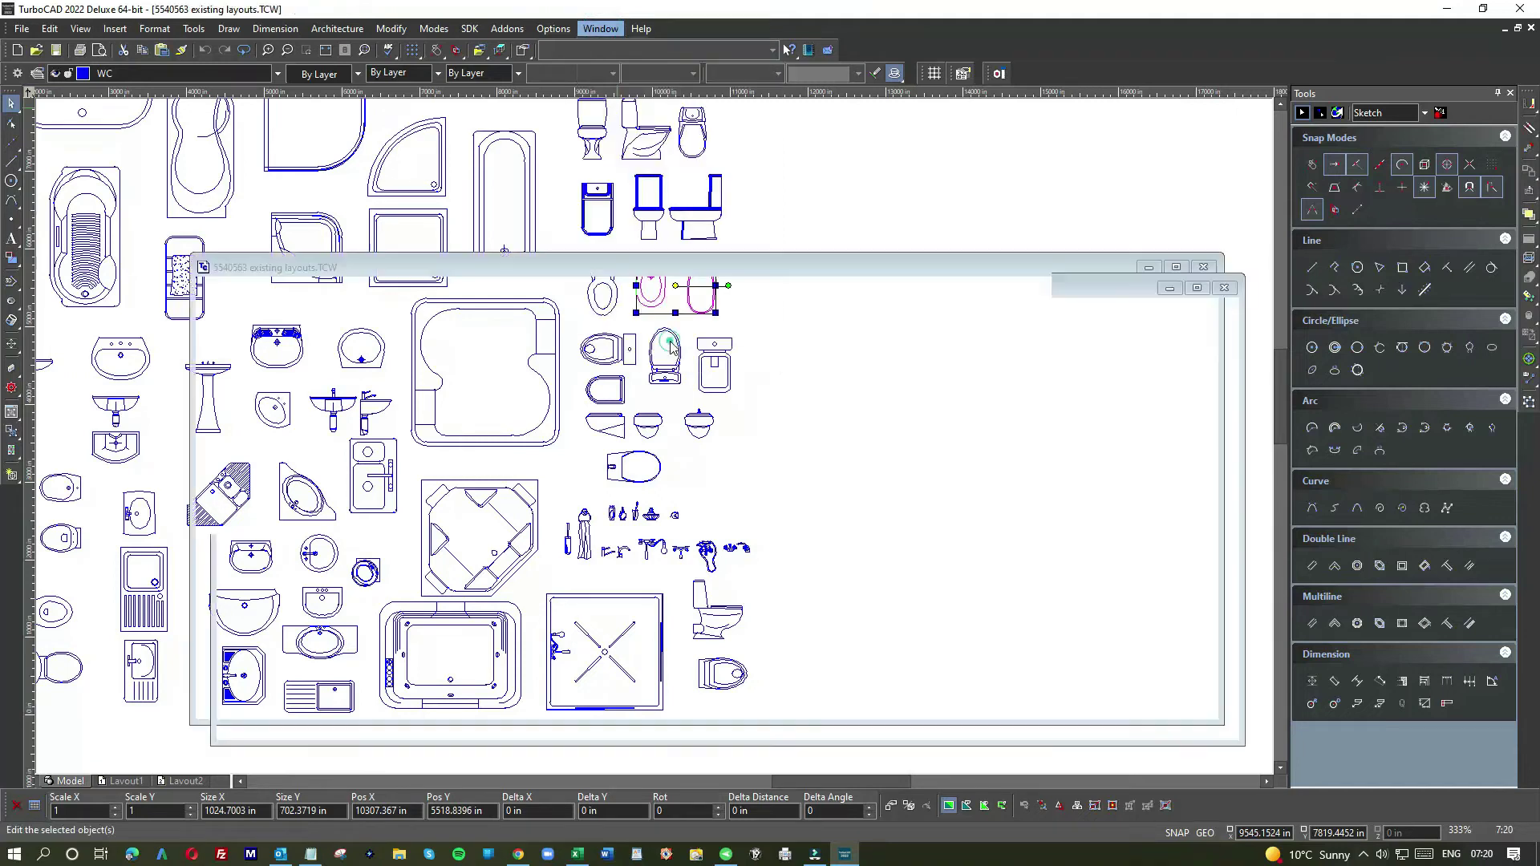
key(ctrl+v)
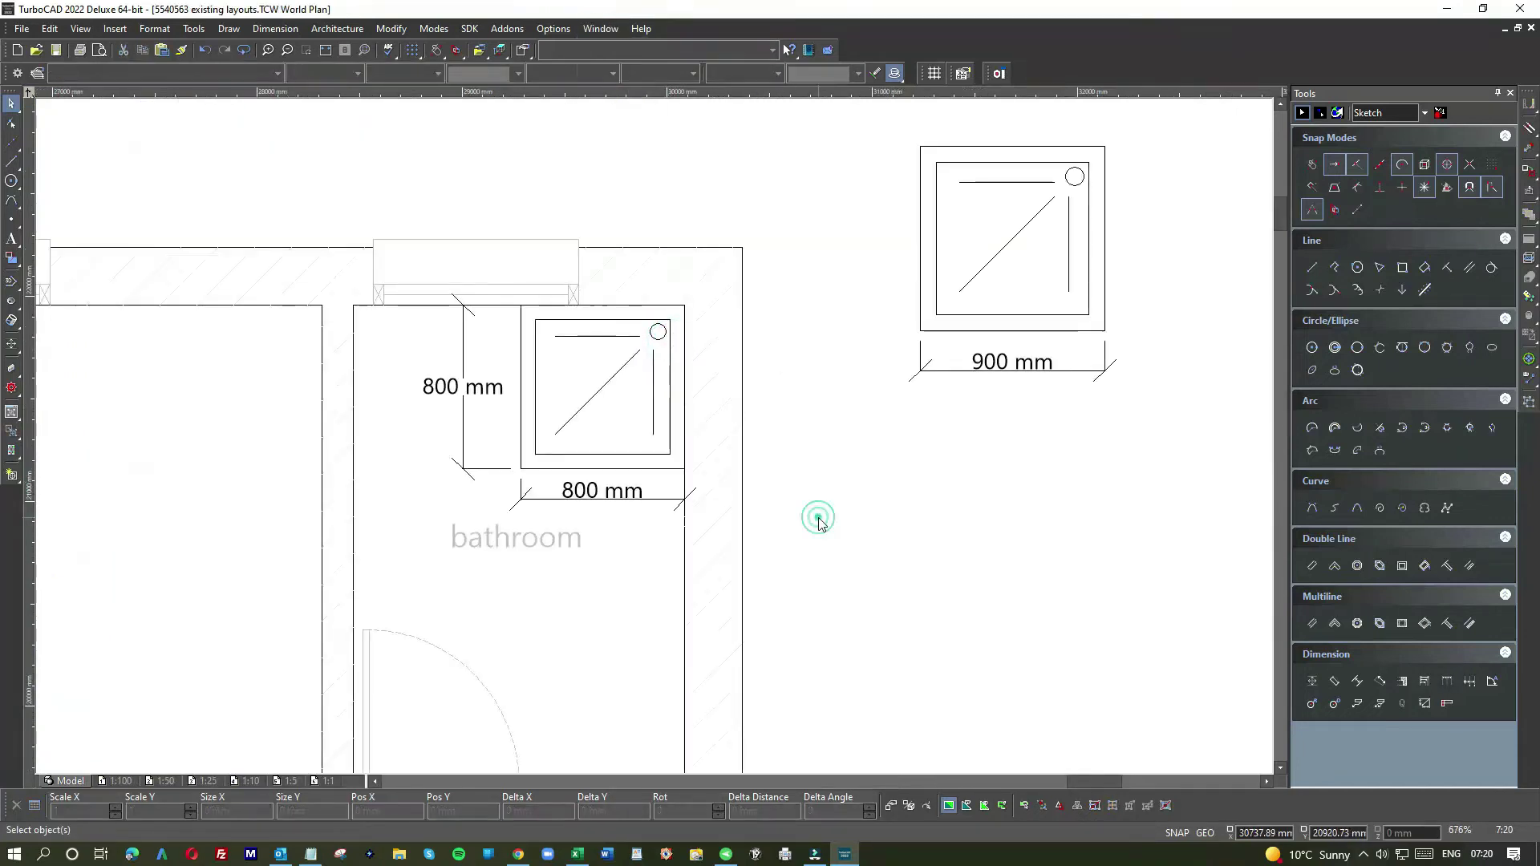
scroll(828, 522, down, 5)
drag(620, 380, 882, 359)
click(860, 523)
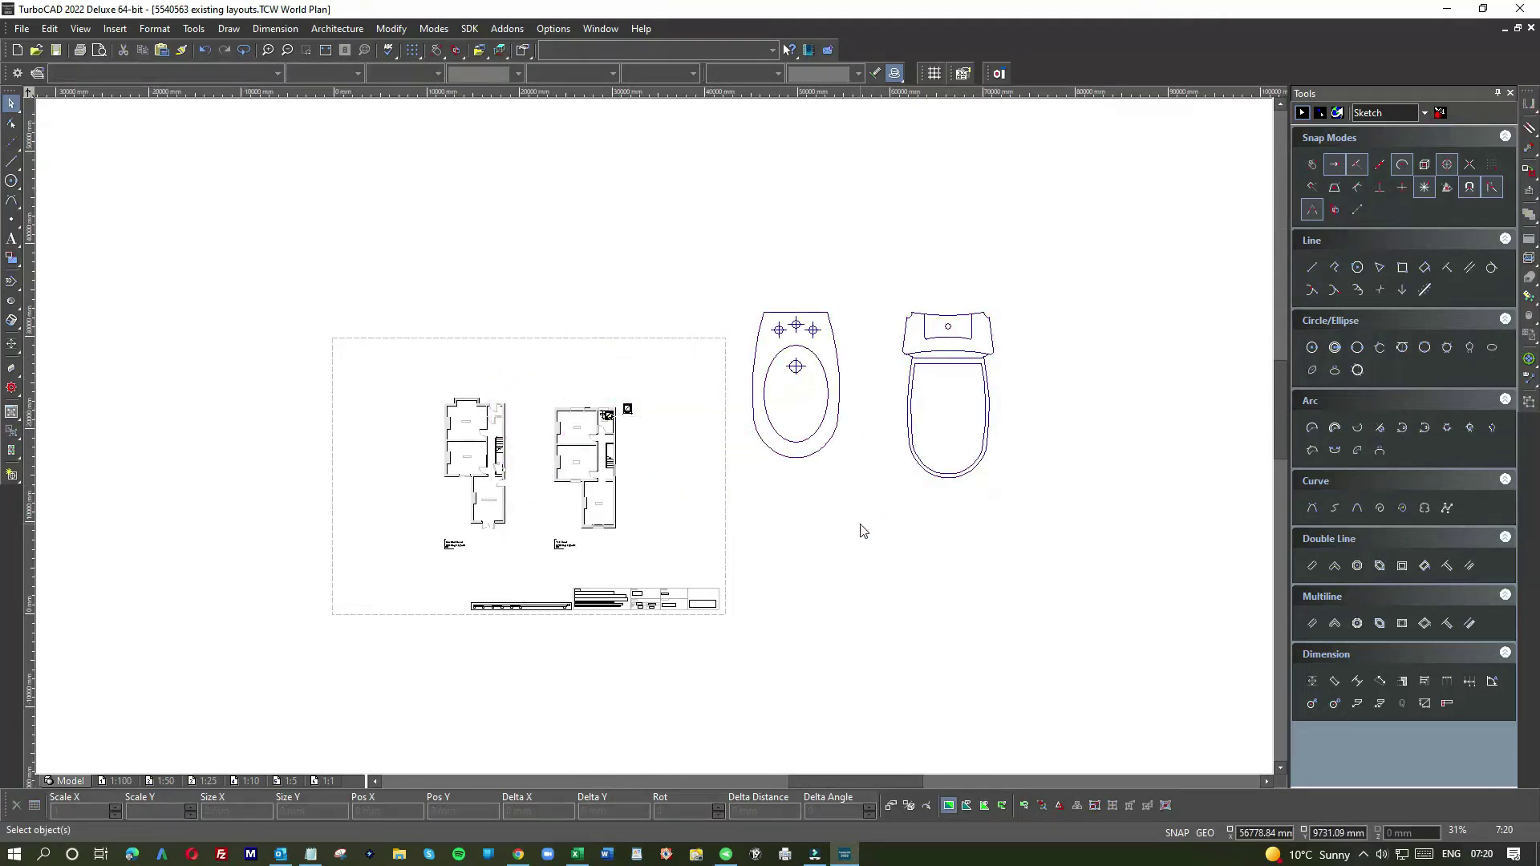
click(852, 290)
drag(882, 294, 1013, 571)
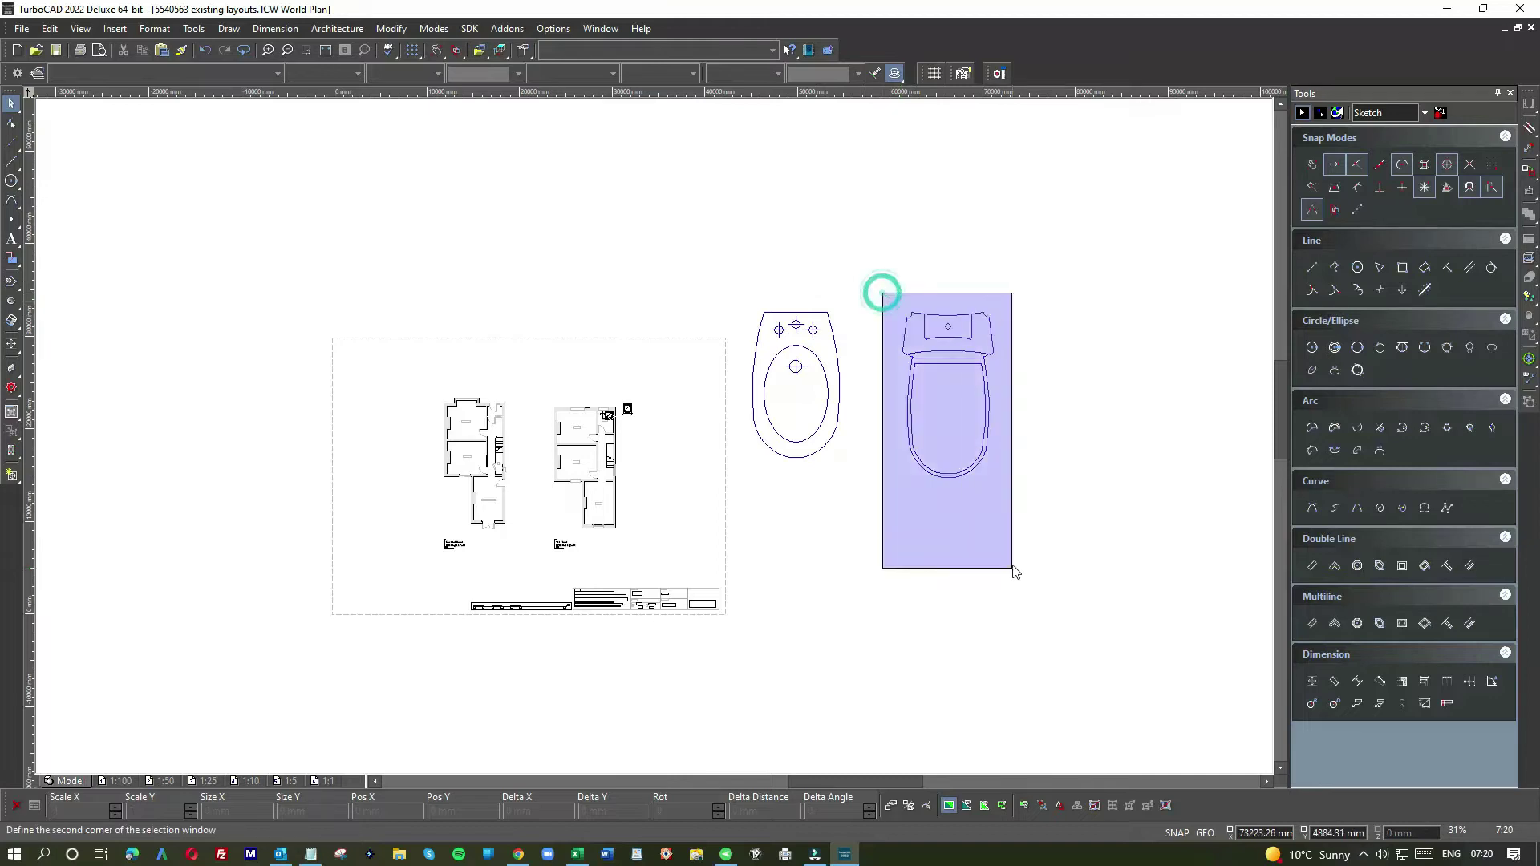
click(1013, 571)
click(937, 427)
click(880, 440)
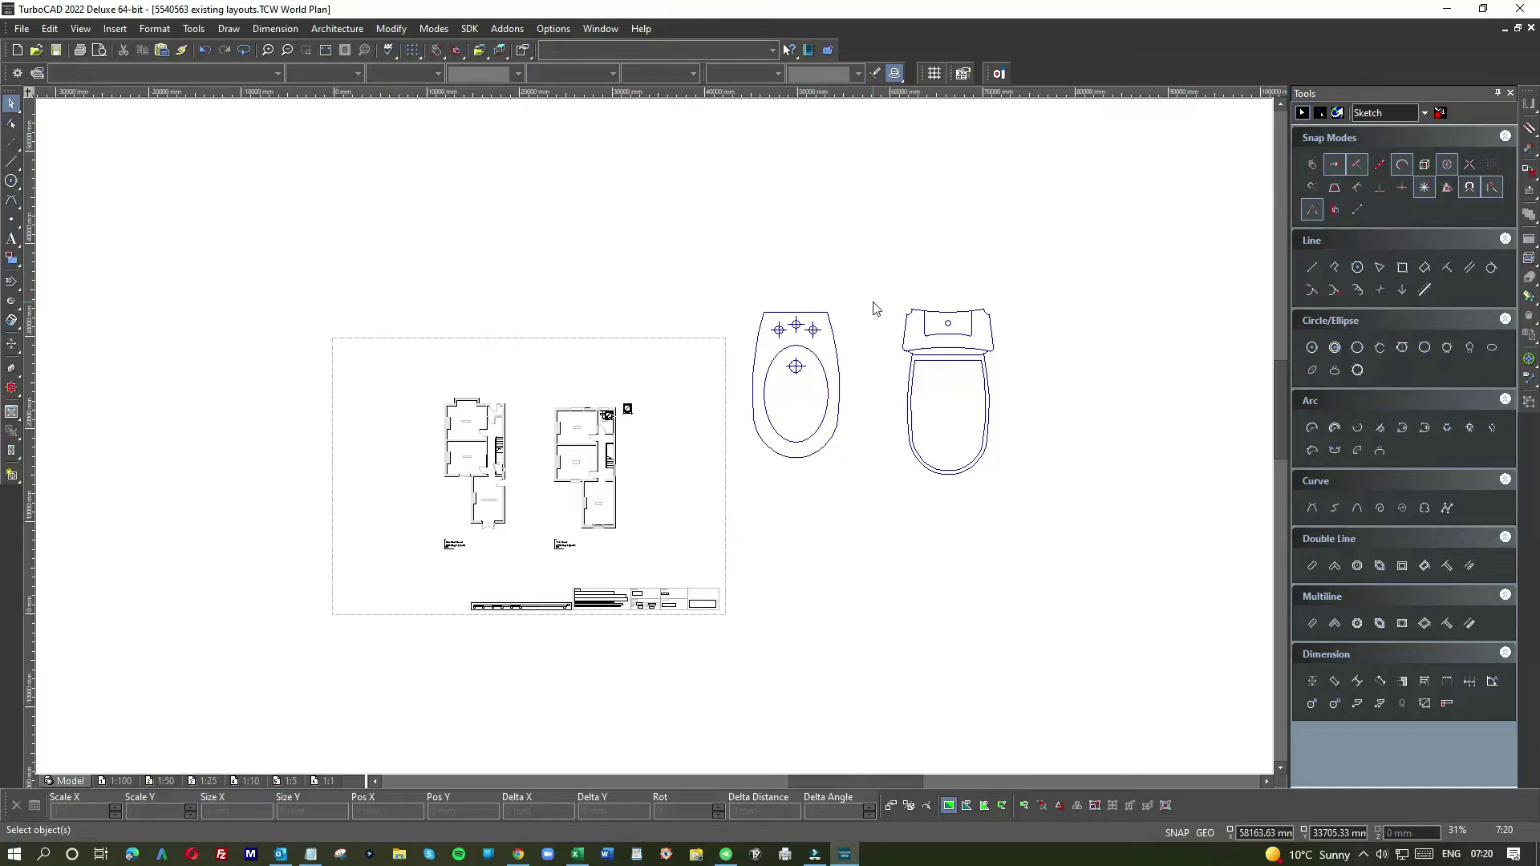
Resize the oversized toilet block to 650 mm in X and 450 mm in Y.
drag(874, 304, 1072, 516)
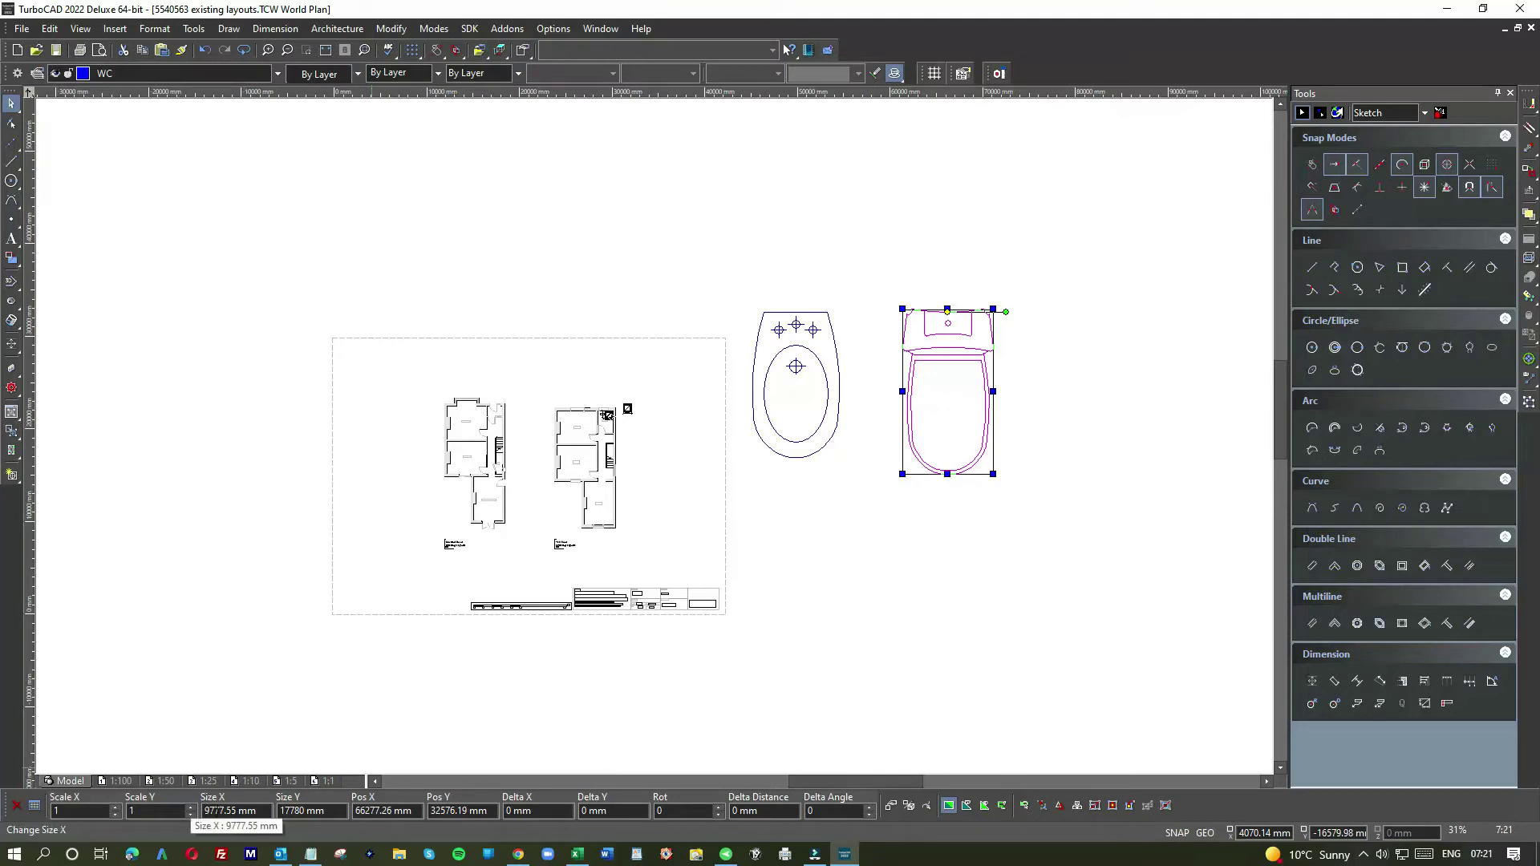
click(233, 812)
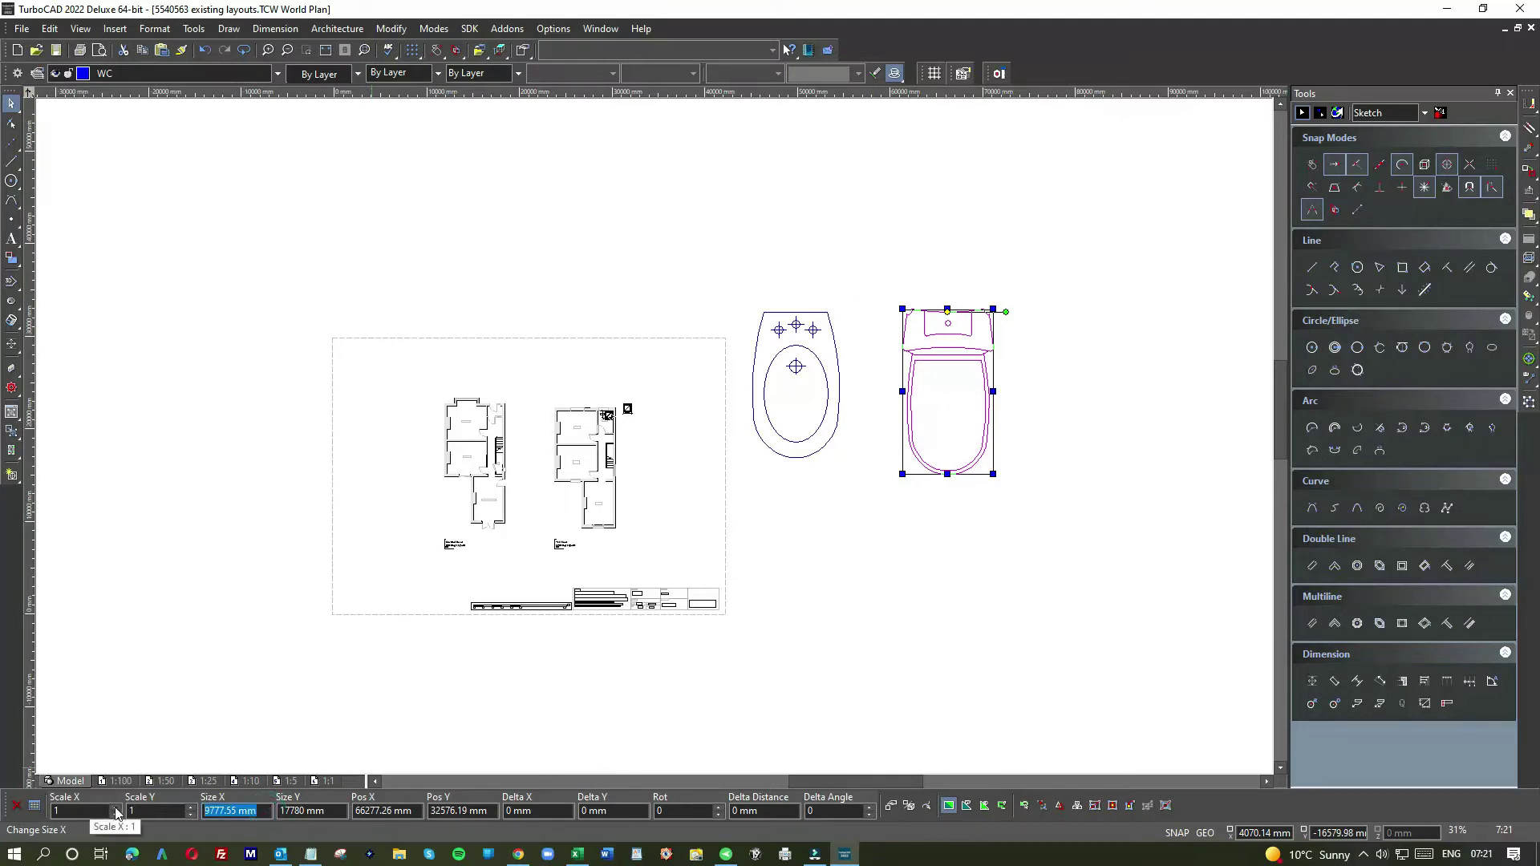
text(650)
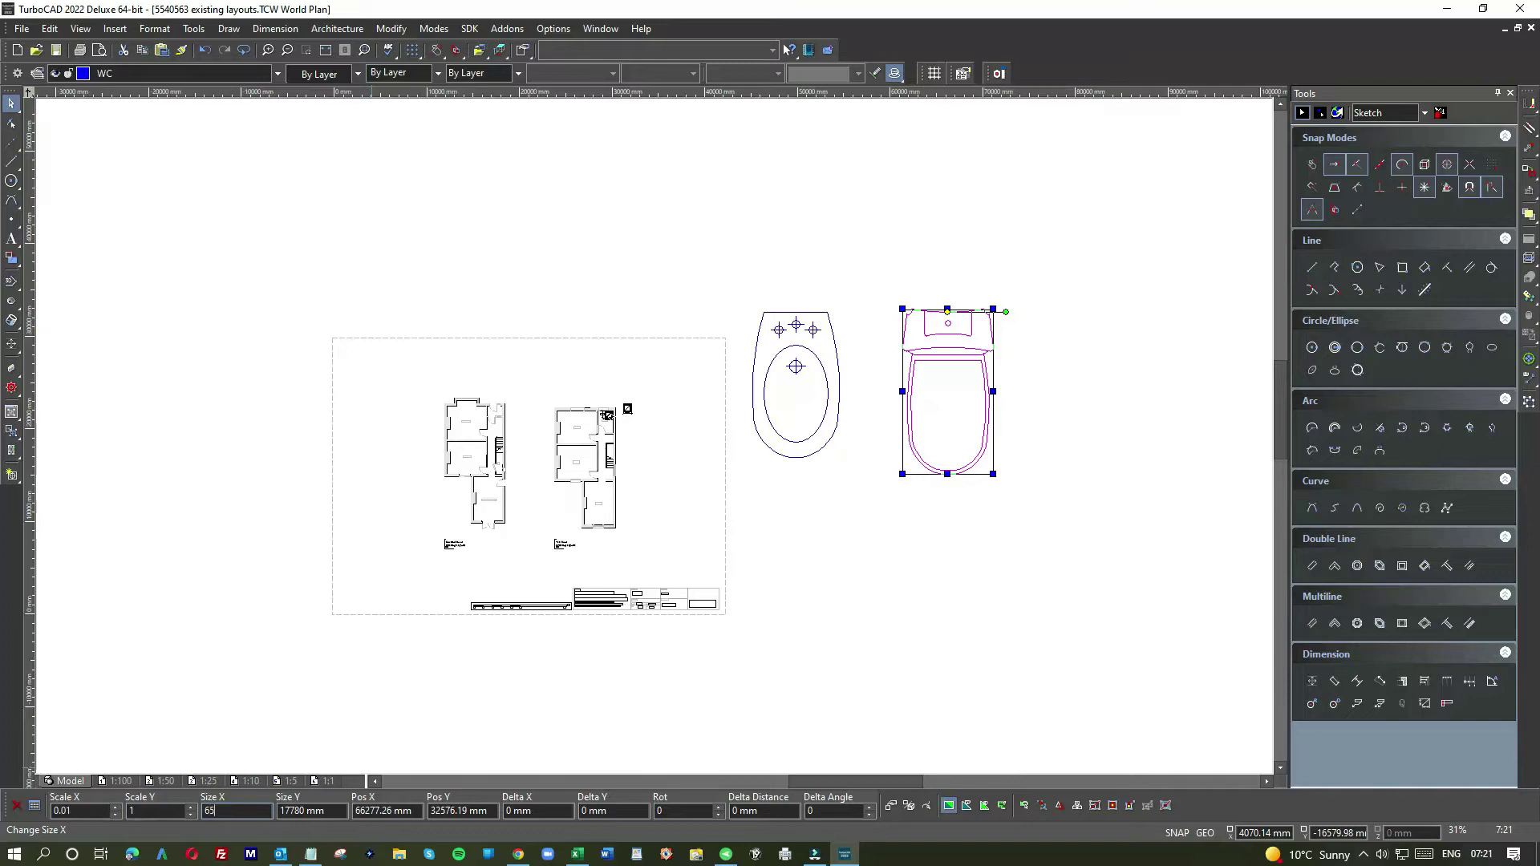
click(331, 811)
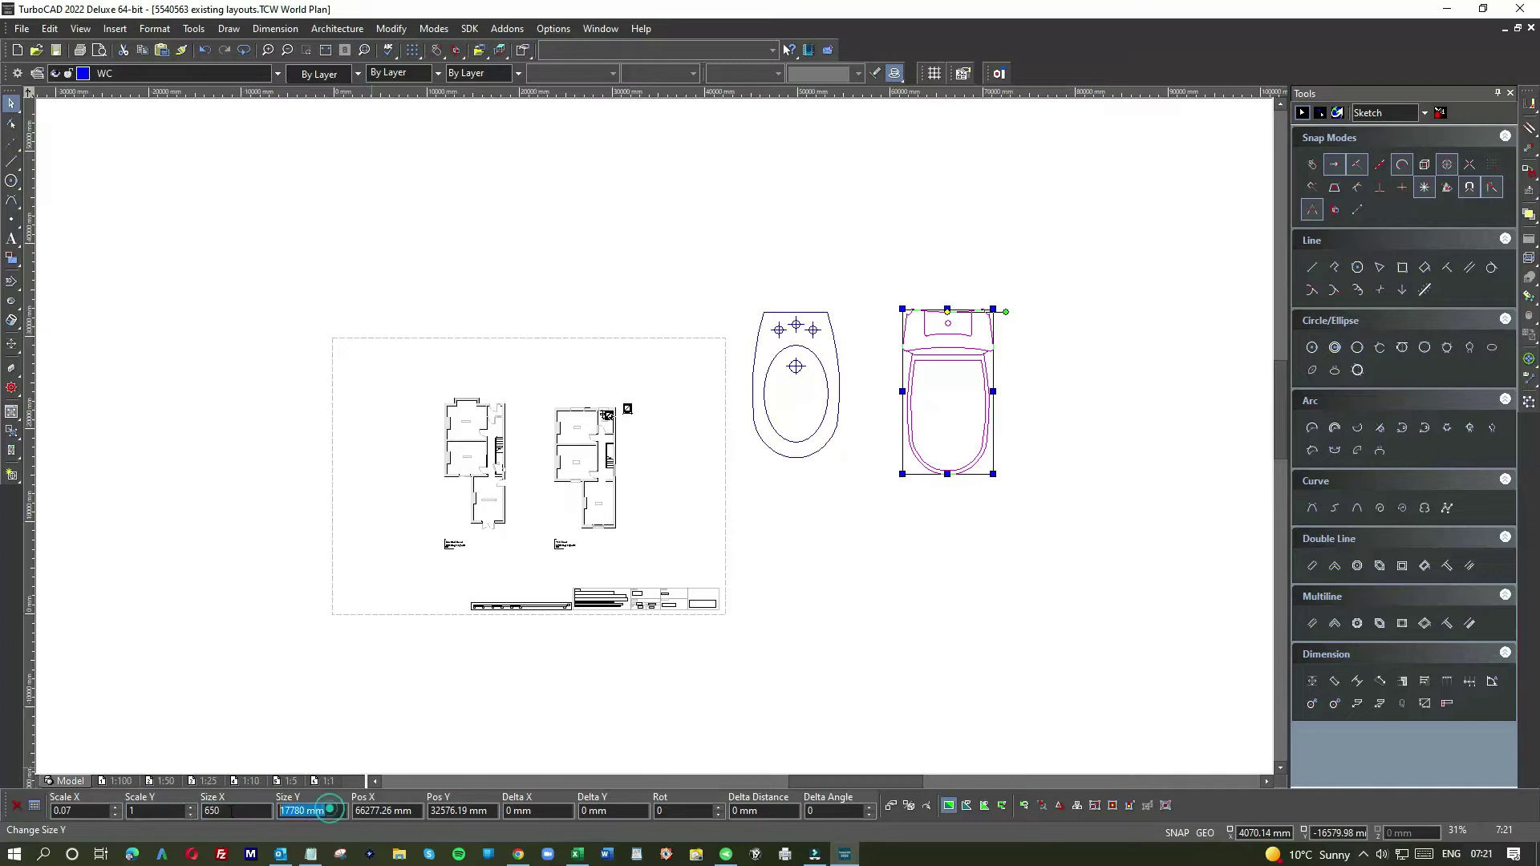
text(450)
key(Return)
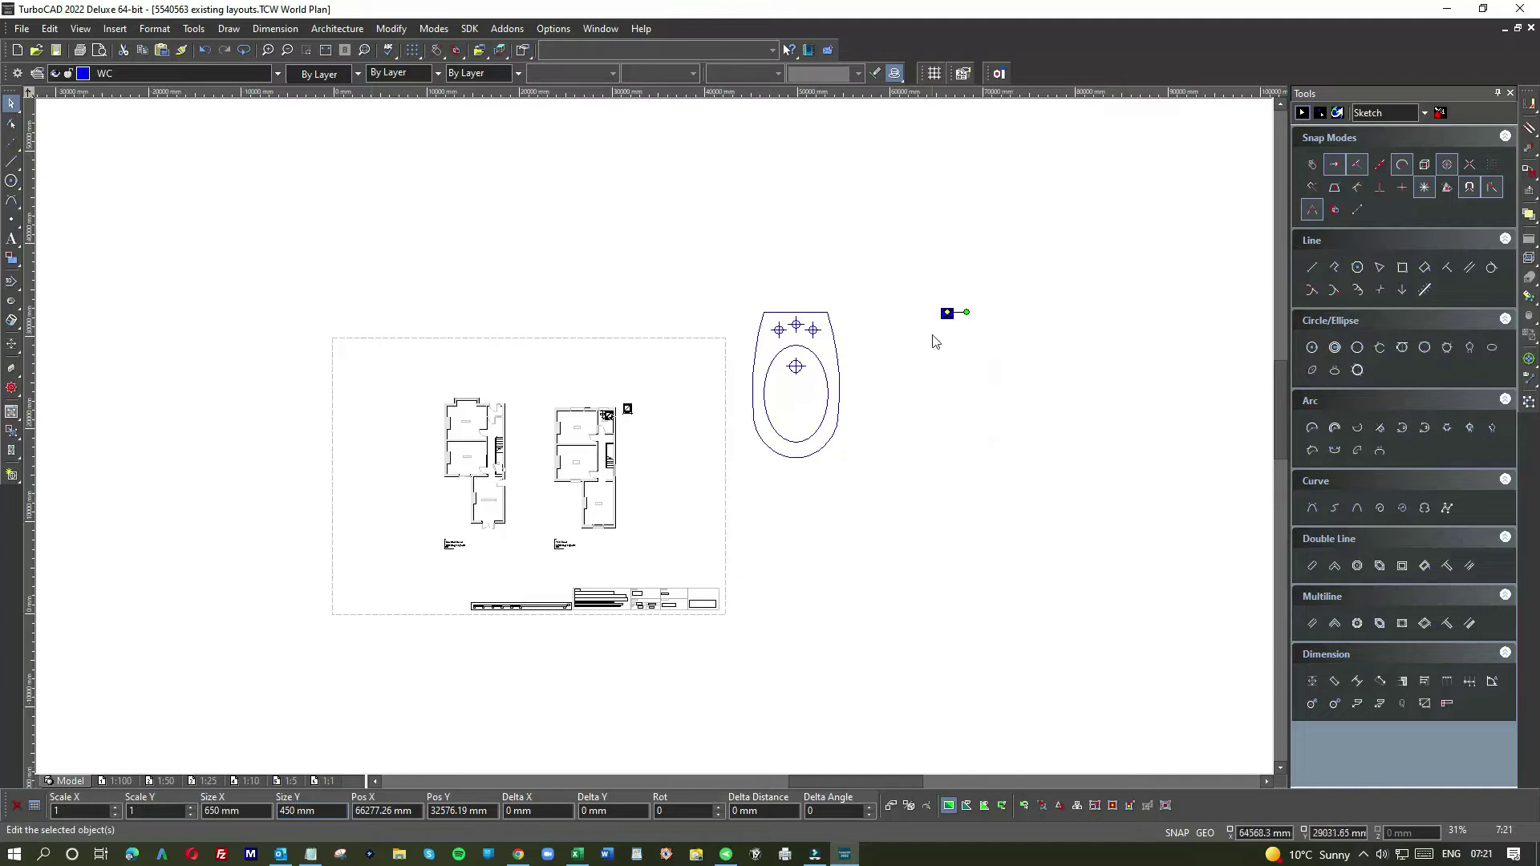
Move the toilet below the bidet, set its size to 450 mm in X and 650 mm in Y, and deselect it.
click(947, 313)
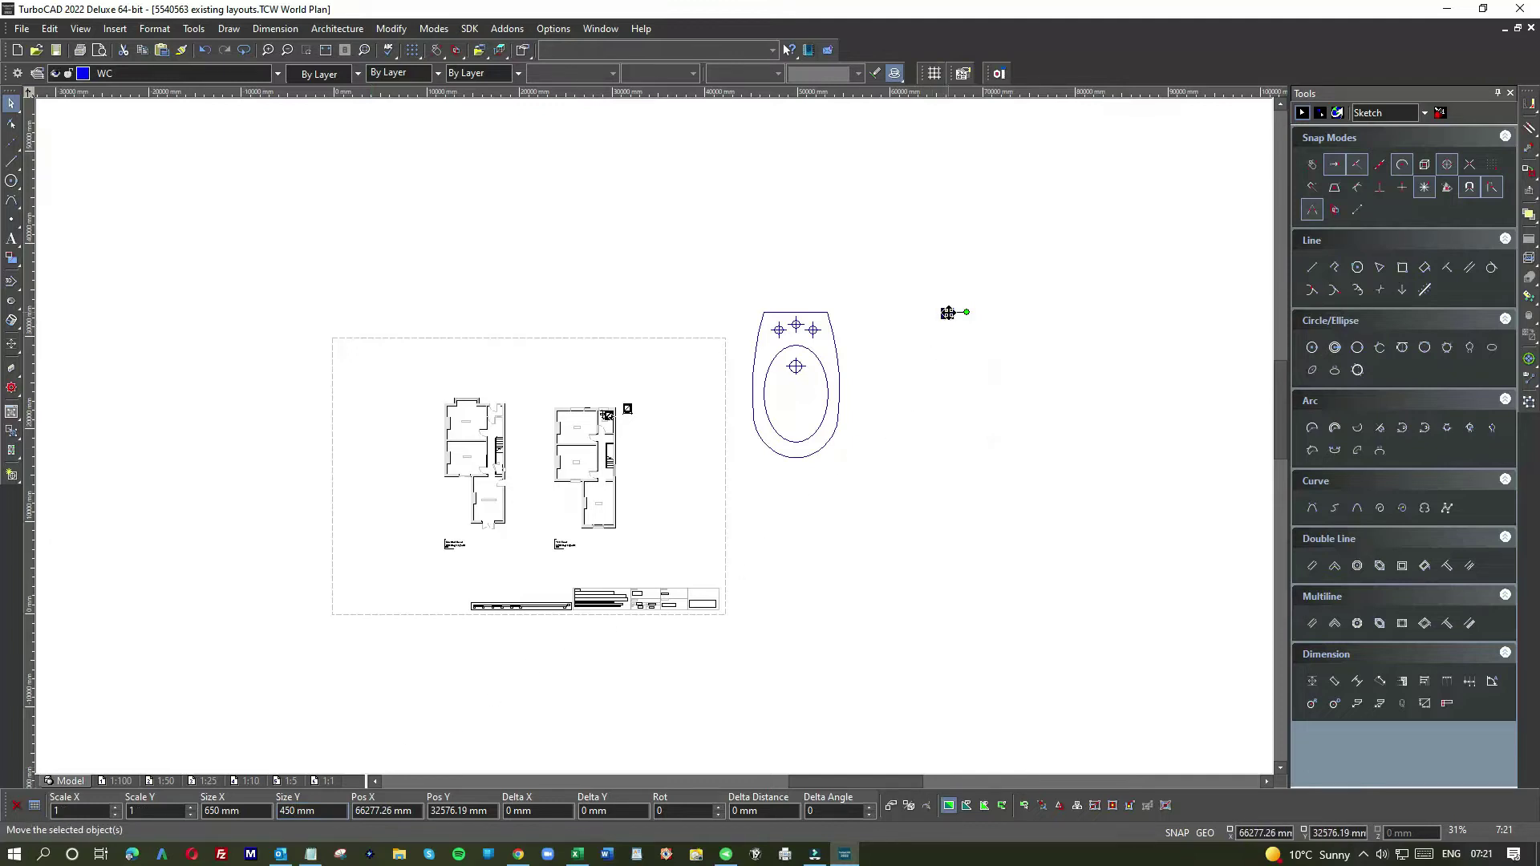
click(827, 488)
scroll(830, 490, up, 5)
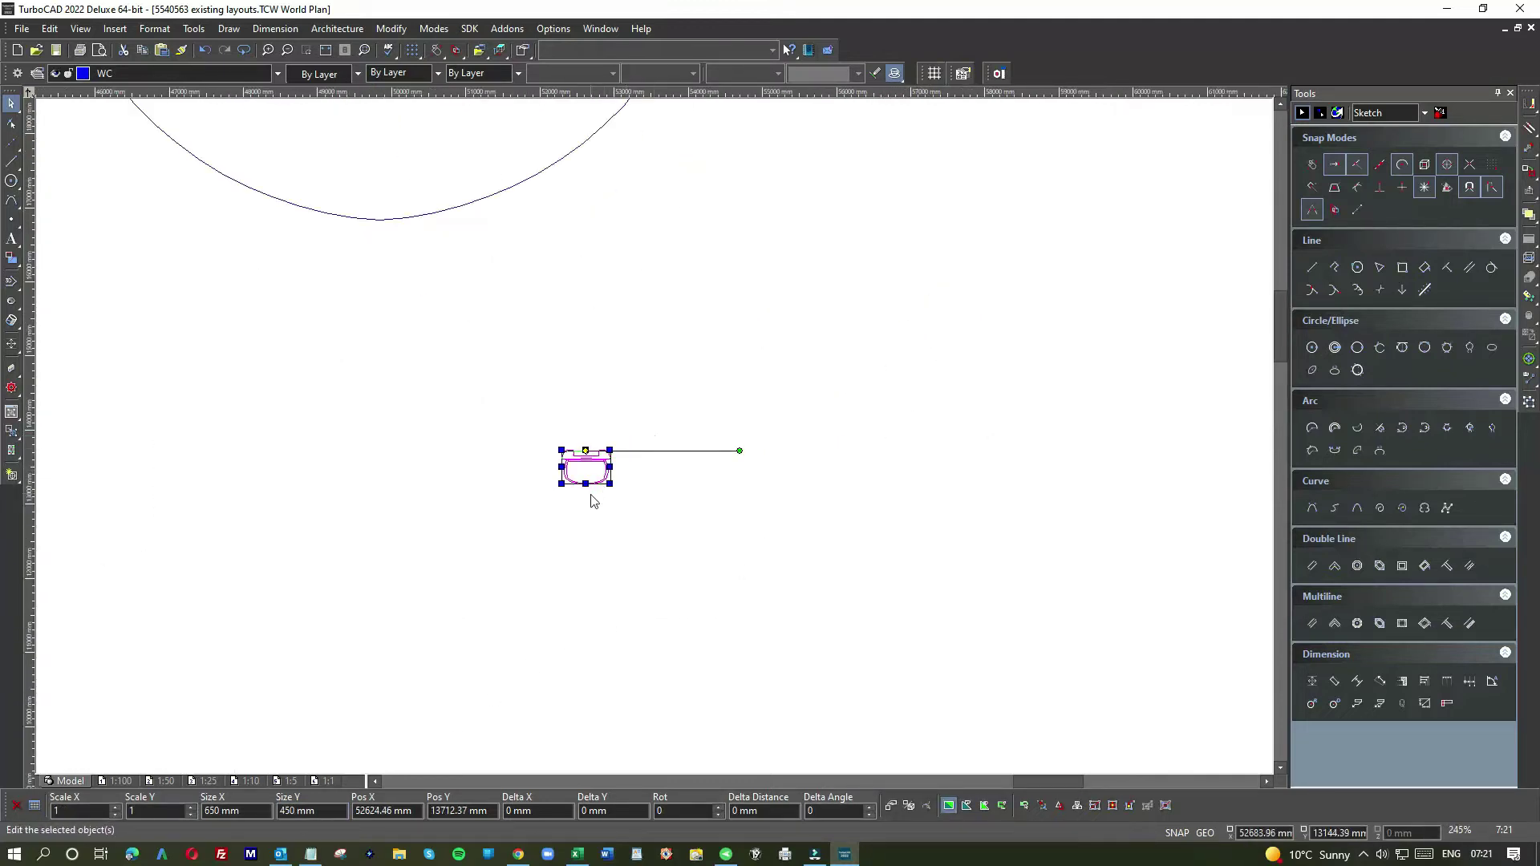
scroll(653, 440, up, 5)
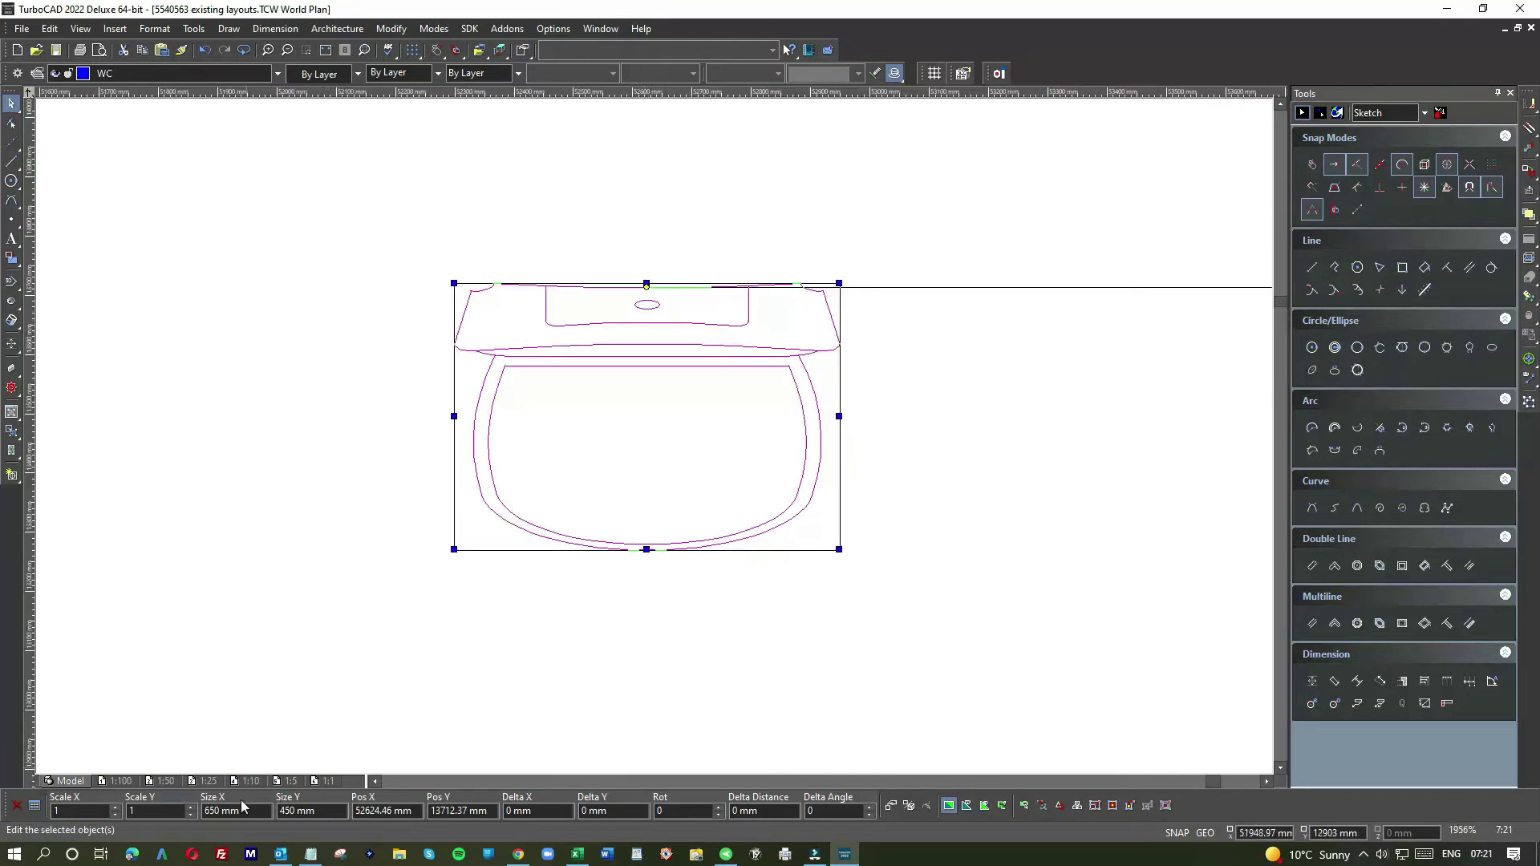
text(450)
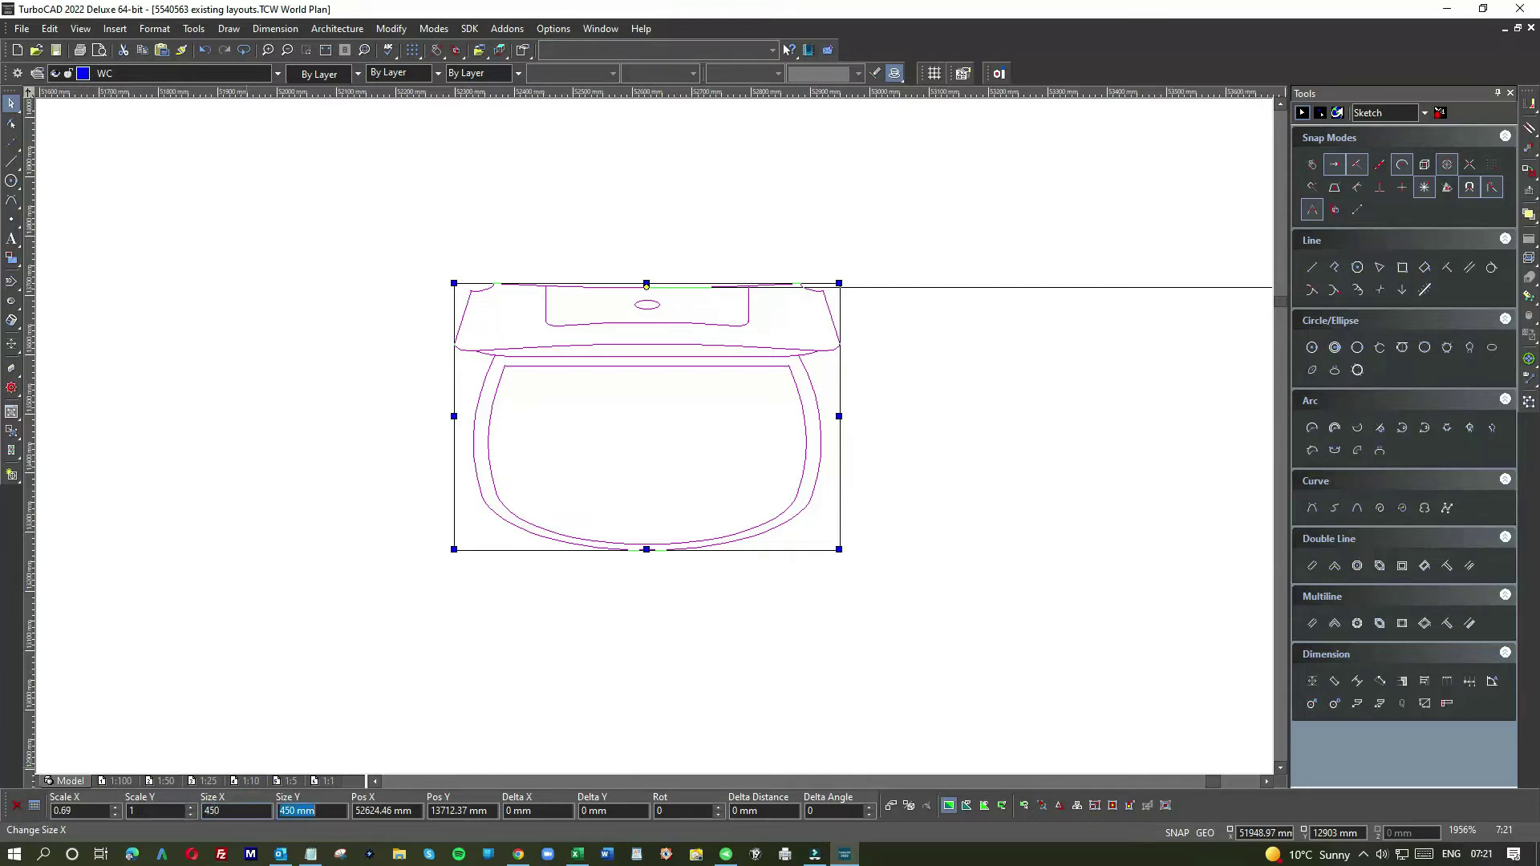
text(650)
key(Return)
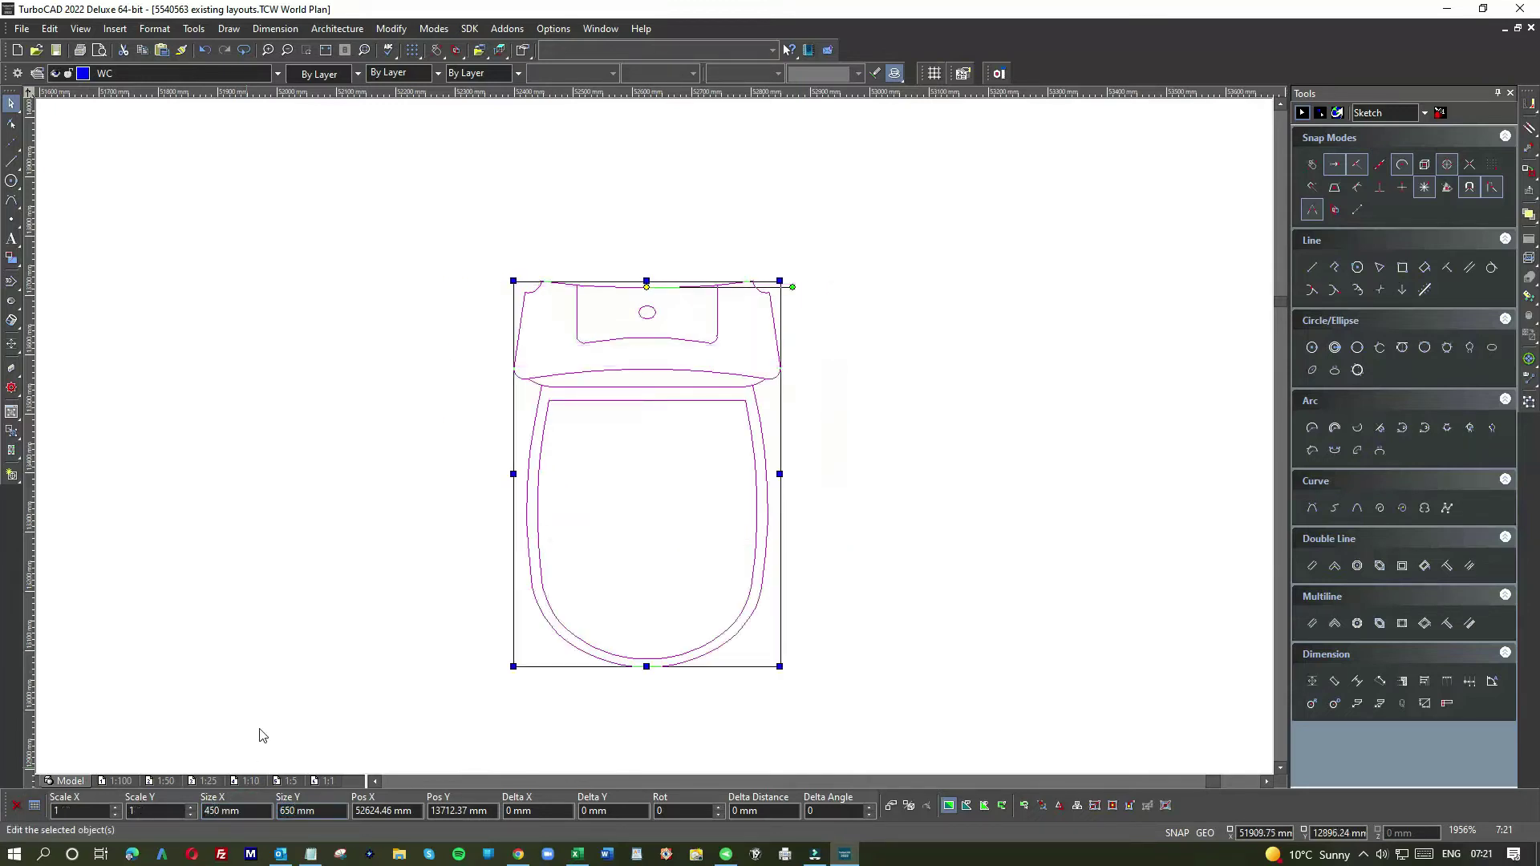
scroll(686, 479, down, 4)
click(777, 430)
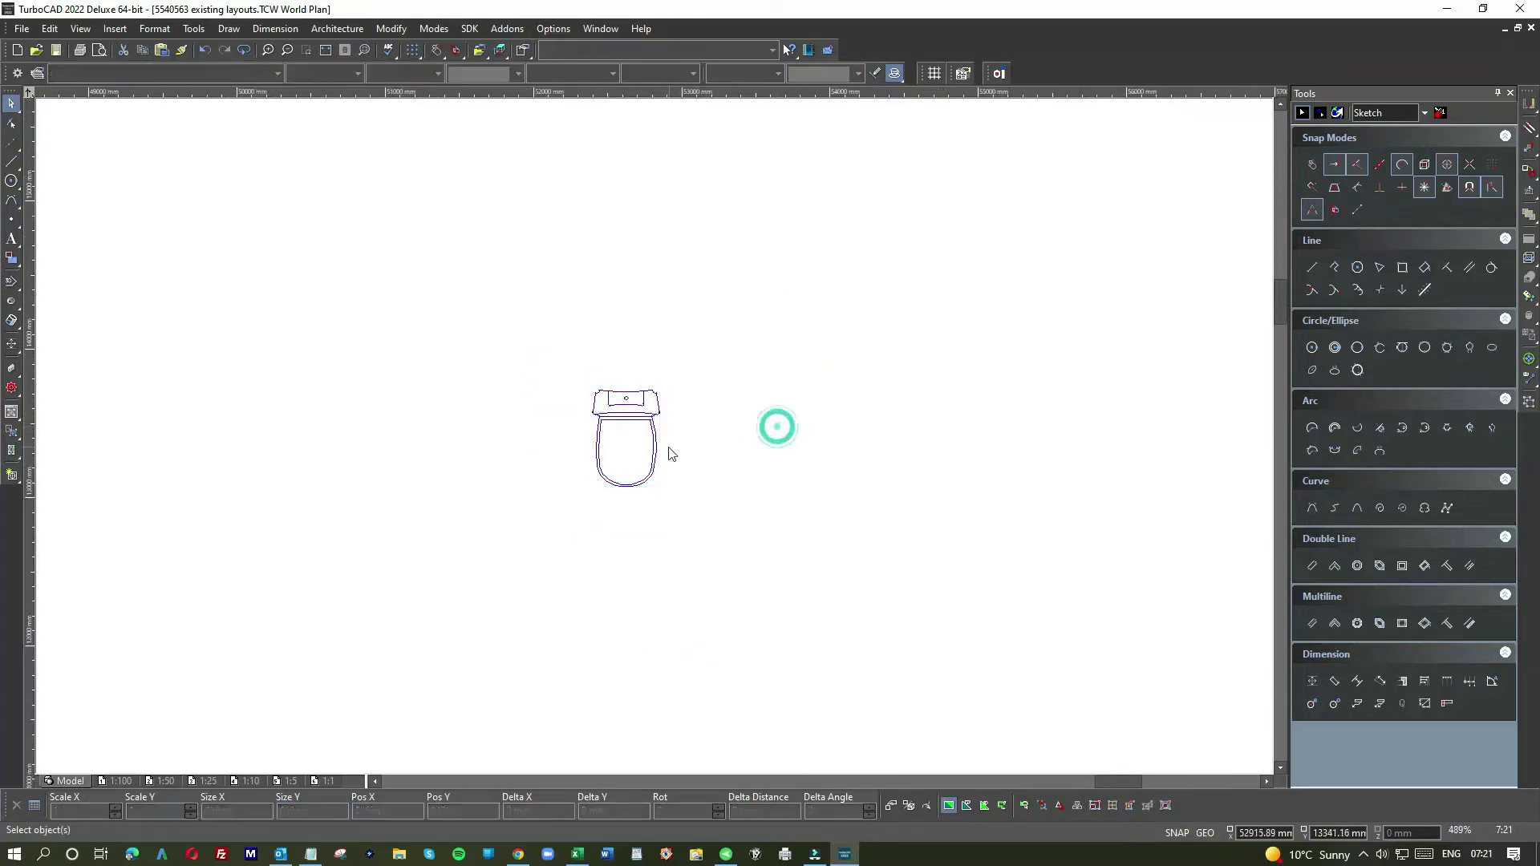
Move the resized toilet beside the first floor plan, just below the 900 mm shower tray, and deselect it.
click(654, 454)
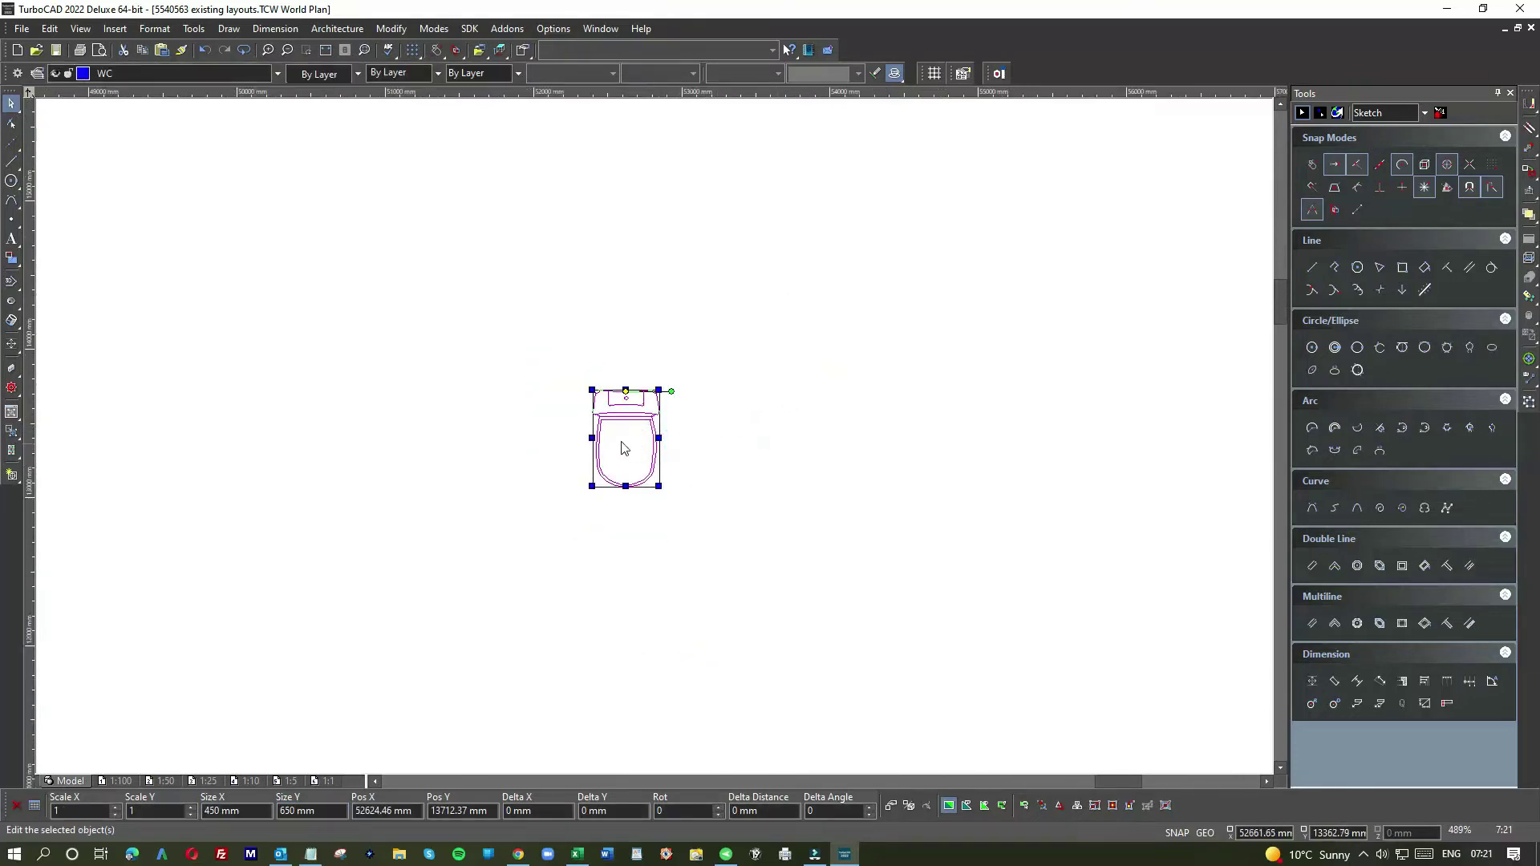
scroll(625, 448, down, 4)
scroll(646, 401, up, 3)
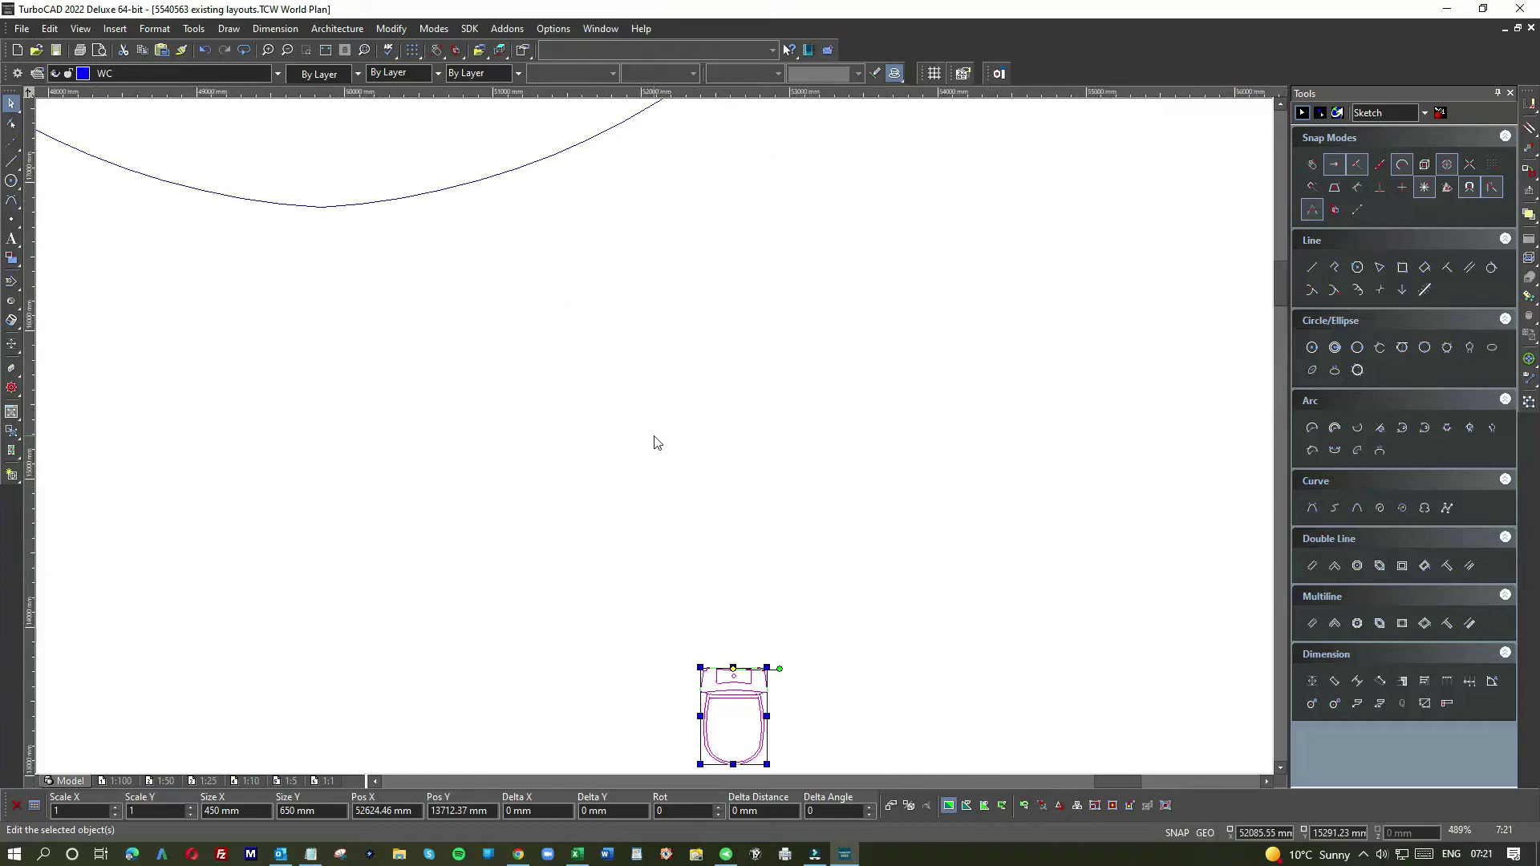
scroll(653, 436, down, 5)
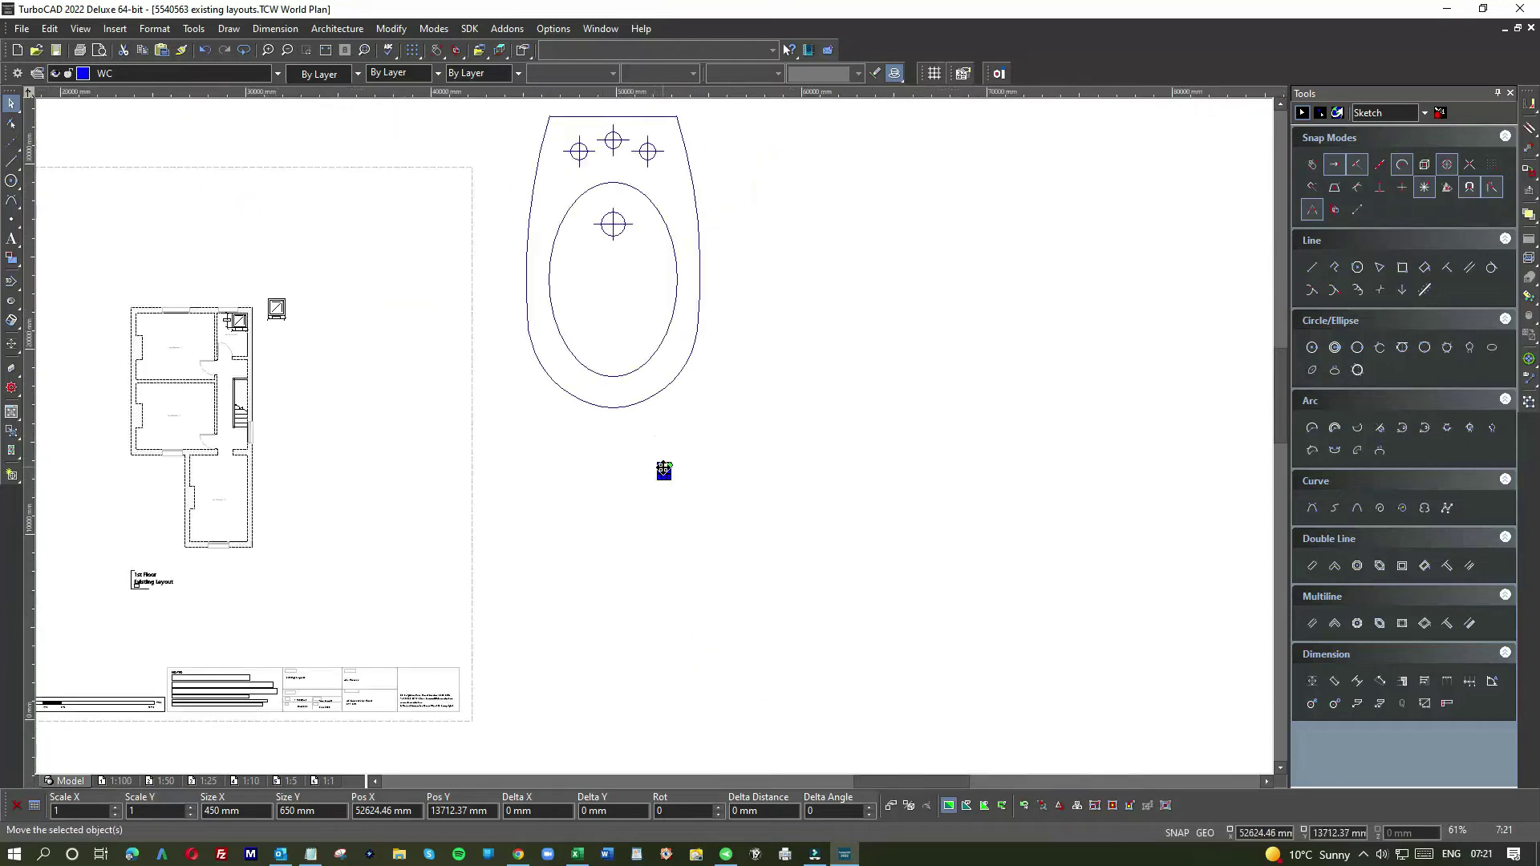
drag(665, 470, 275, 344)
scroll(275, 344, up, 5)
click(733, 381)
click(684, 476)
drag(684, 476, 696, 366)
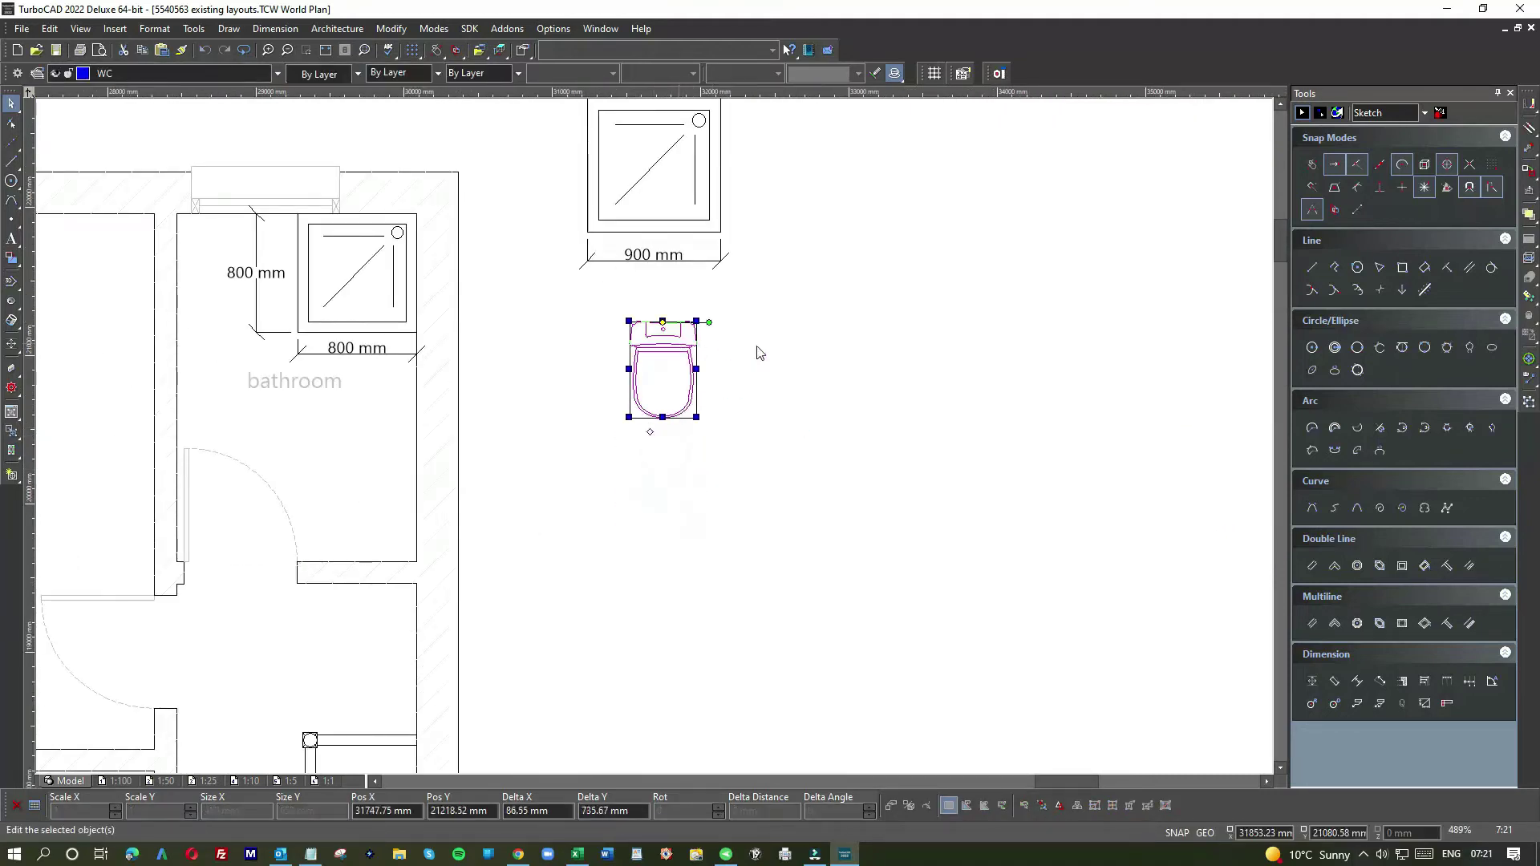
click(770, 346)
scroll(768, 409, down, 10)
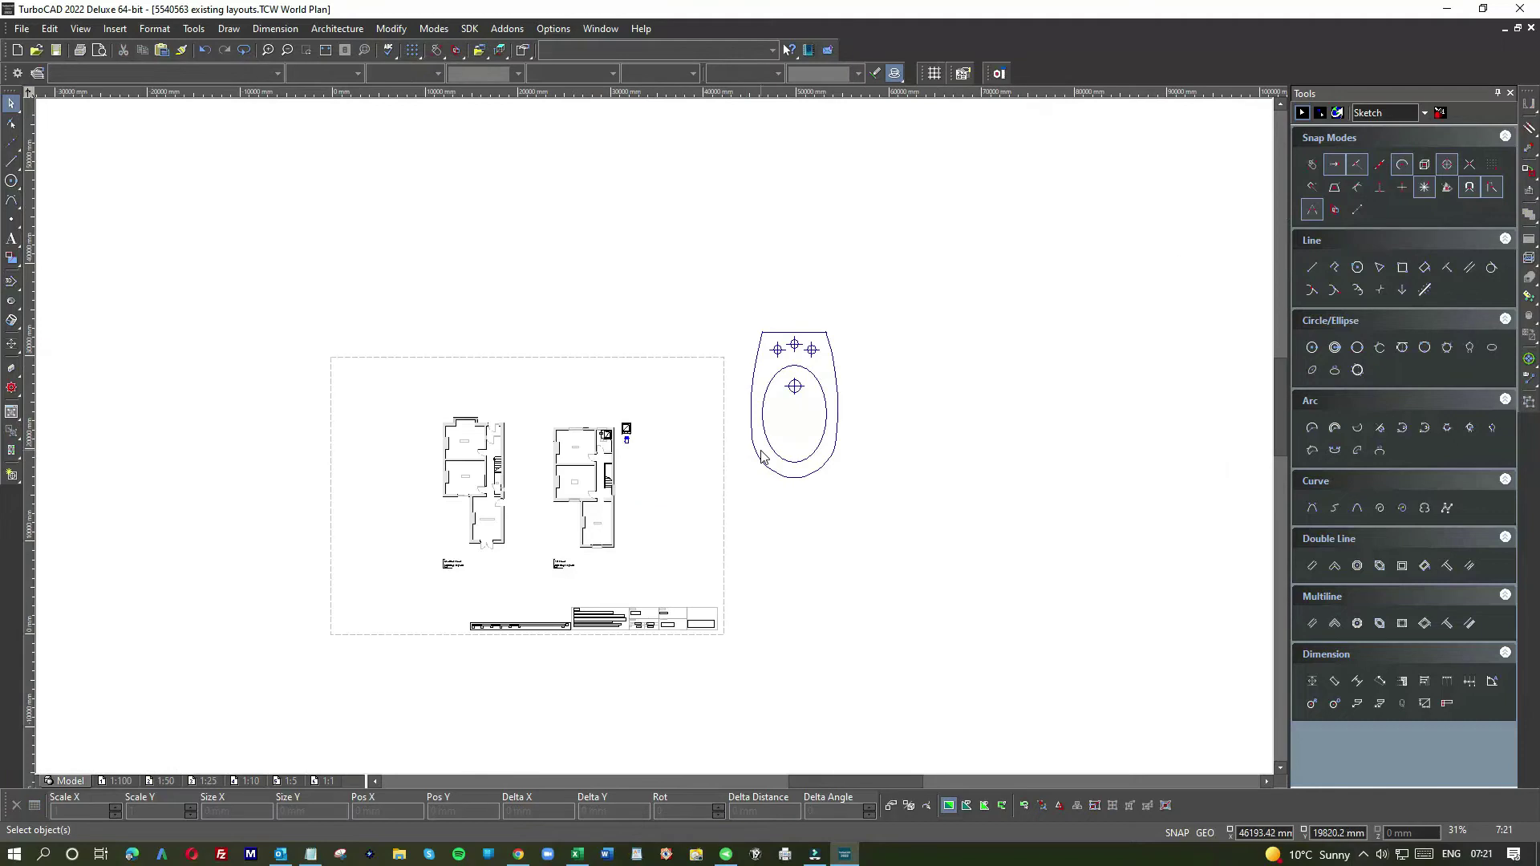
Resize the oversized bidet block to 450 mm in X and 650 mm in Y.
click(760, 455)
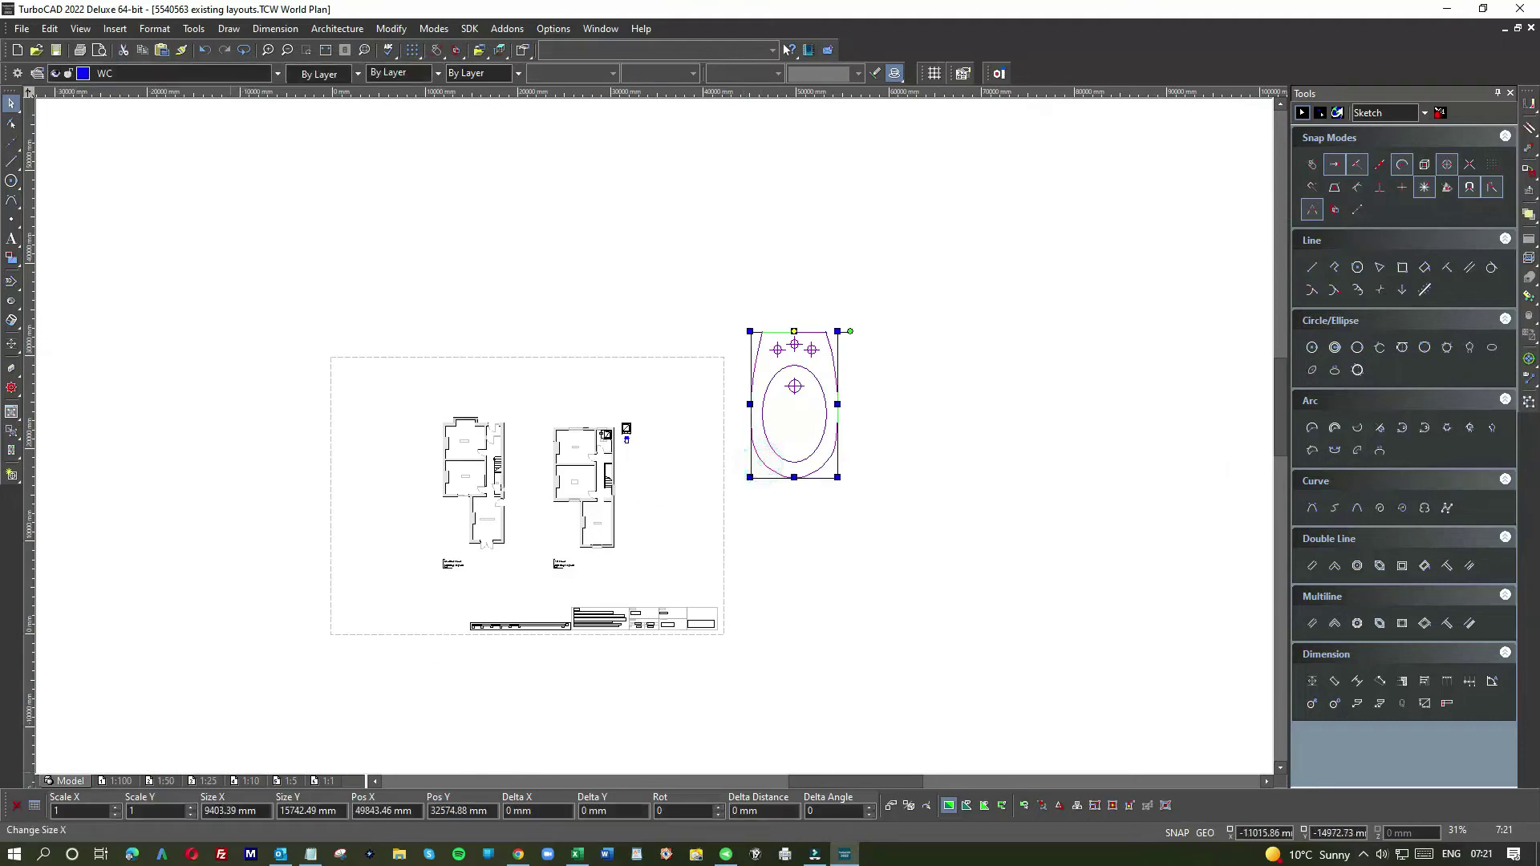
click(233, 811)
text(450)
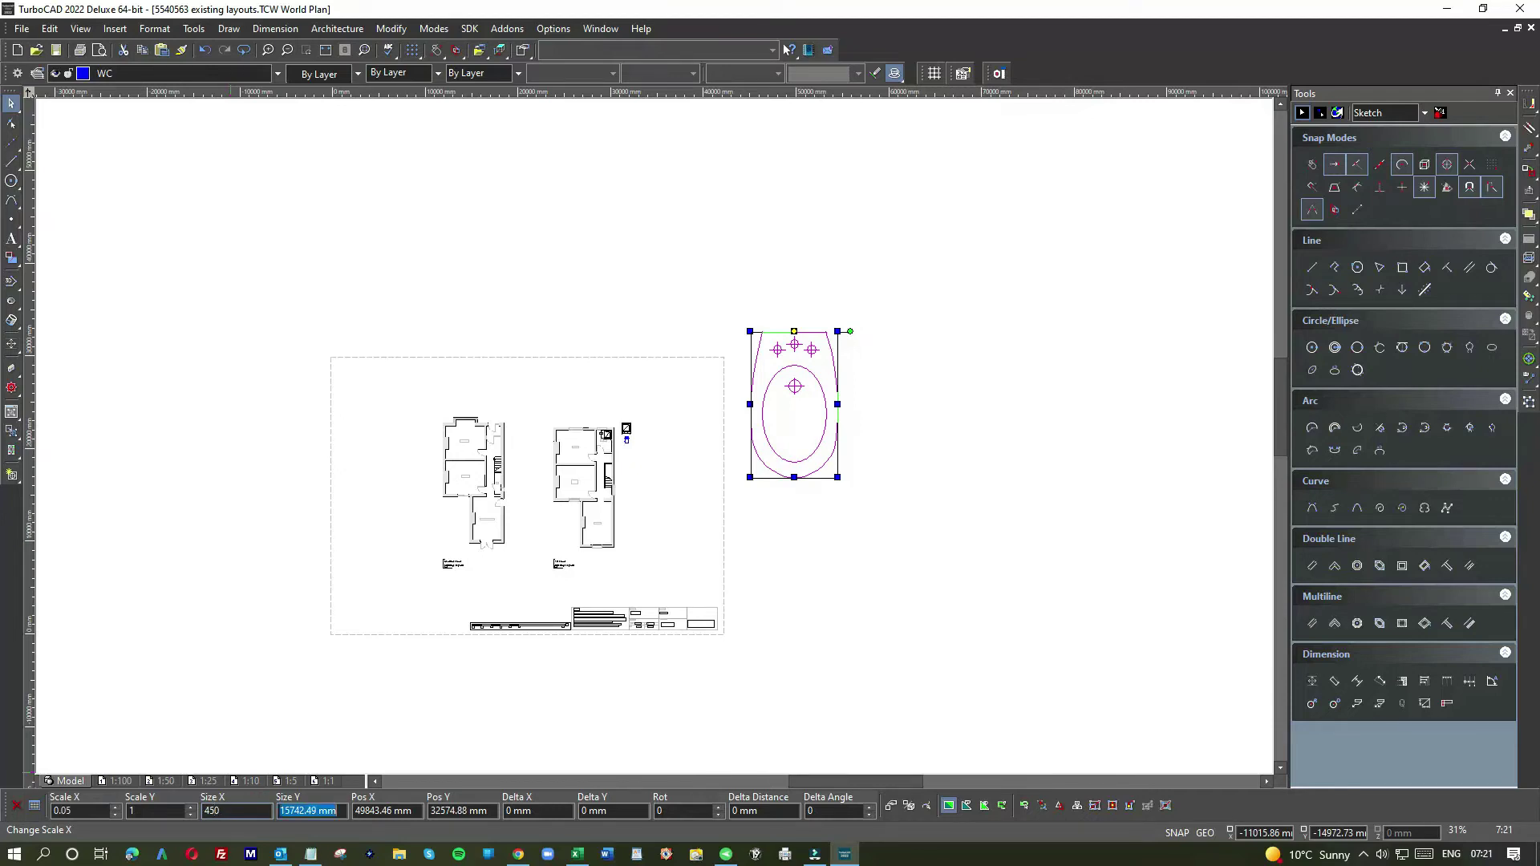
key(Return)
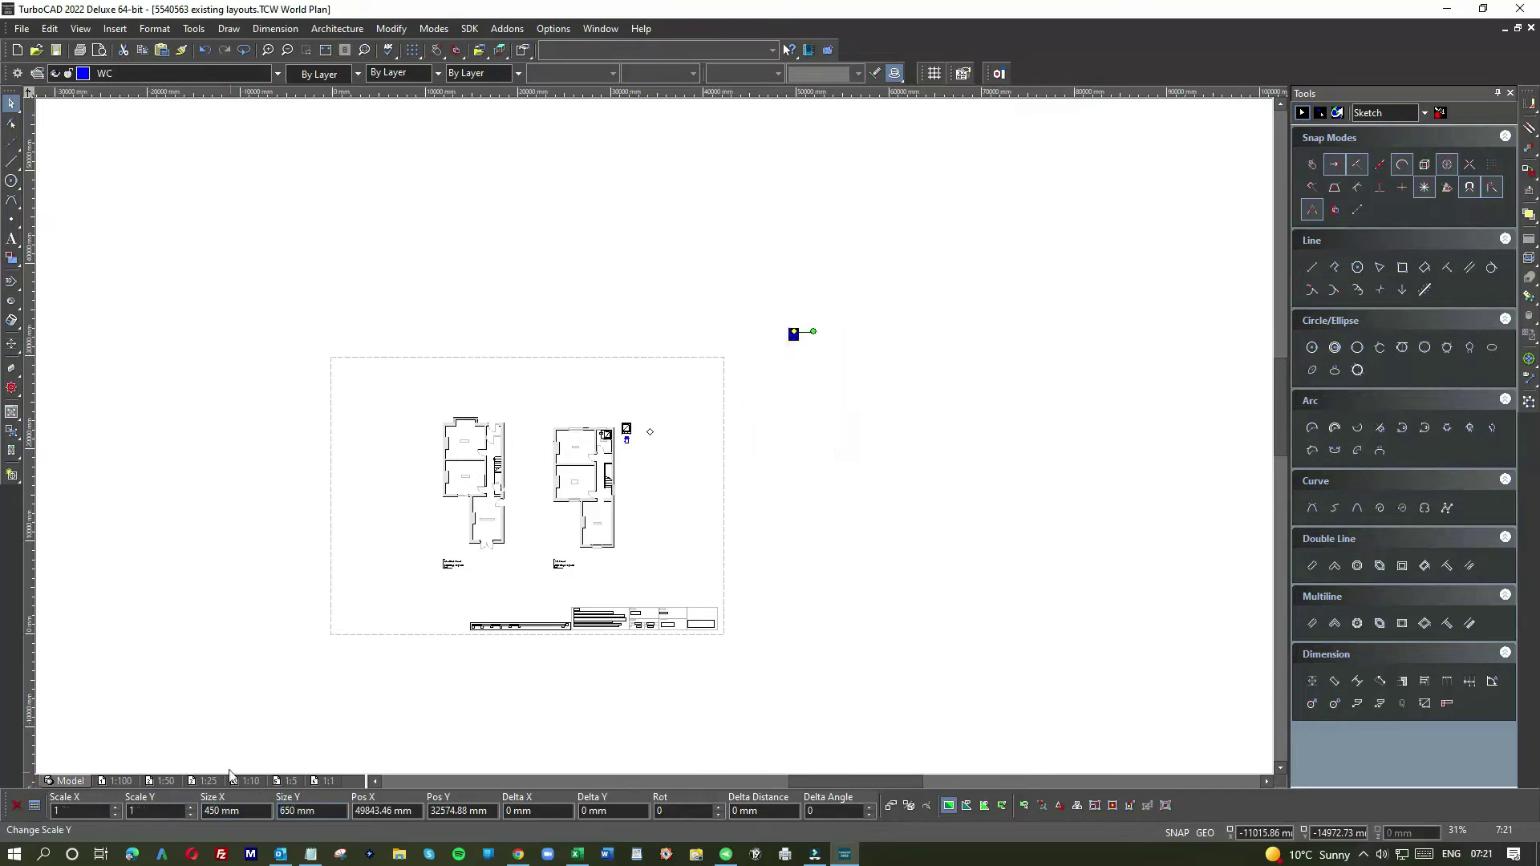
Move the resized bidet into the first floor bathroom, below the 800 mm shower tray, and deselect it.
drag(794, 332, 639, 463)
scroll(634, 457, up, 3)
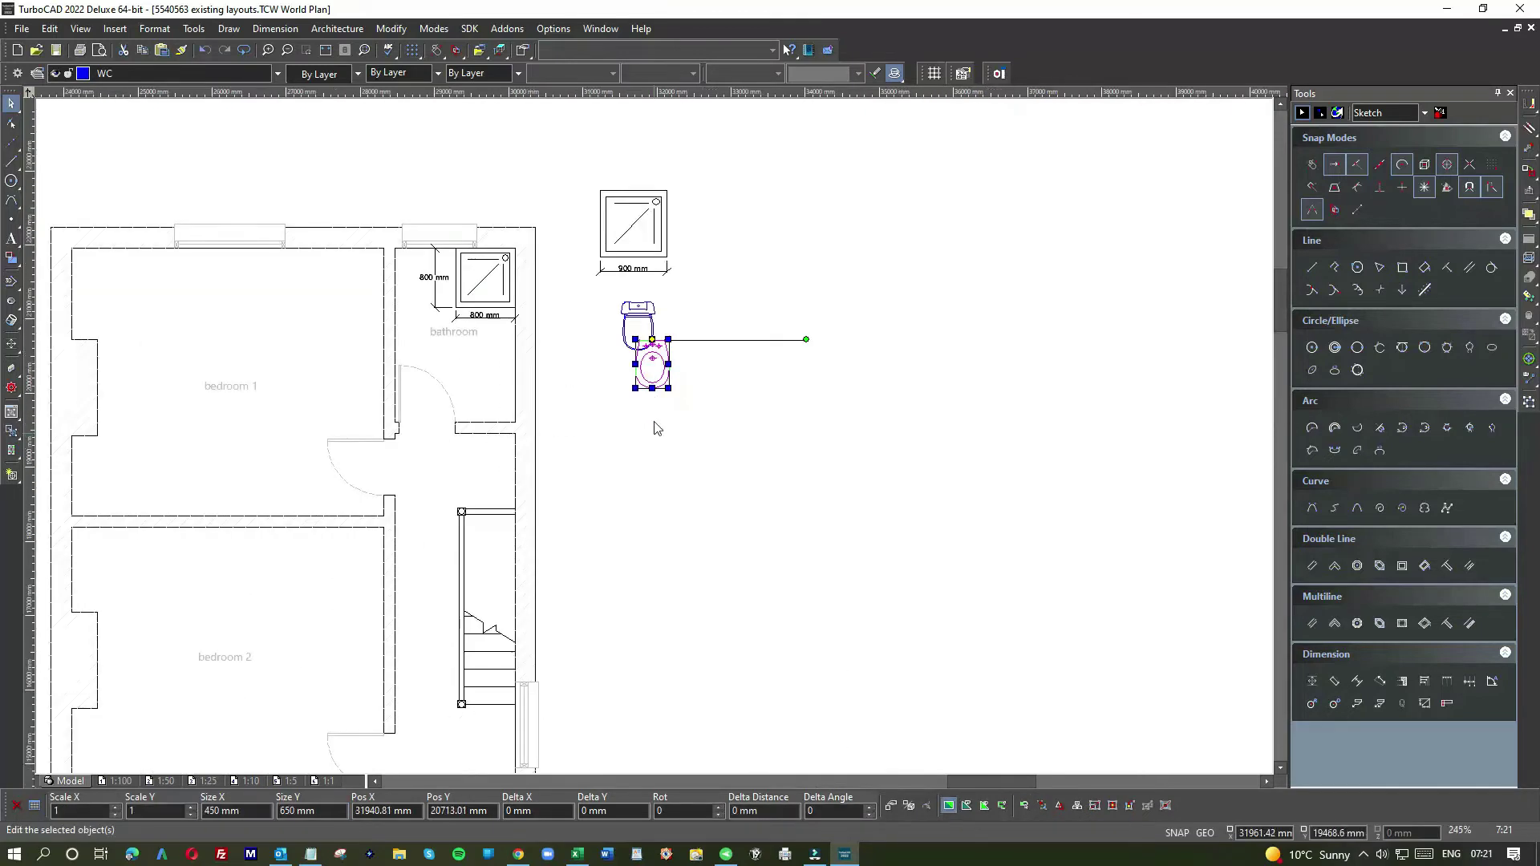
drag(643, 361, 477, 374)
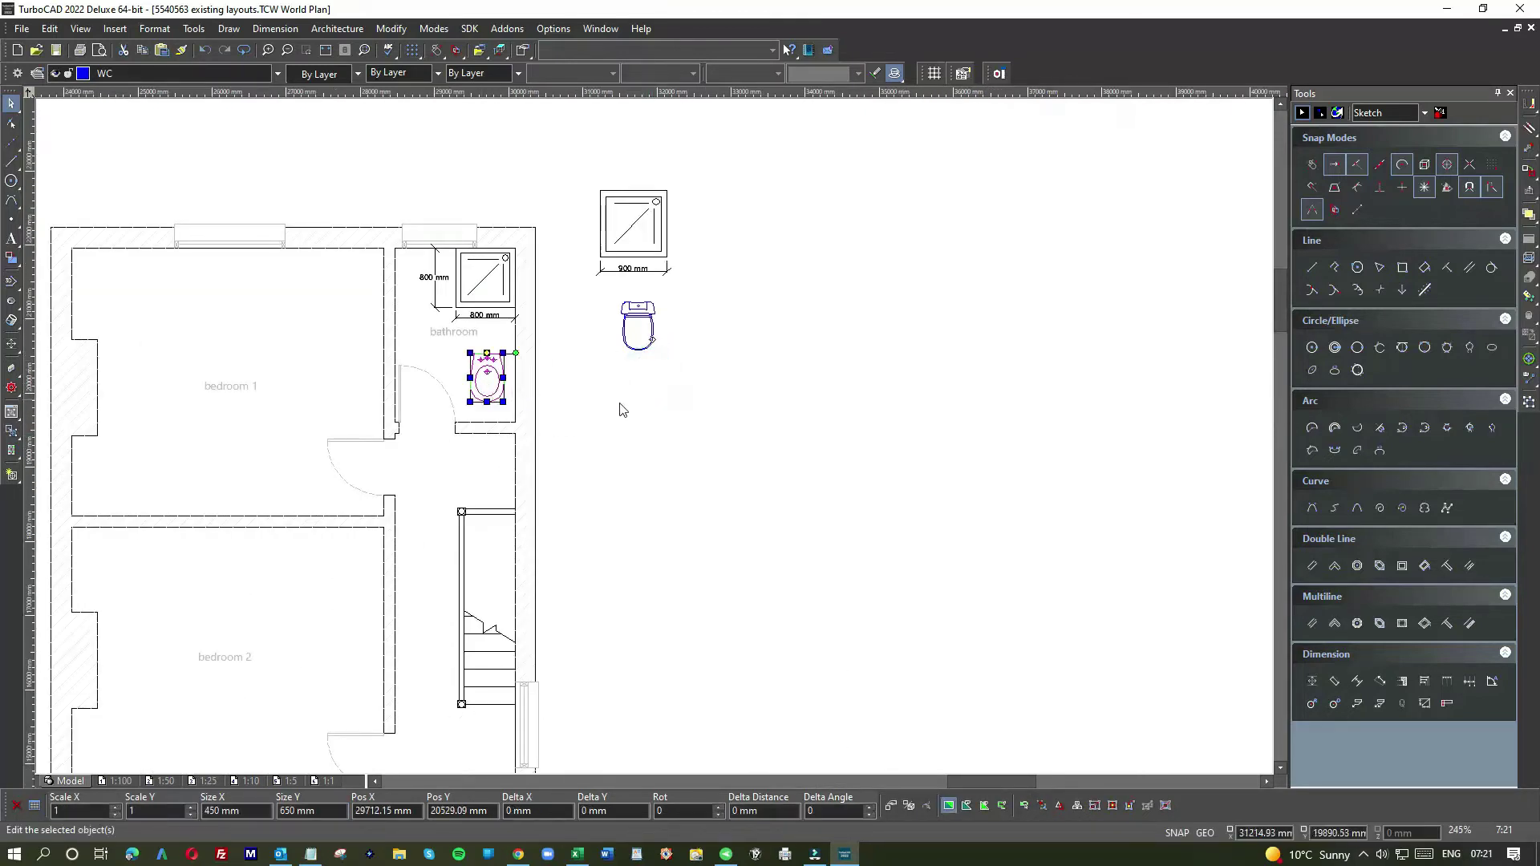
click(619, 403)
Rotate the bidet so its rear faces the bathroom's right-hand wall and move it up to that wall.
click(489, 384)
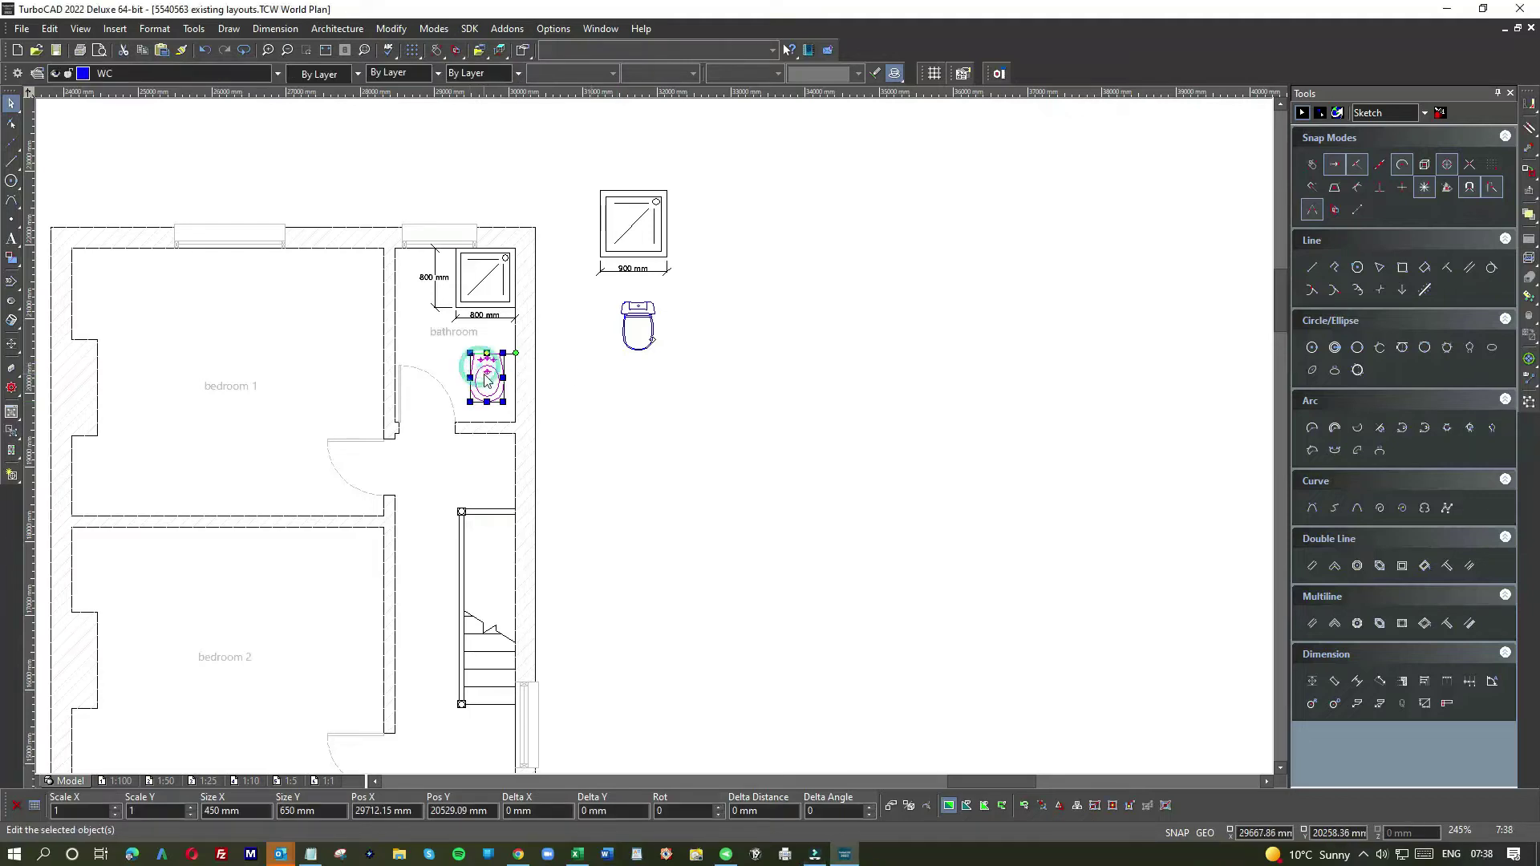
scroll(481, 380, up, 4)
drag(786, 356, 739, 441)
drag(635, 361, 747, 344)
scroll(657, 442, down, 4)
Rotate the toilet to 270 degrees and place it against the bathroom's right-hand wall, below the bidet.
click(731, 432)
drag(763, 381, 577, 466)
scroll(577, 465, up, 6)
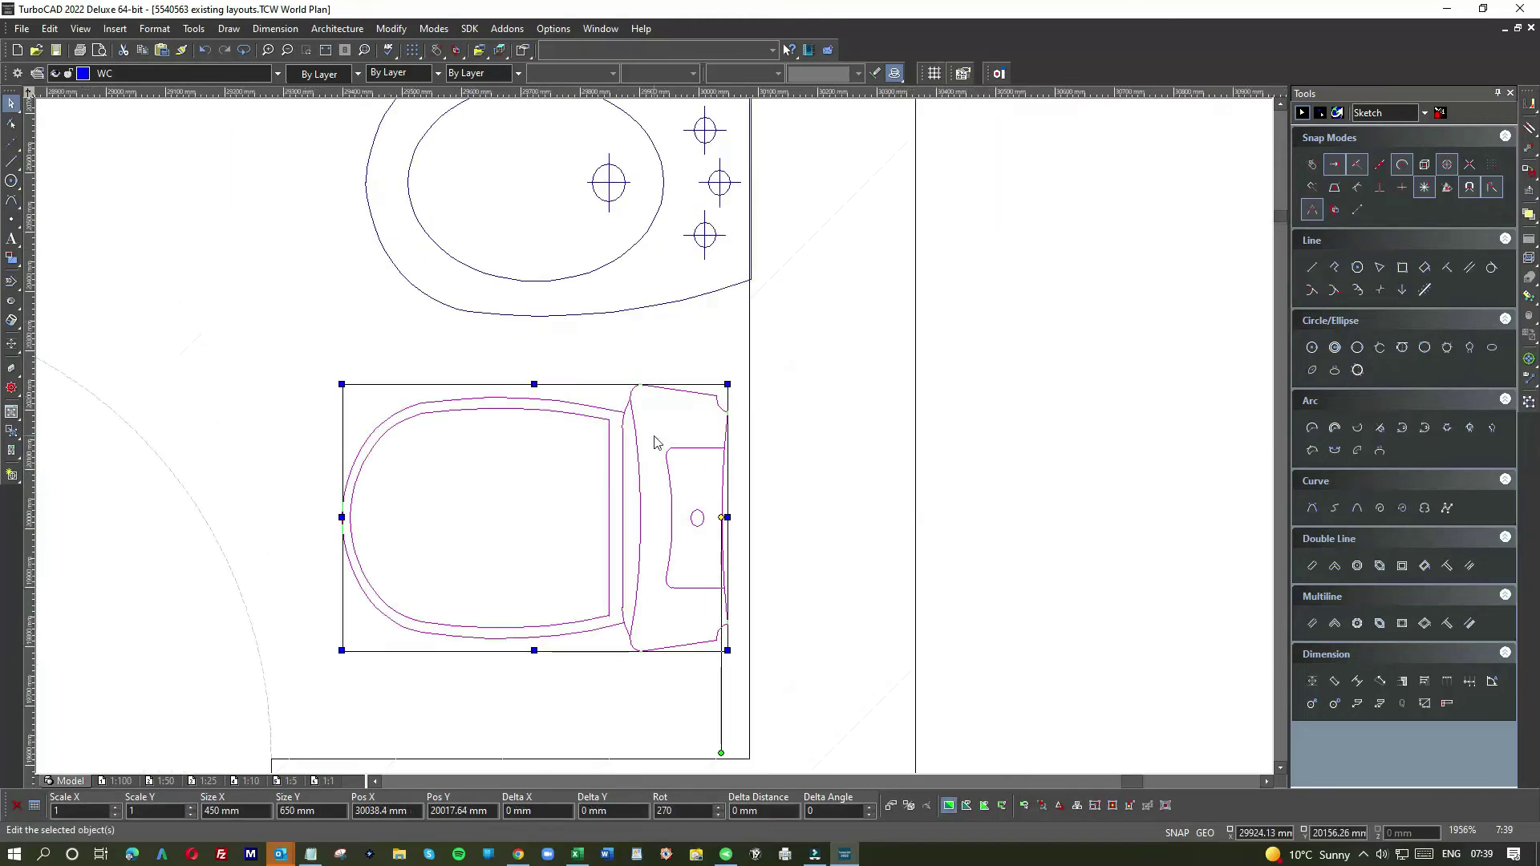
drag(705, 498, 723, 499)
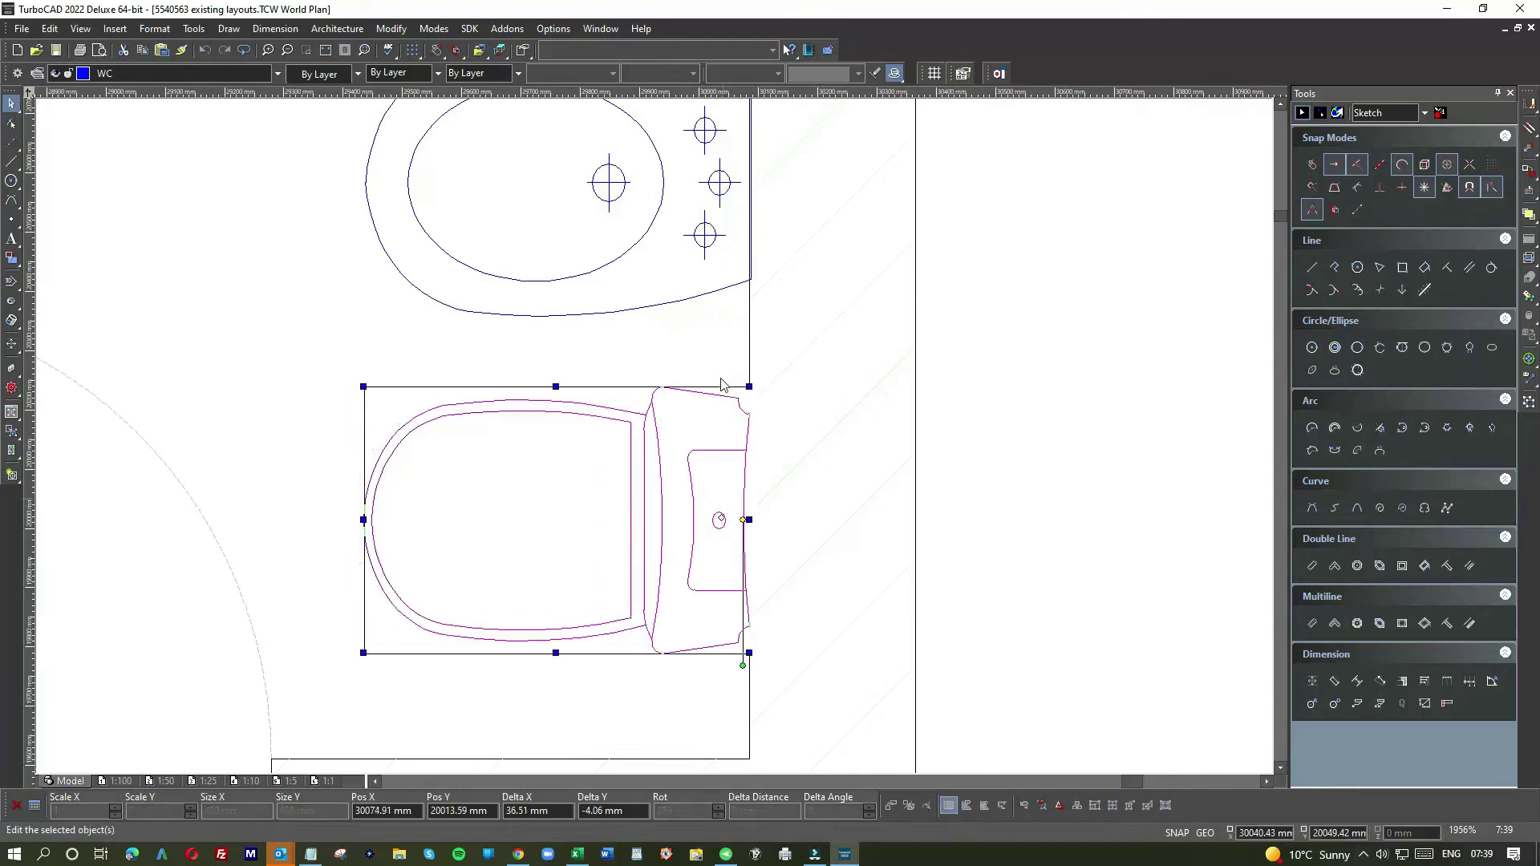
Shift the bidet slightly so its rear edge sits flush on the face of the bathroom wall.
click(708, 290)
scroll(654, 443, up, 2)
scroll(655, 443, up, 4)
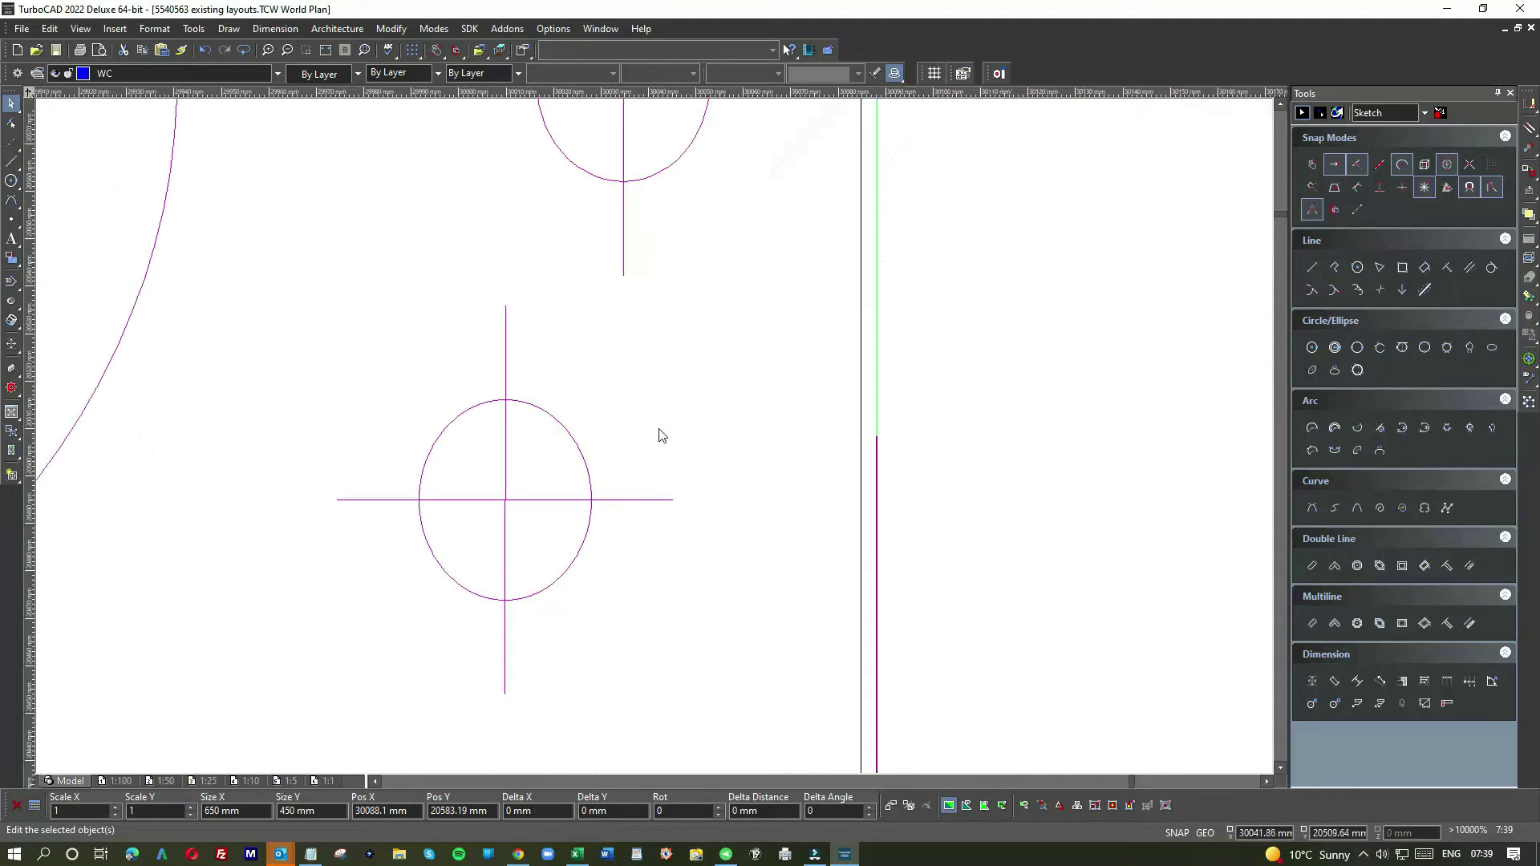
drag(770, 406, 759, 403)
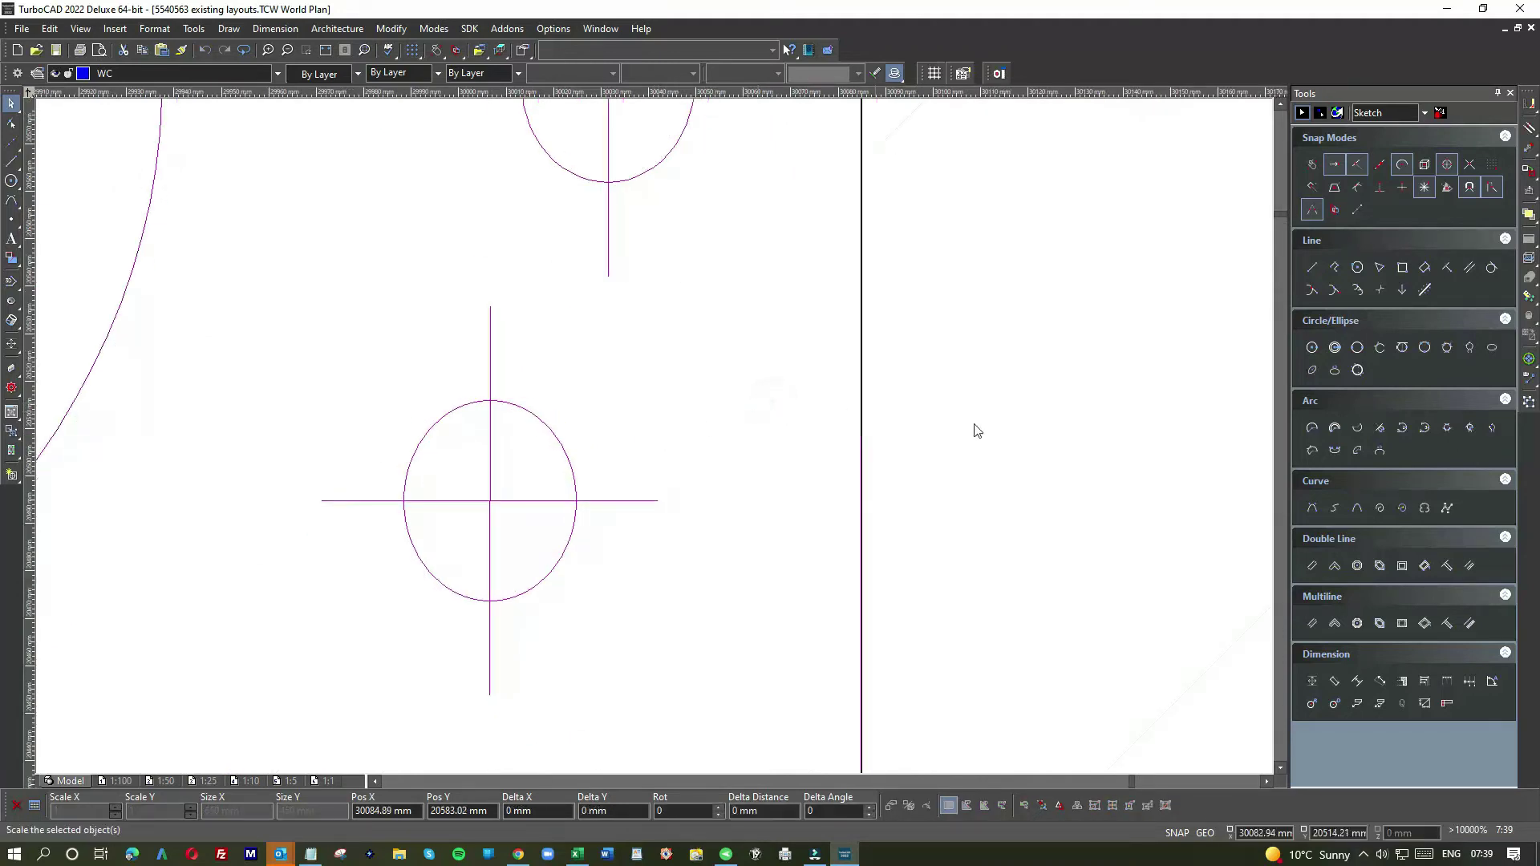
scroll(655, 442, down, 4)
scroll(655, 443, down, 3)
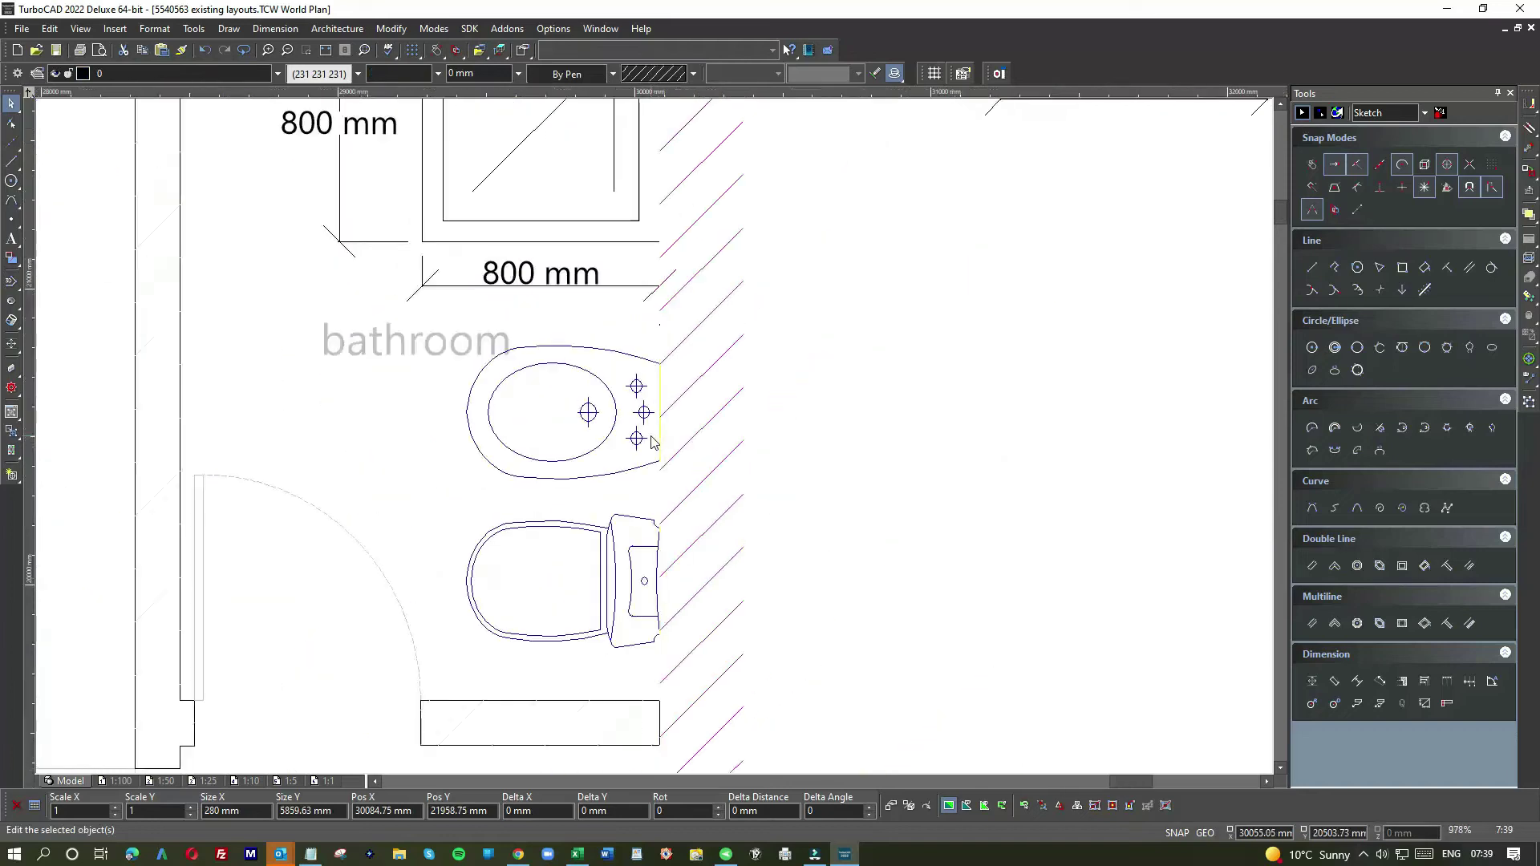
Move the bidet out of the bathroom into the empty area beside the plan and deselect it.
click(580, 482)
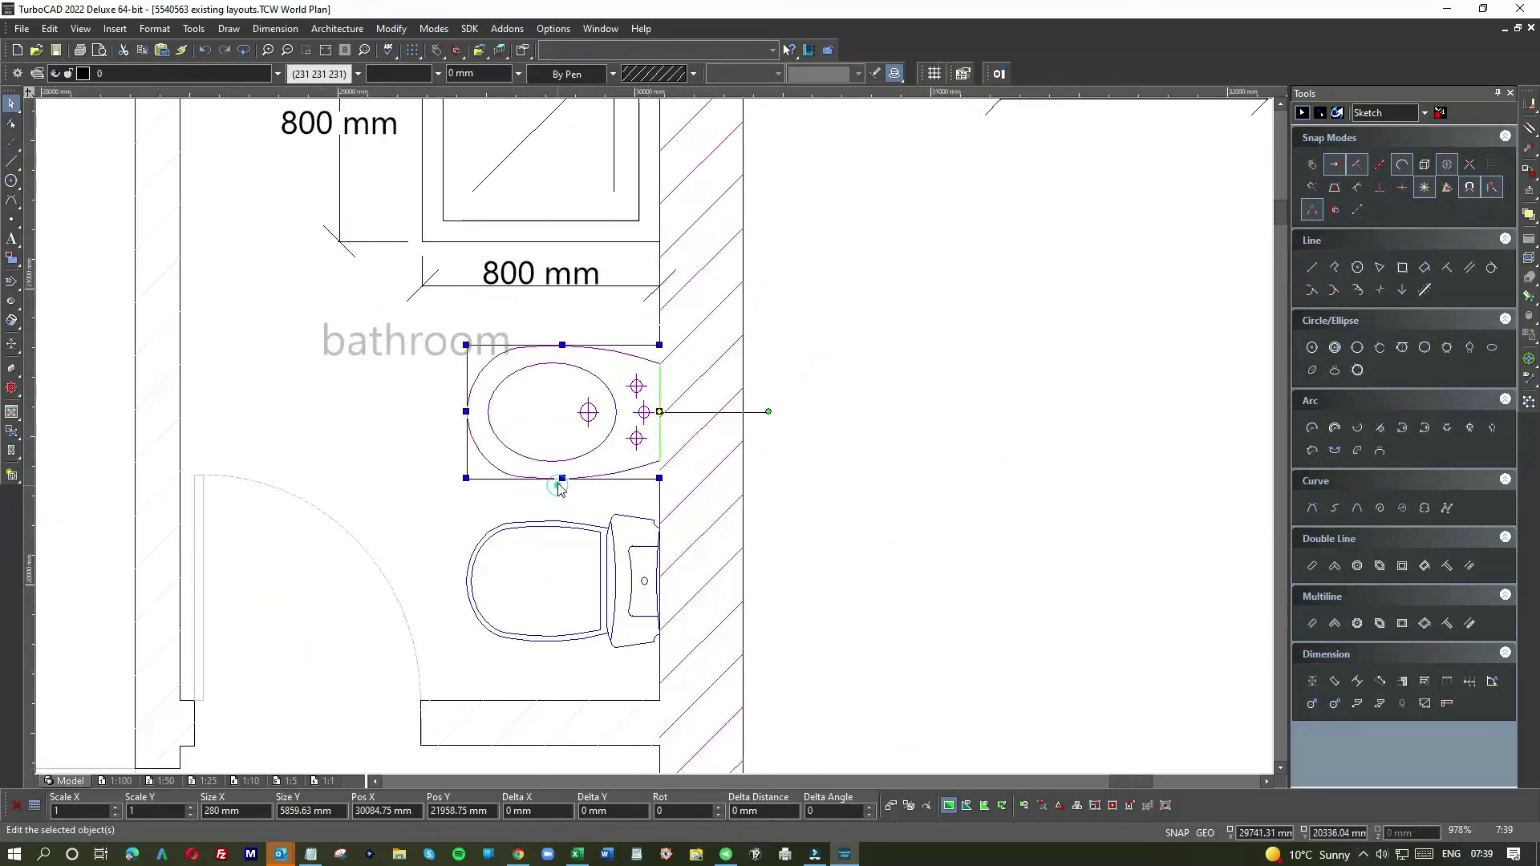
scroll(656, 436, down, 2)
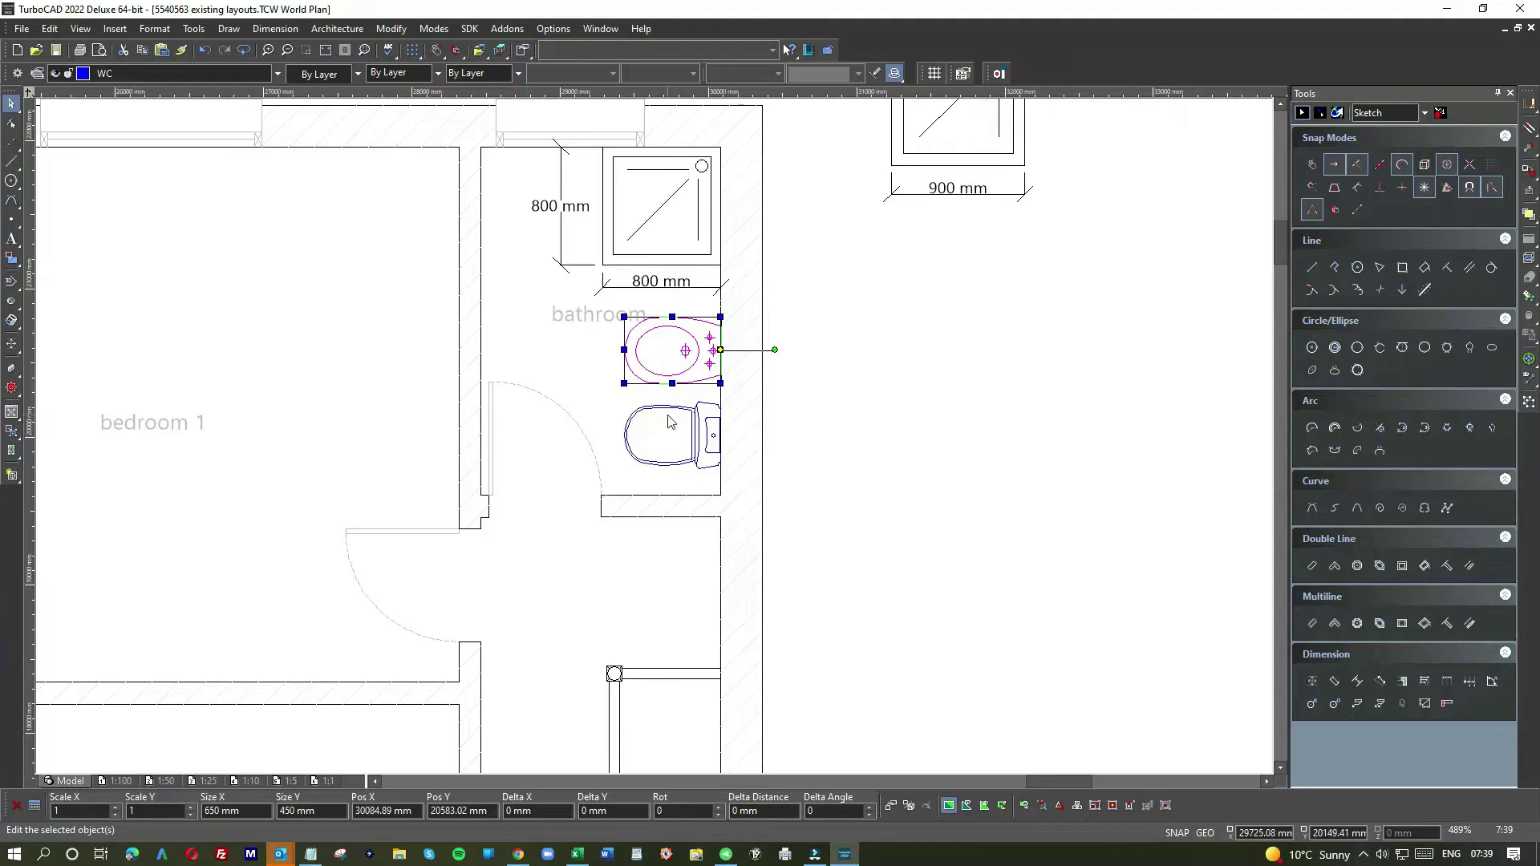
drag(663, 365, 856, 356)
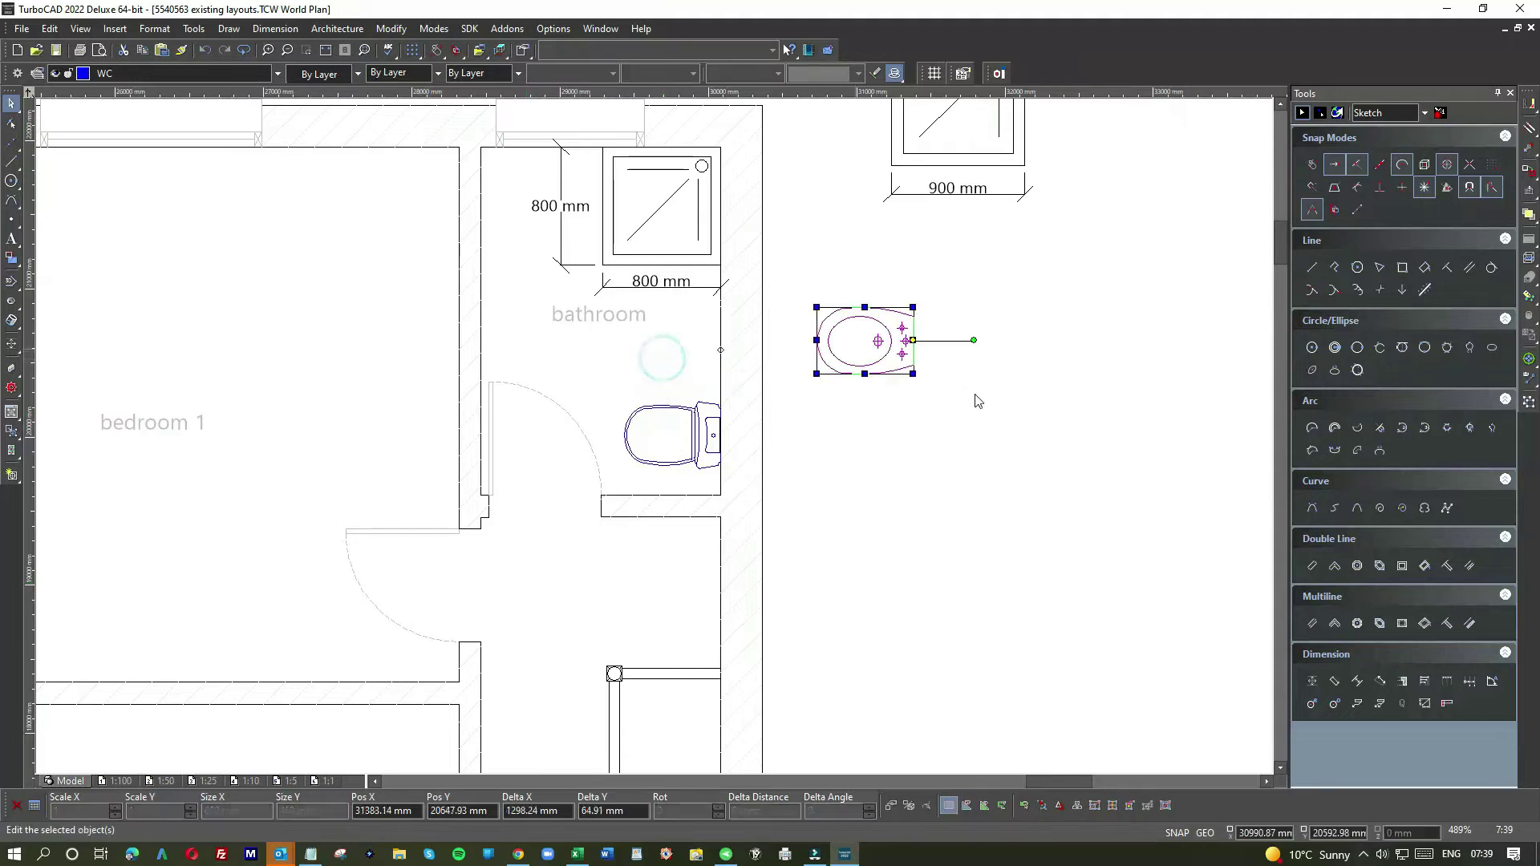
click(975, 396)
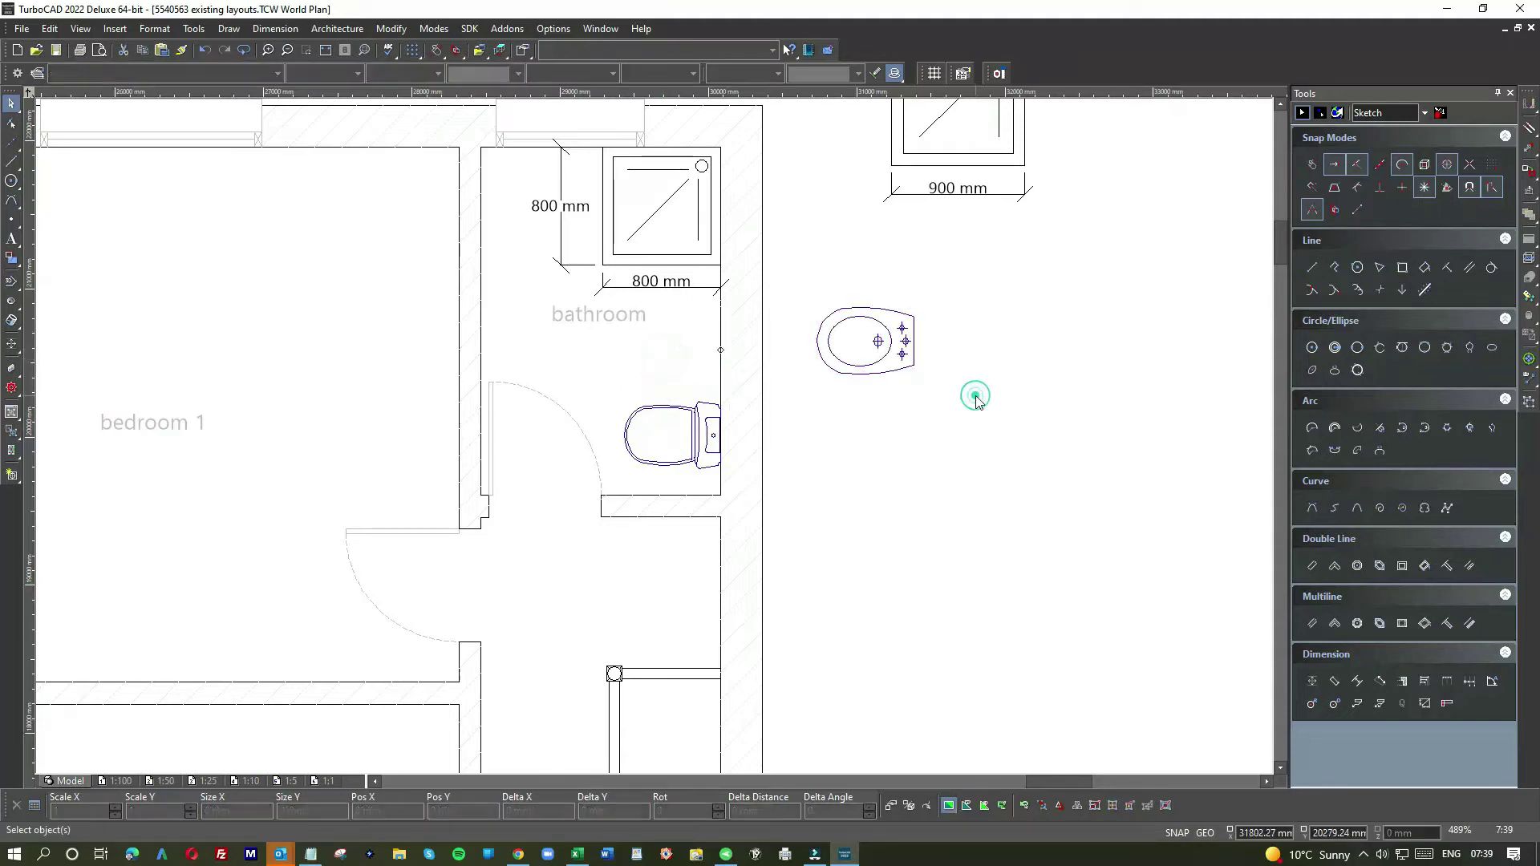
Explode the bidet block into separate objects and deselect them.
click(866, 374)
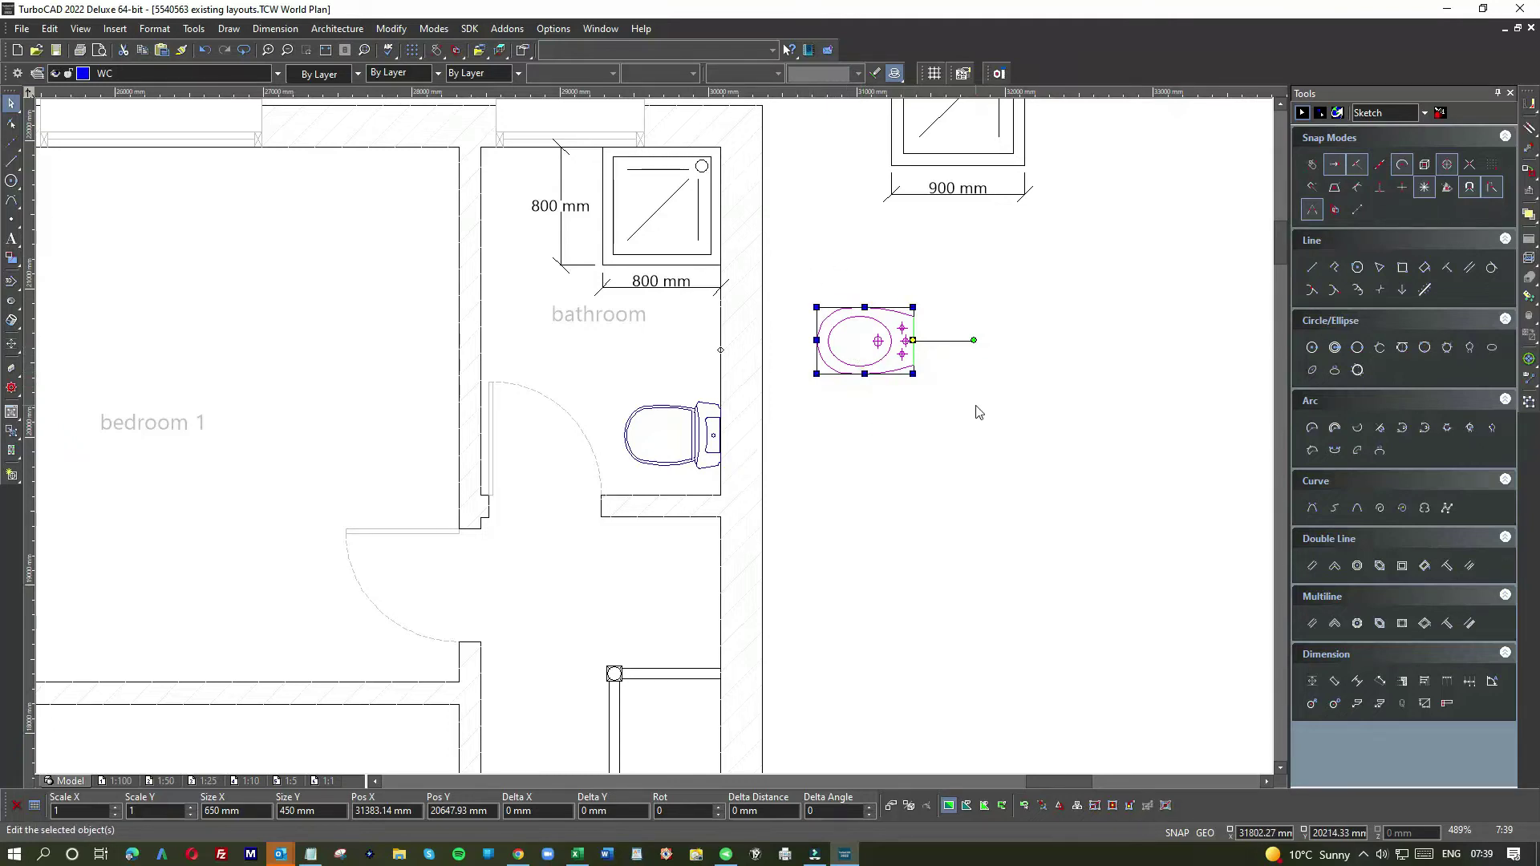
click(1530, 405)
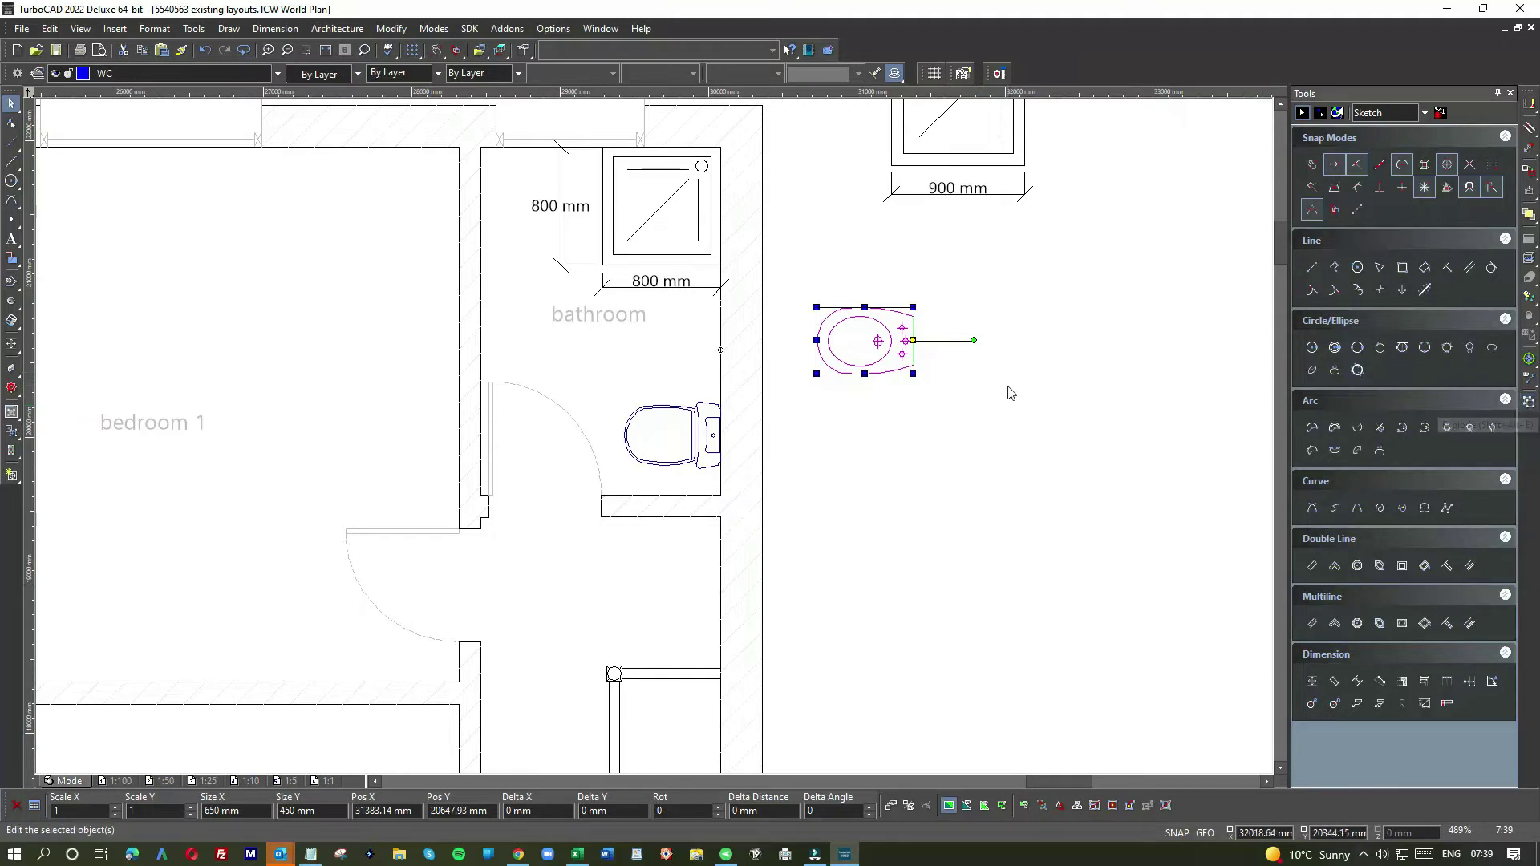
click(862, 365)
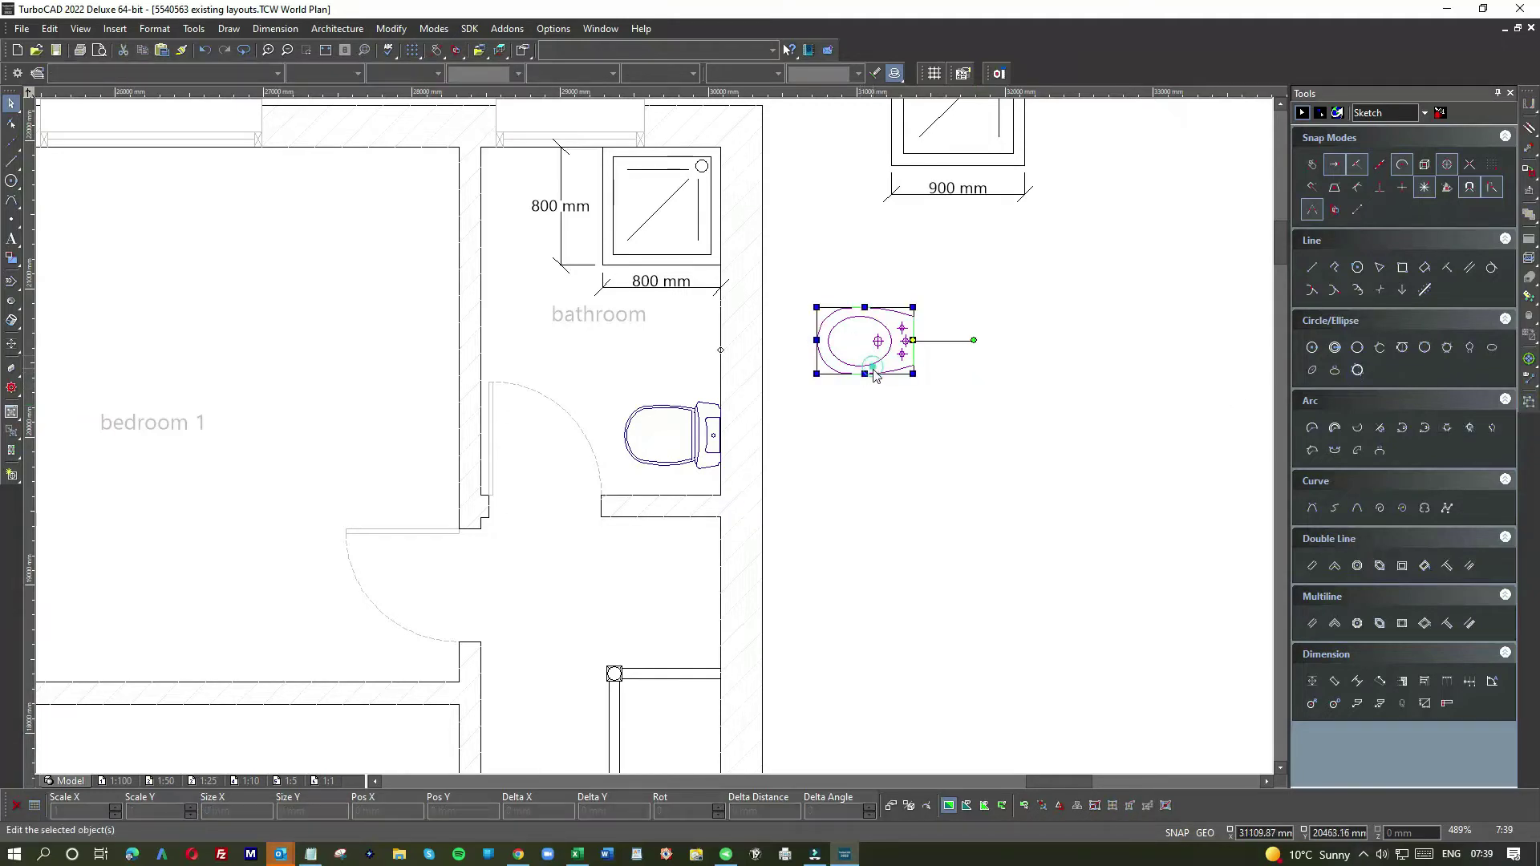
click(1530, 404)
click(932, 401)
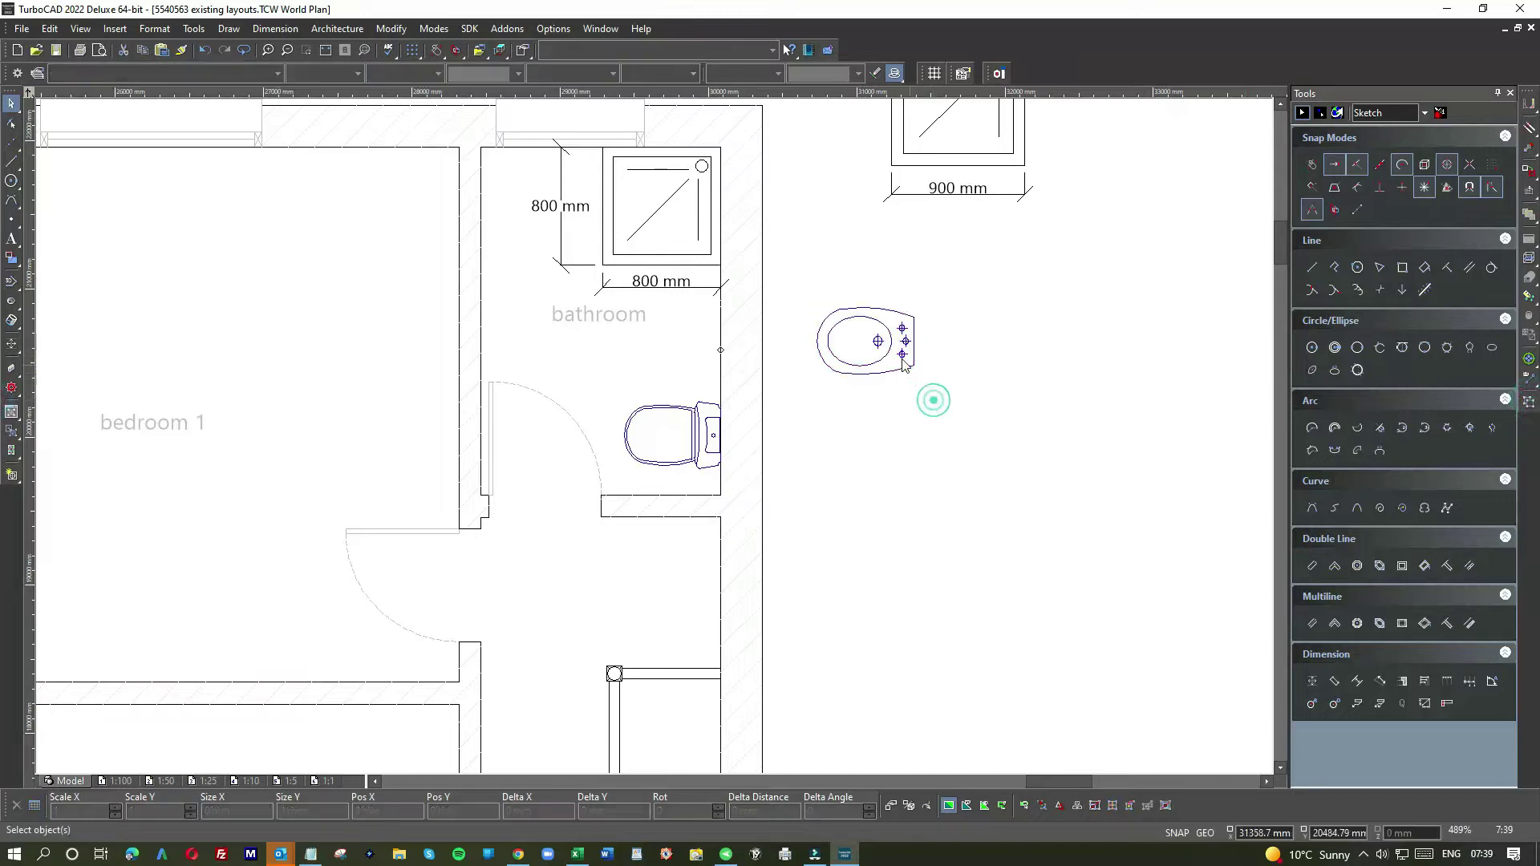
Delete both halves of the straight line along the bidet's rear edge.
scroll(899, 355, up, 1)
scroll(656, 442, up, 1)
drag(630, 407, 706, 473)
click(765, 416)
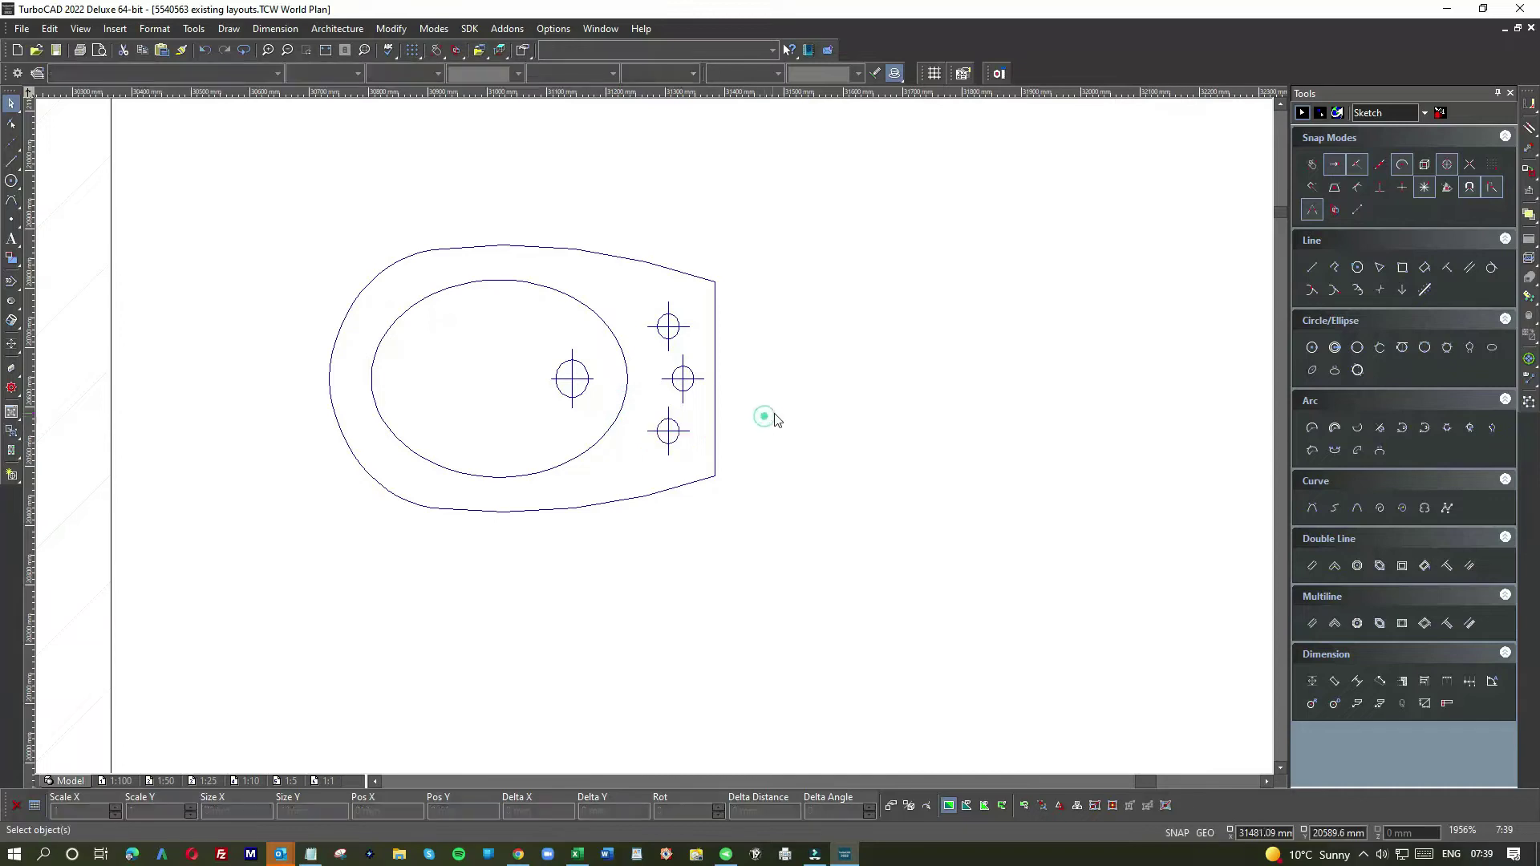
drag(650, 388, 707, 484)
click(806, 437)
click(714, 393)
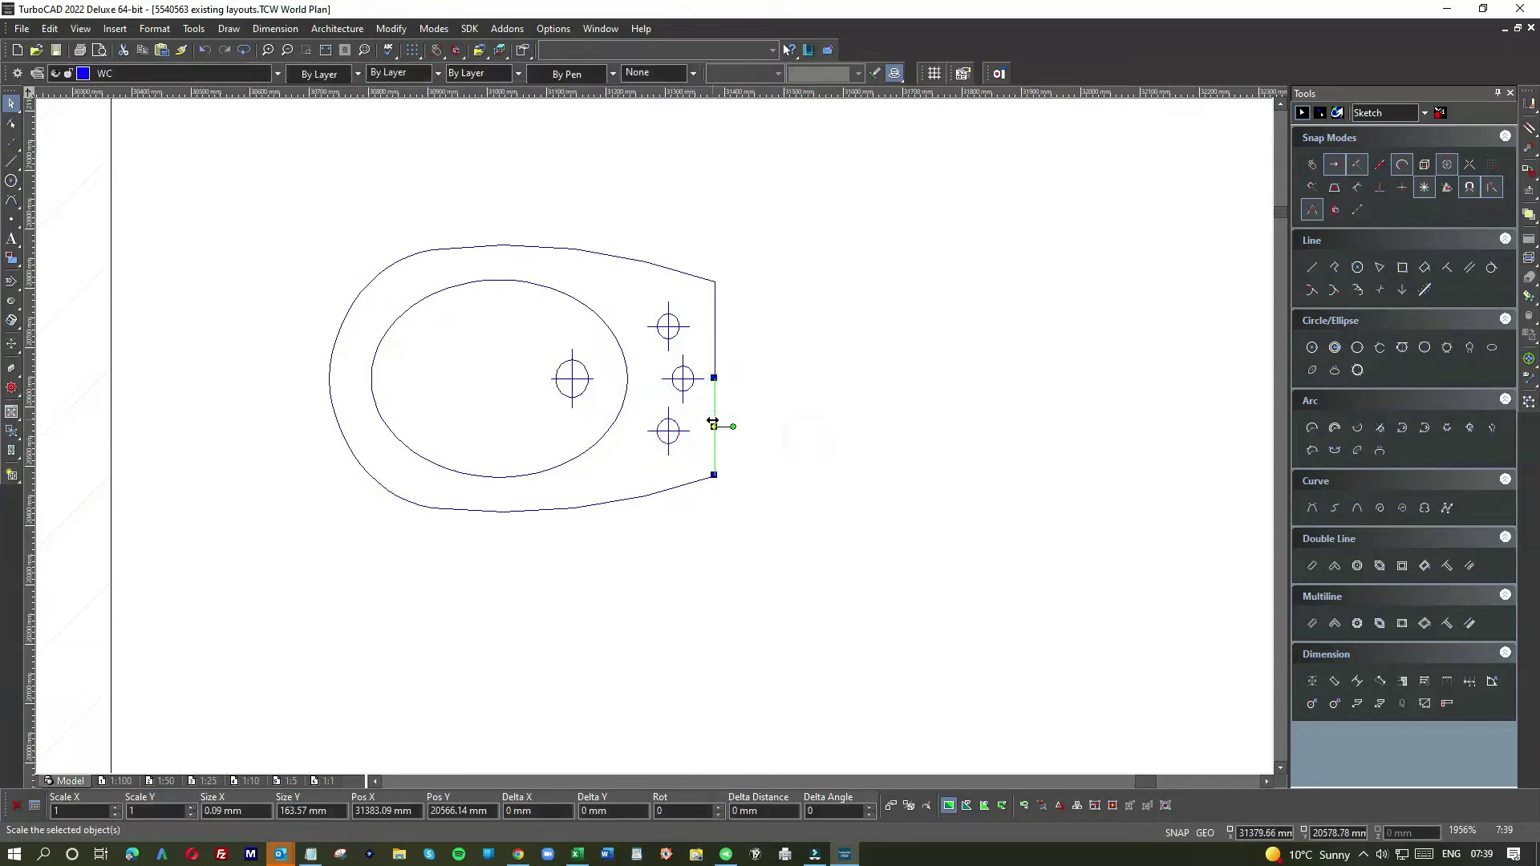
key(Delete)
click(716, 343)
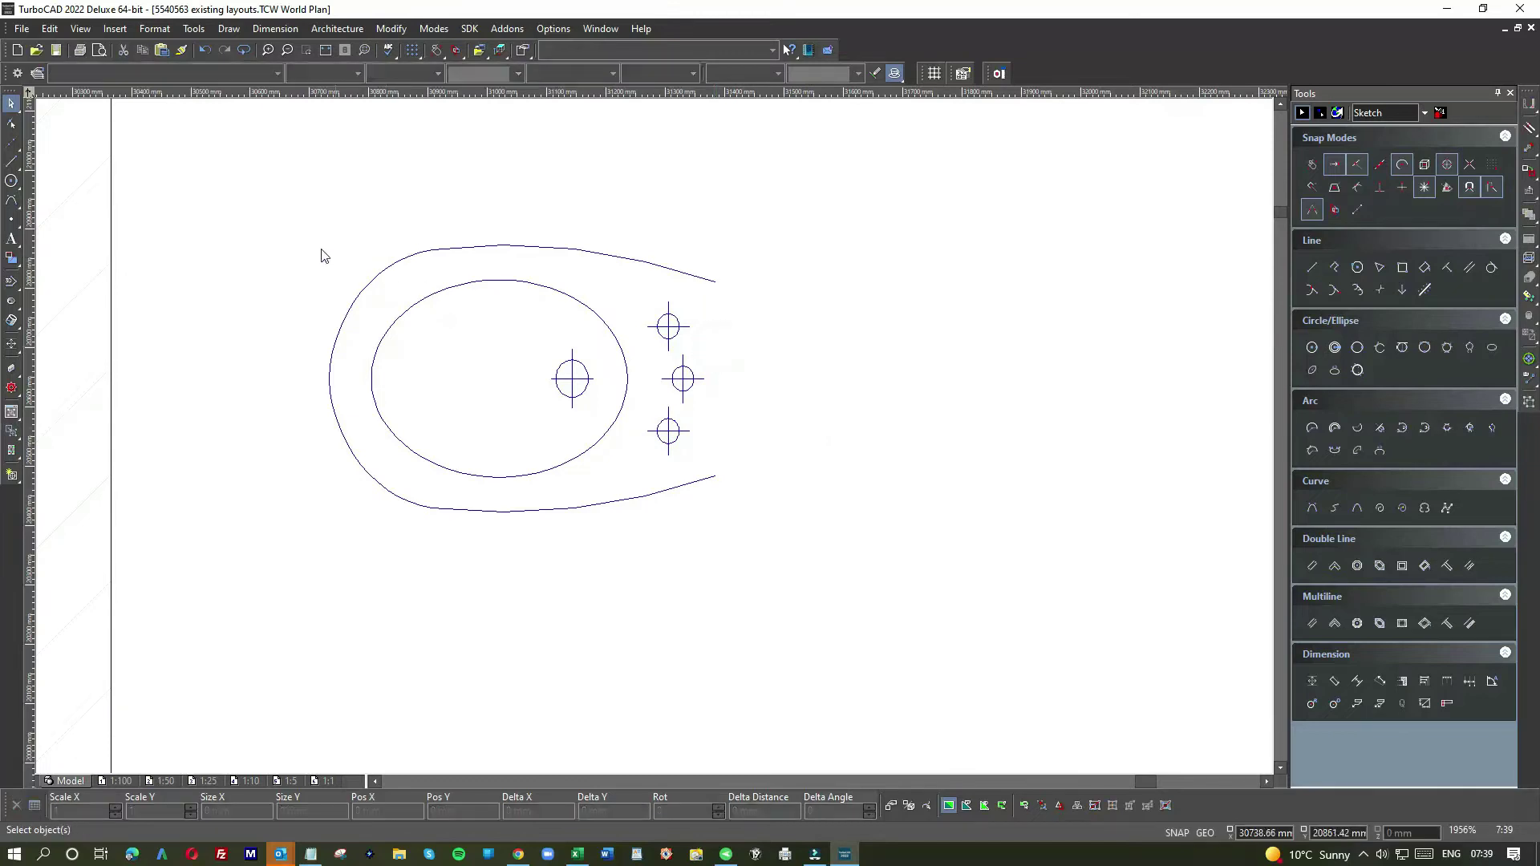
Set the line colour of all the bidet's objects to black and deselect them.
drag(306, 219, 853, 533)
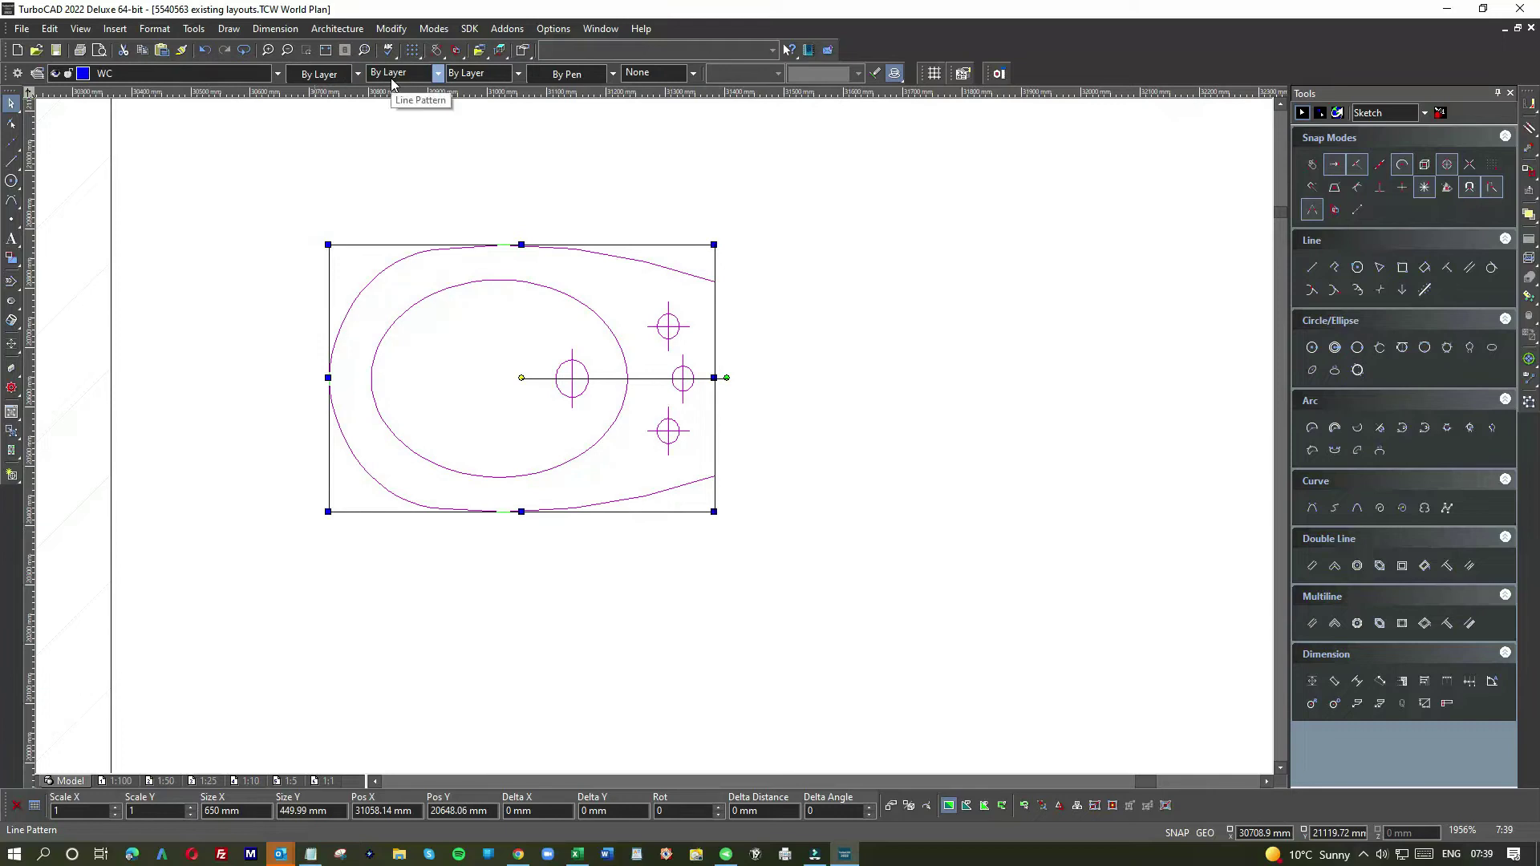
click(332, 78)
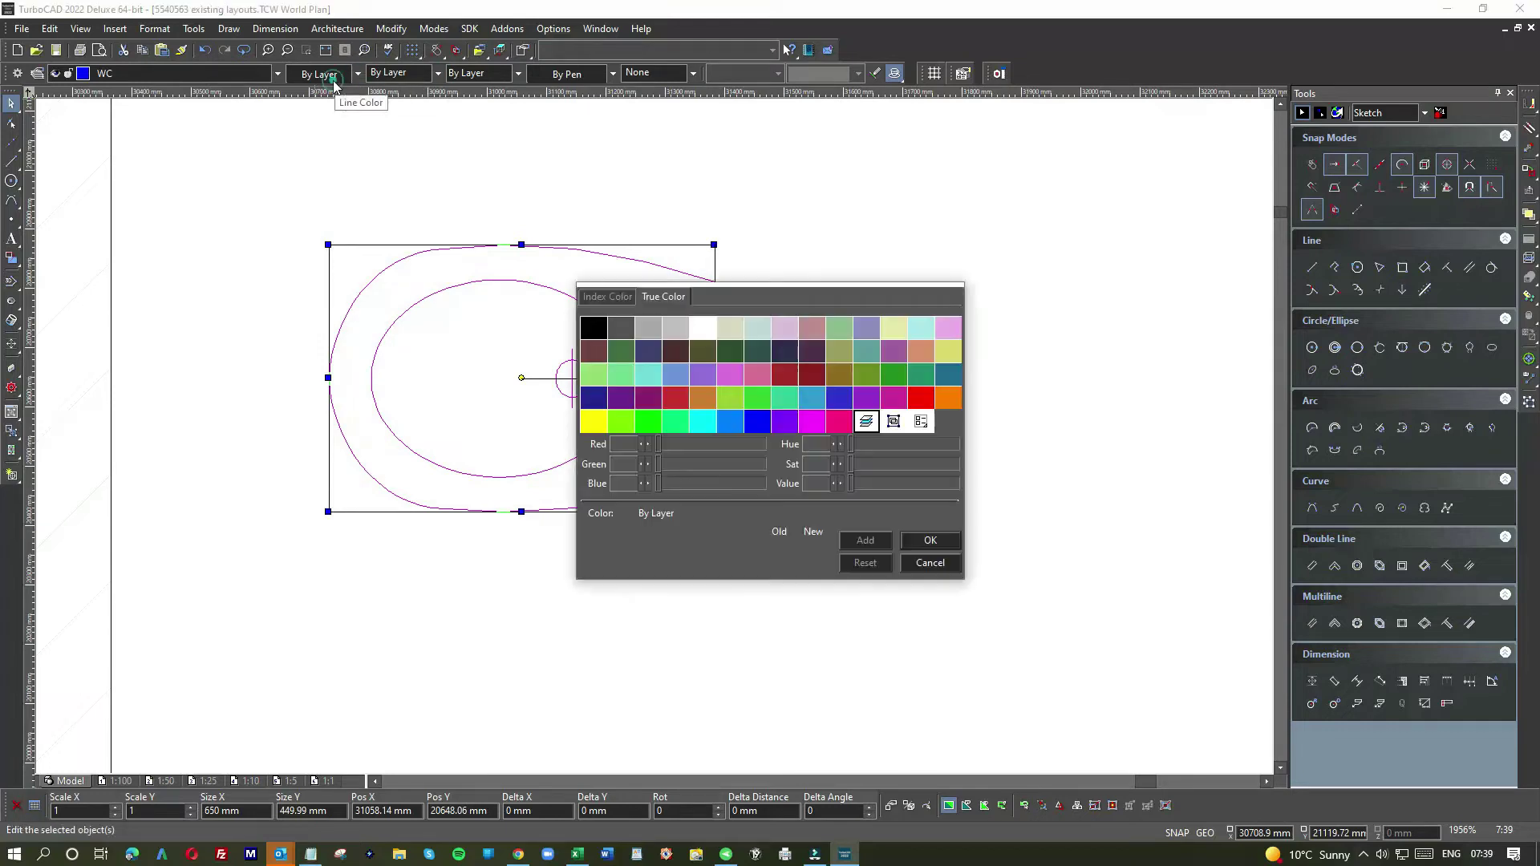
click(590, 341)
click(859, 320)
Move the toilet out of the bathroom to below the bidet and explode it into separate objects.
scroll(653, 441, down, 2)
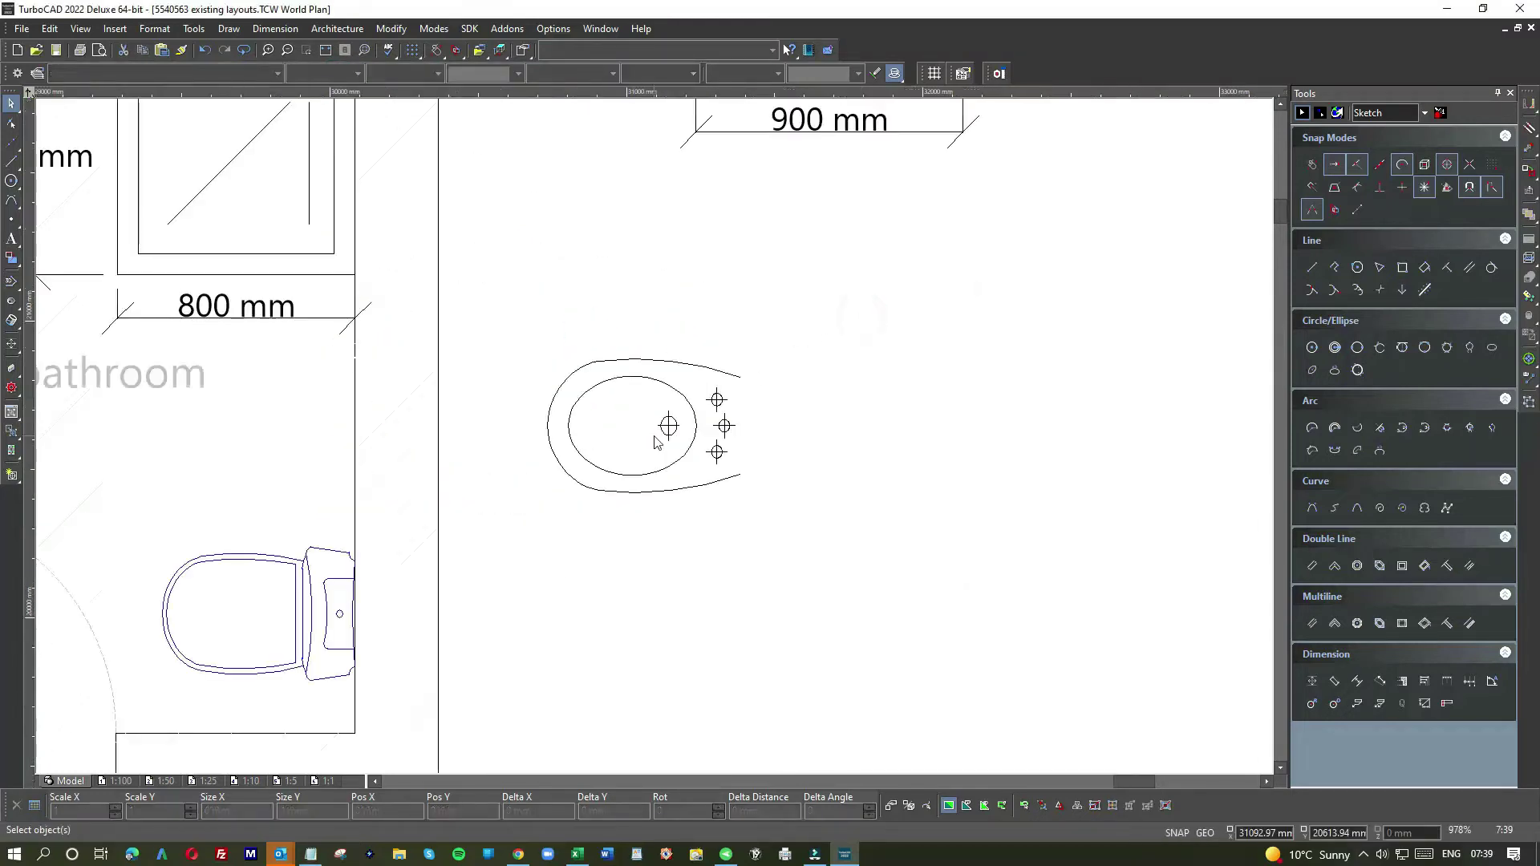
drag(315, 571, 808, 597)
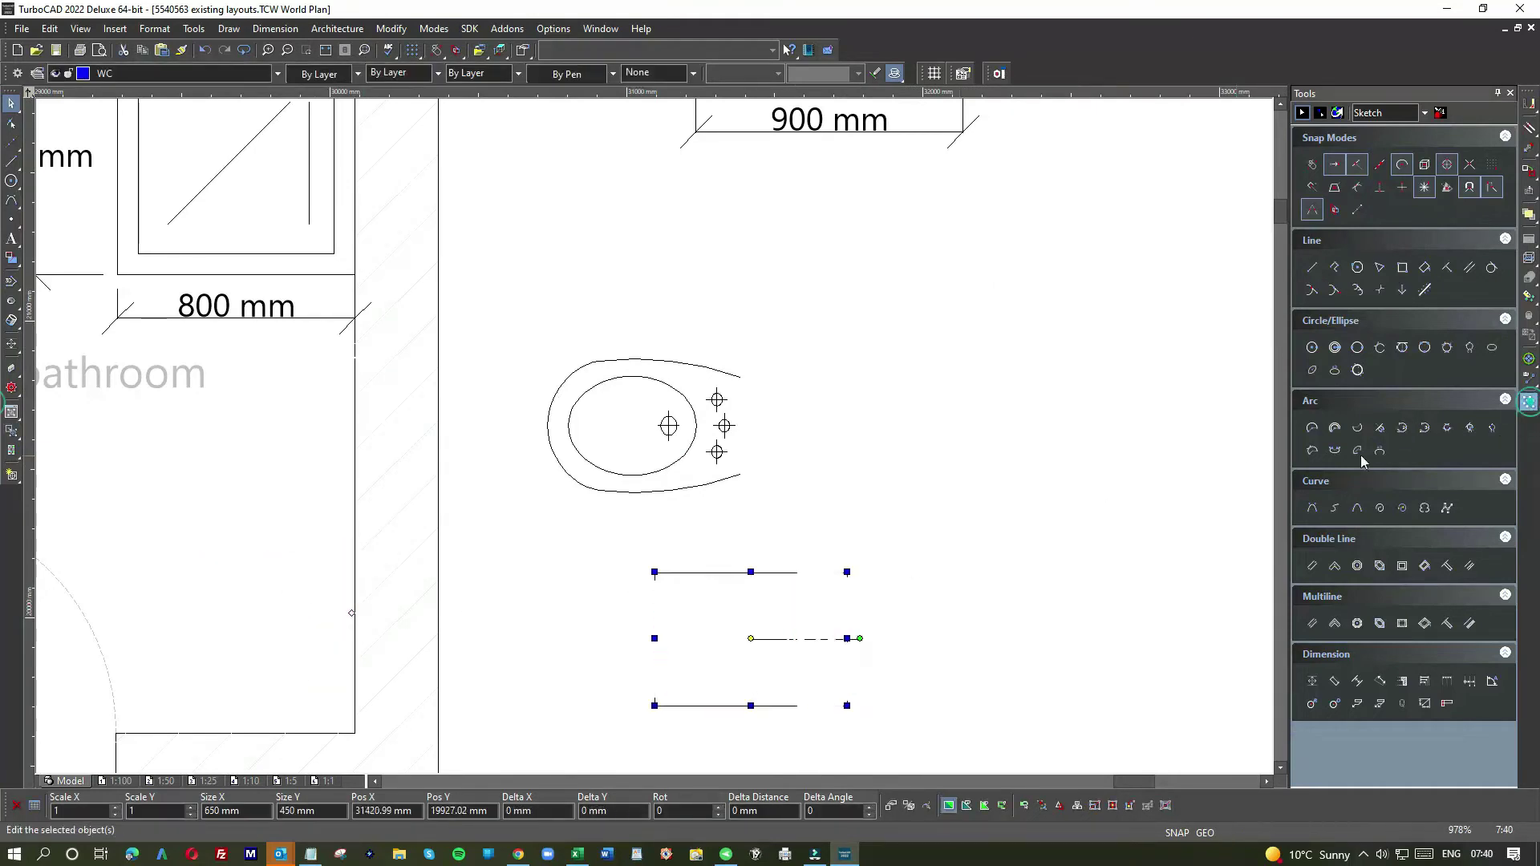
click(1040, 592)
Delete the toilet's rear edge lines and set the line colour of its remaining objects to black.
drag(839, 564, 874, 716)
key(Delete)
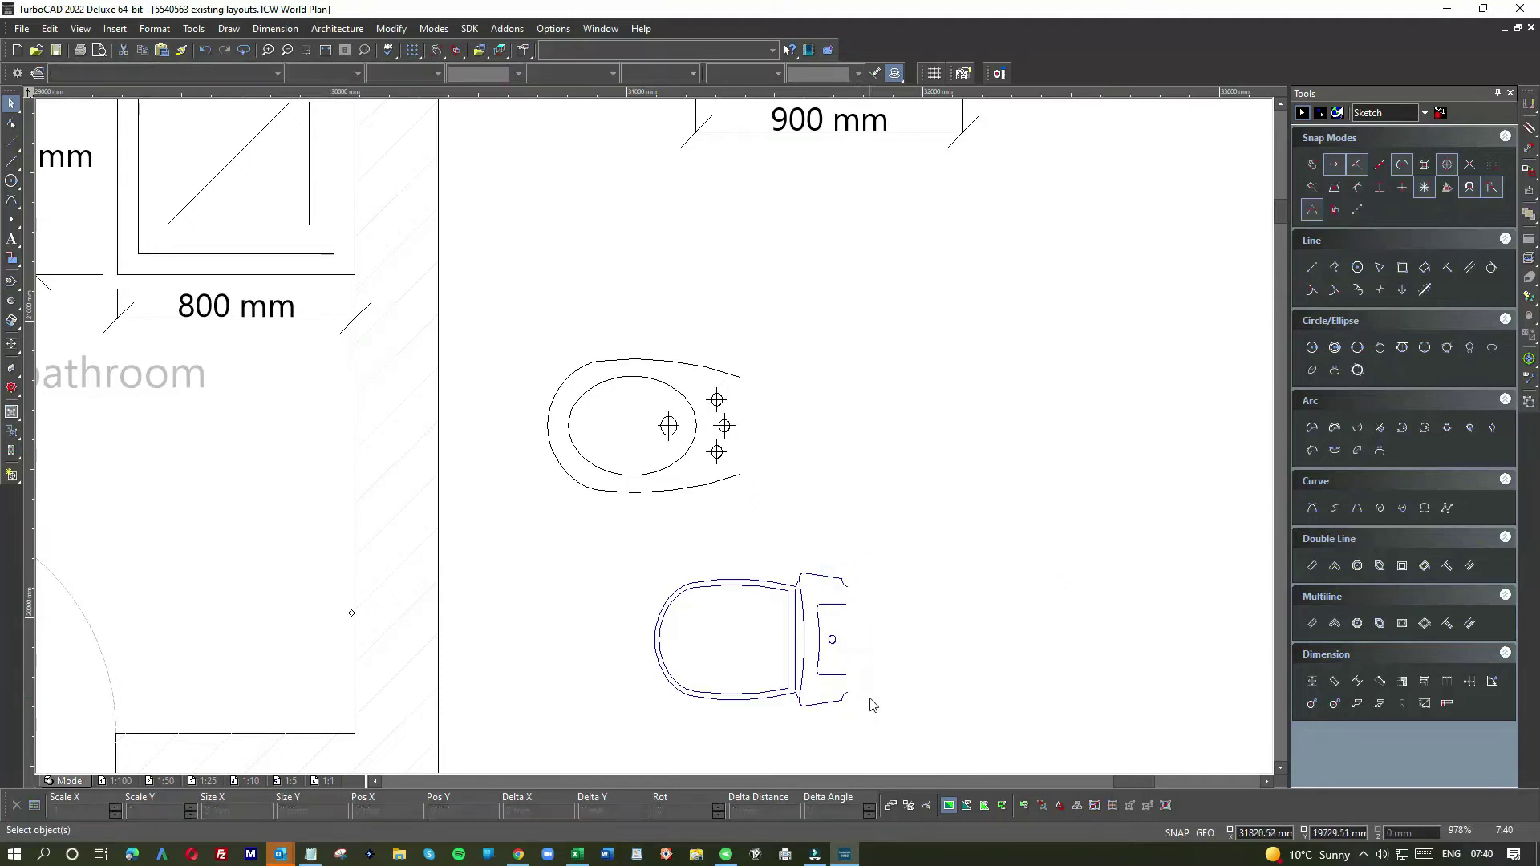
drag(632, 555, 936, 711)
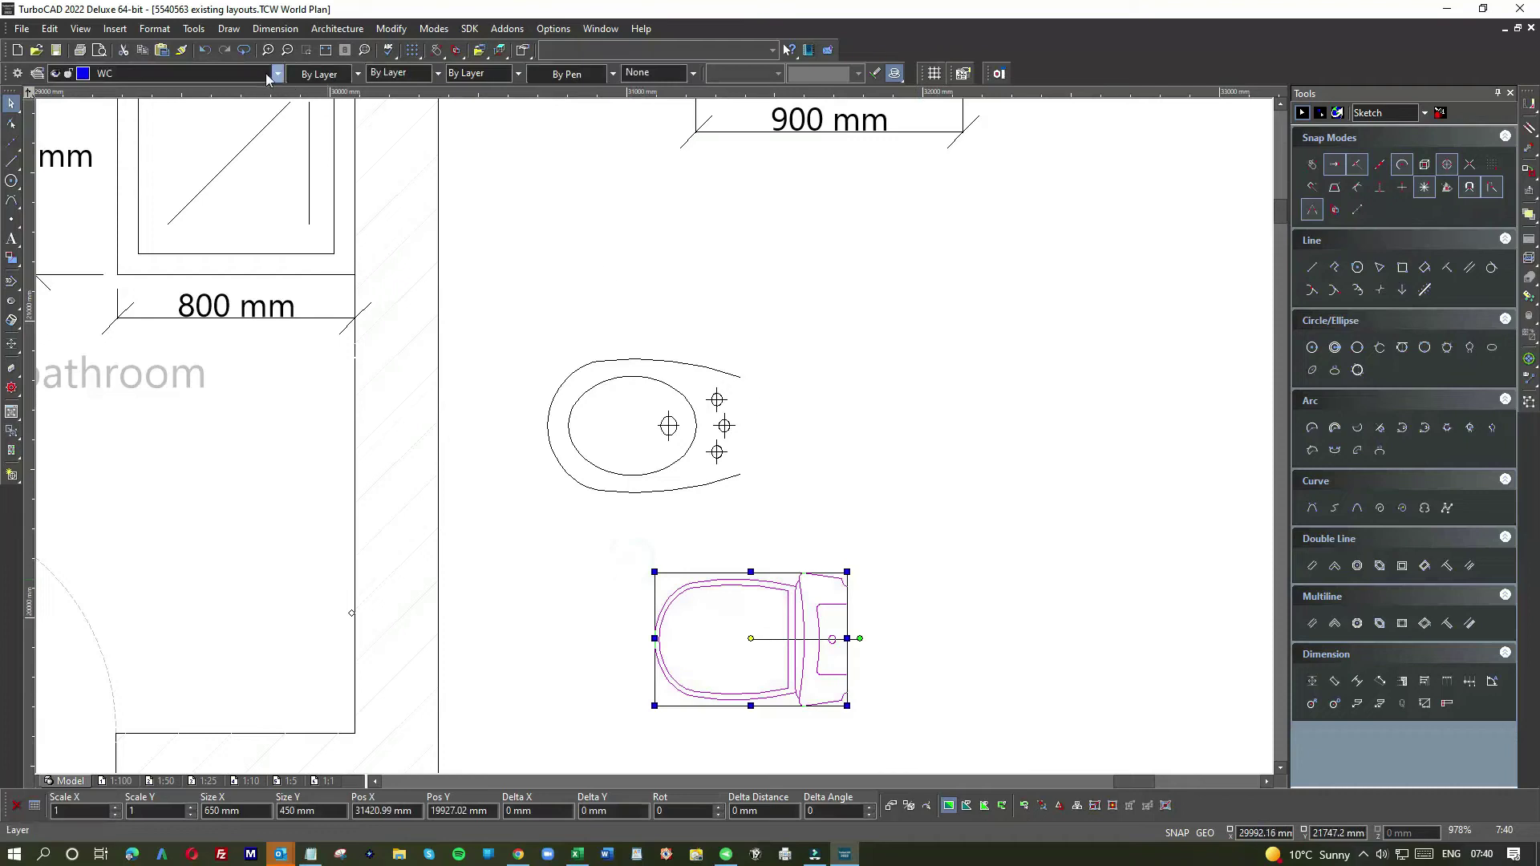
click(292, 73)
double_click(596, 325)
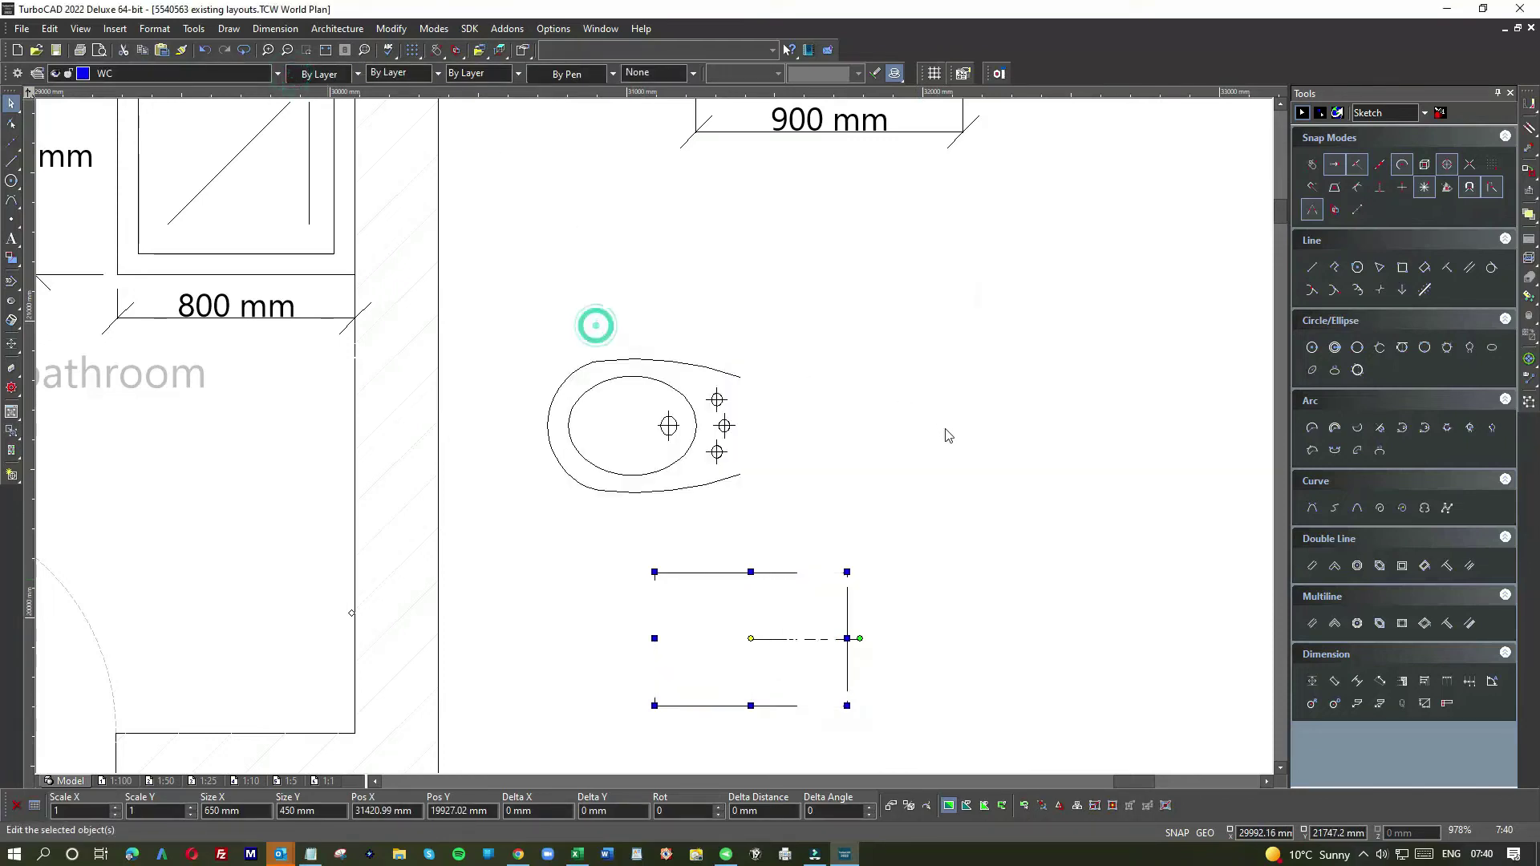
click(946, 431)
Move the whole black bidet back into the bathroom with its open rear flush against the right-hand wall.
drag(528, 327, 804, 532)
mouse_move(710, 406)
mouse_down()
mouse_move(282, 427)
mouse_move(313, 425)
mouse_up()
scroll(652, 438, up, 6)
drag(766, 429, 835, 417)
scroll(646, 433, down, 6)
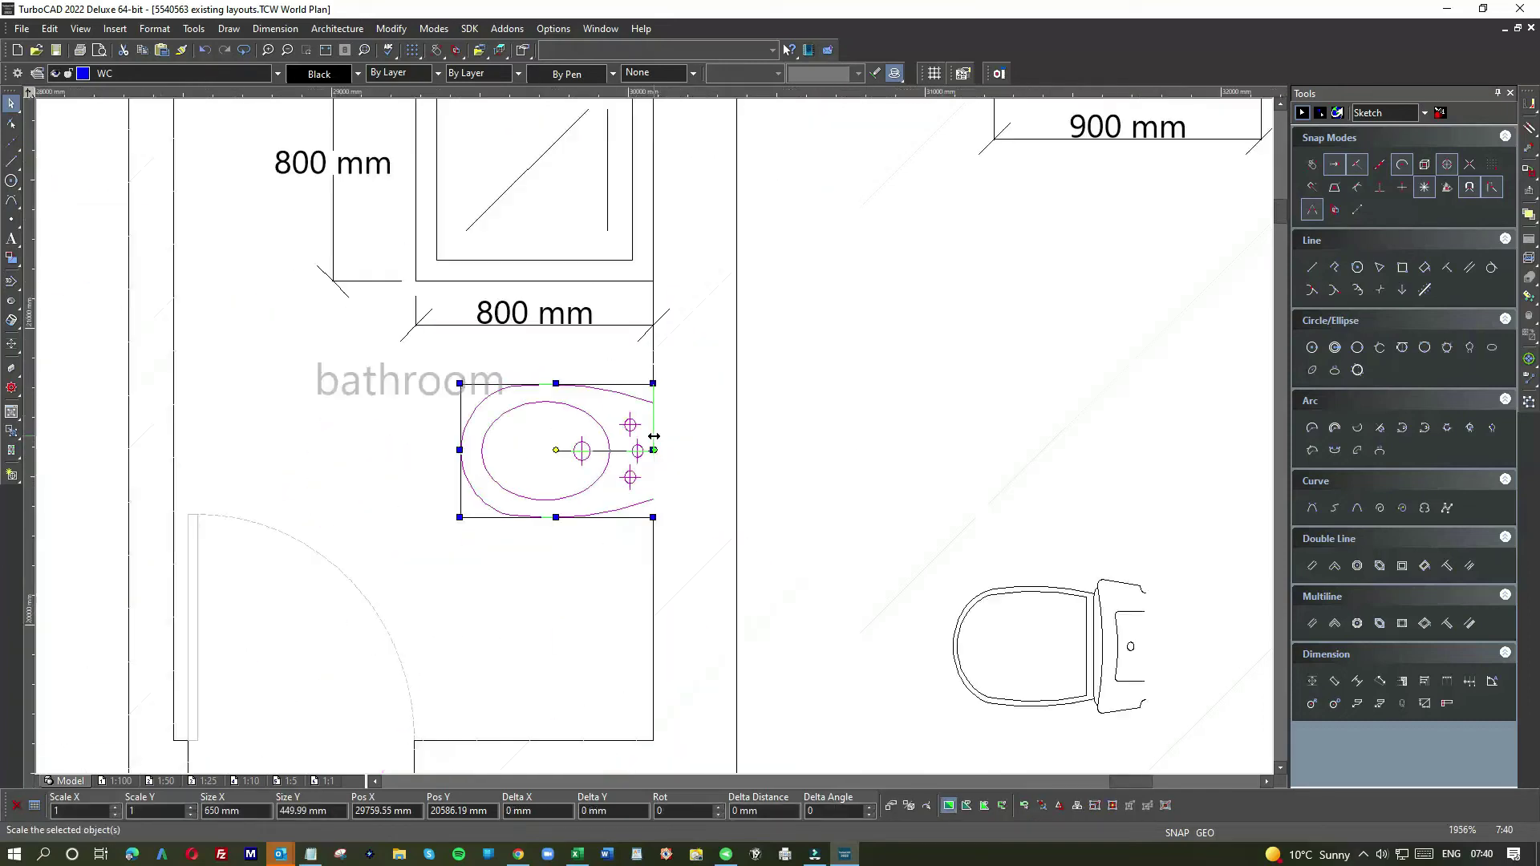
click(824, 413)
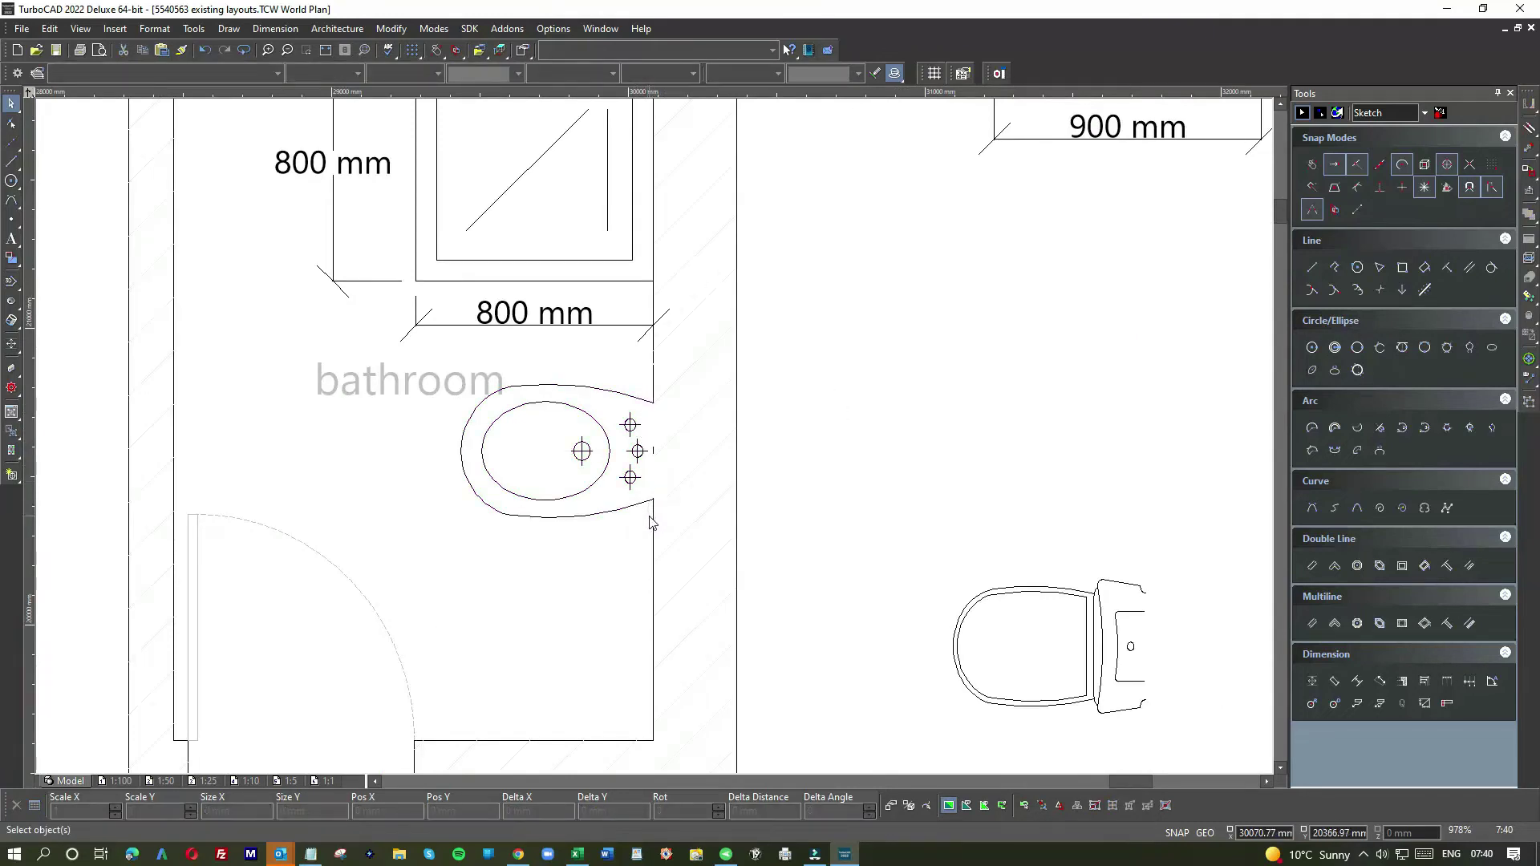
Move the black toilet into the bathroom below the bidet, with its open rear flush against the right-hand wall.
scroll(650, 433, up, 4)
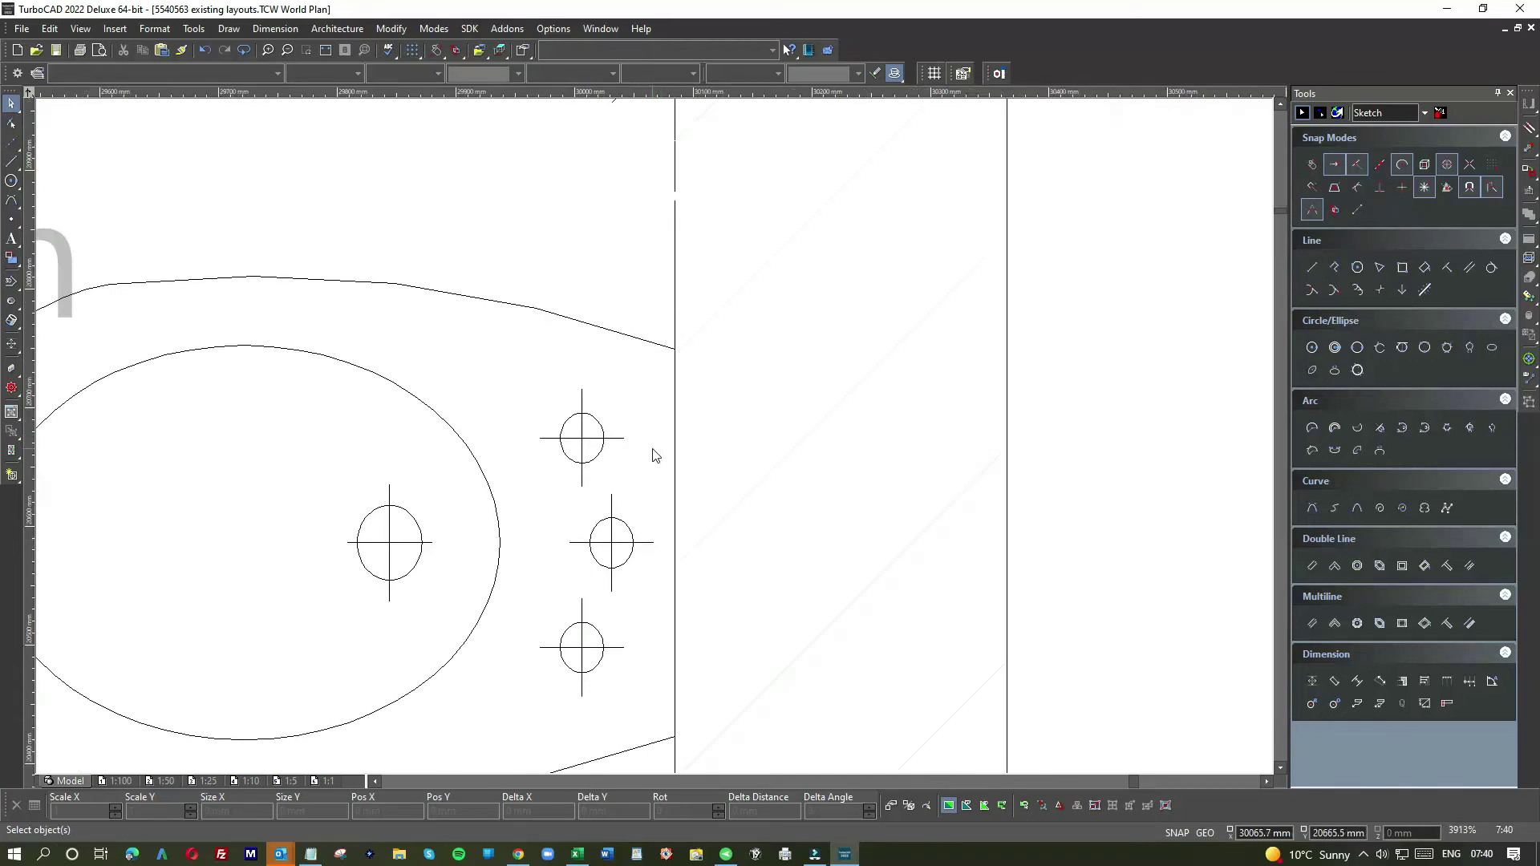
scroll(654, 455, down, 4)
scroll(655, 442, down, 1)
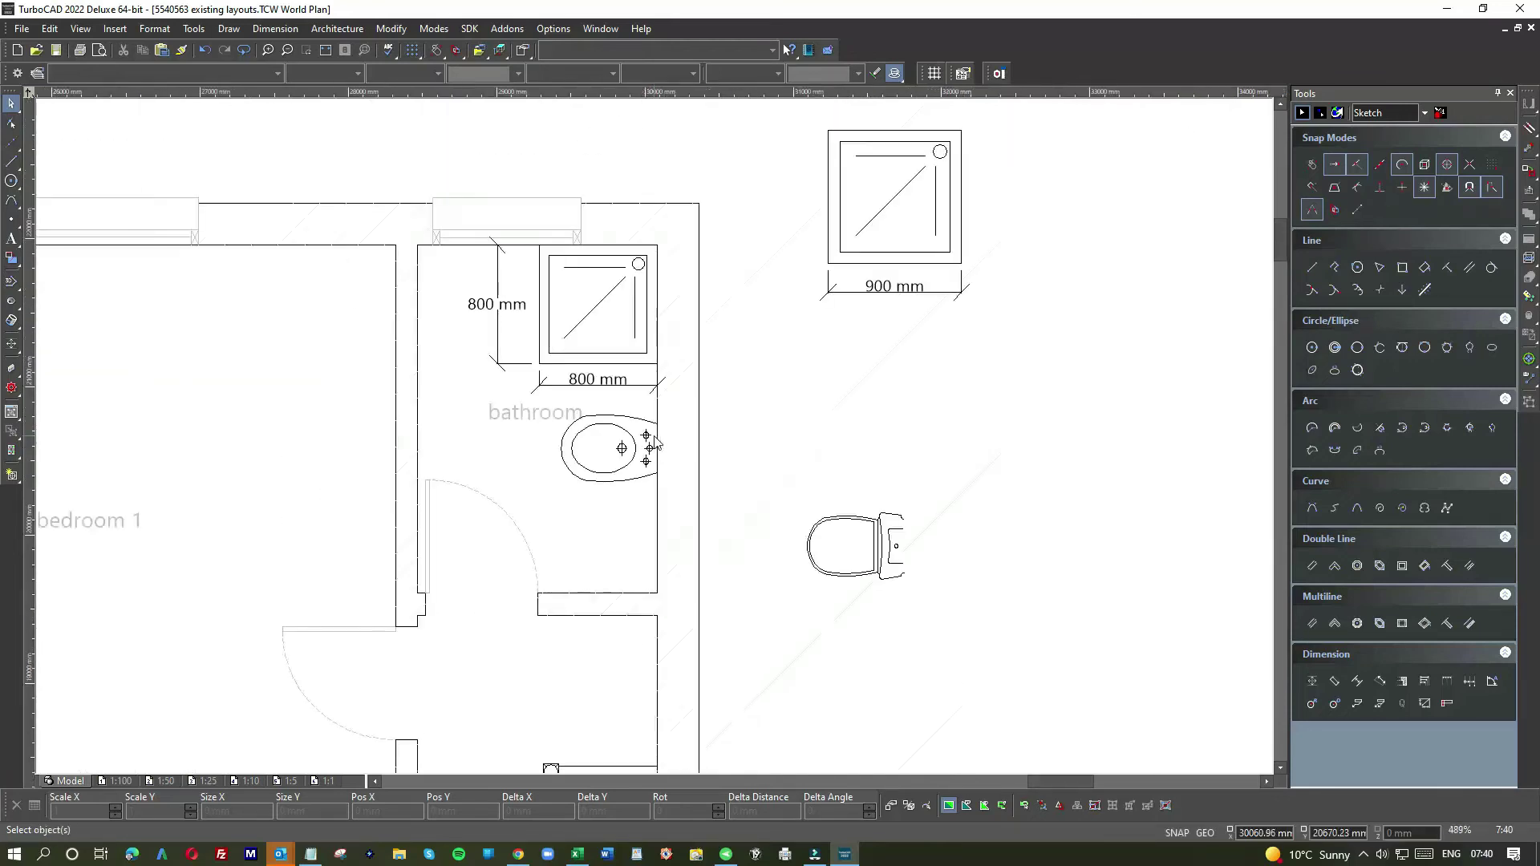
scroll(654, 447, up, 1)
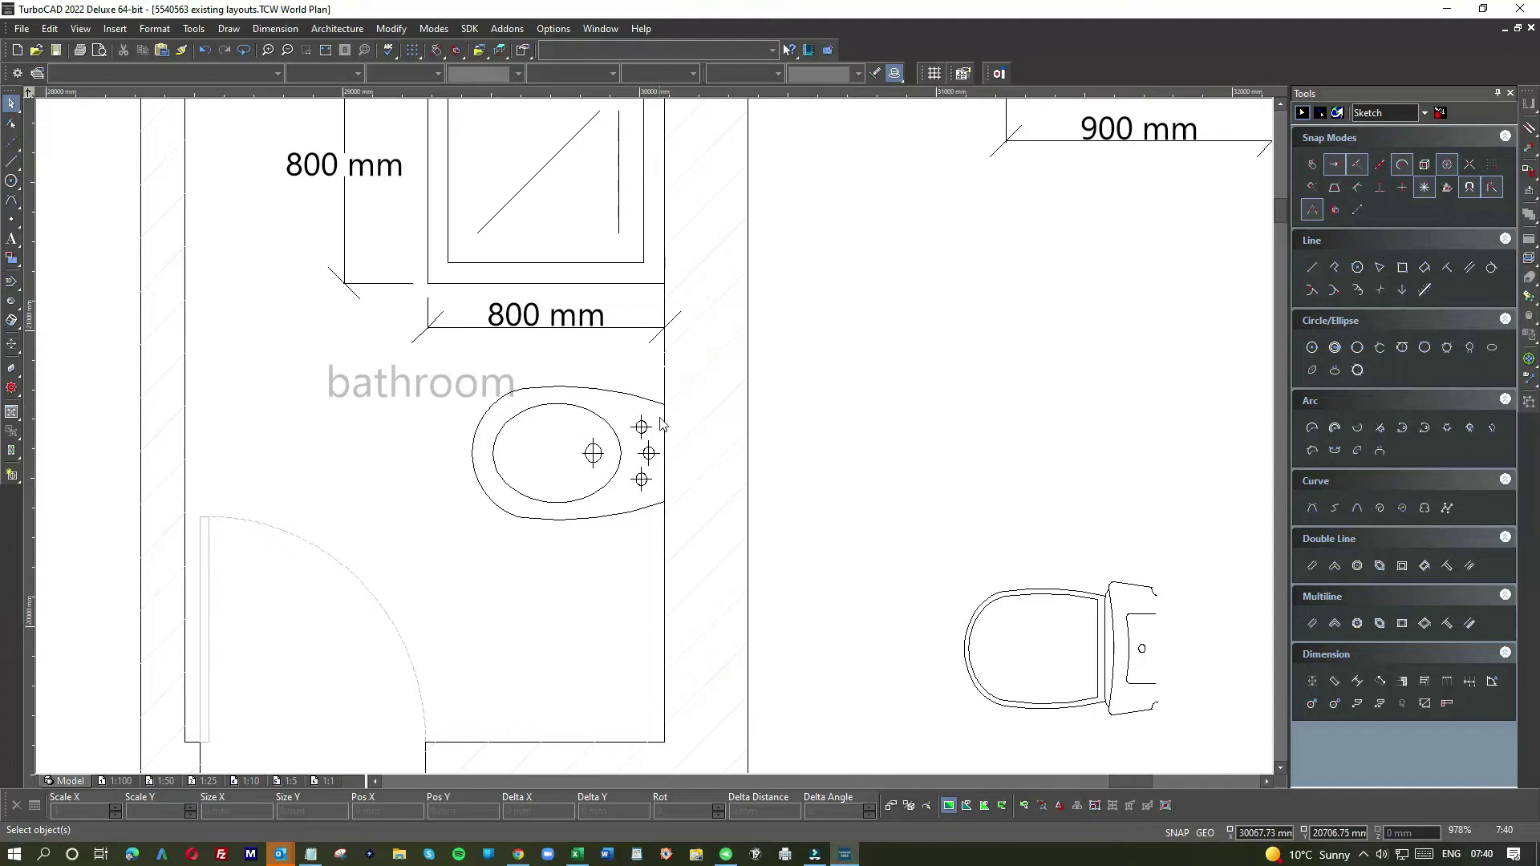
drag(935, 556, 1204, 739)
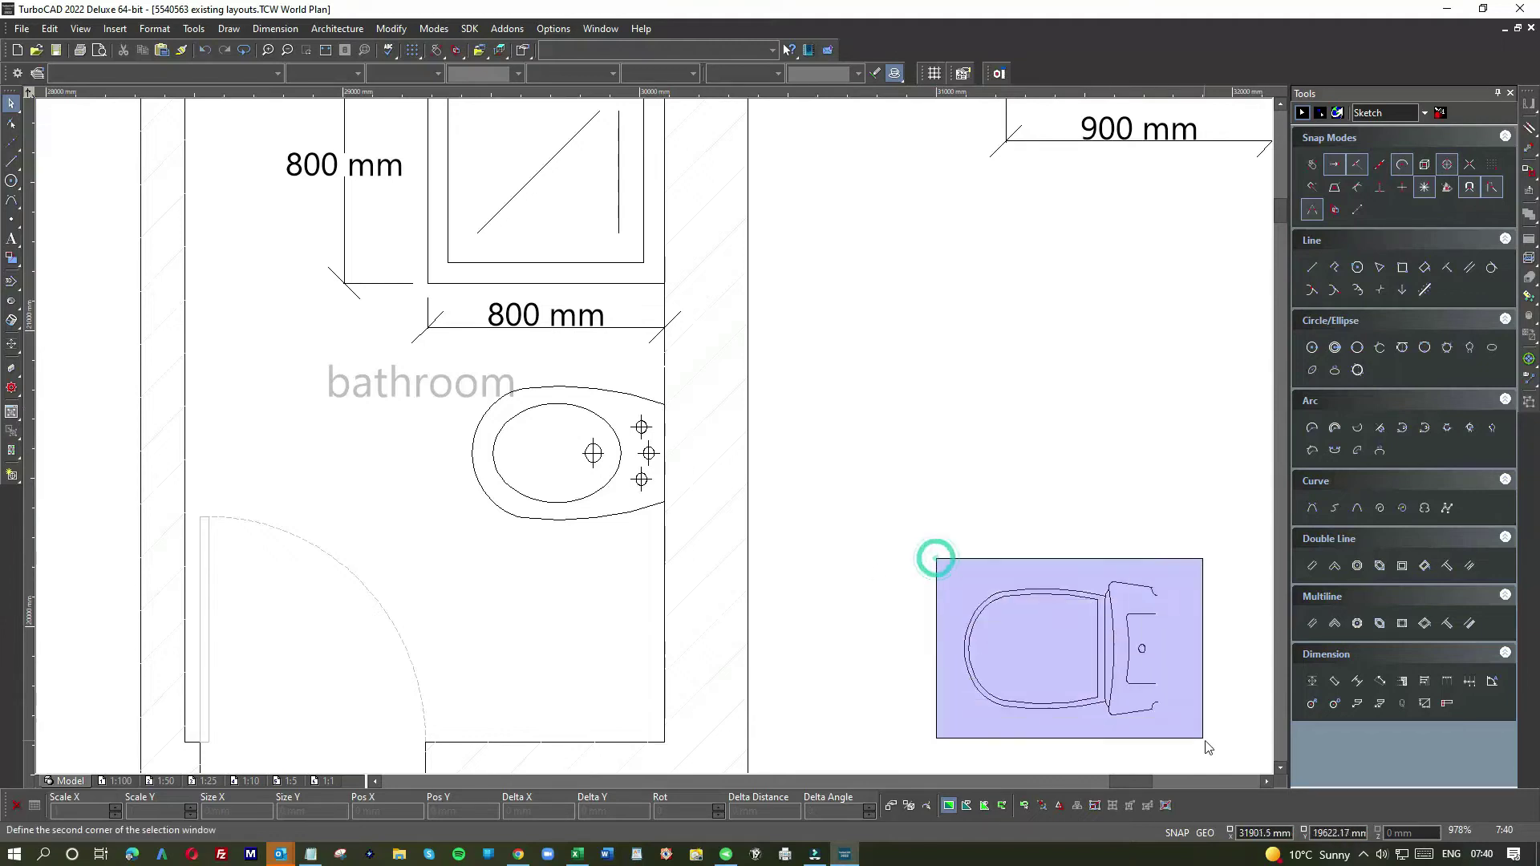
drag(1143, 635, 588, 624)
scroll(653, 436, up, 3)
drag(614, 410, 663, 398)
scroll(663, 401, down, 3)
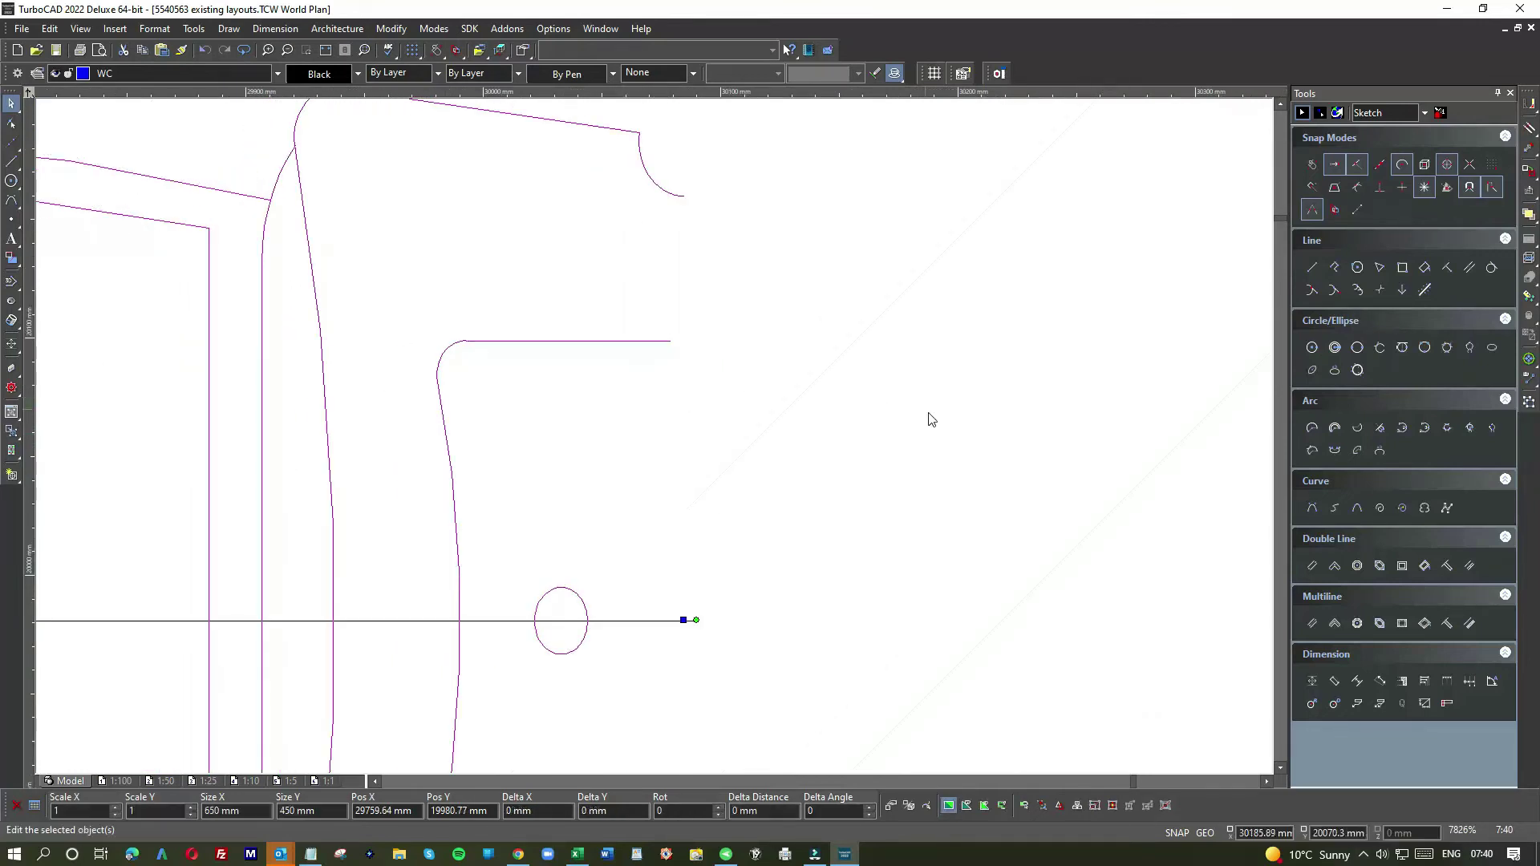
click(758, 446)
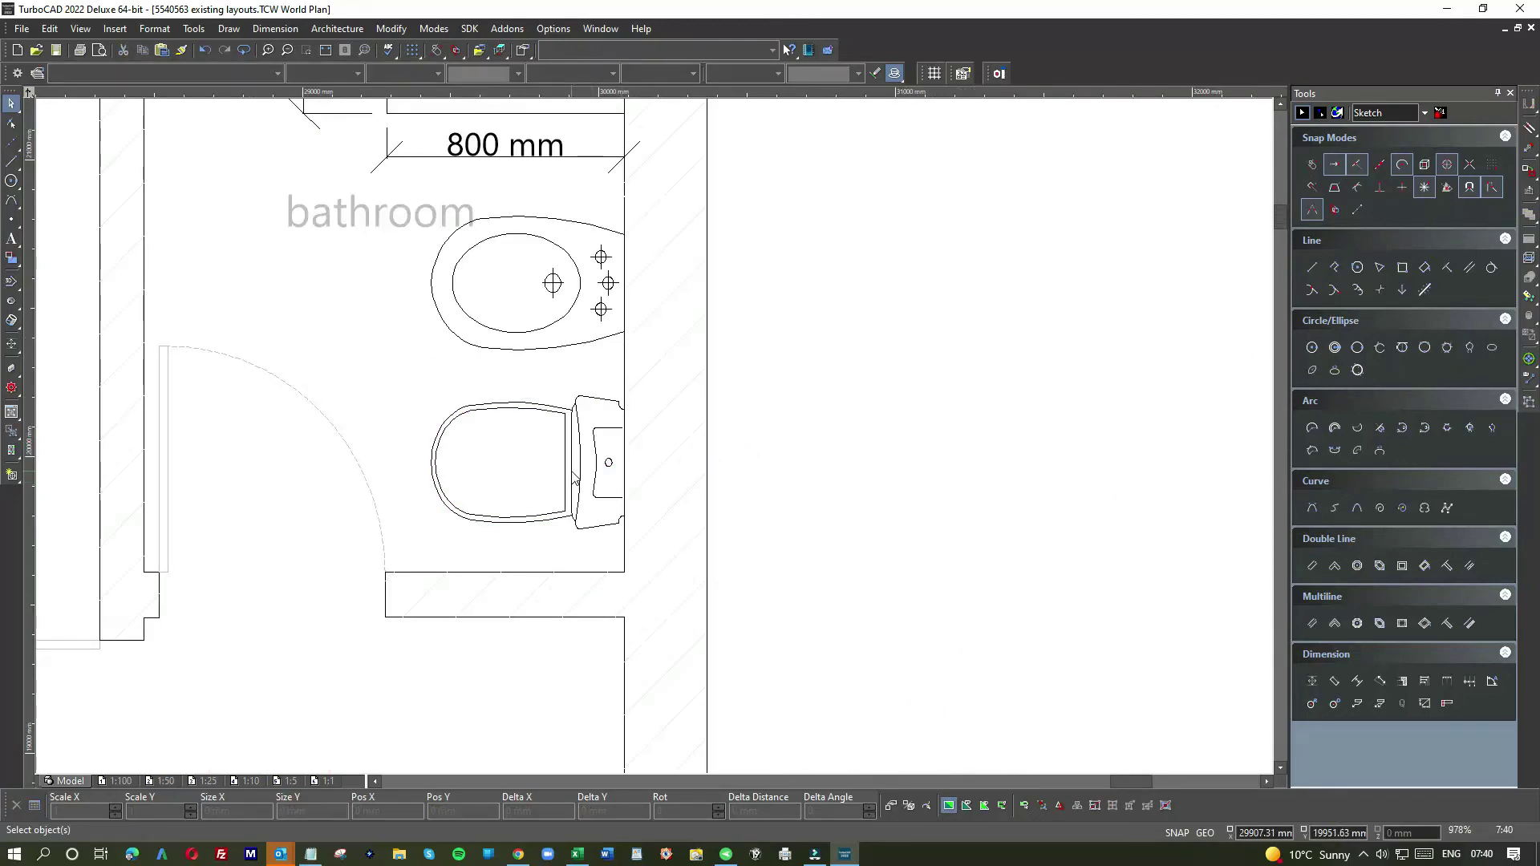
Delete the vertical and horizontal 800 mm dimensions from the bathroom's shower tray.
scroll(582, 470, down, 1)
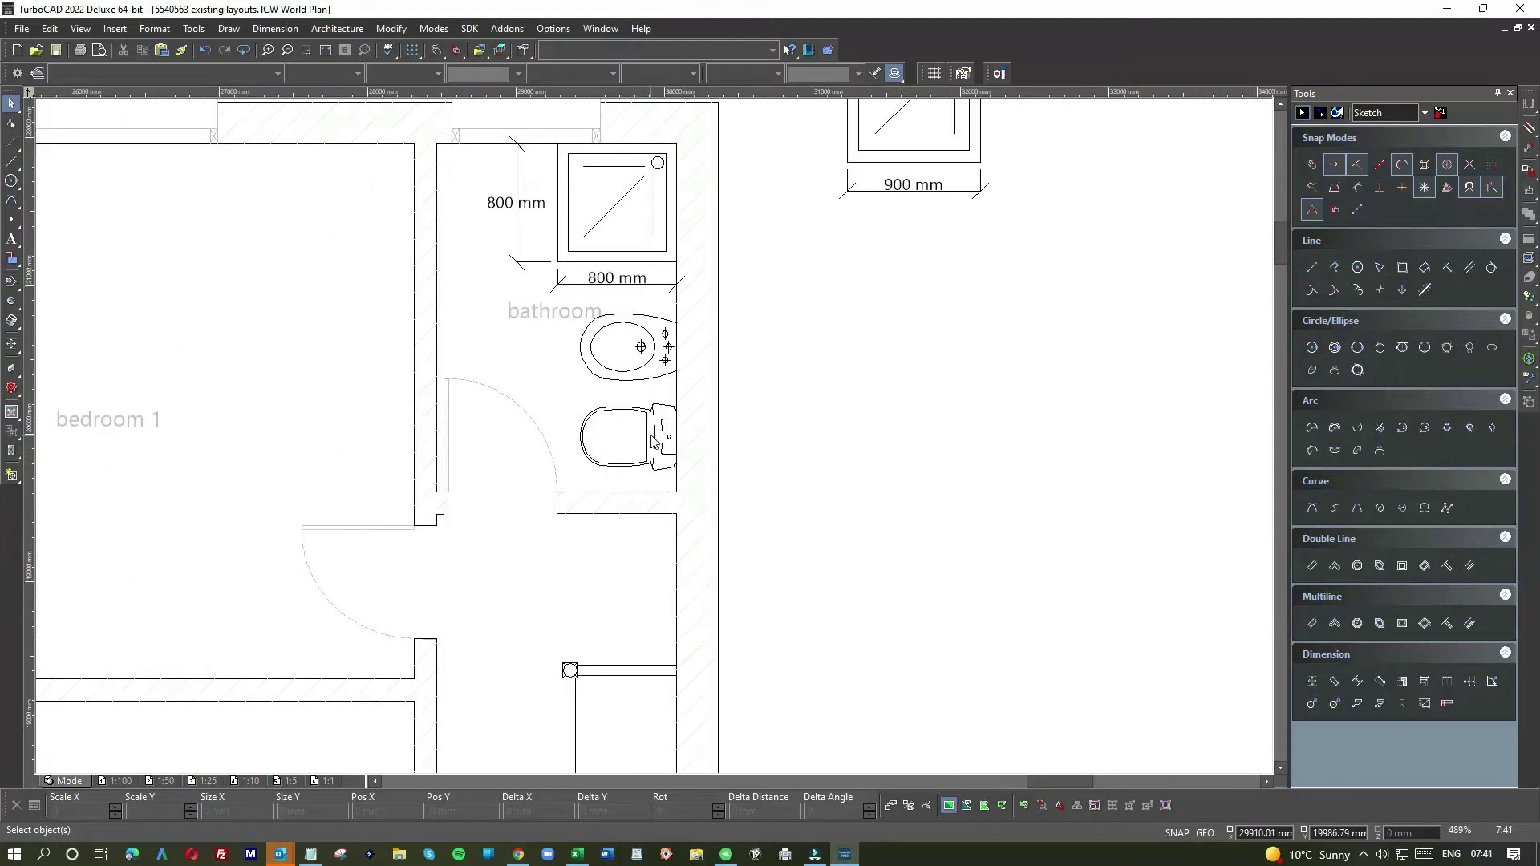
click(526, 266)
key(Delete)
click(645, 281)
key(Delete)
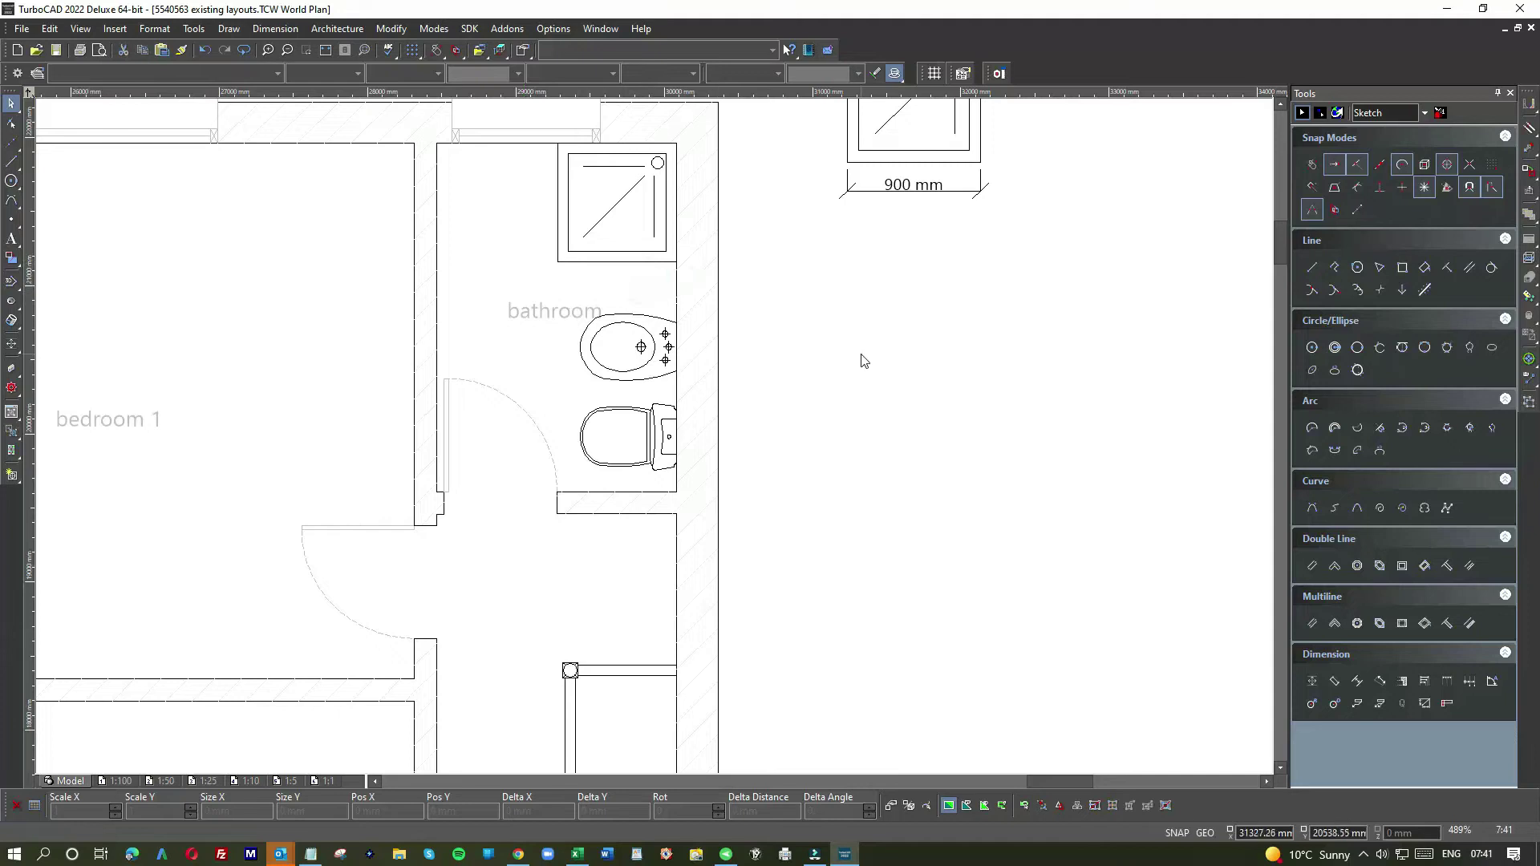
Stretch the lower end of the inner wall line above the bidet downwards to close the small gap in the wall.
drag(570, 311, 660, 345)
scroll(658, 342, up, 3)
scroll(656, 430, up, 5)
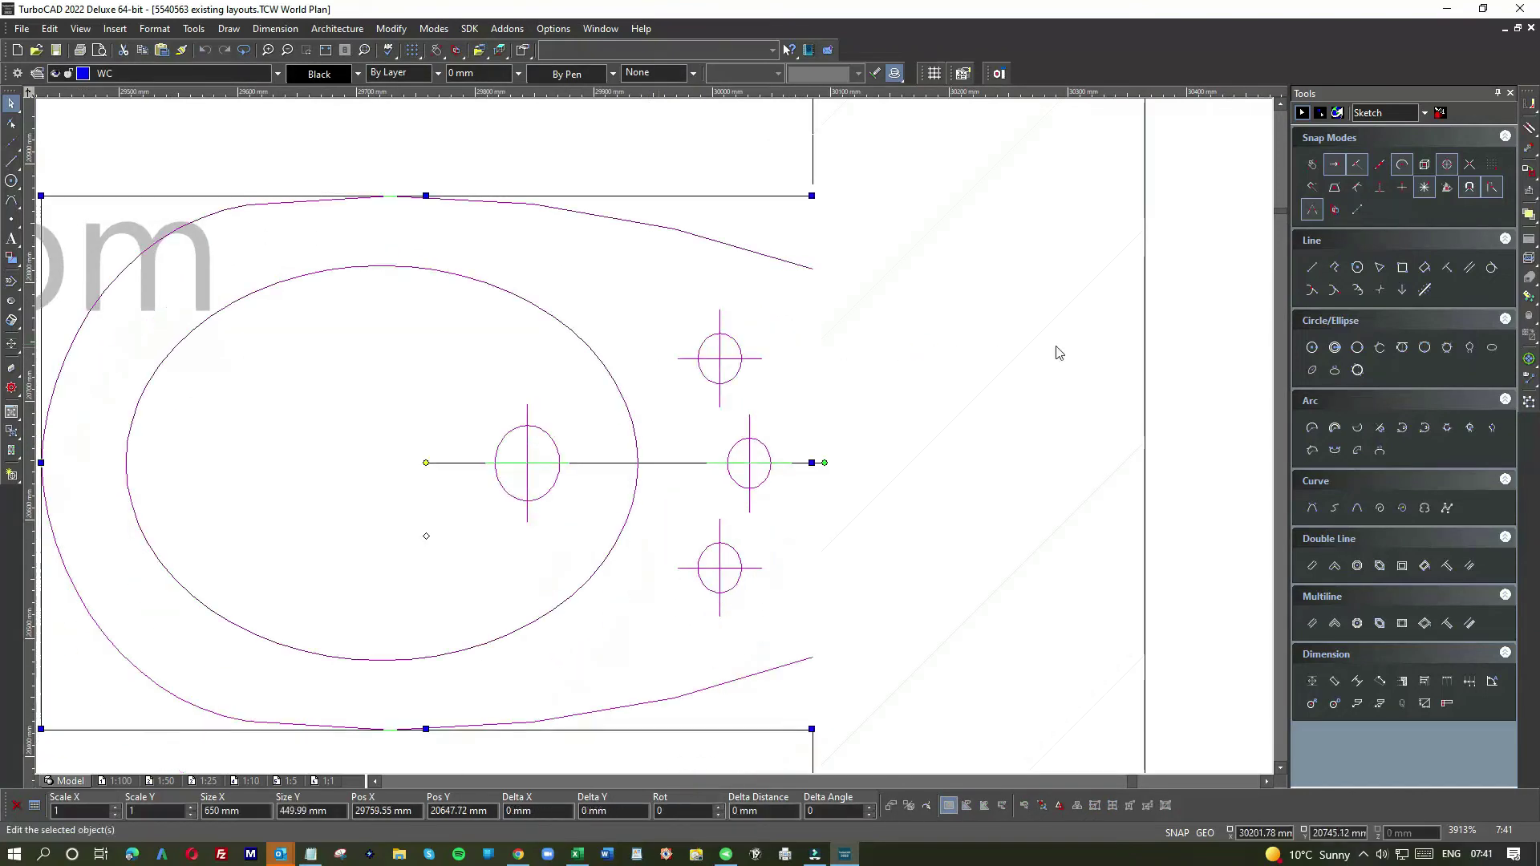
click(1207, 346)
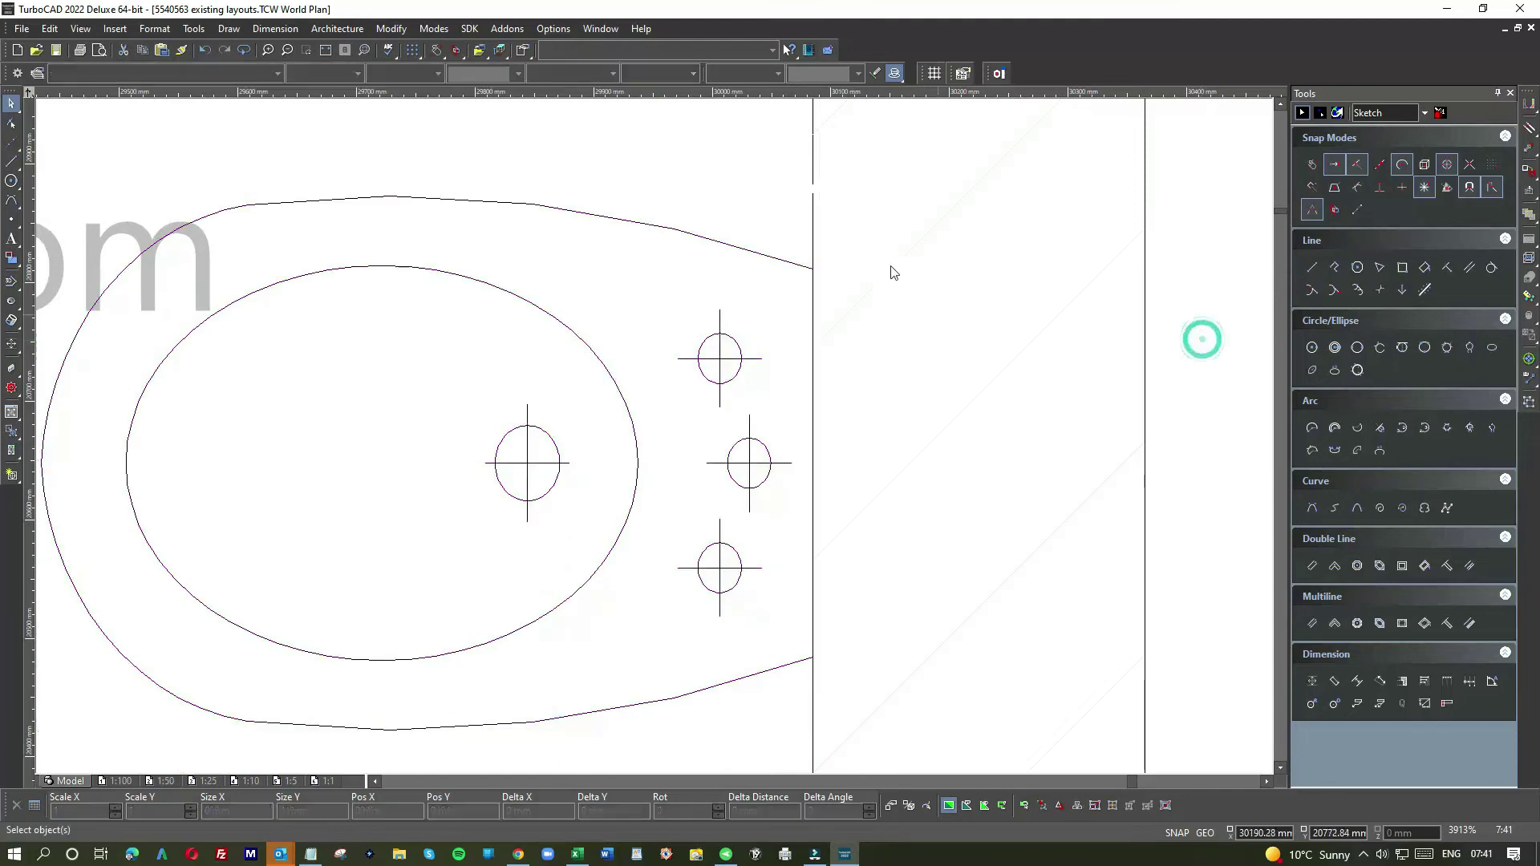
right_click(799, 167)
click(822, 175)
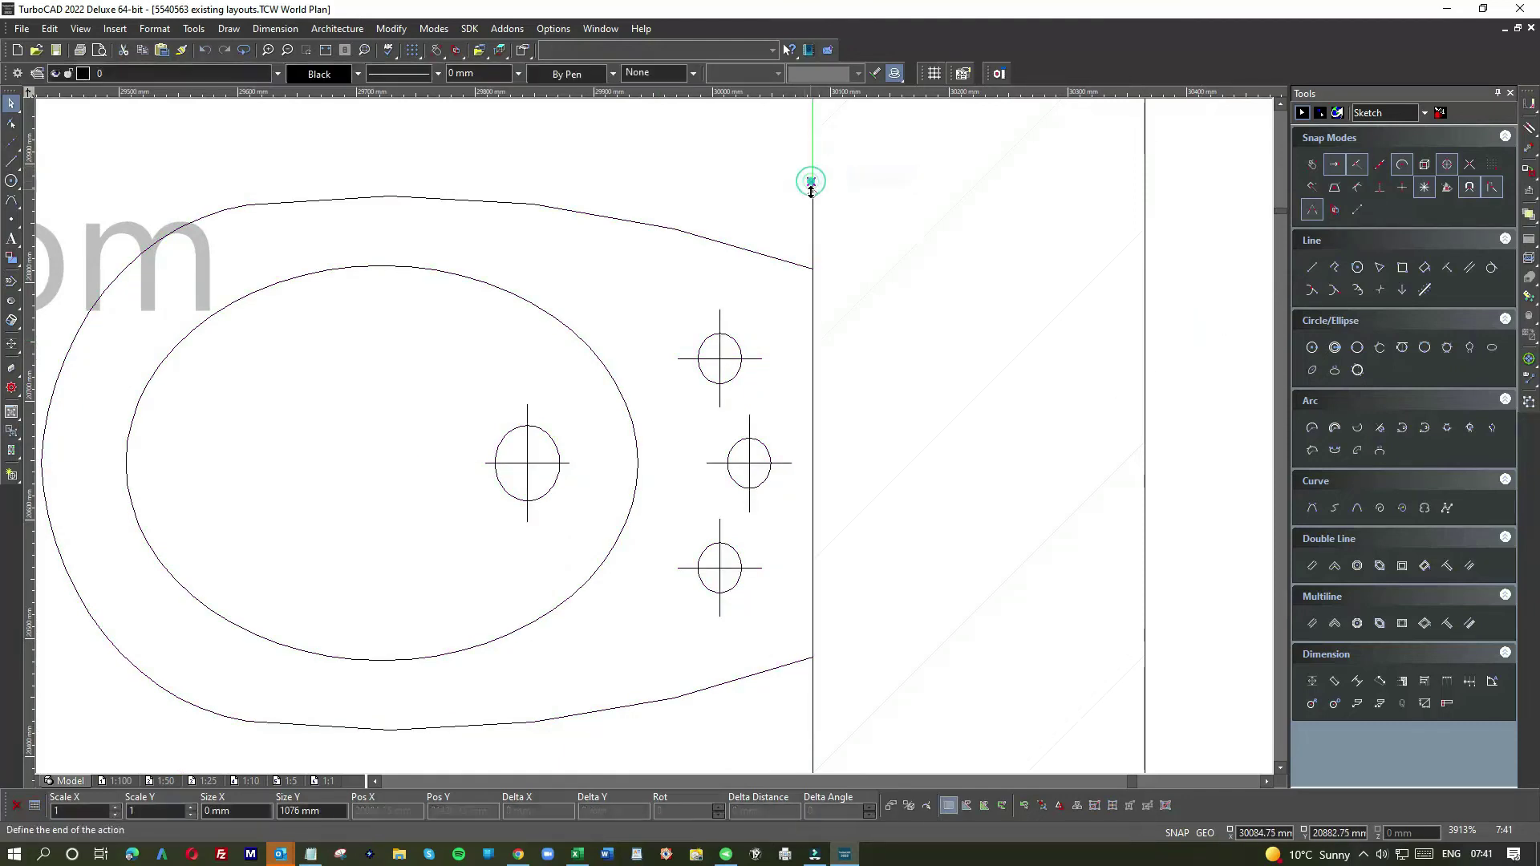
click(1218, 251)
scroll(1035, 352, down, 5)
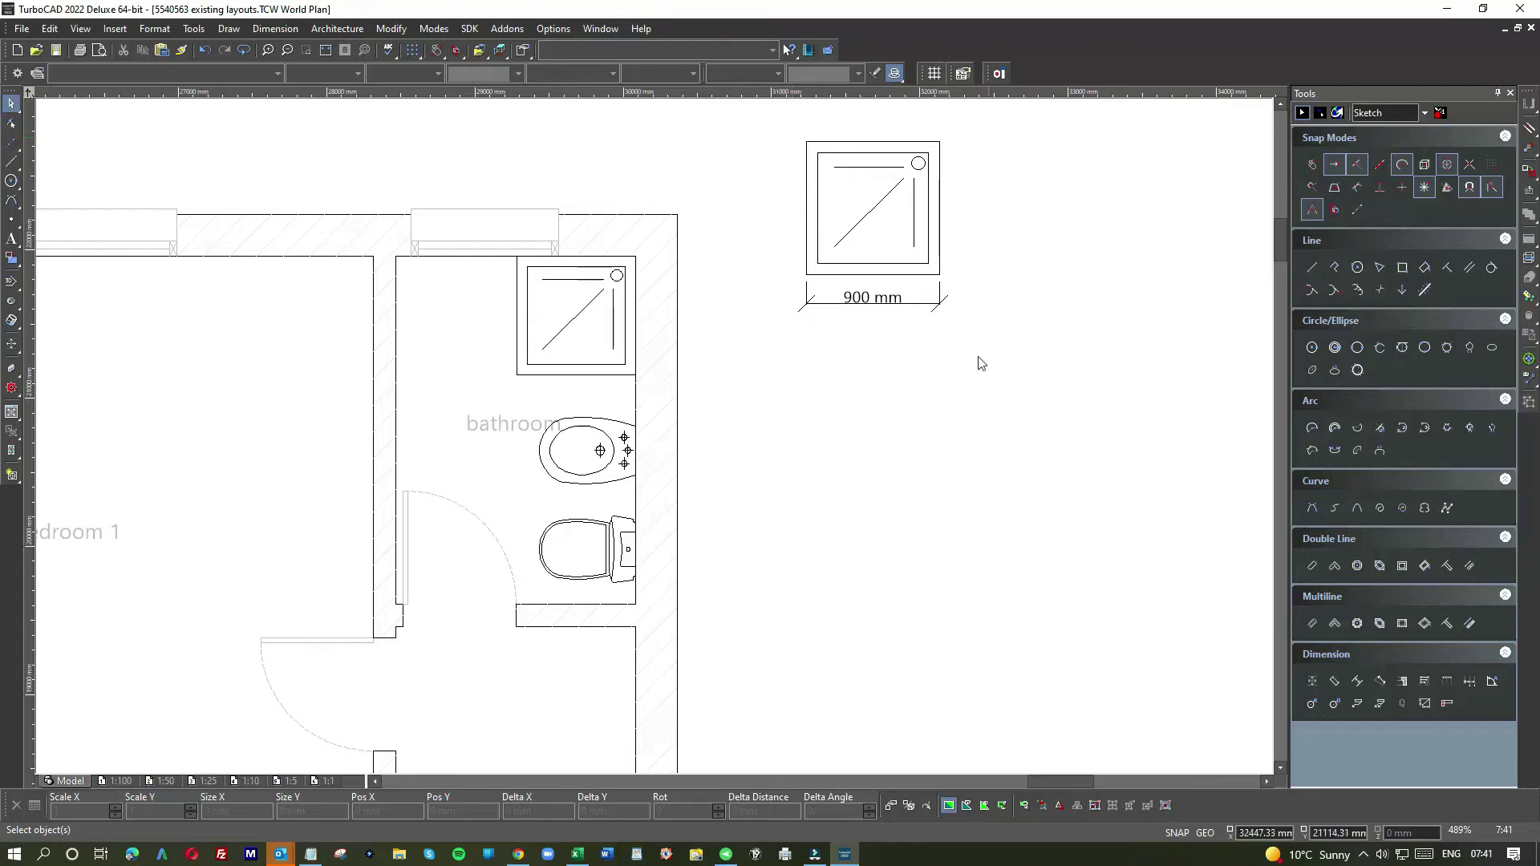
Delete the 900 mm dimension and all the lines of the spare shower tray outside the building.
click(864, 311)
key(Delete)
click(883, 275)
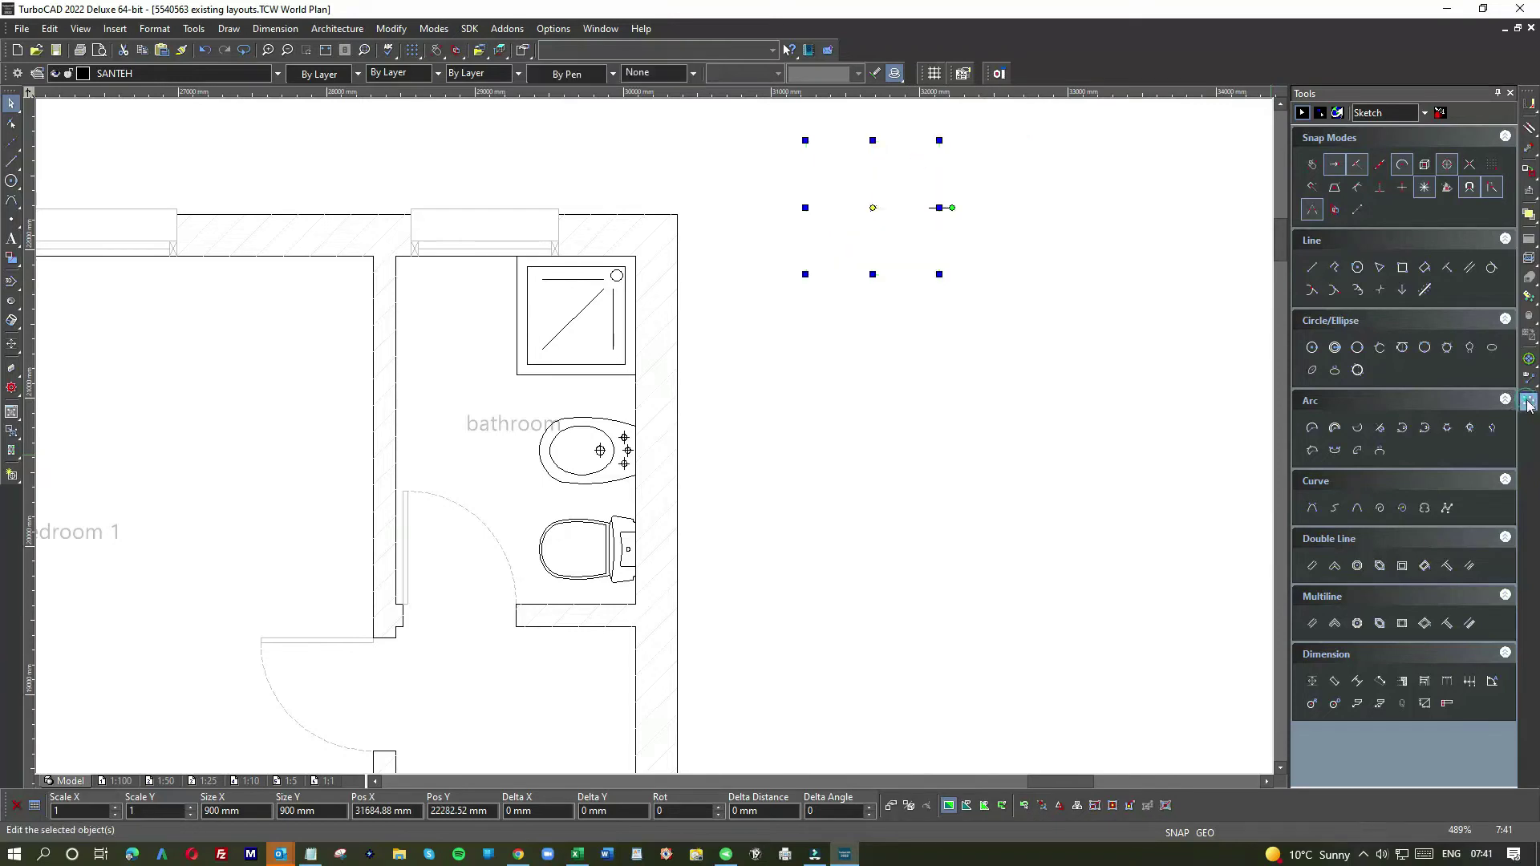
click(954, 287)
click(873, 207)
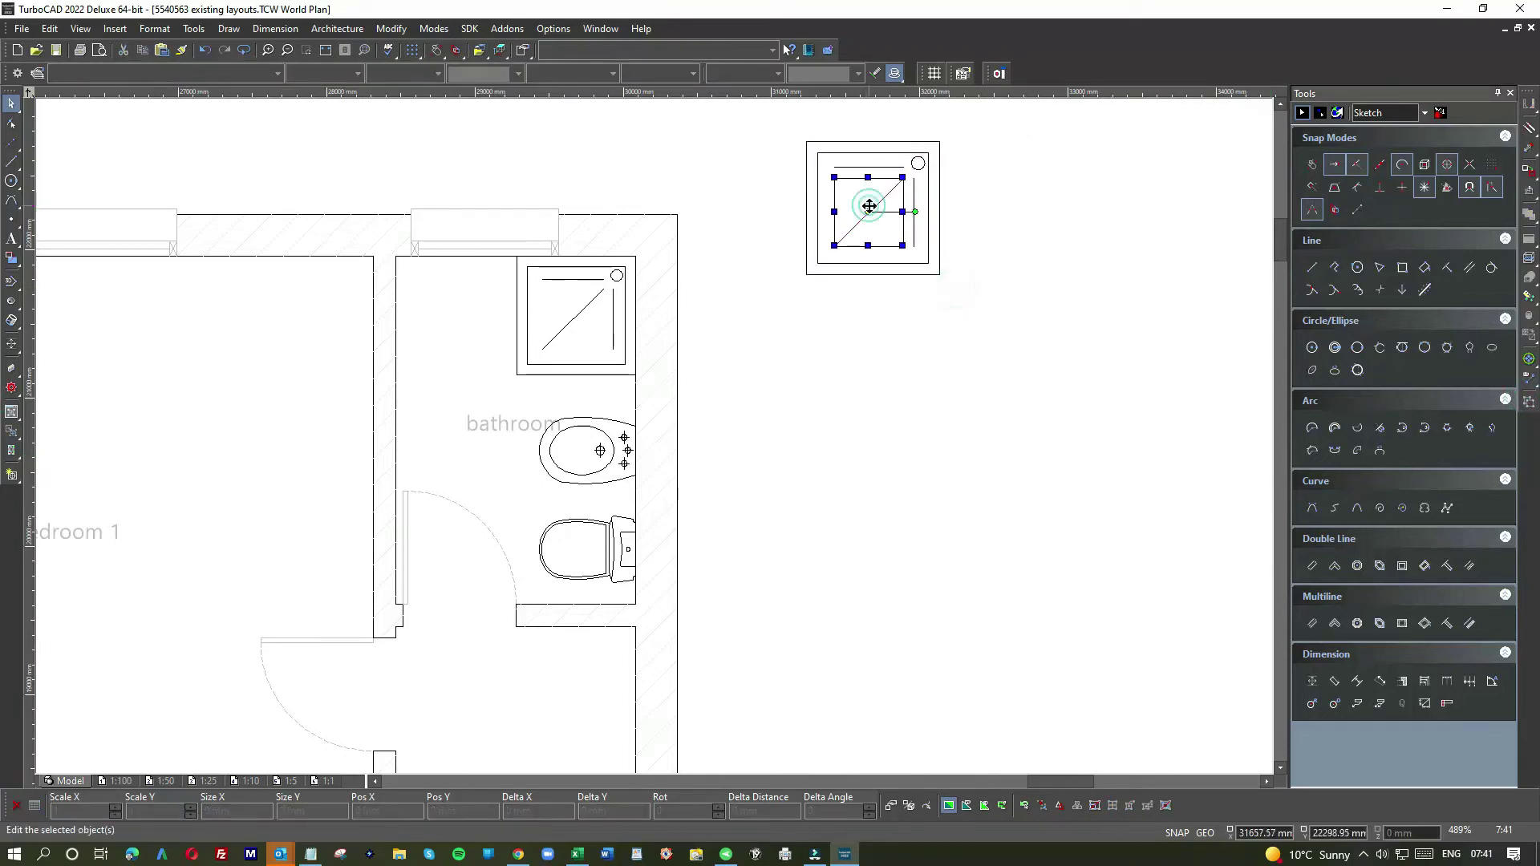
key(Delete)
click(917, 157)
key(Delete)
click(938, 192)
key(Delete)
click(928, 142)
key(Delete)
click(866, 168)
key(Delete)
drag(773, 126, 1038, 282)
key(Delete)
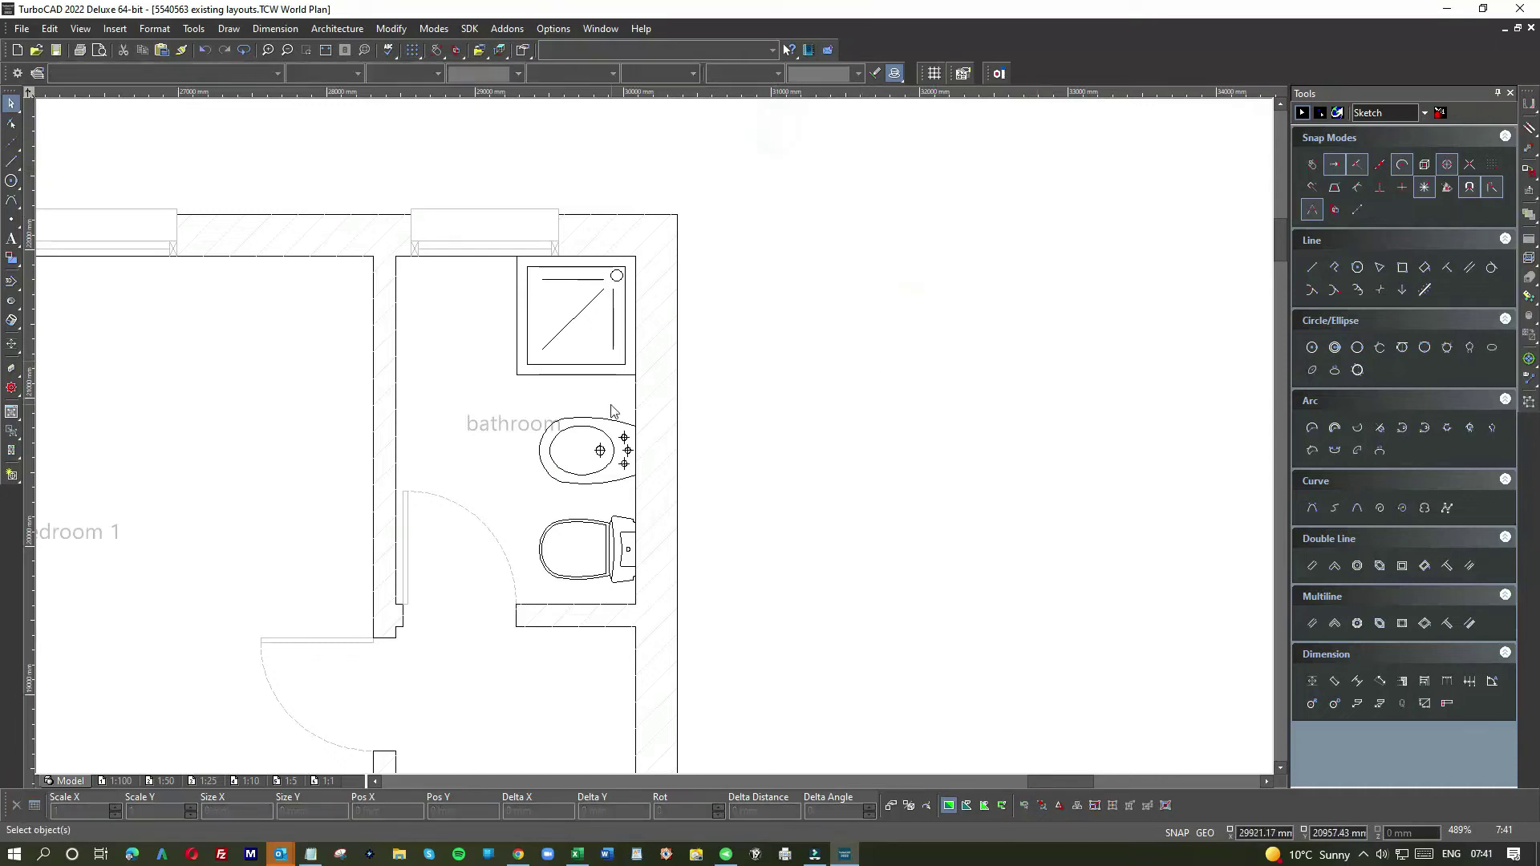
Examine the furnished bathroom in the overall plan and the rooms of the ground-floor layout.
scroll(634, 425, down, 2)
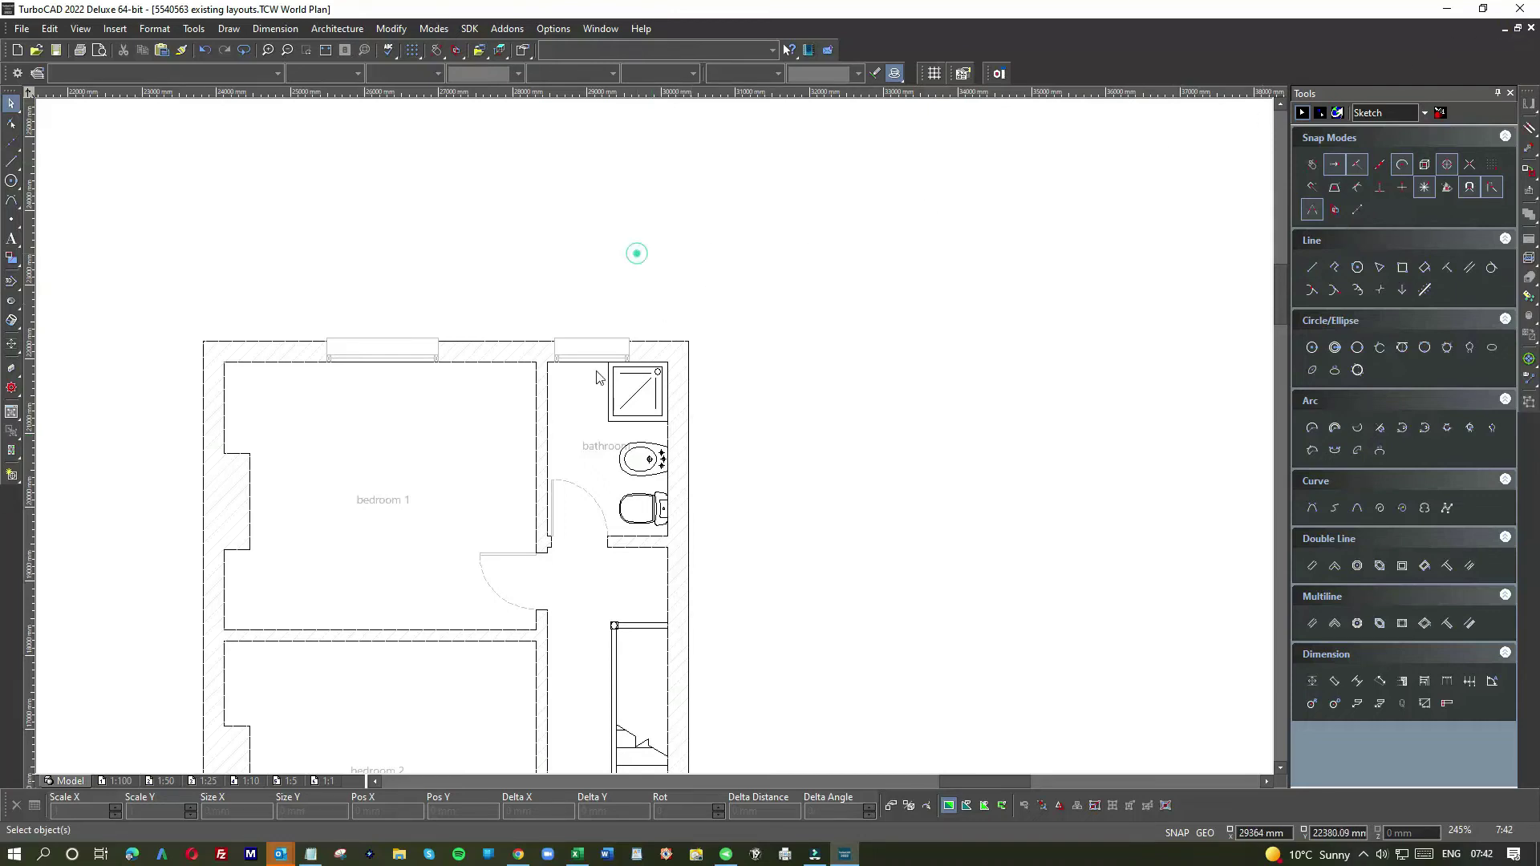
scroll(596, 377, down, 6)
scroll(637, 461, up, 4)
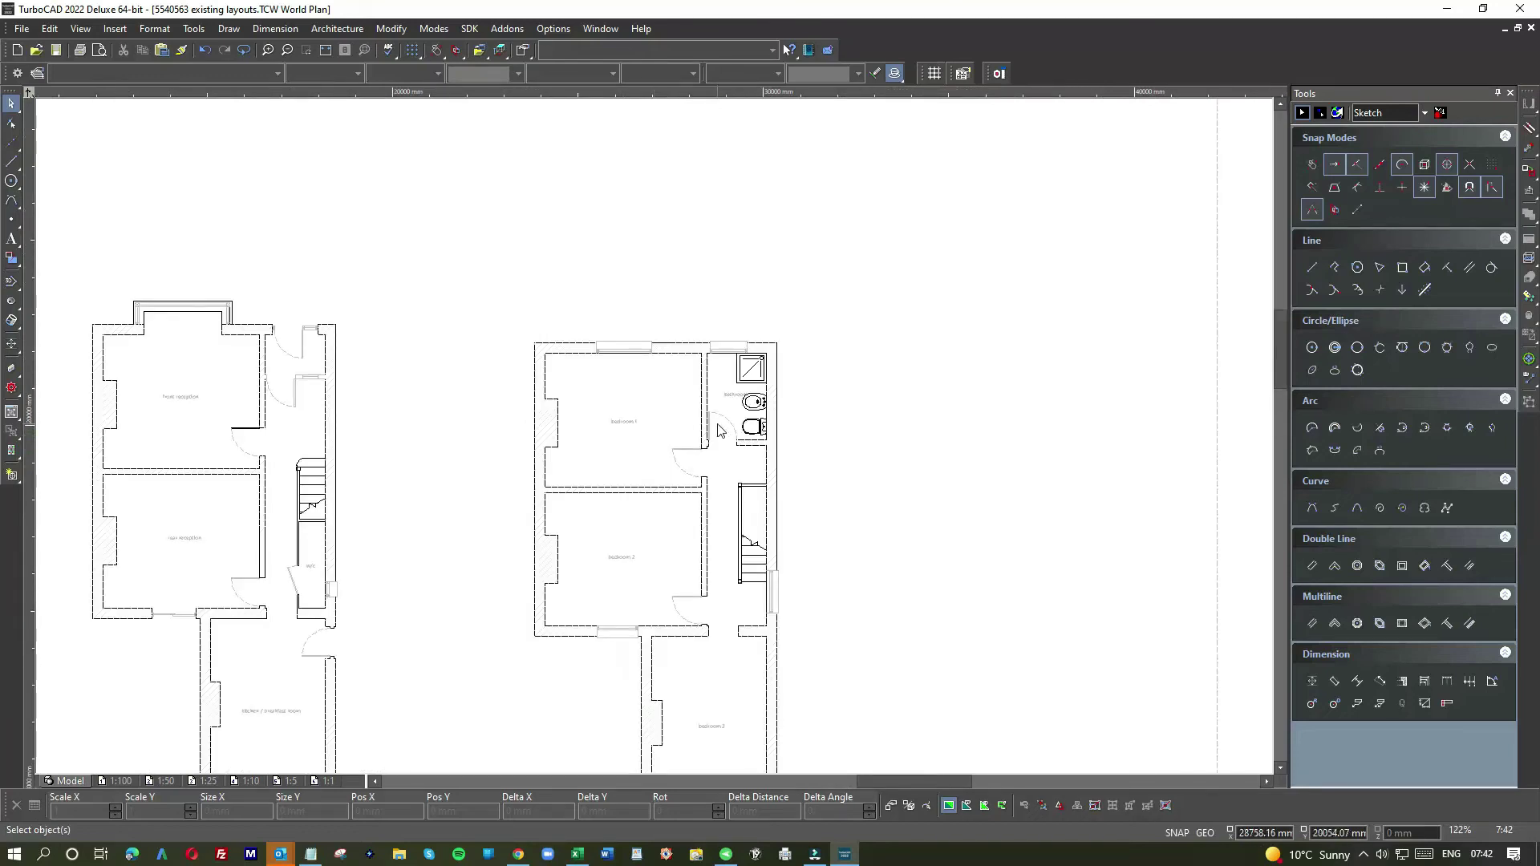
scroll(206, 455, up, 3)
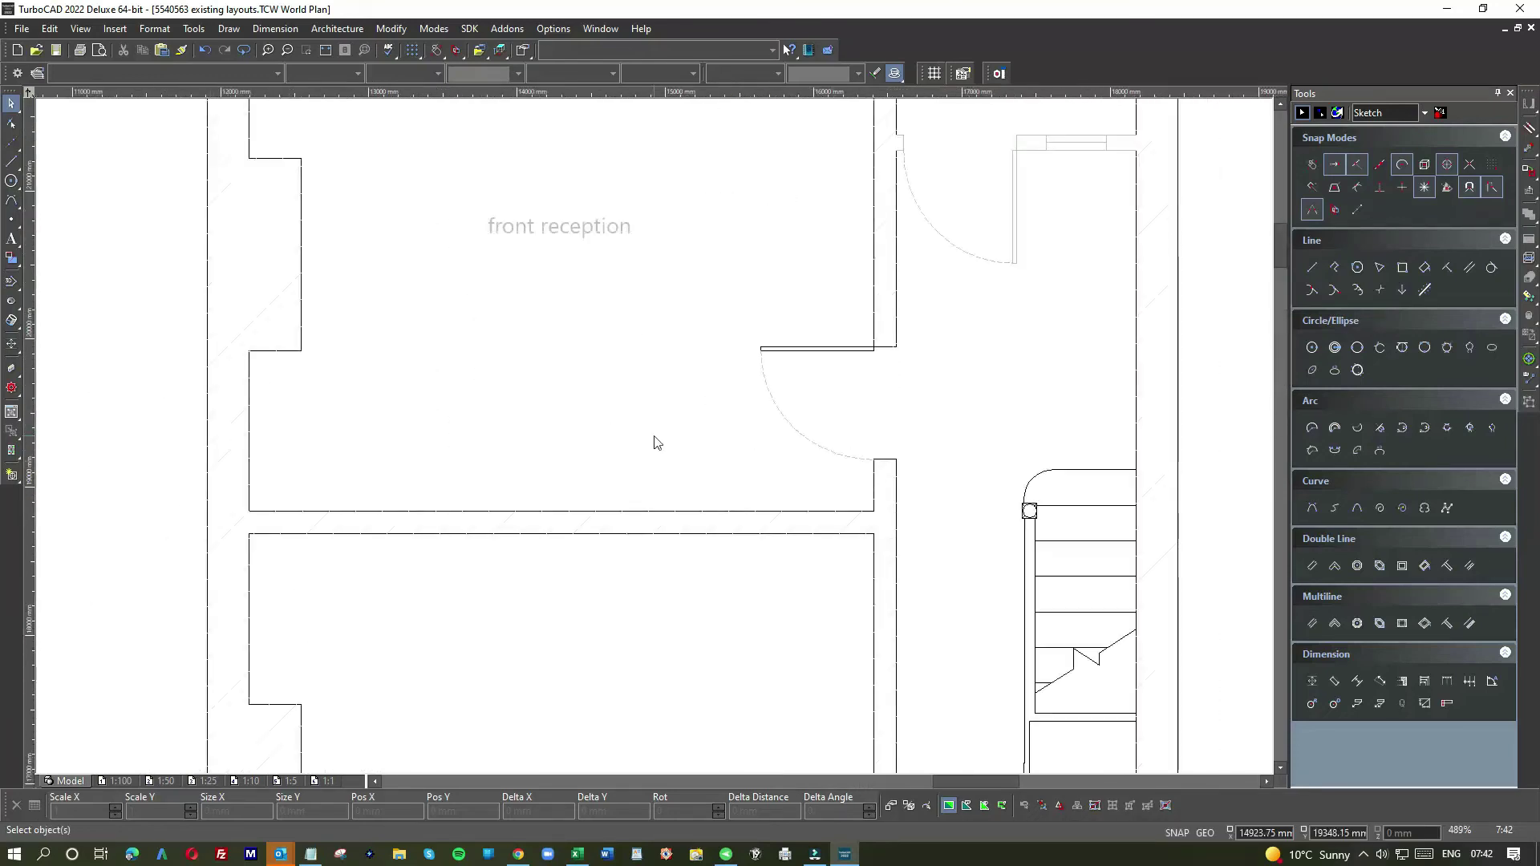
scroll(714, 527, down, 6)
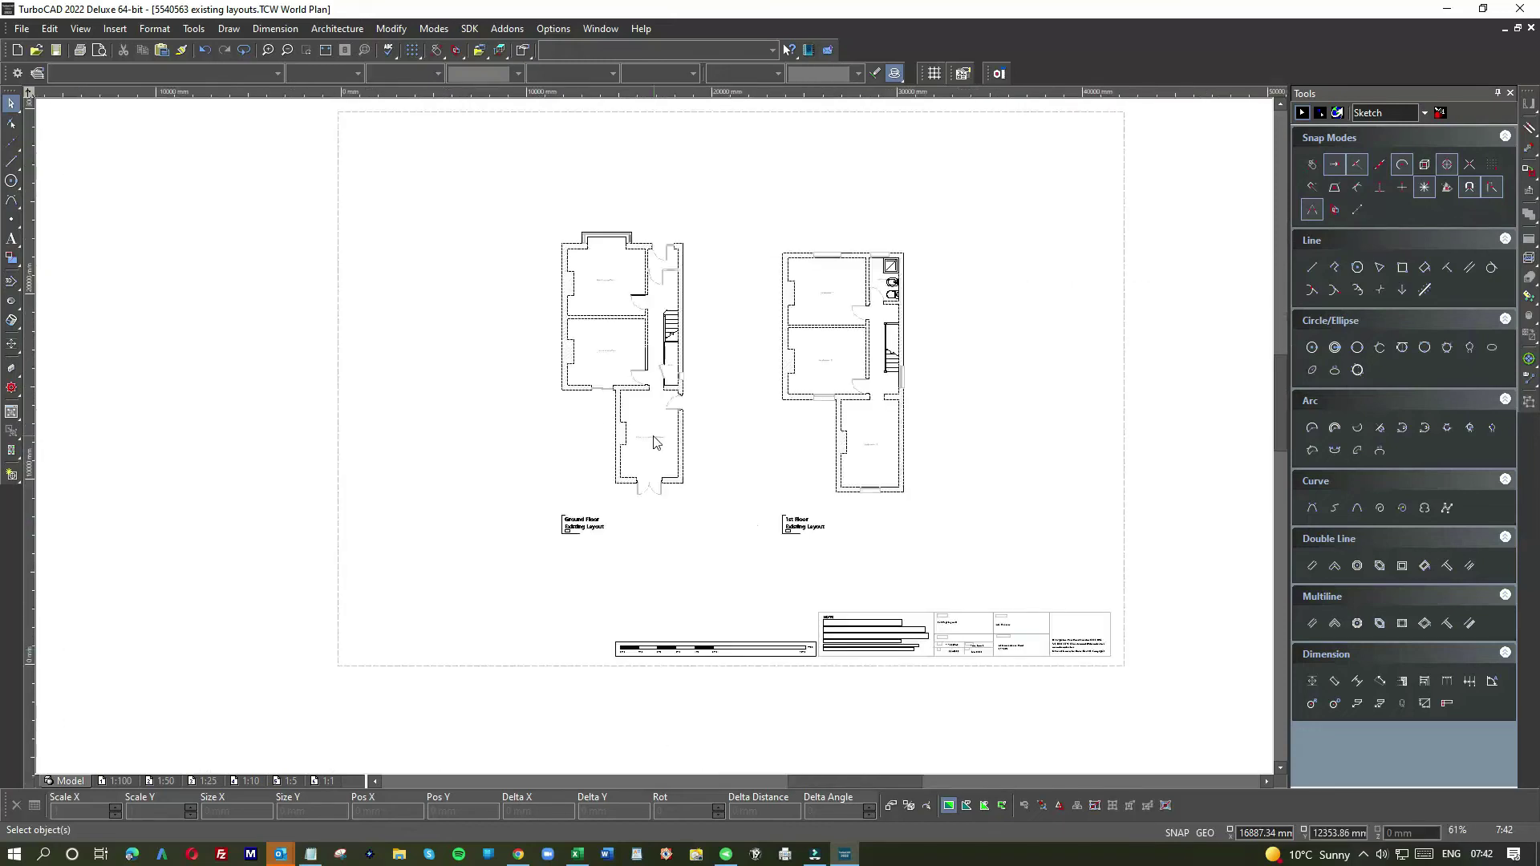
scroll(650, 431, up, 6)
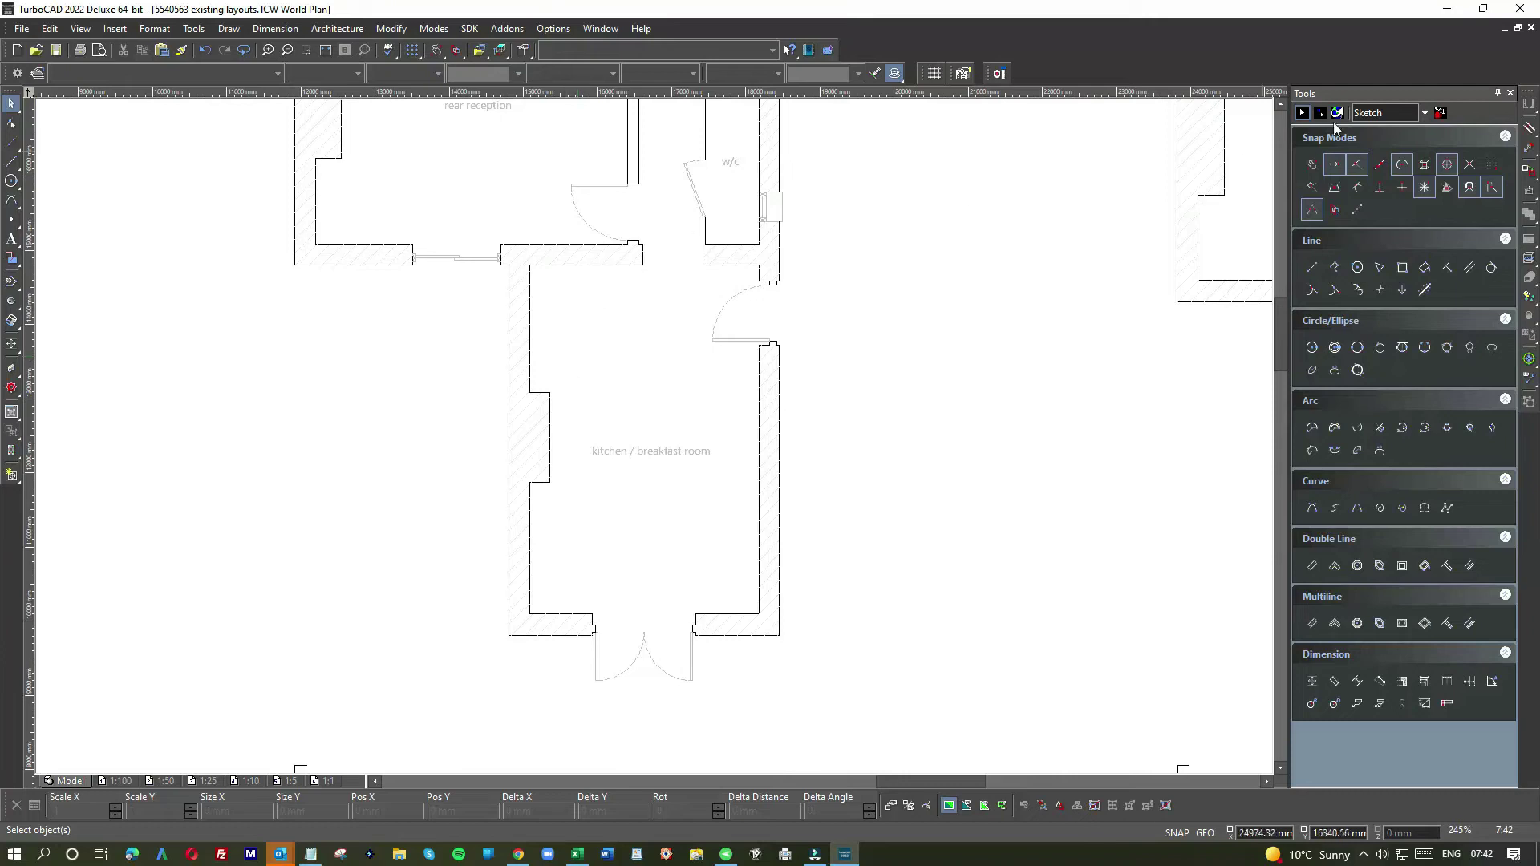
Close the existing layouts drawing without saving its changes, and close bathrooms NEW.dwg.
click(1529, 32)
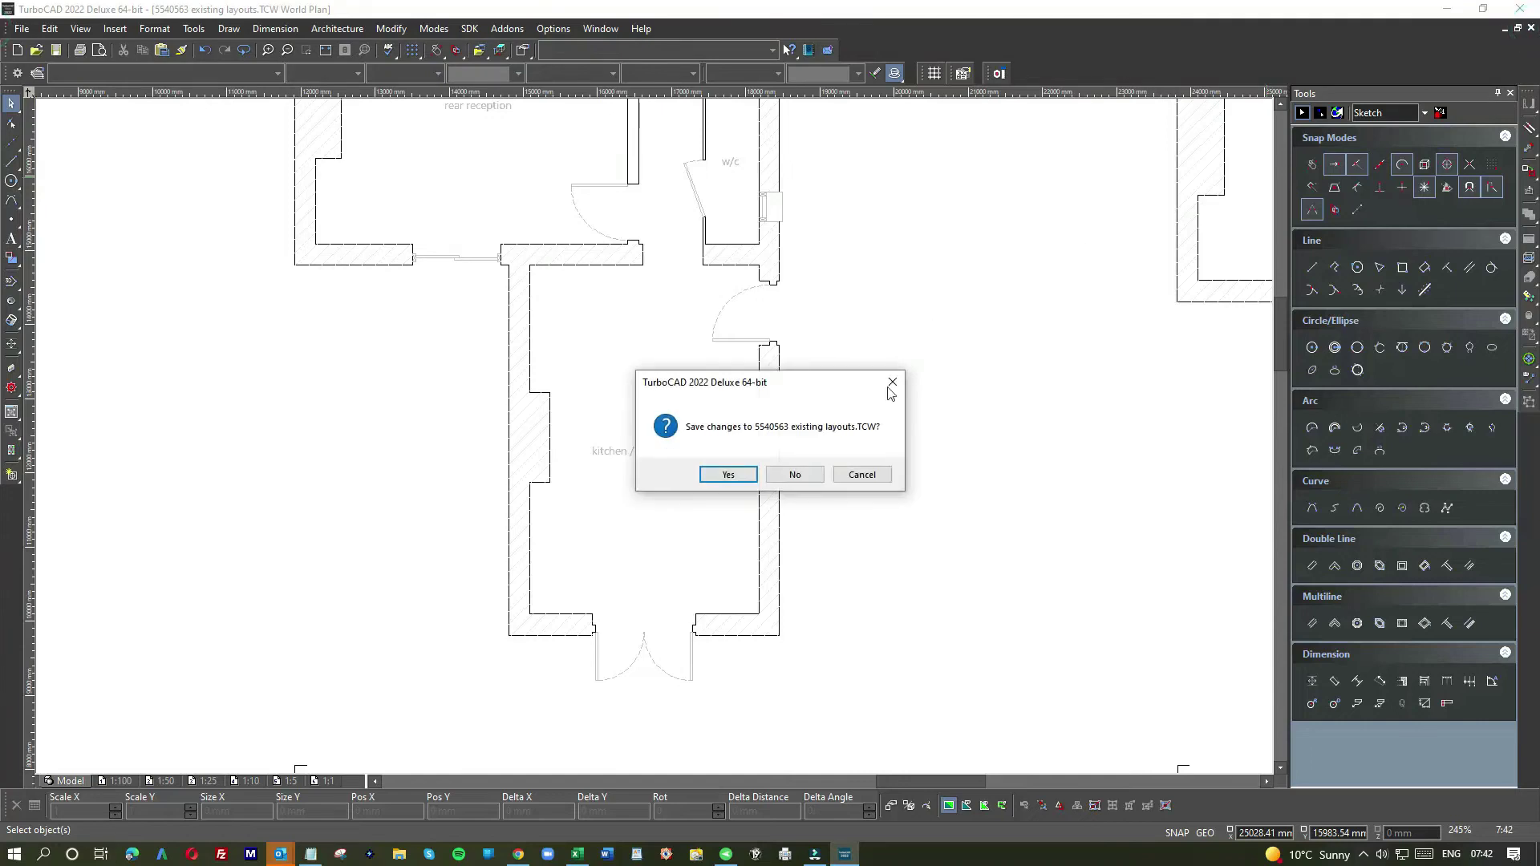
click(812, 475)
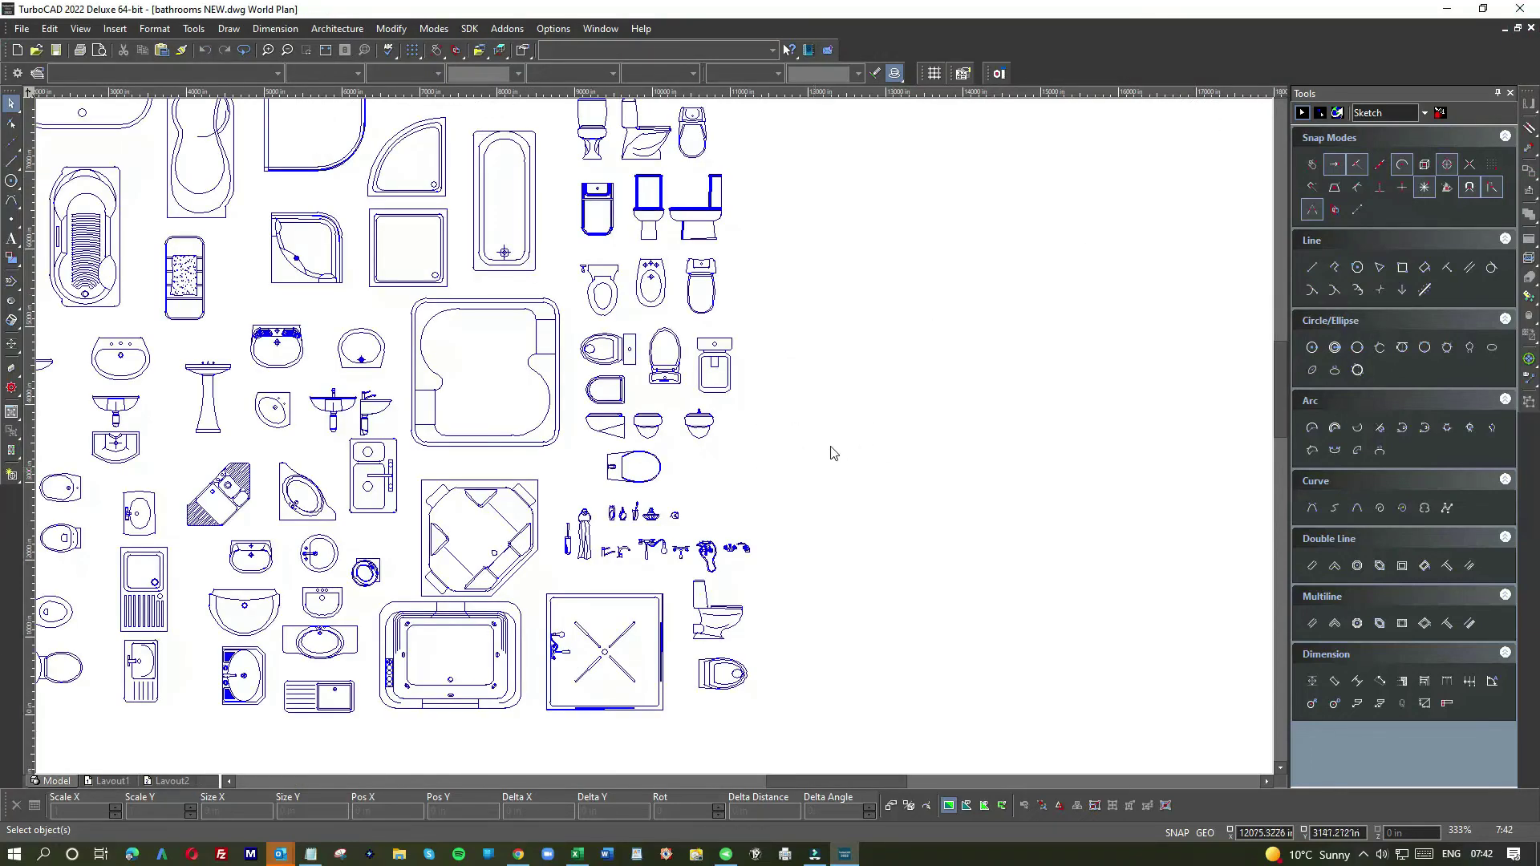
click(1531, 29)
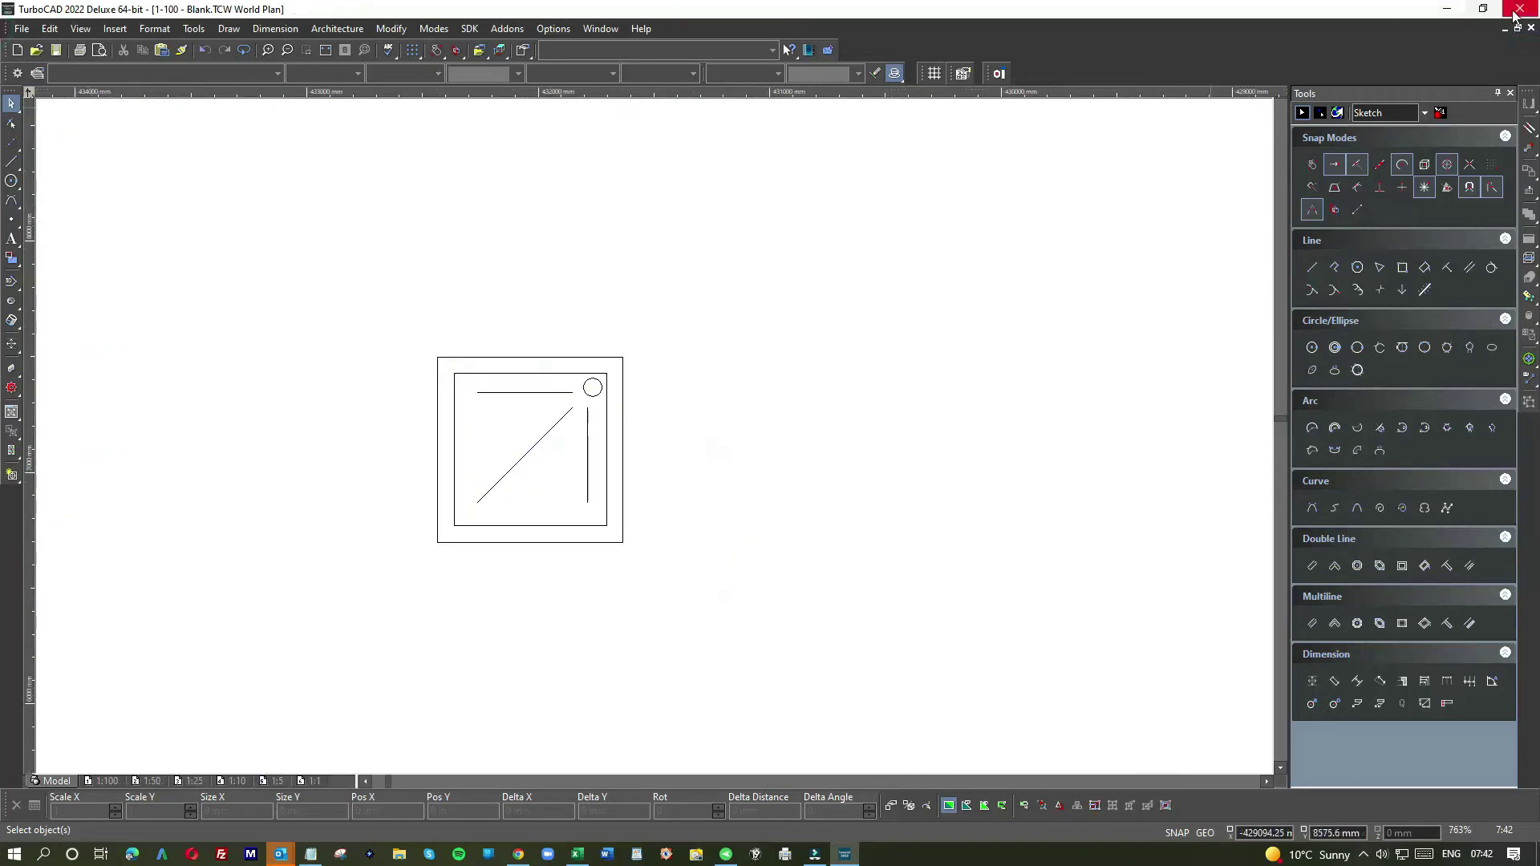
scroll(399, 283, down, 1)
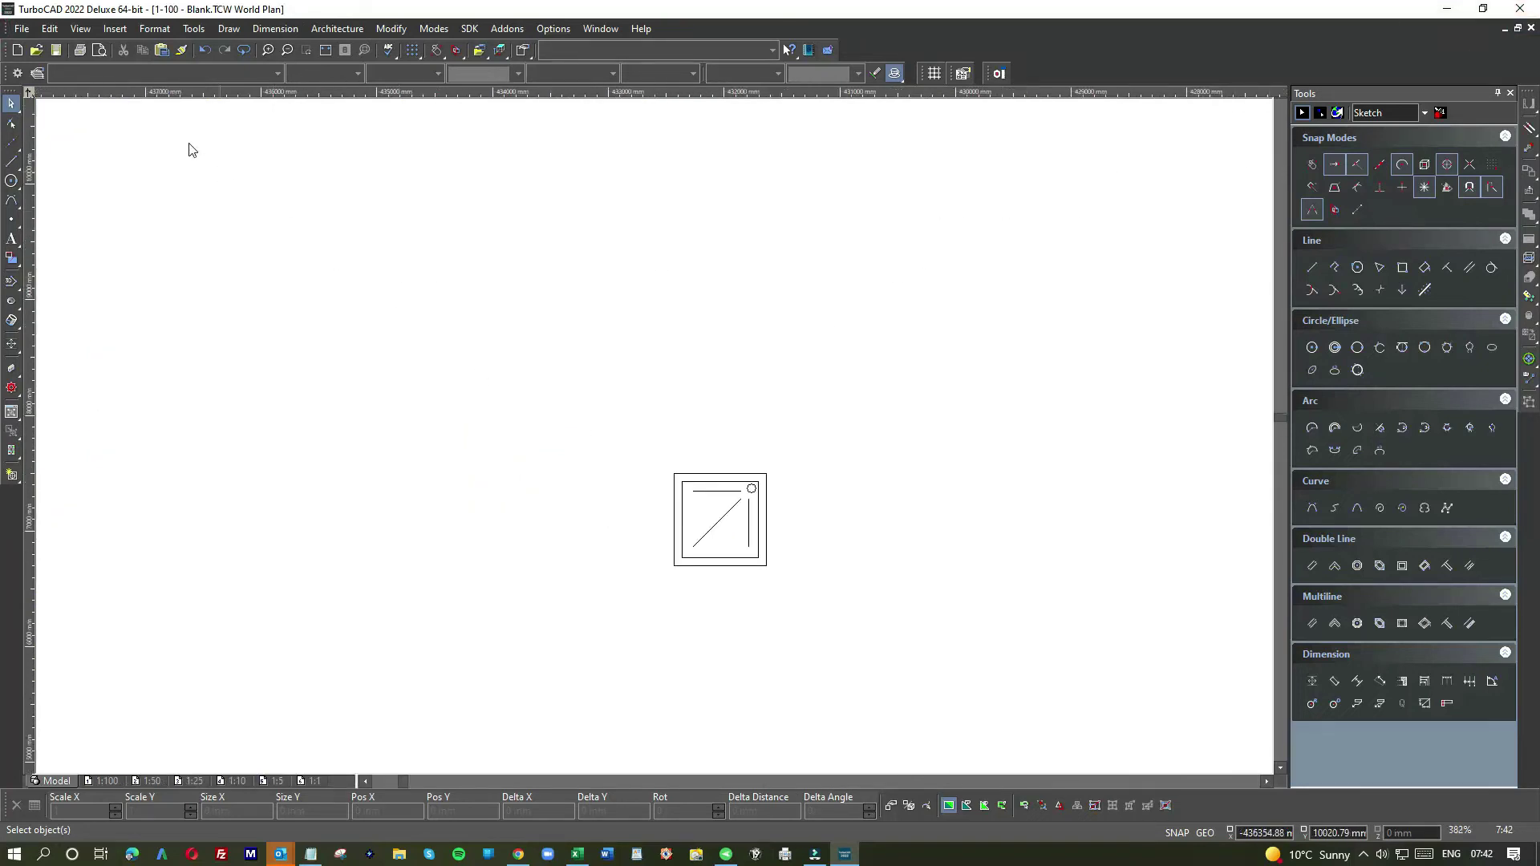
Open doors_elevation.dwg from the aCAD Resources folder.
click(36, 51)
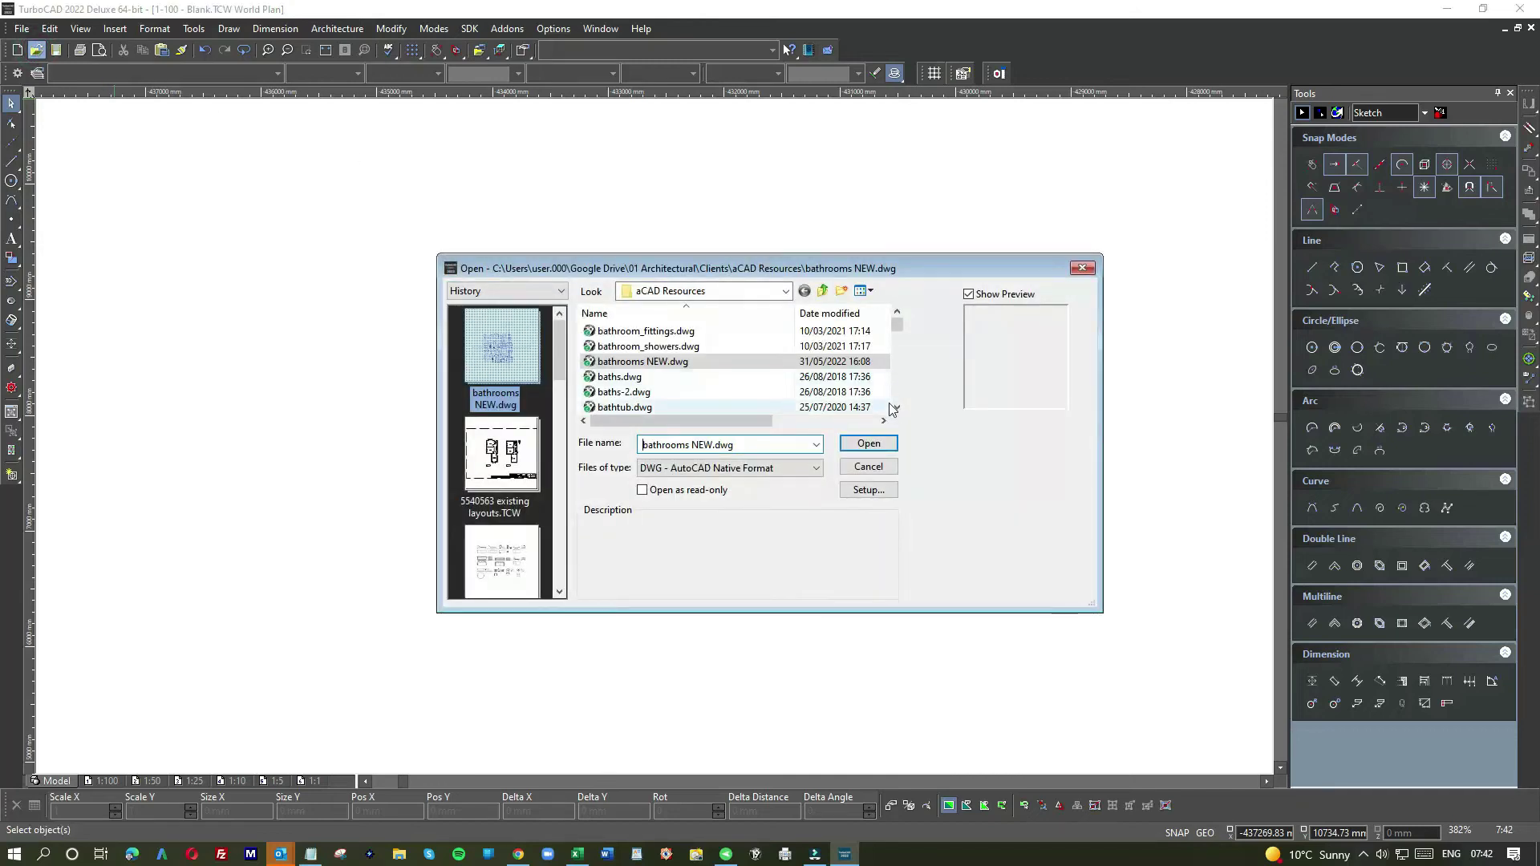
click(896, 407)
click(896, 408)
click(897, 408)
click(897, 408)
click(897, 408)
click(898, 408)
click(898, 407)
click(897, 408)
click(898, 408)
click(897, 408)
click(897, 408)
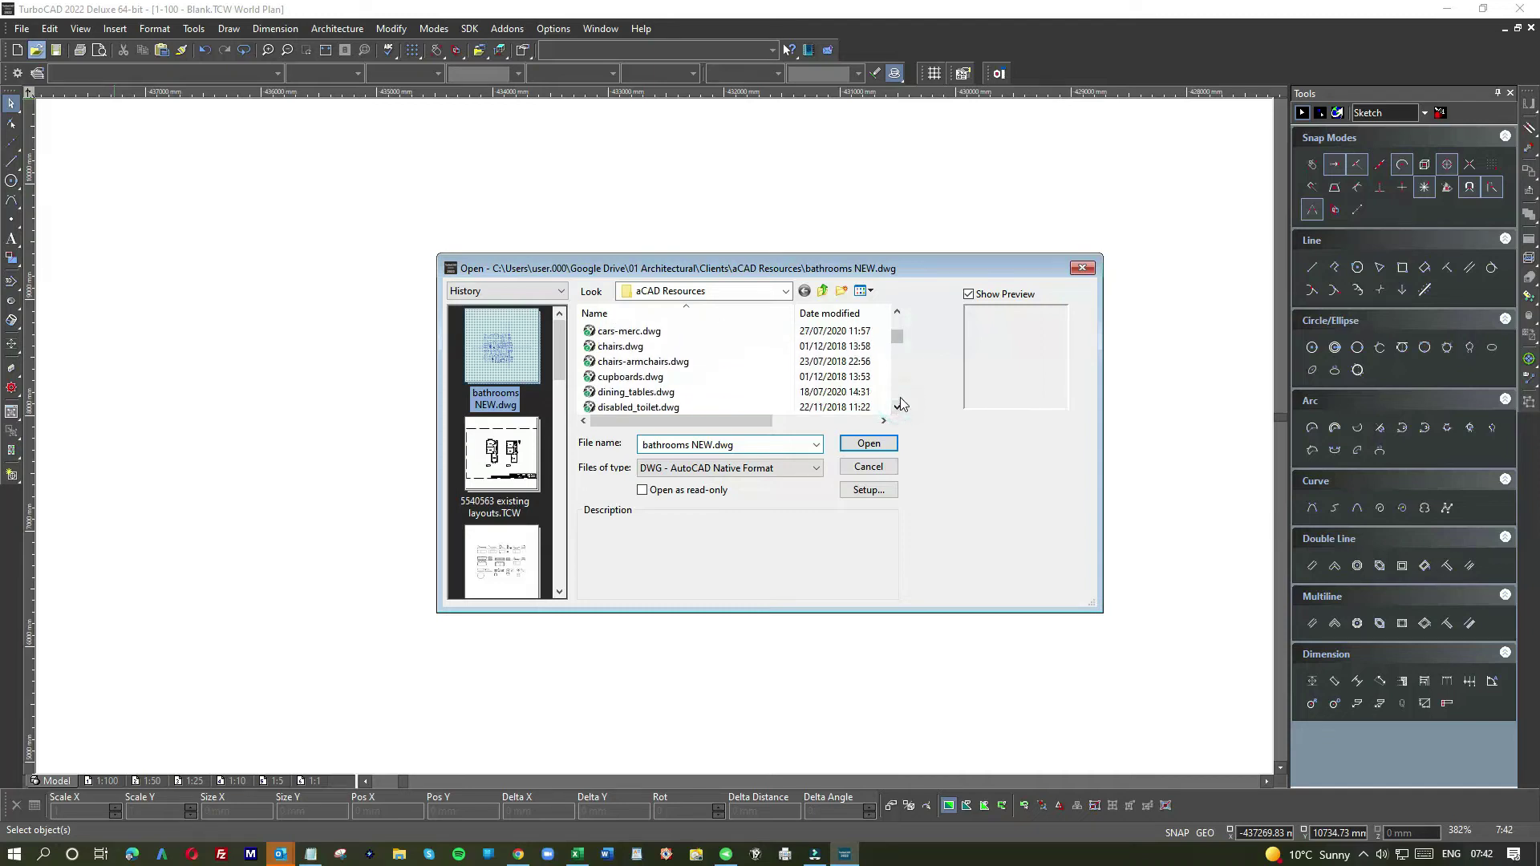
click(897, 407)
click(897, 407)
click(897, 407)
double_click(630, 377)
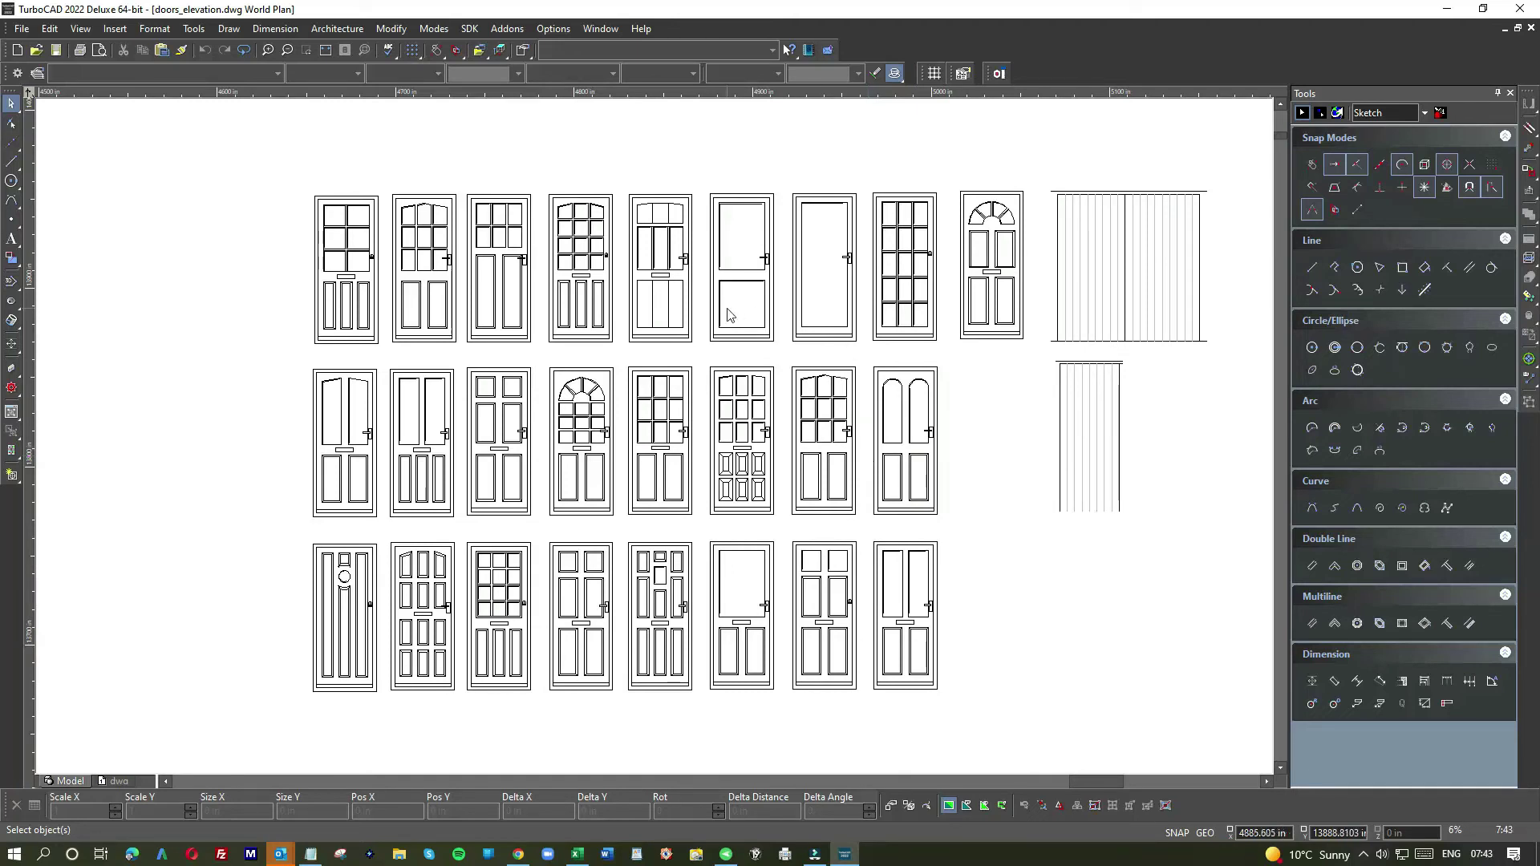
Copy the door with arched glazing, the fourth in the middle row of door elevations.
drag(694, 181, 793, 367)
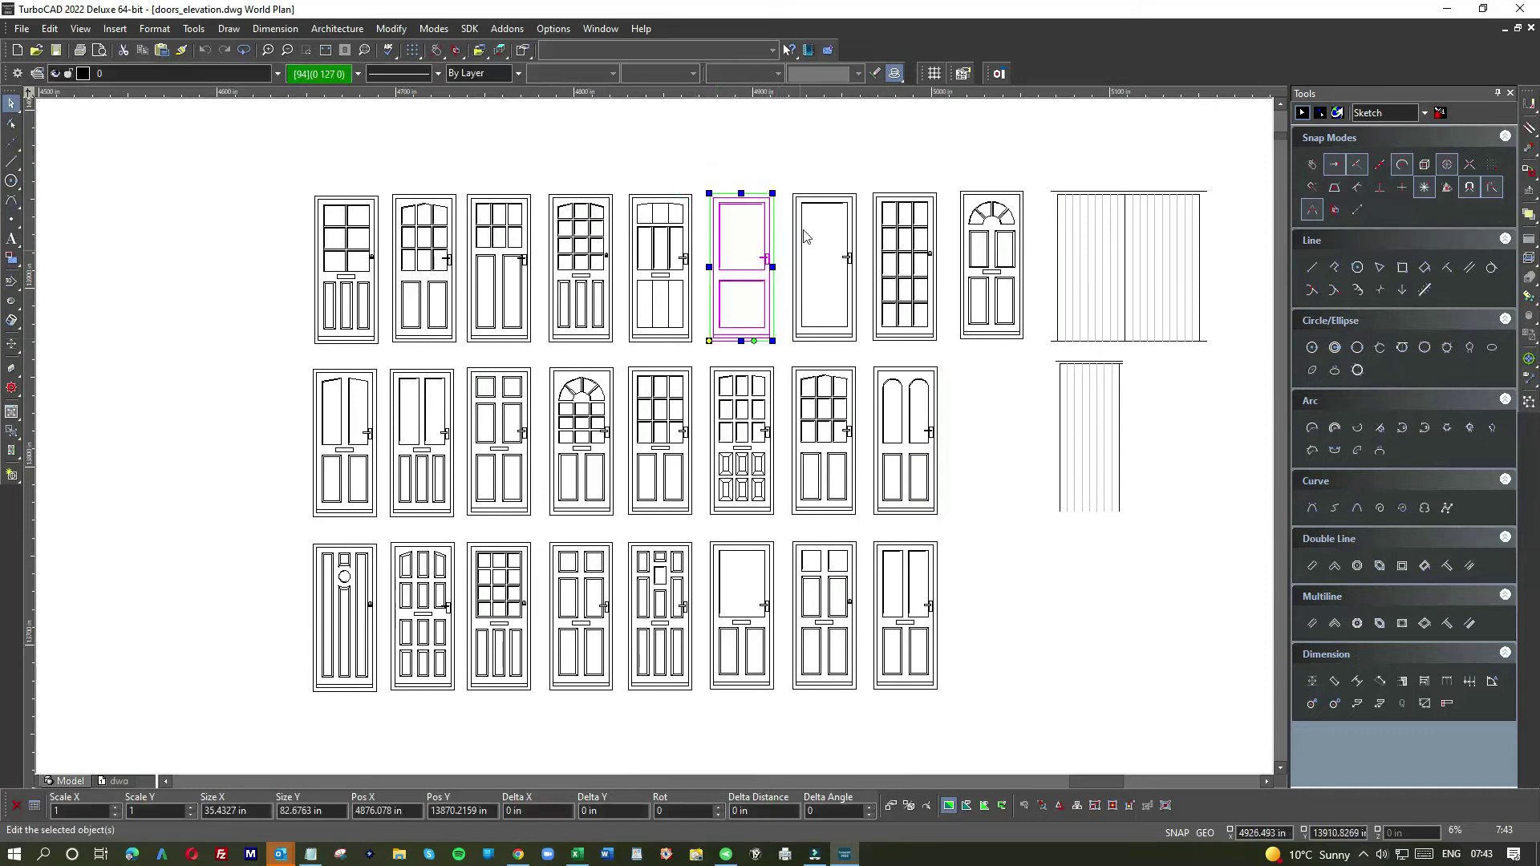
drag(784, 192, 881, 373)
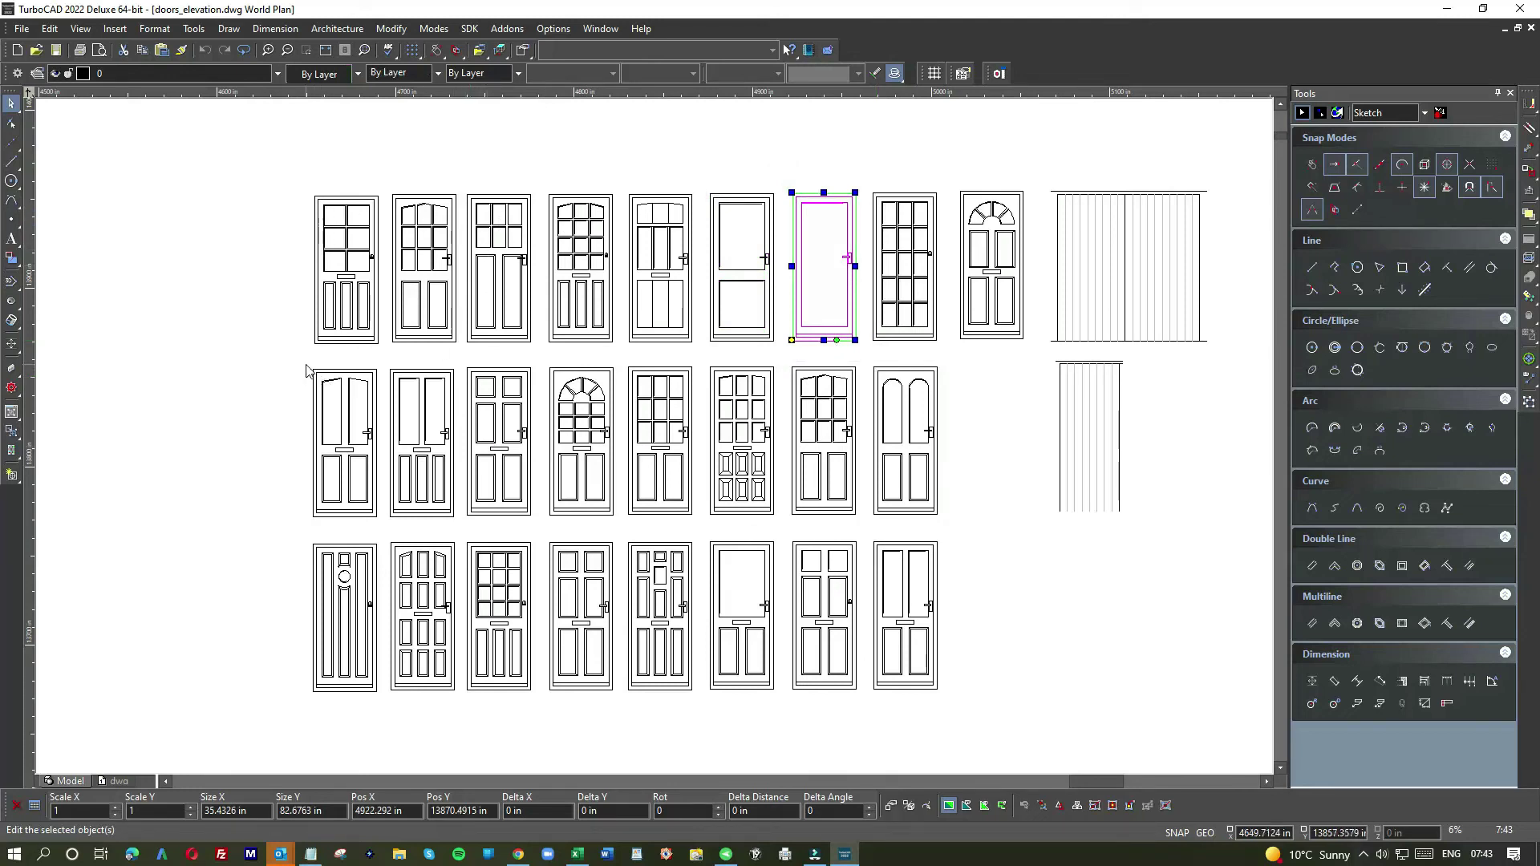
drag(543, 361, 625, 536)
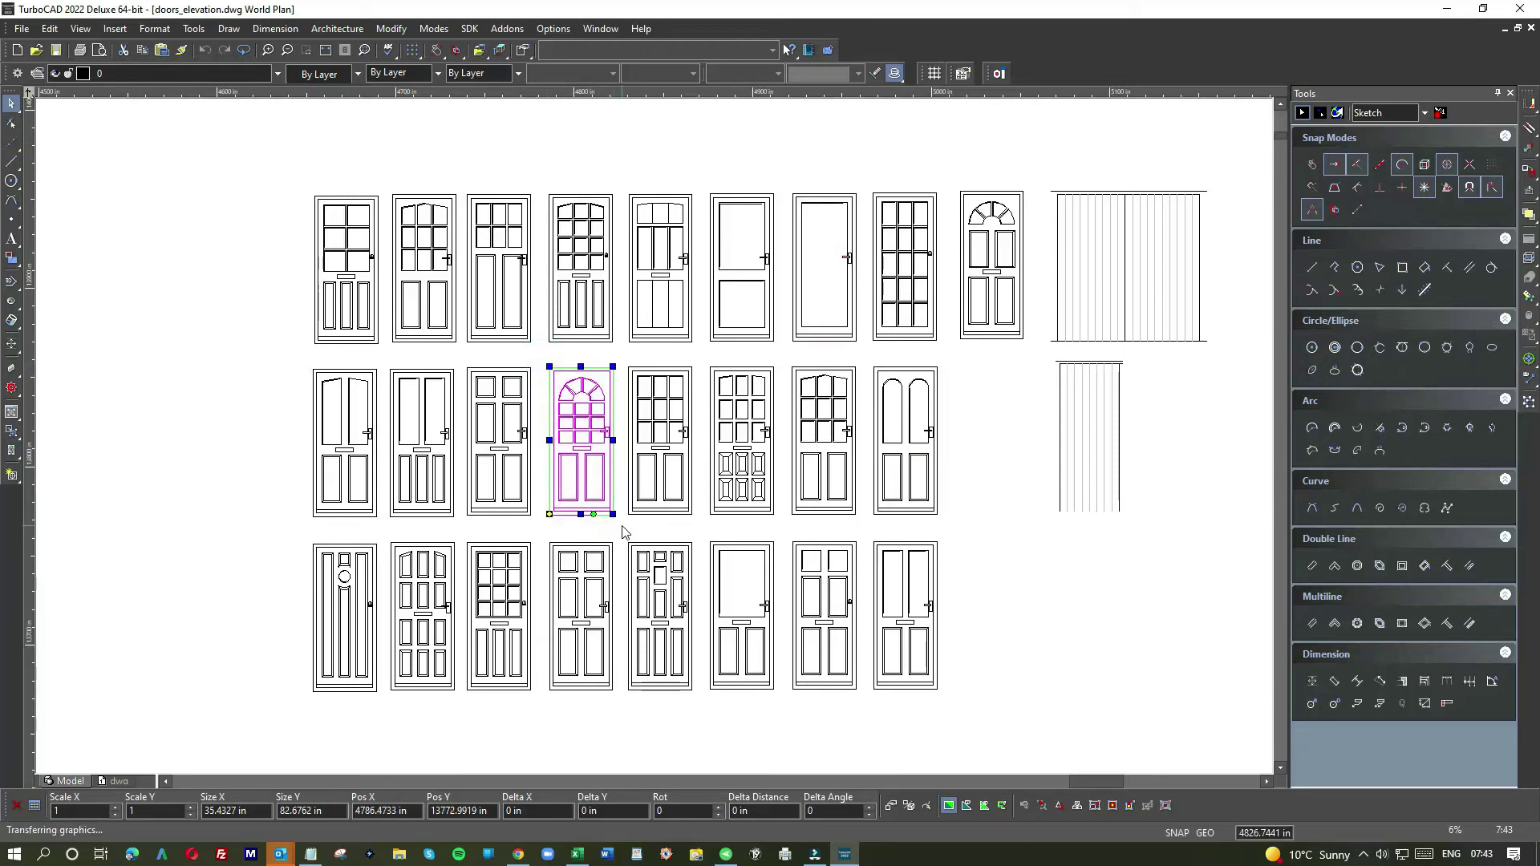
Paste the copied door into the 1-100 - Blank.TCW drawing, place it to the upper left of the shower tray and deselect it.
click(600, 28)
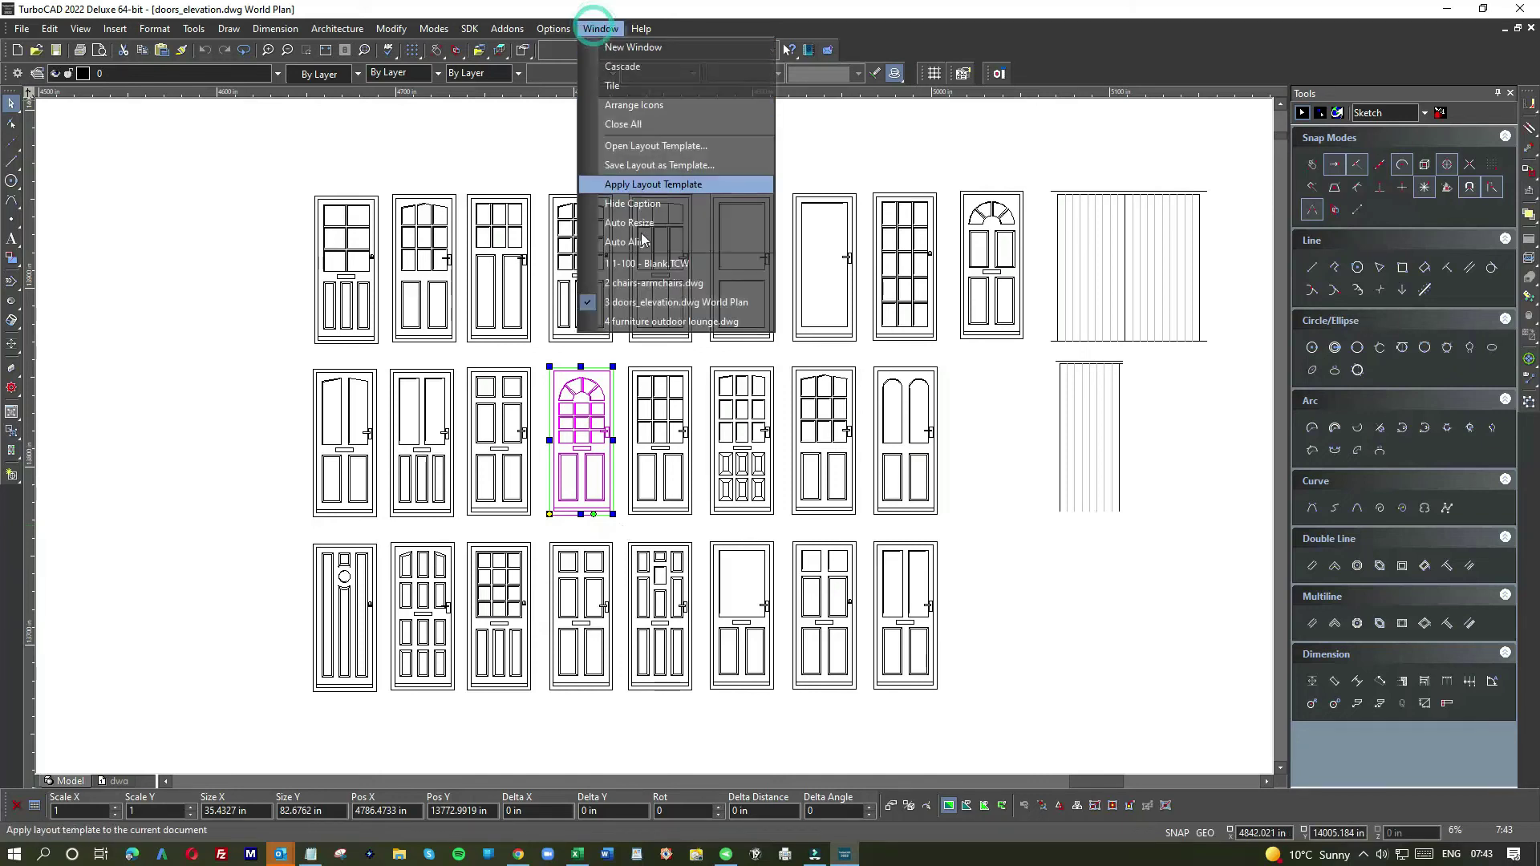
click(654, 264)
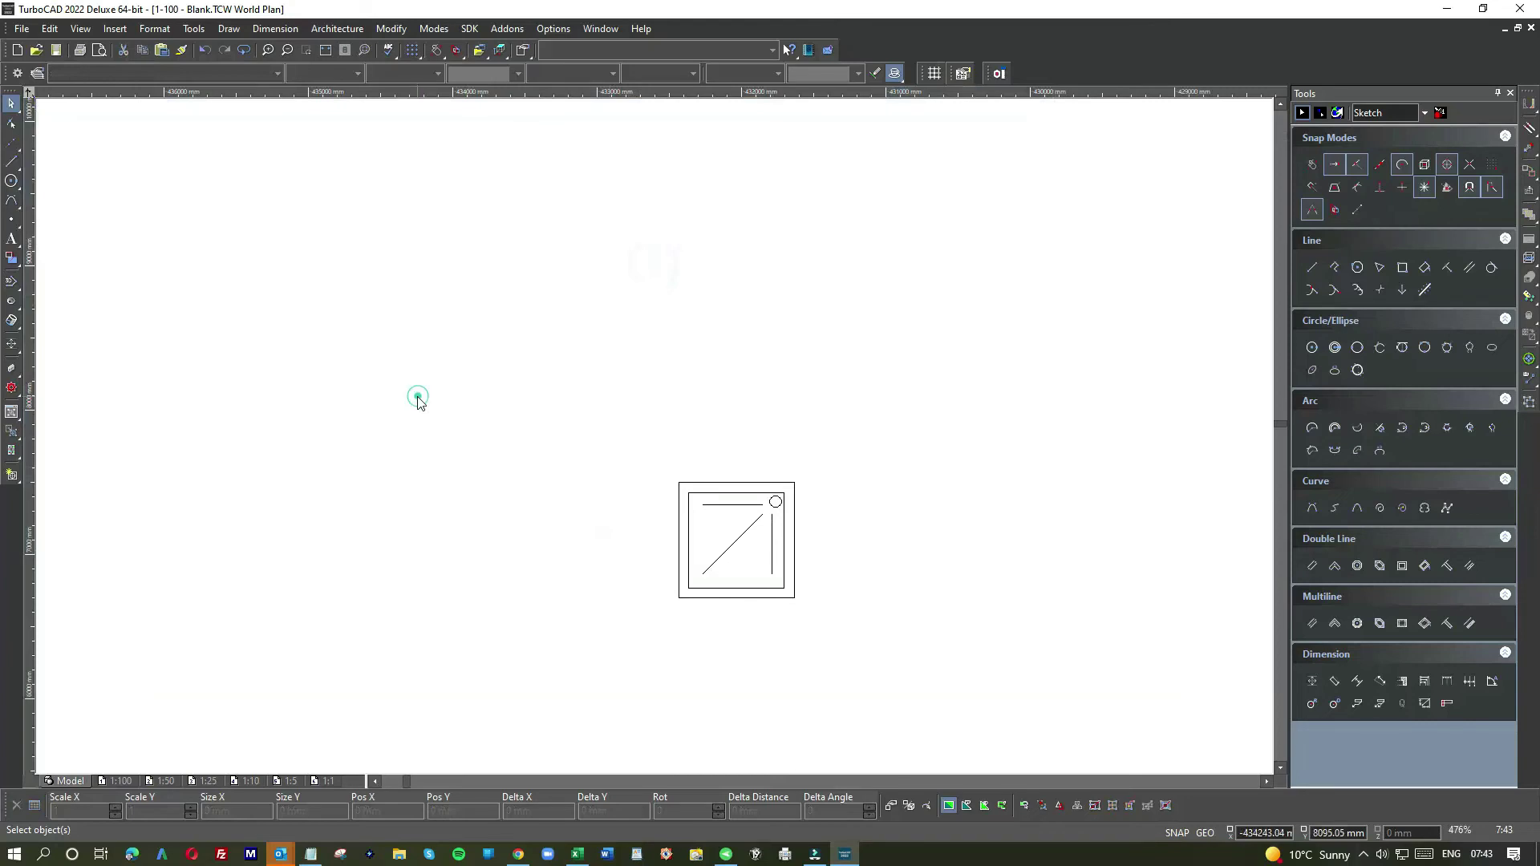
key(ctrl+v)
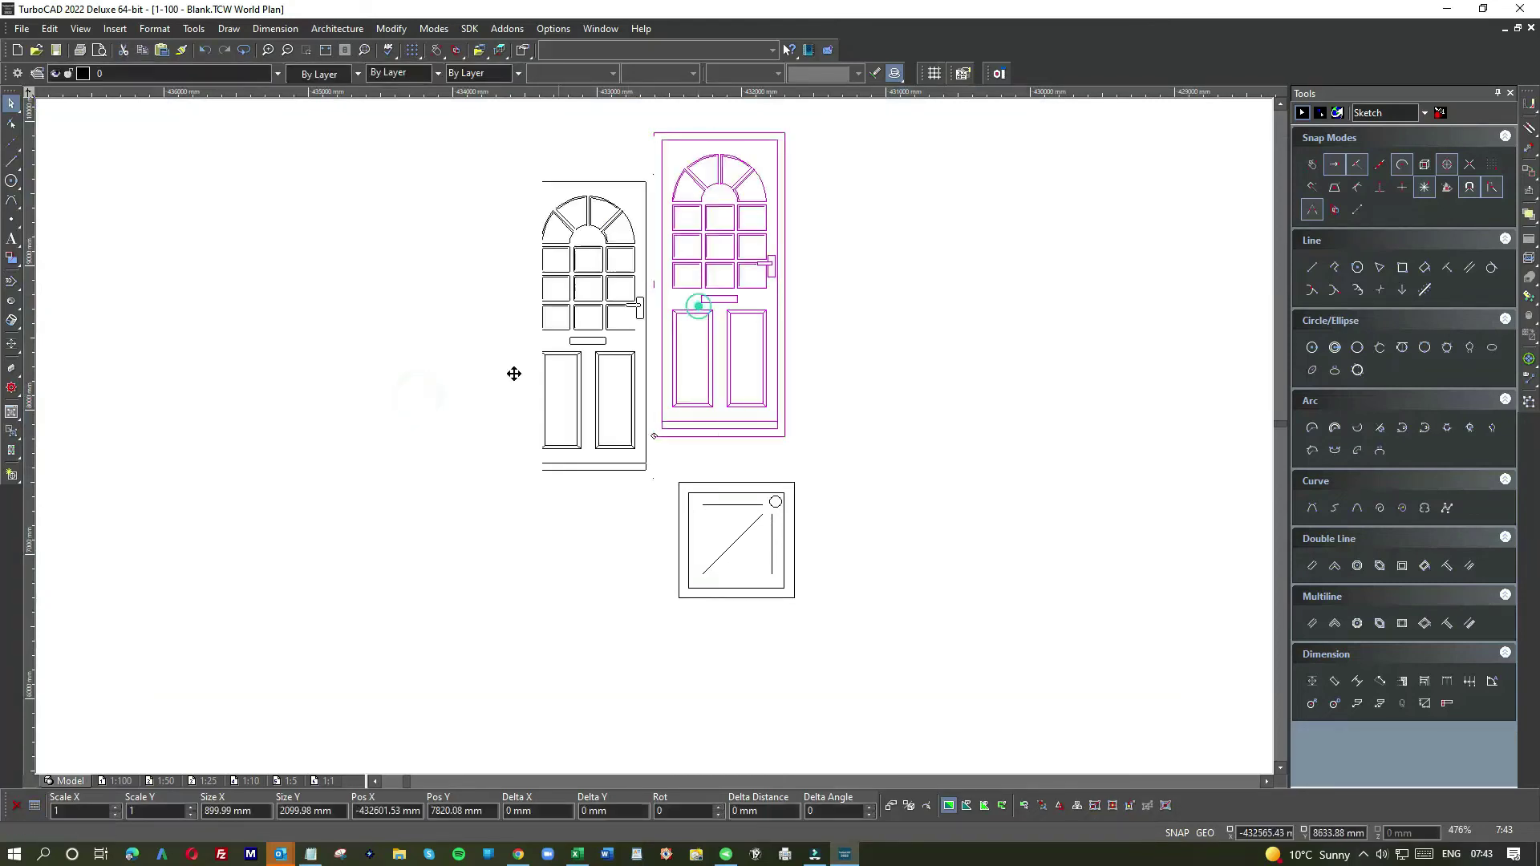
click(591, 375)
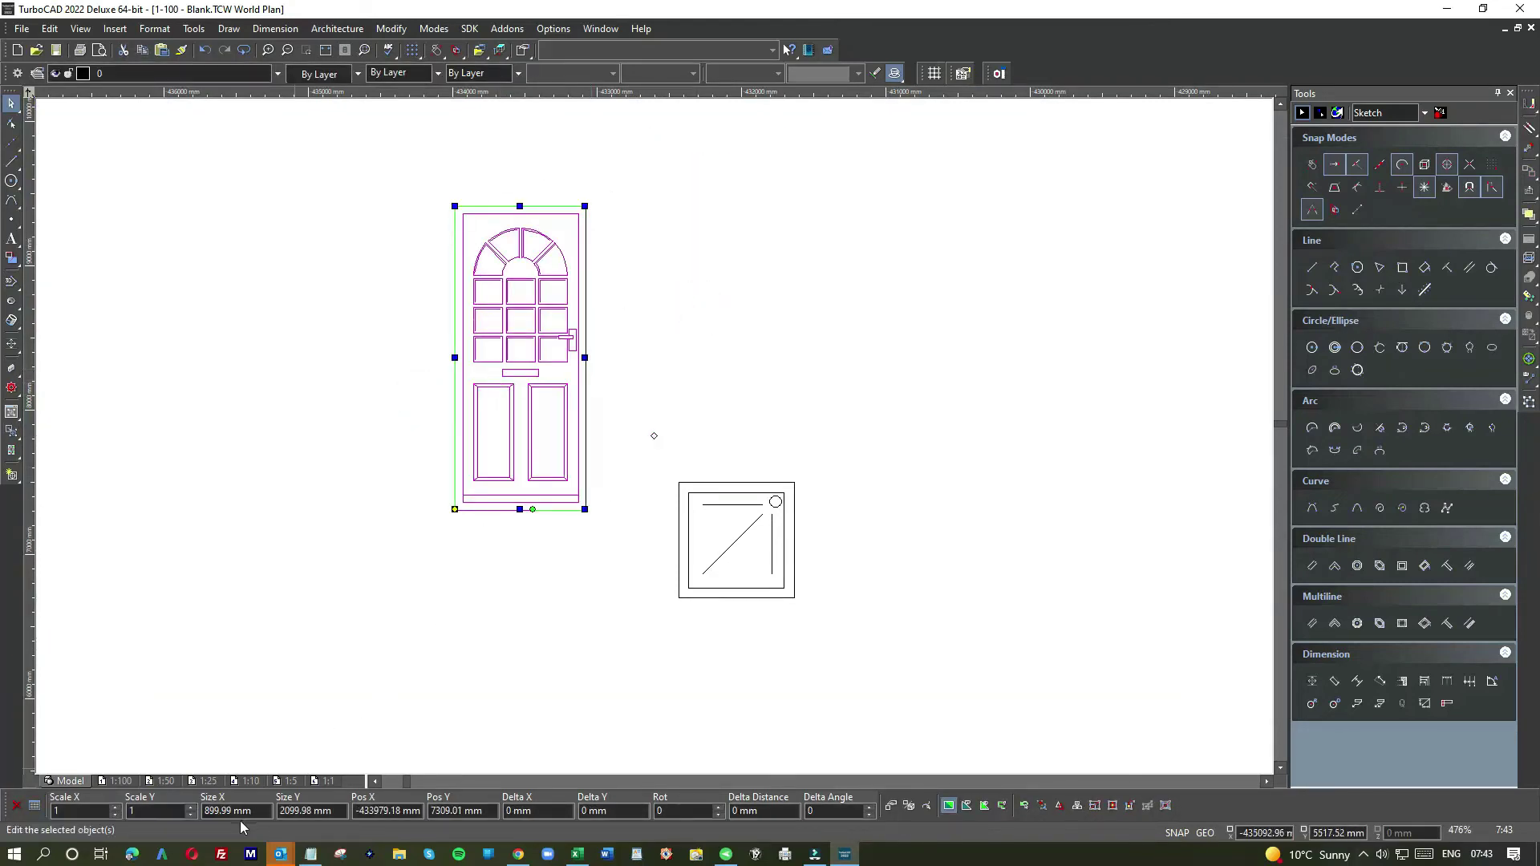
click(434, 598)
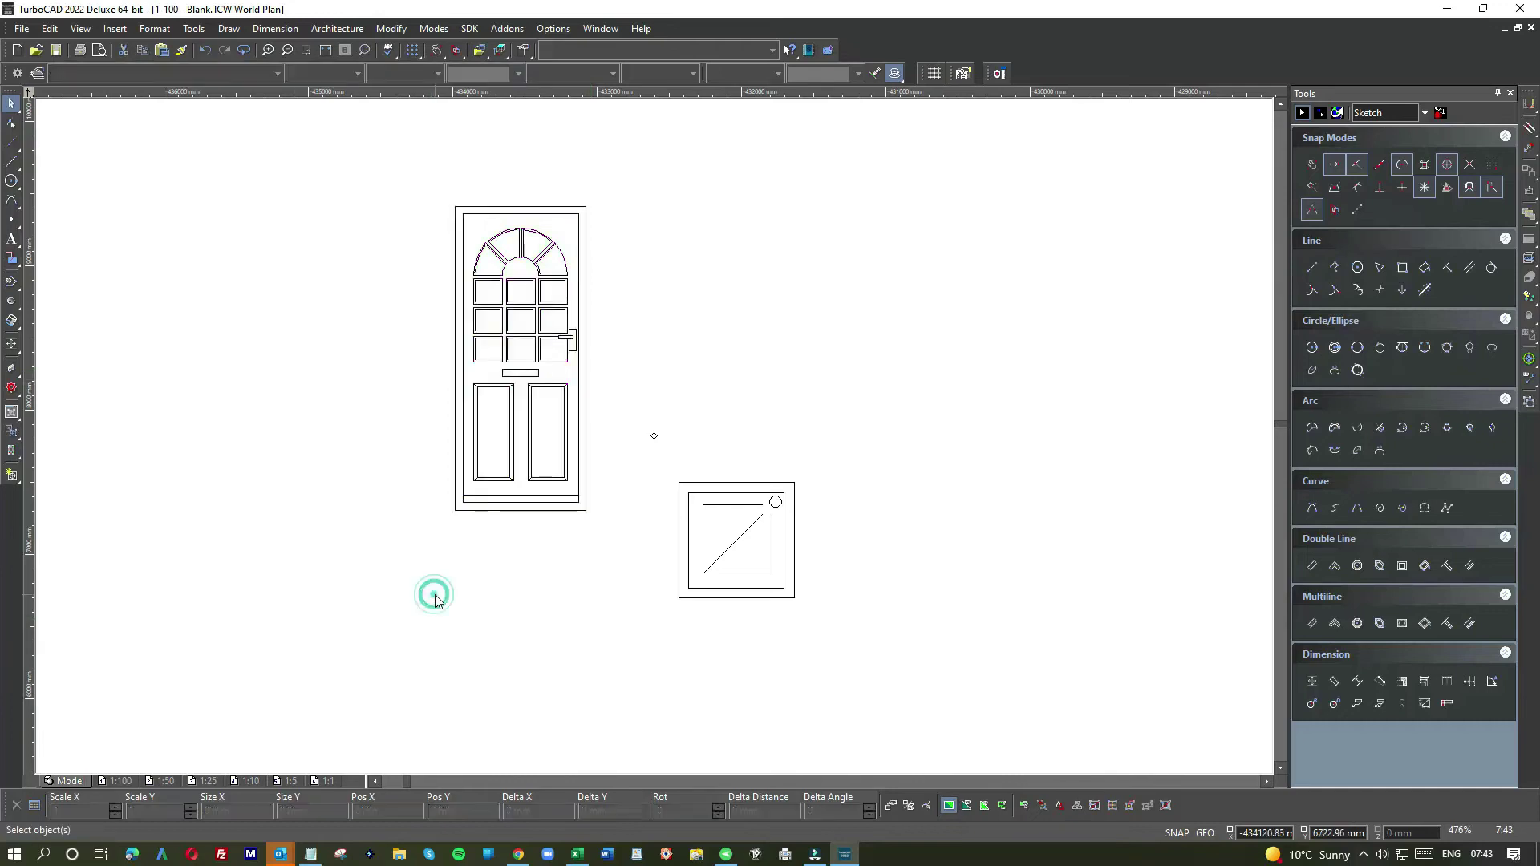
Explode the pasted door and delete the backplate and lever rectangles of its handle.
scroll(654, 442, up, 2)
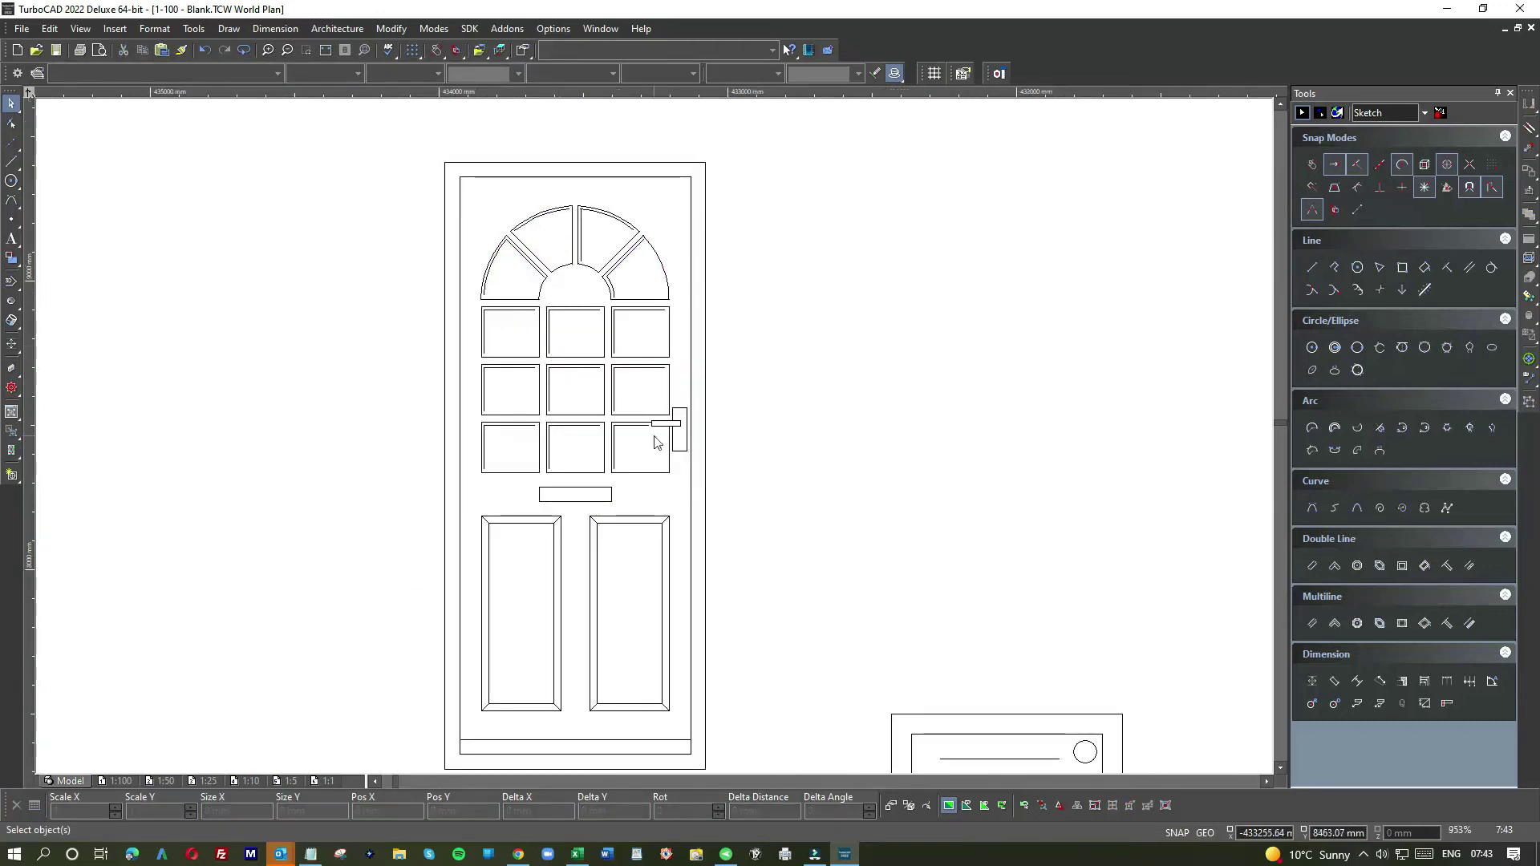
scroll(672, 449, up, 1)
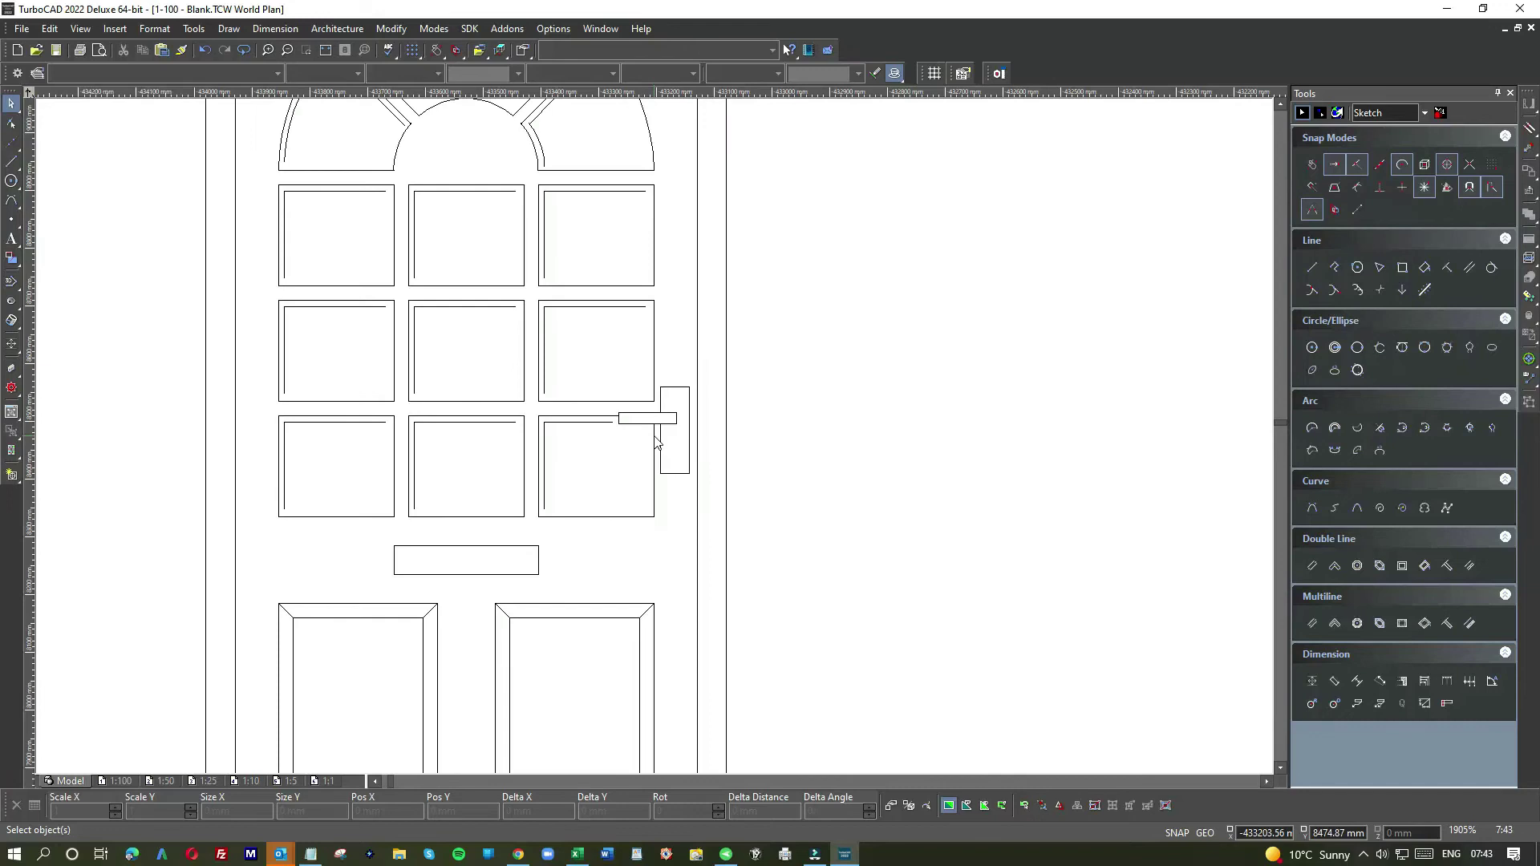
click(692, 513)
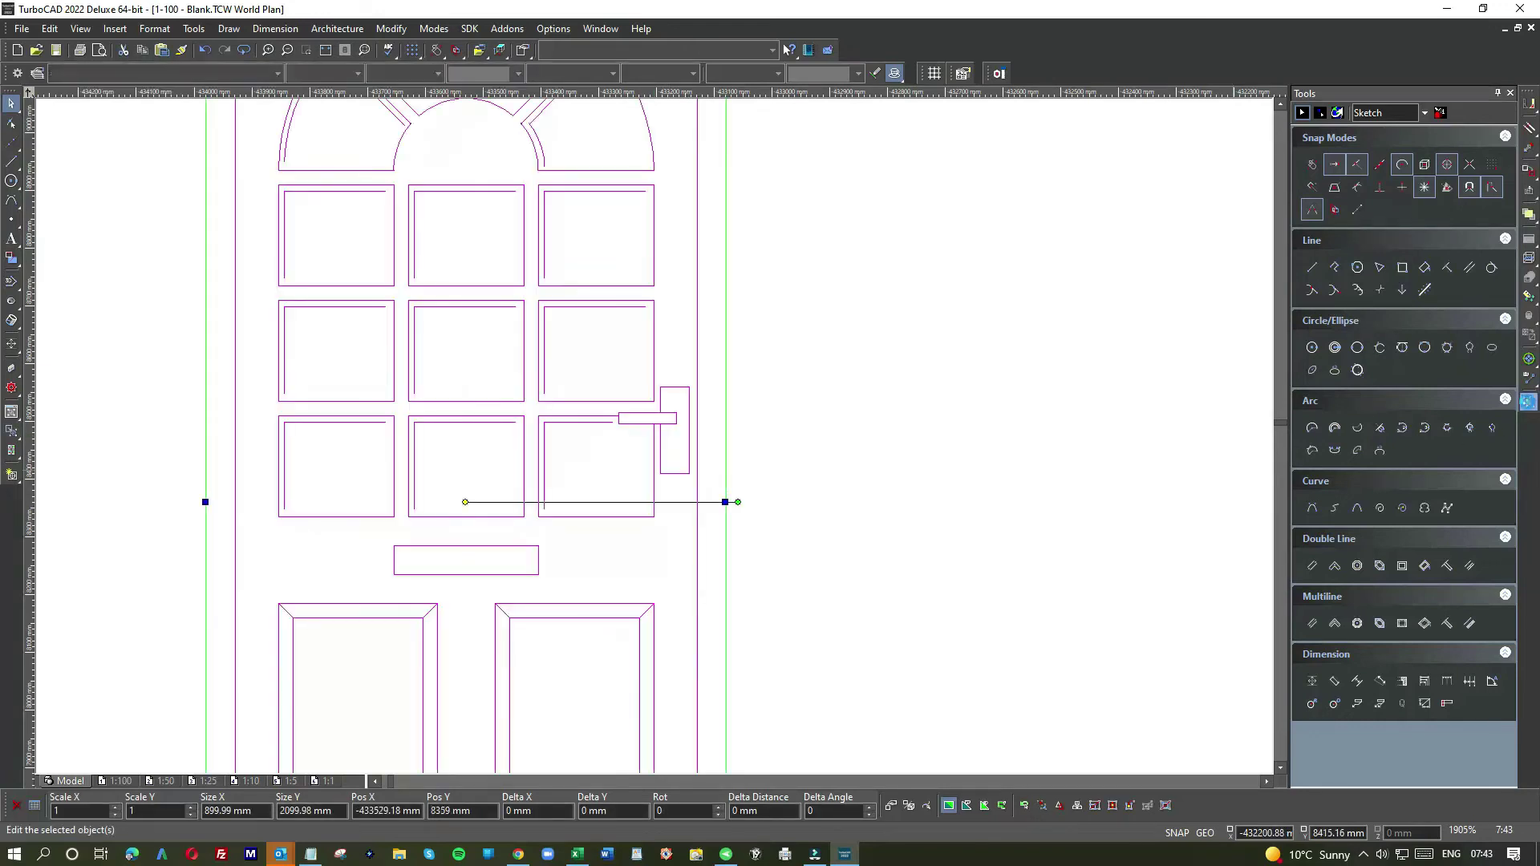
click(895, 433)
drag(658, 383, 694, 495)
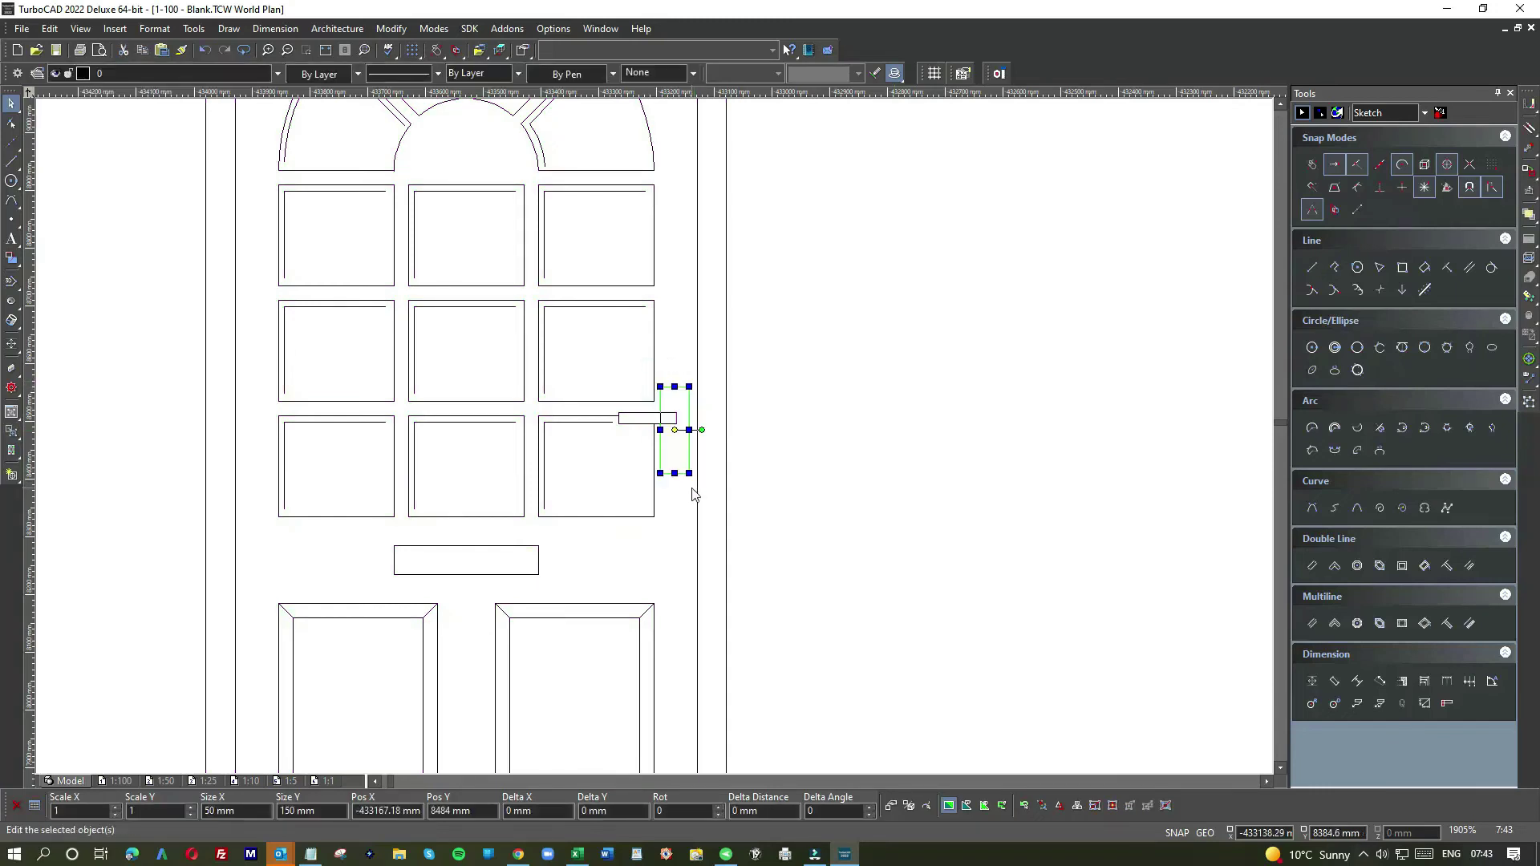
key(Delete)
click(672, 423)
key(Delete)
Extend the broken top and right edges of the door's lower-right glazing pane to meet at the corner, making the top edge 200 mm long.
scroll(610, 434, up, 5)
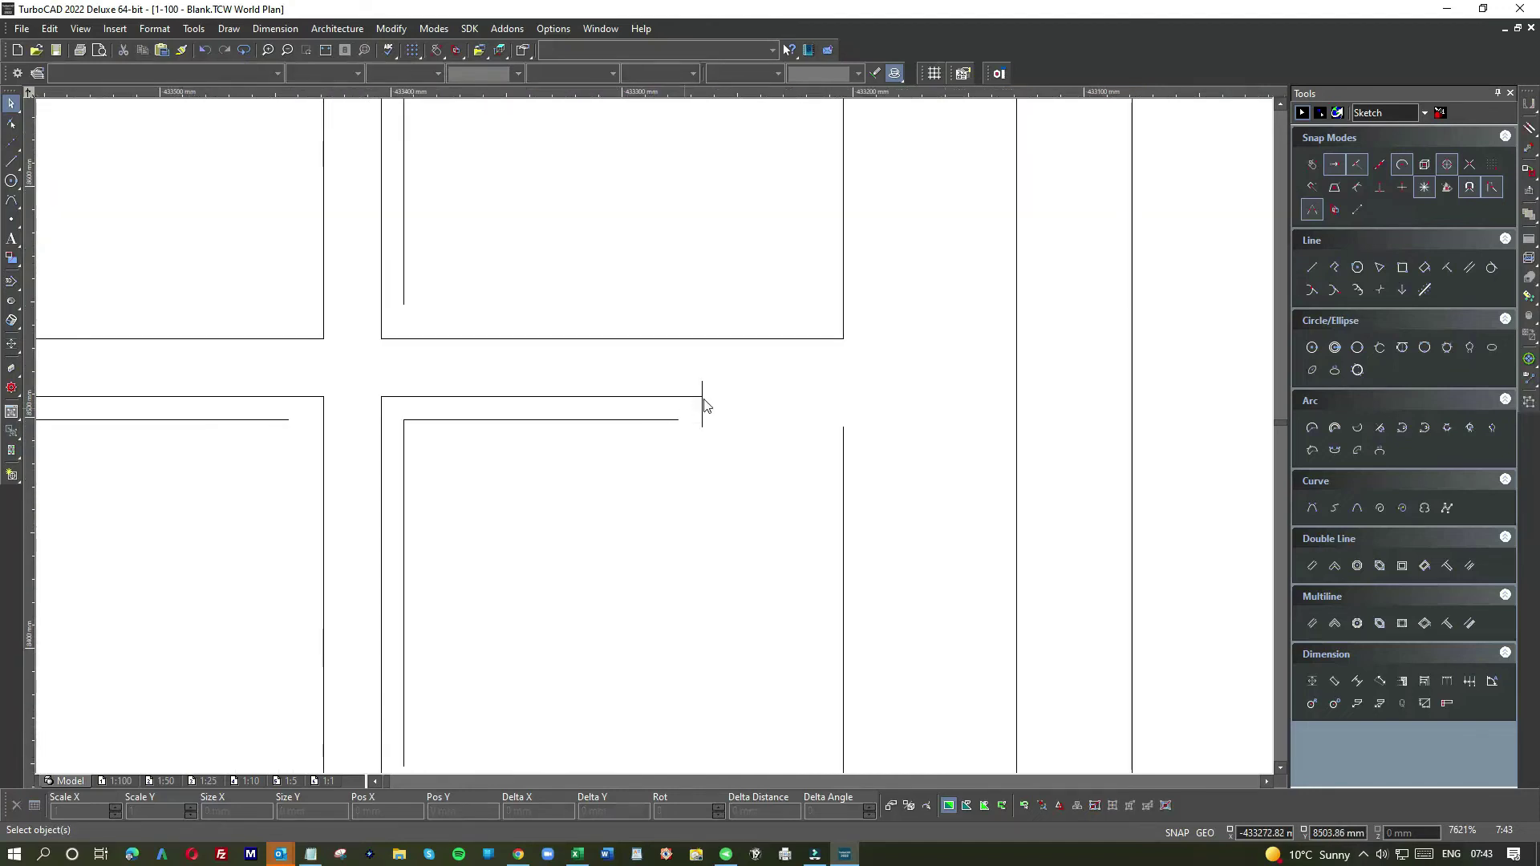
click(703, 396)
drag(703, 396, 848, 400)
click(846, 440)
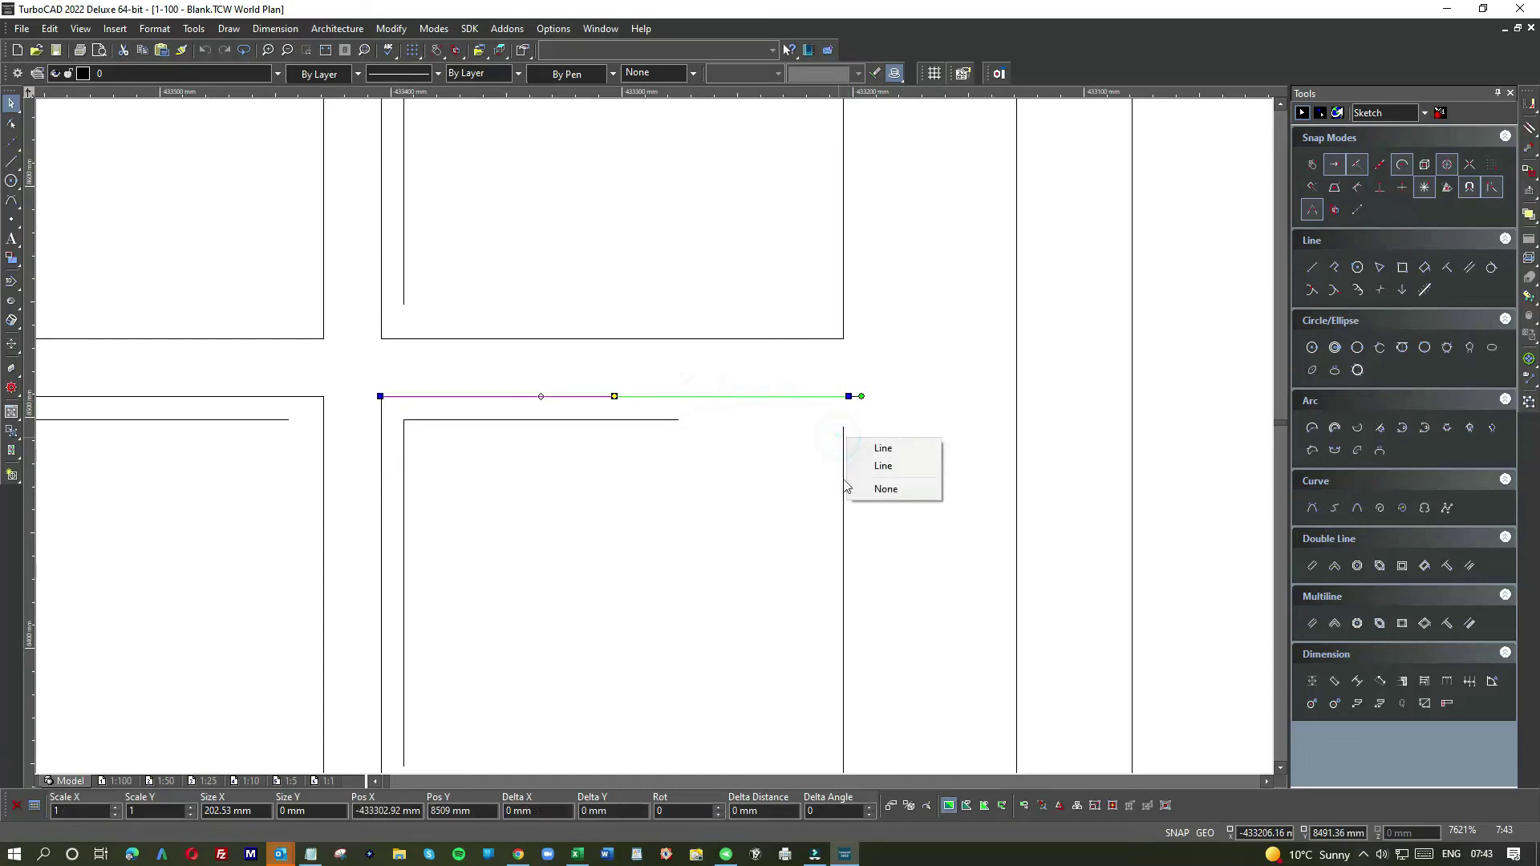
click(867, 449)
drag(844, 426, 843, 397)
click(828, 398)
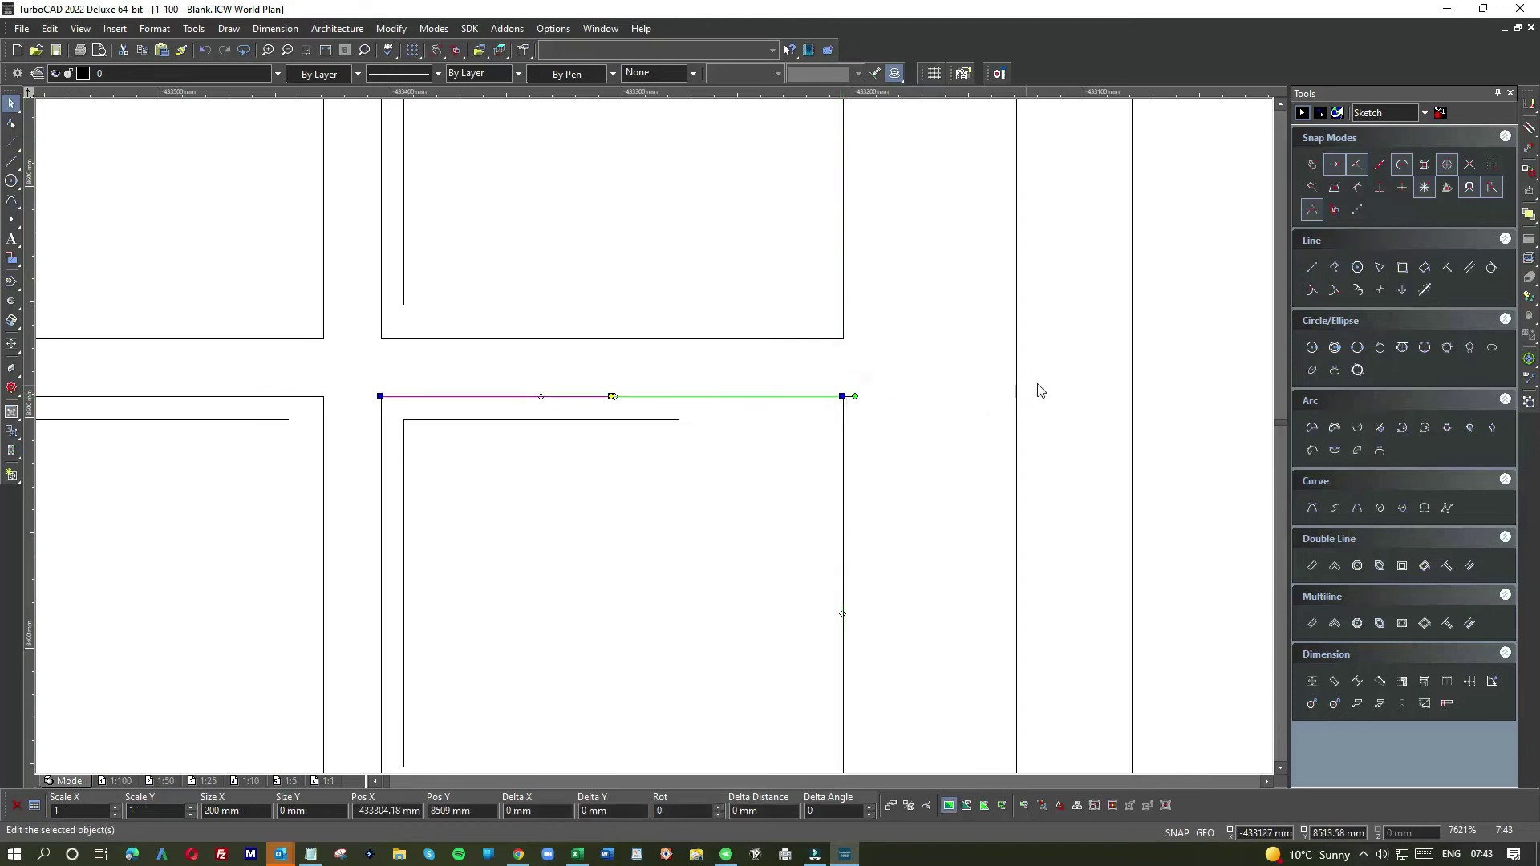
click(1142, 380)
Delete the inner bead lines from the two right-hand segments of the door's arched glazing.
scroll(654, 443, down, 2)
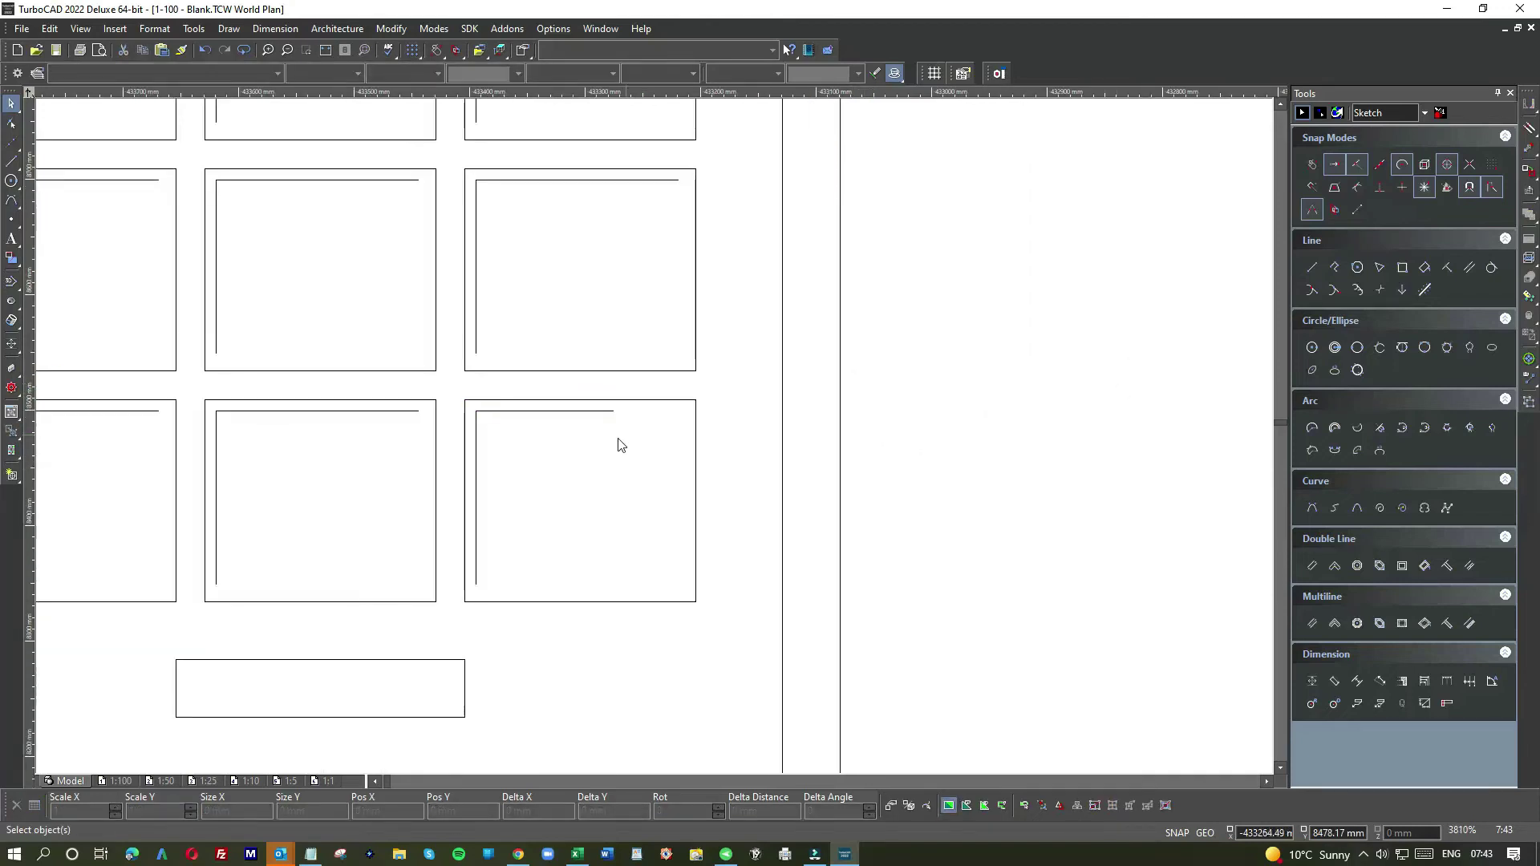
scroll(653, 436, down, 1)
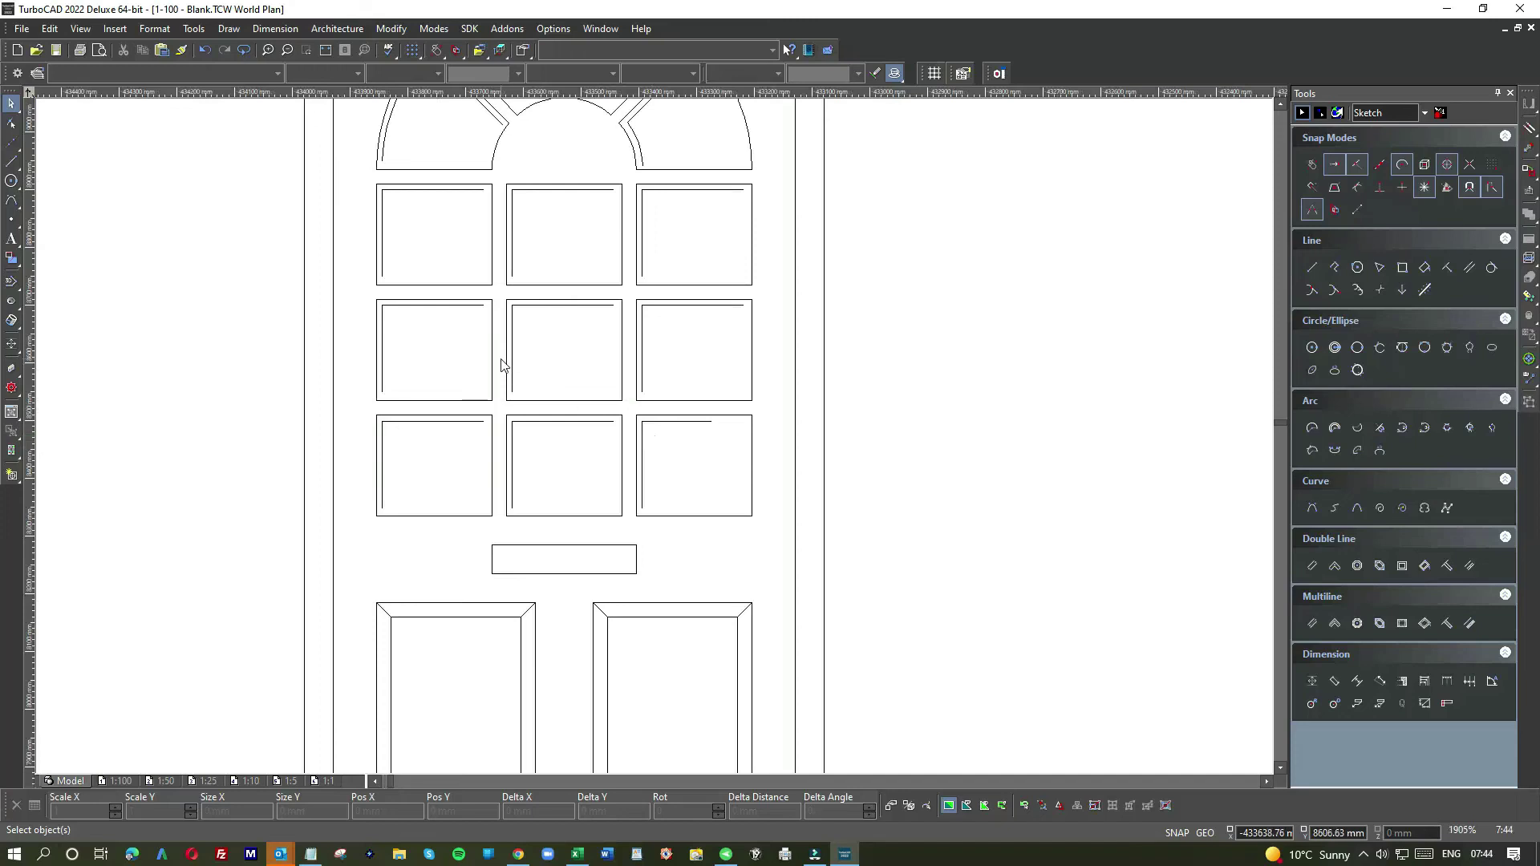
scroll(656, 443, down, 1)
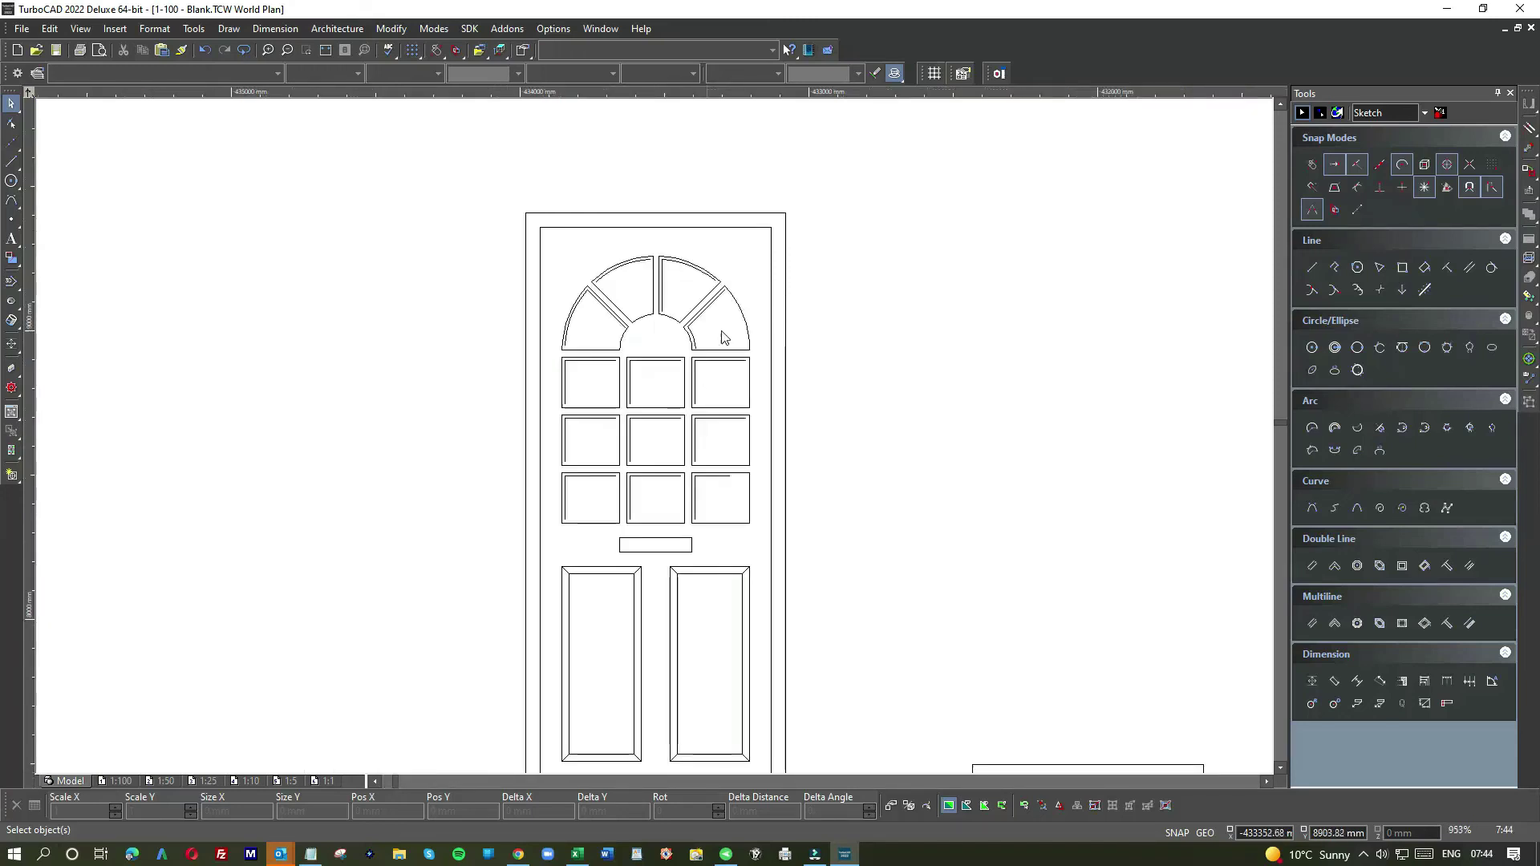
scroll(653, 443, up, 2)
click(634, 439)
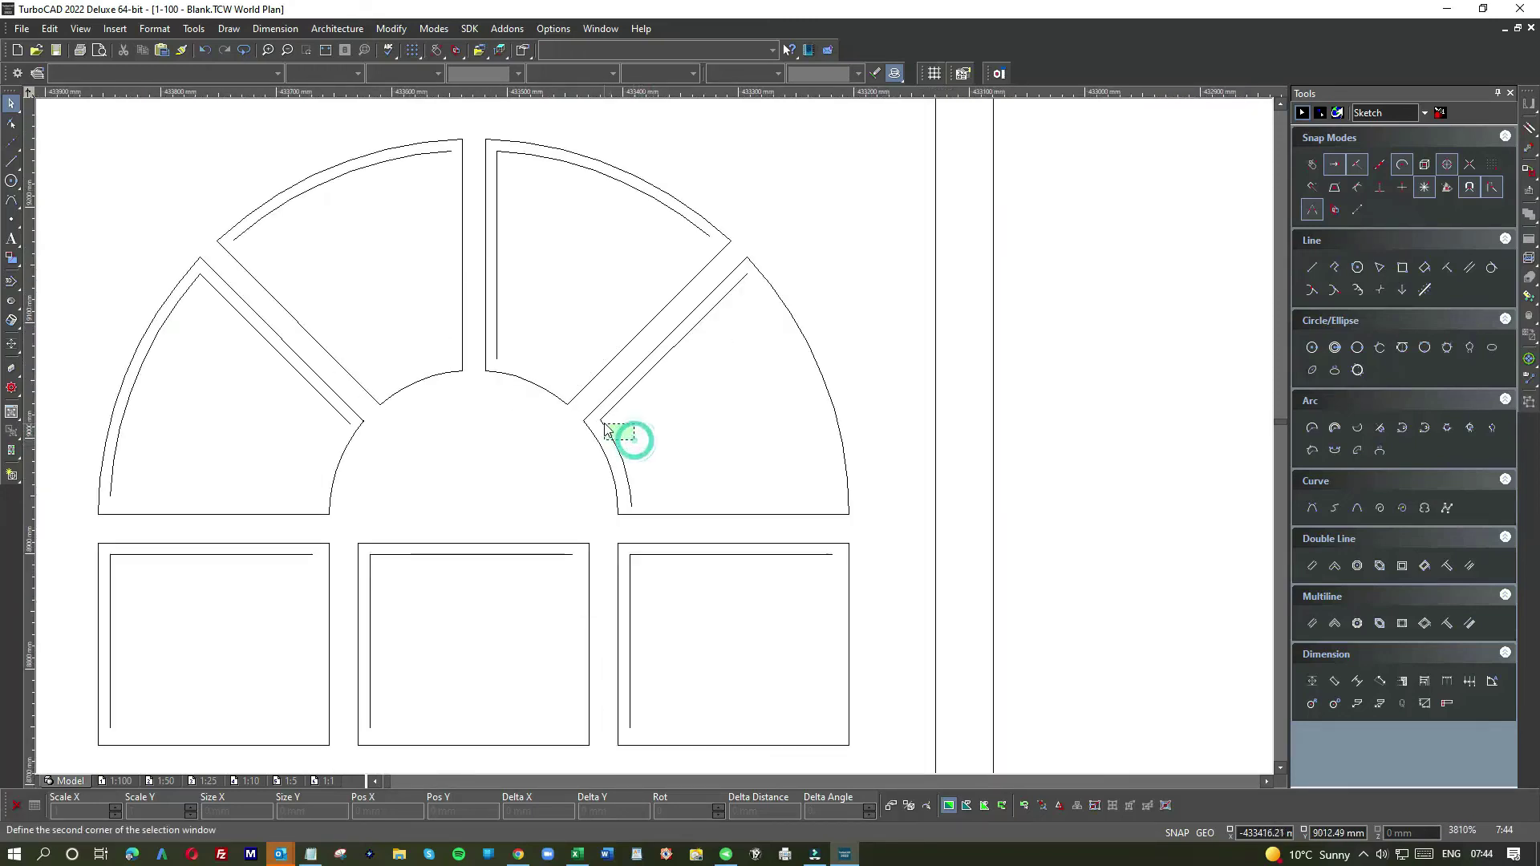
click(600, 417)
key(Delete)
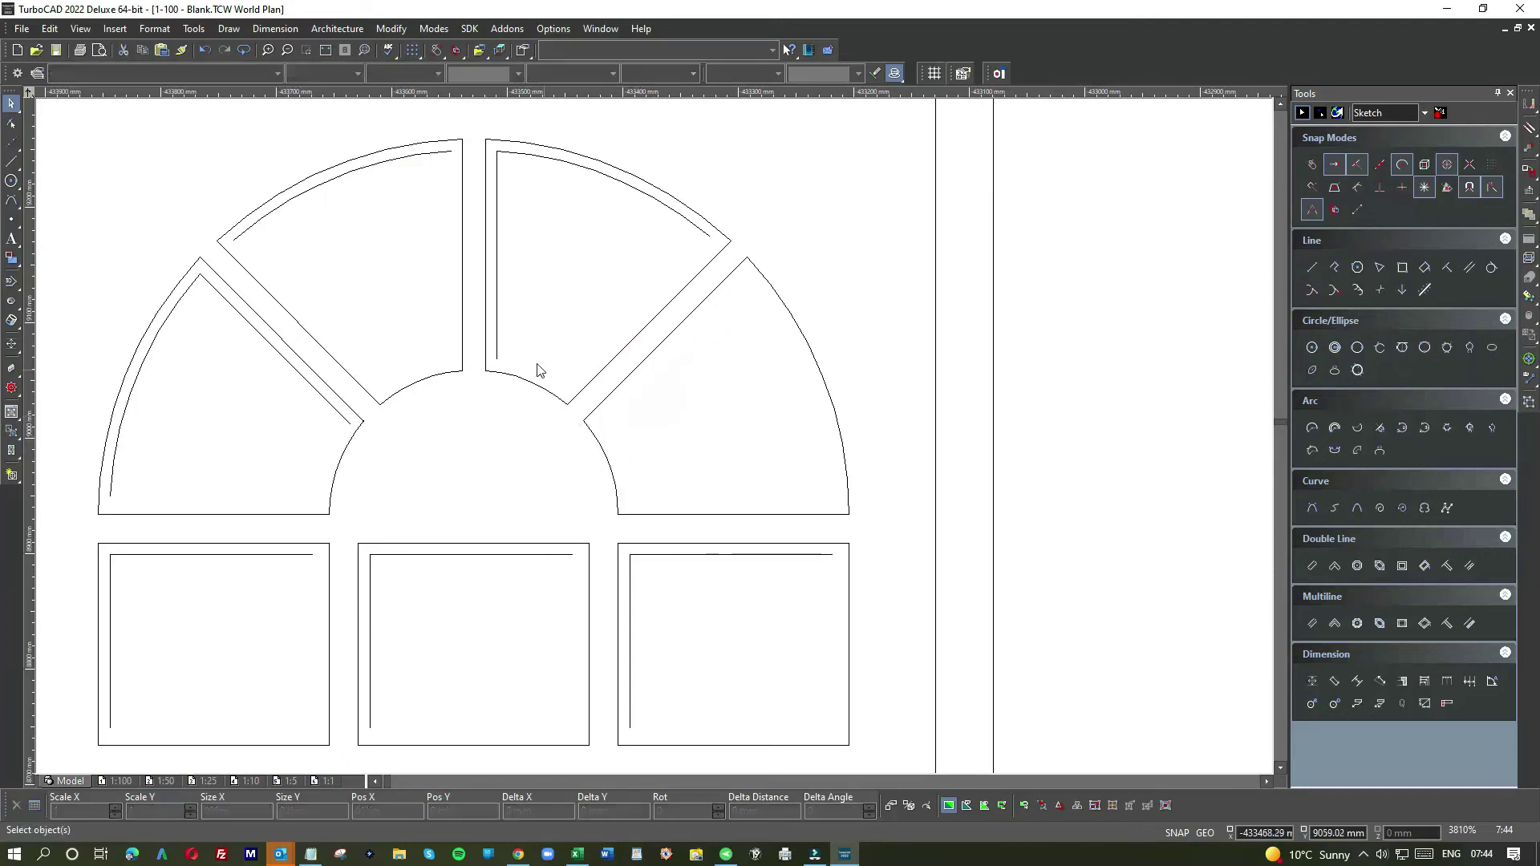
click(505, 317)
key(Delete)
click(505, 156)
key(Delete)
Delete the inner bead lines from the two left-hand segments of the door's arched glazing.
click(434, 153)
key(Delete)
click(197, 288)
key(Delete)
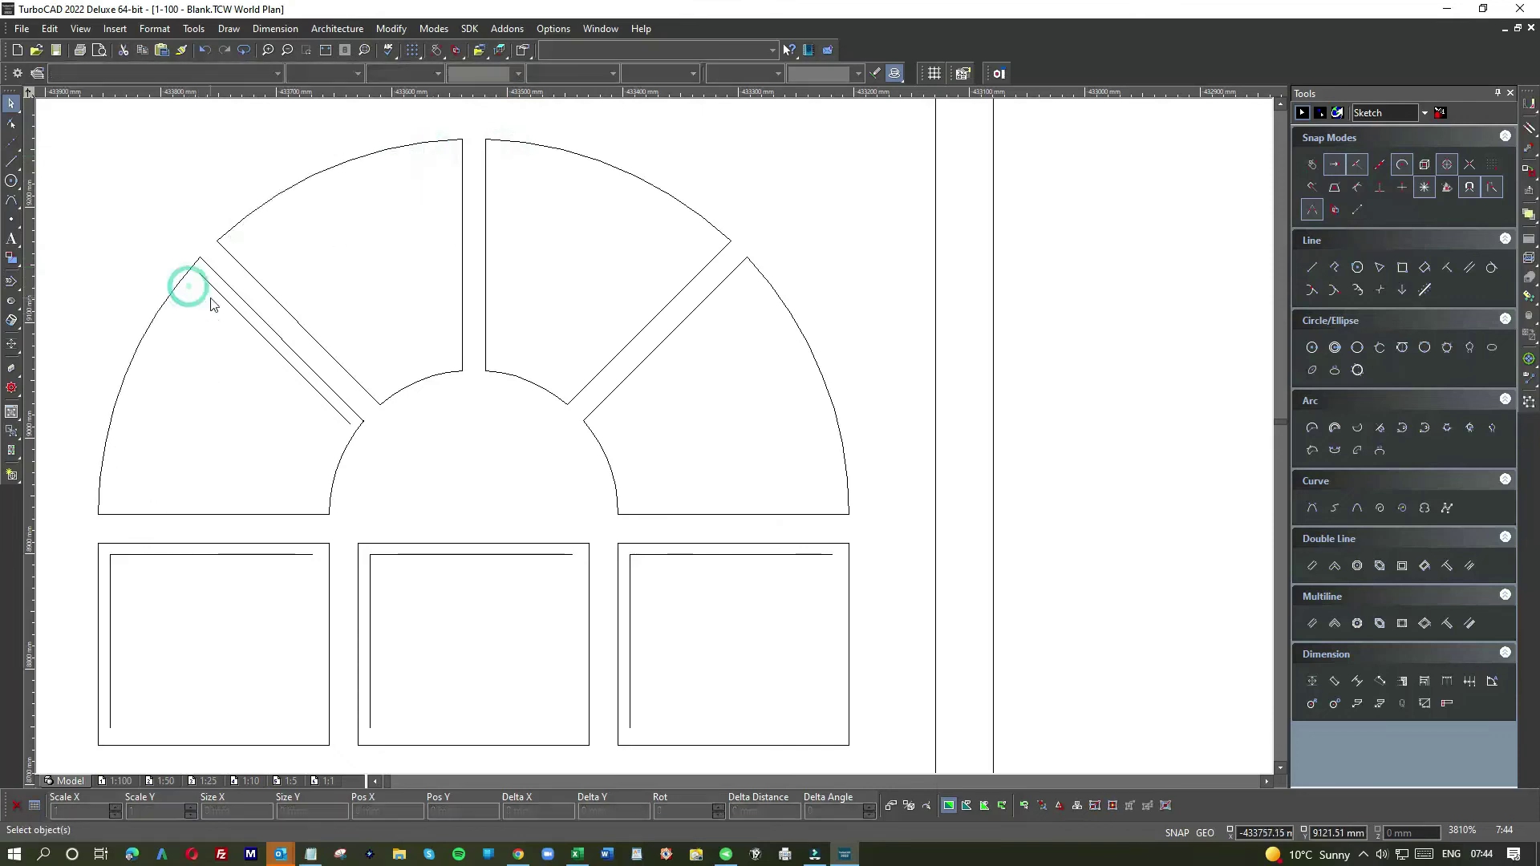
click(215, 290)
key(Delete)
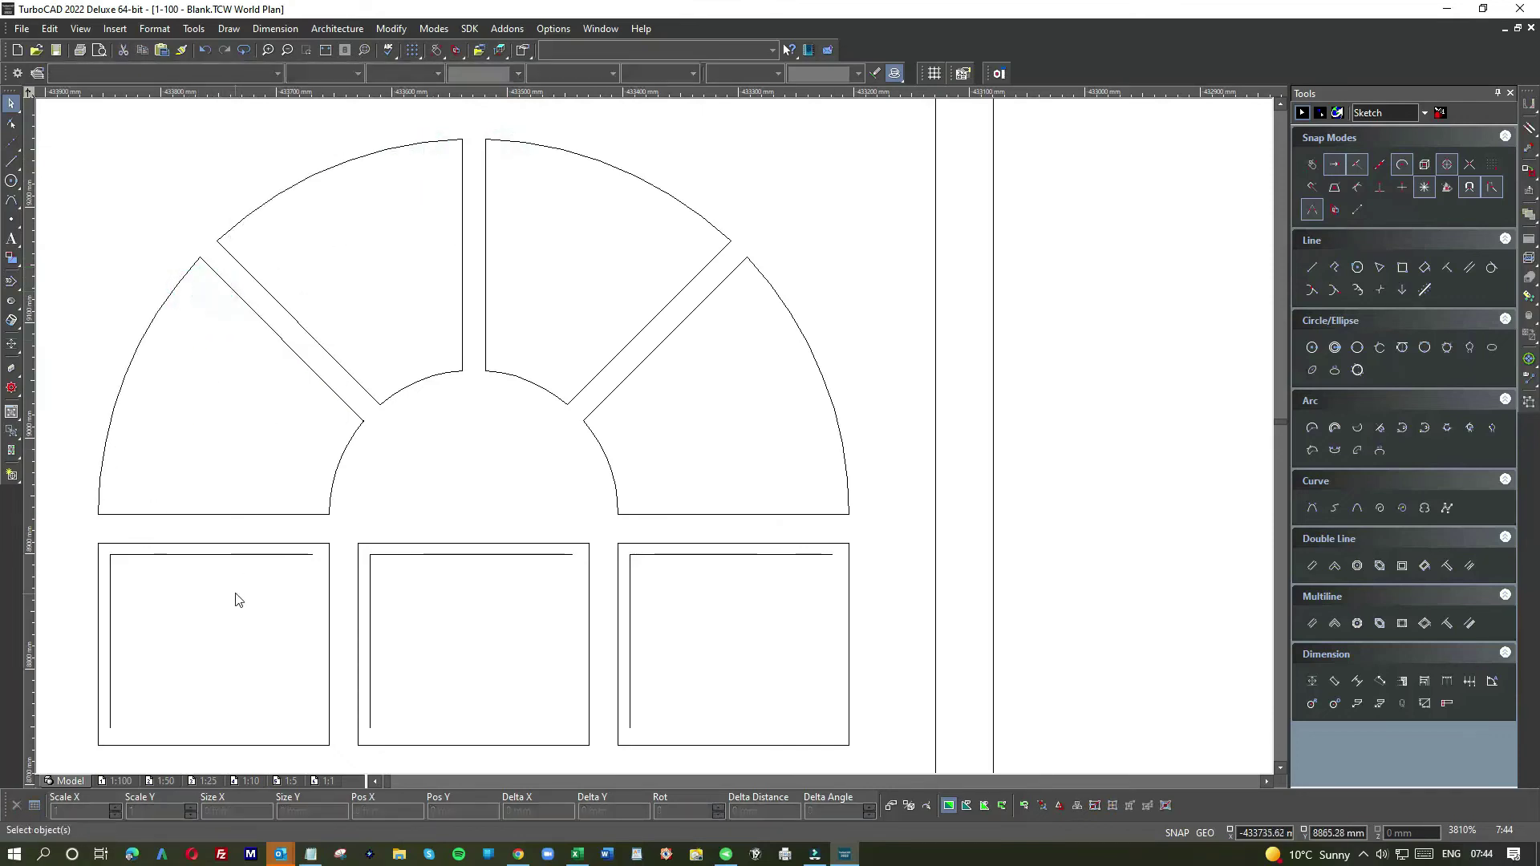
Delete the inner bead lines from the three rectangular panes directly below the arched glazing.
click(118, 571)
key(Delete)
click(377, 559)
key(Delete)
click(631, 555)
key(Delete)
Delete the inner bead lines from the three panes in the middle row of rectangular glazing.
scroll(657, 443, down, 4)
scroll(653, 495, up, 4)
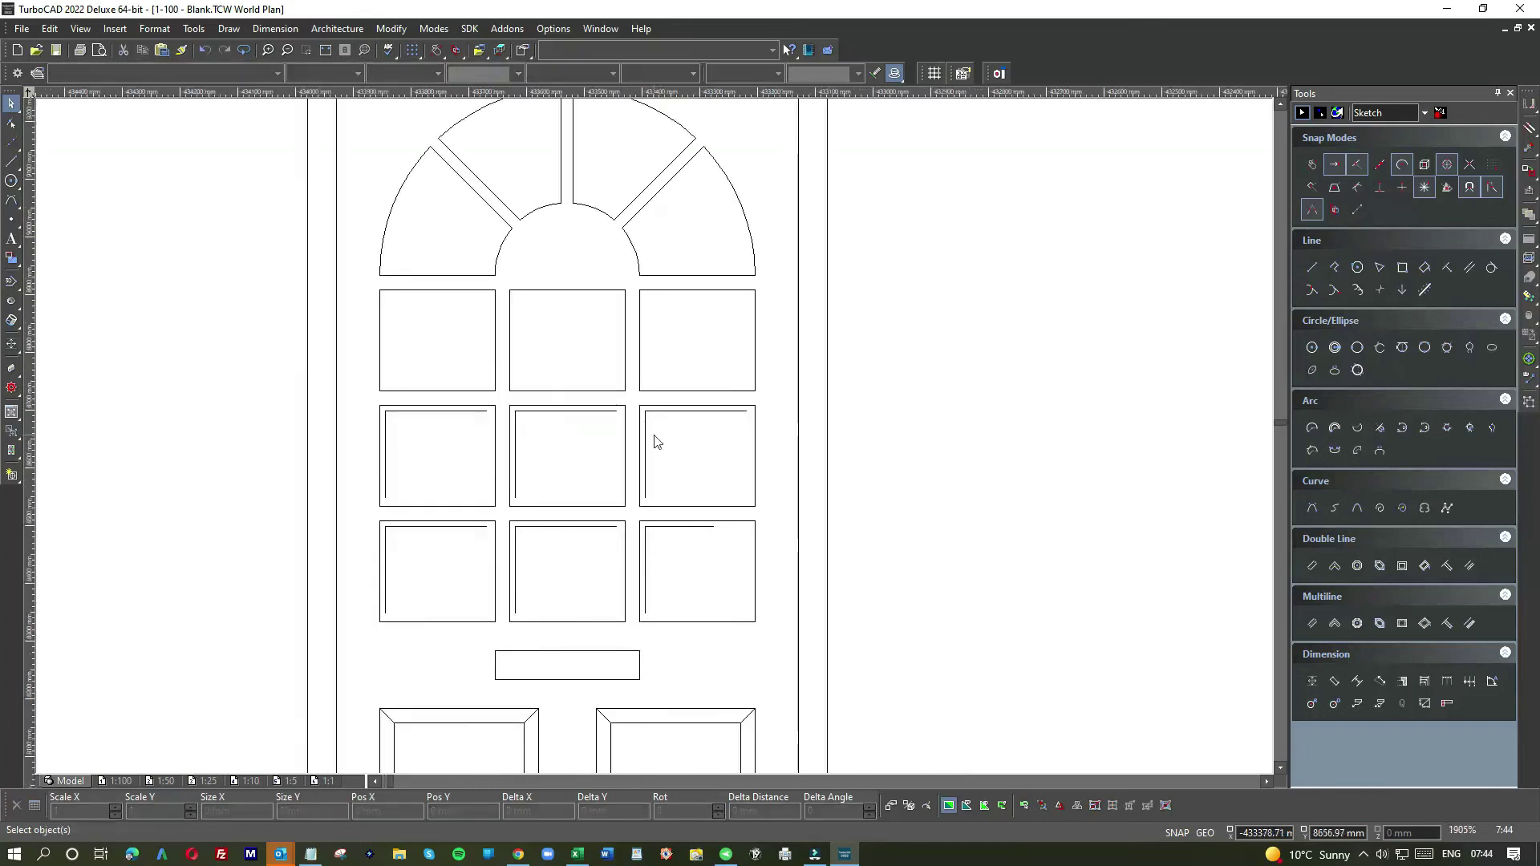
drag(652, 423, 637, 386)
key(Delete)
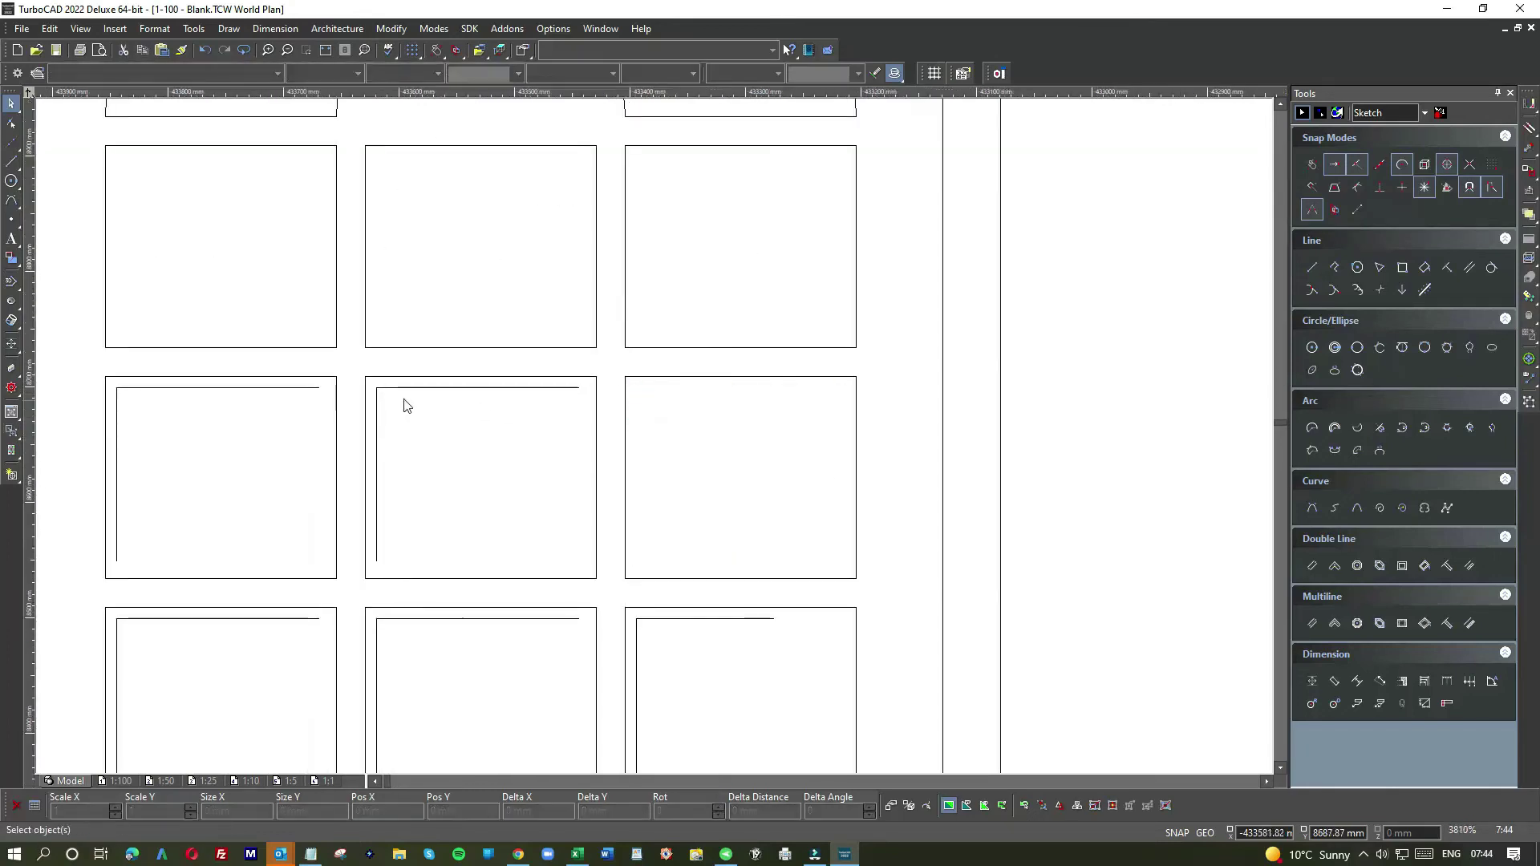
drag(394, 415, 362, 381)
key(Delete)
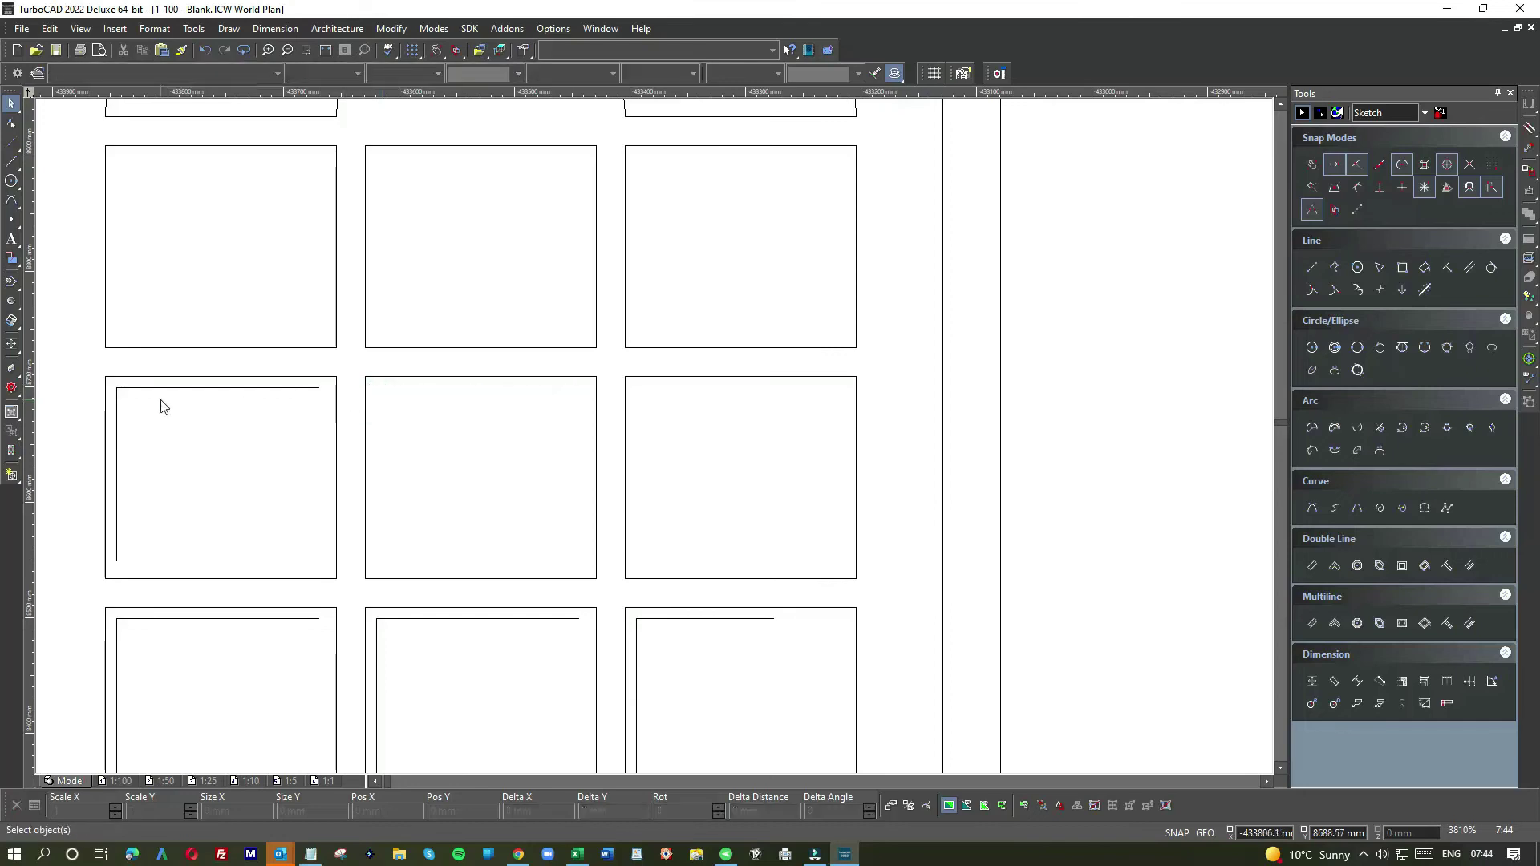
click(117, 405)
key(Delete)
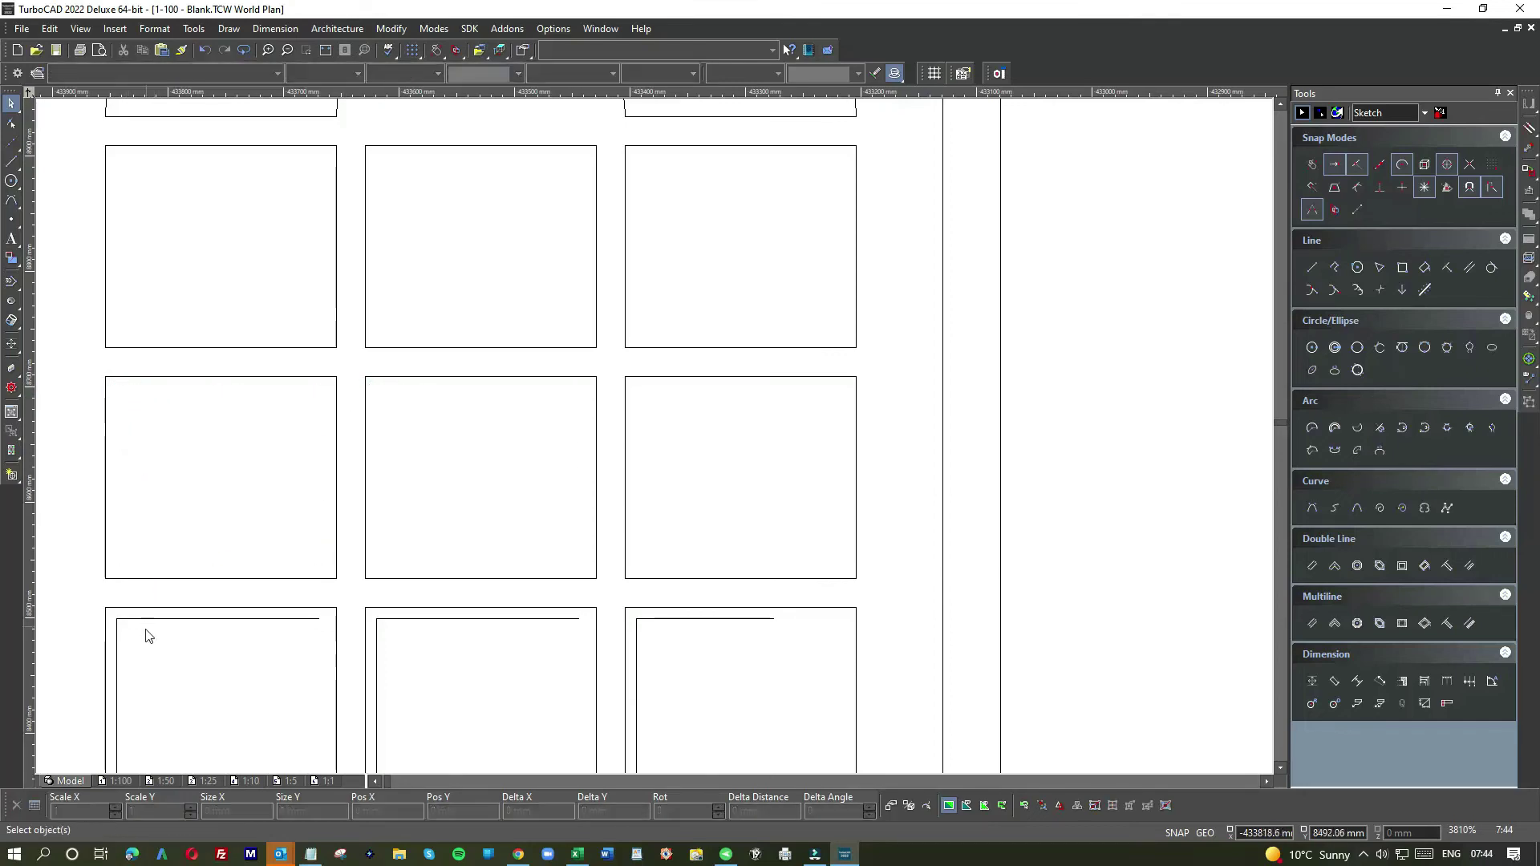
Delete the inner bead lines from the three panes in the bottom row of rectangular glazing.
drag(118, 631, 126, 630)
click(115, 616)
key(Delete)
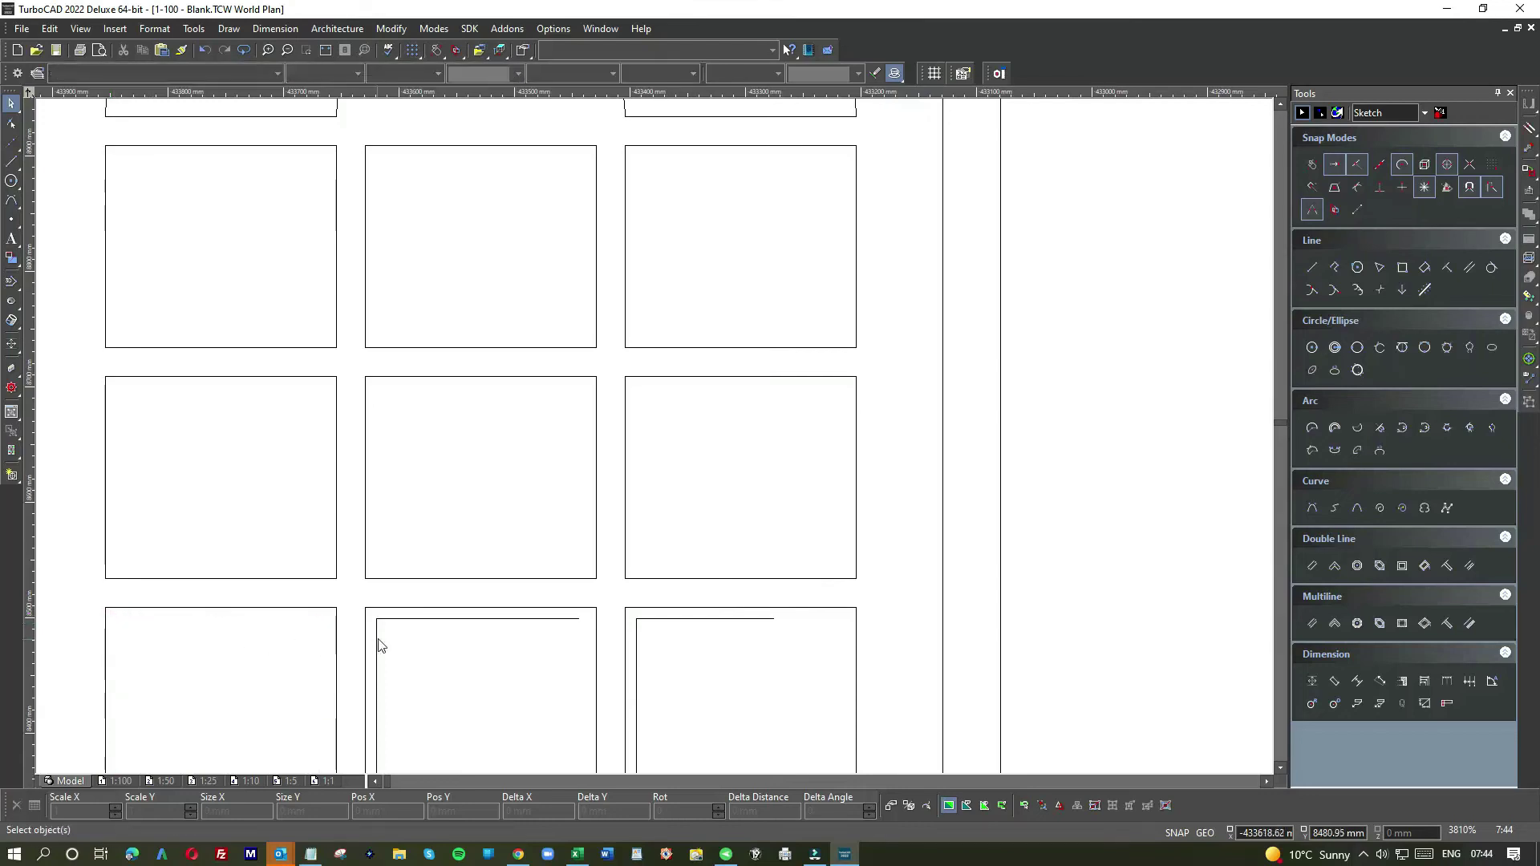
click(377, 620)
key(Delete)
click(638, 622)
key(Delete)
scroll(653, 445, down, 6)
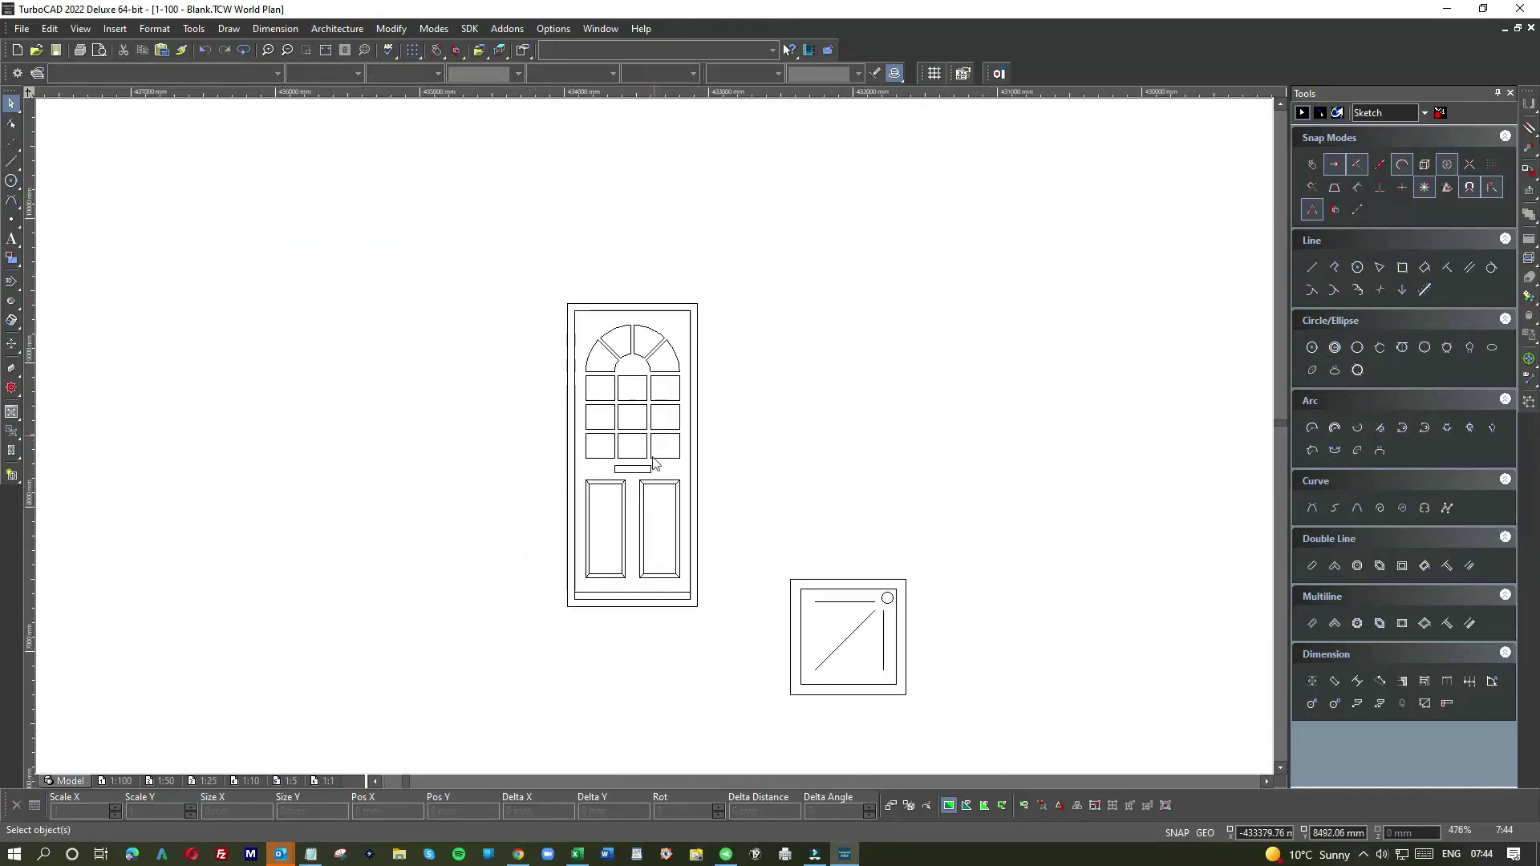
Delete the inner moulding and mitred corner lines from the door's lower right panel.
scroll(642, 473, up, 4)
click(665, 501)
key(Delete)
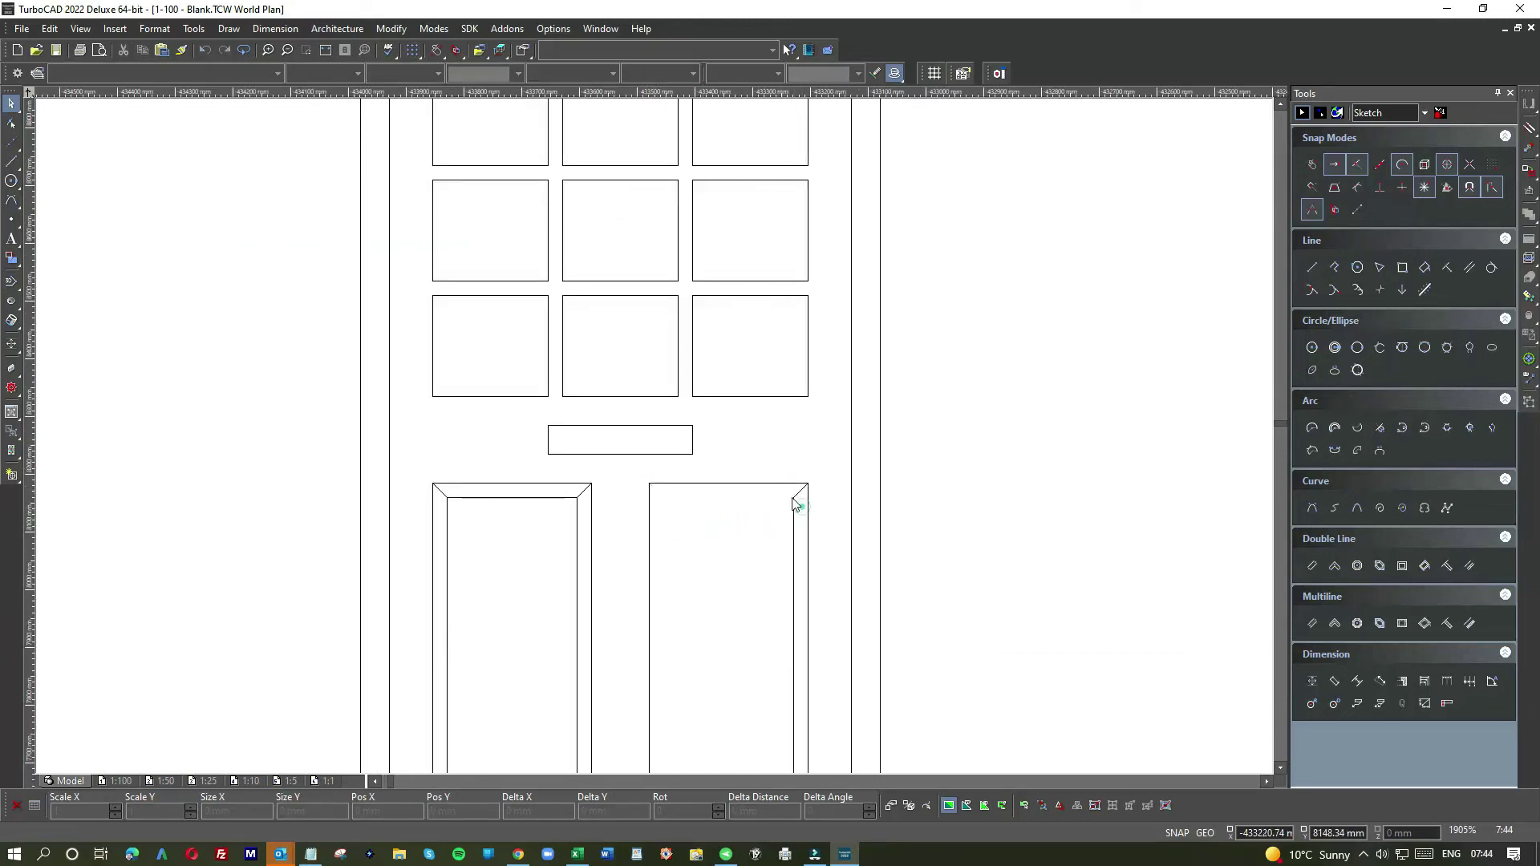
scroll(625, 525, down, 4)
scroll(625, 526, up, 6)
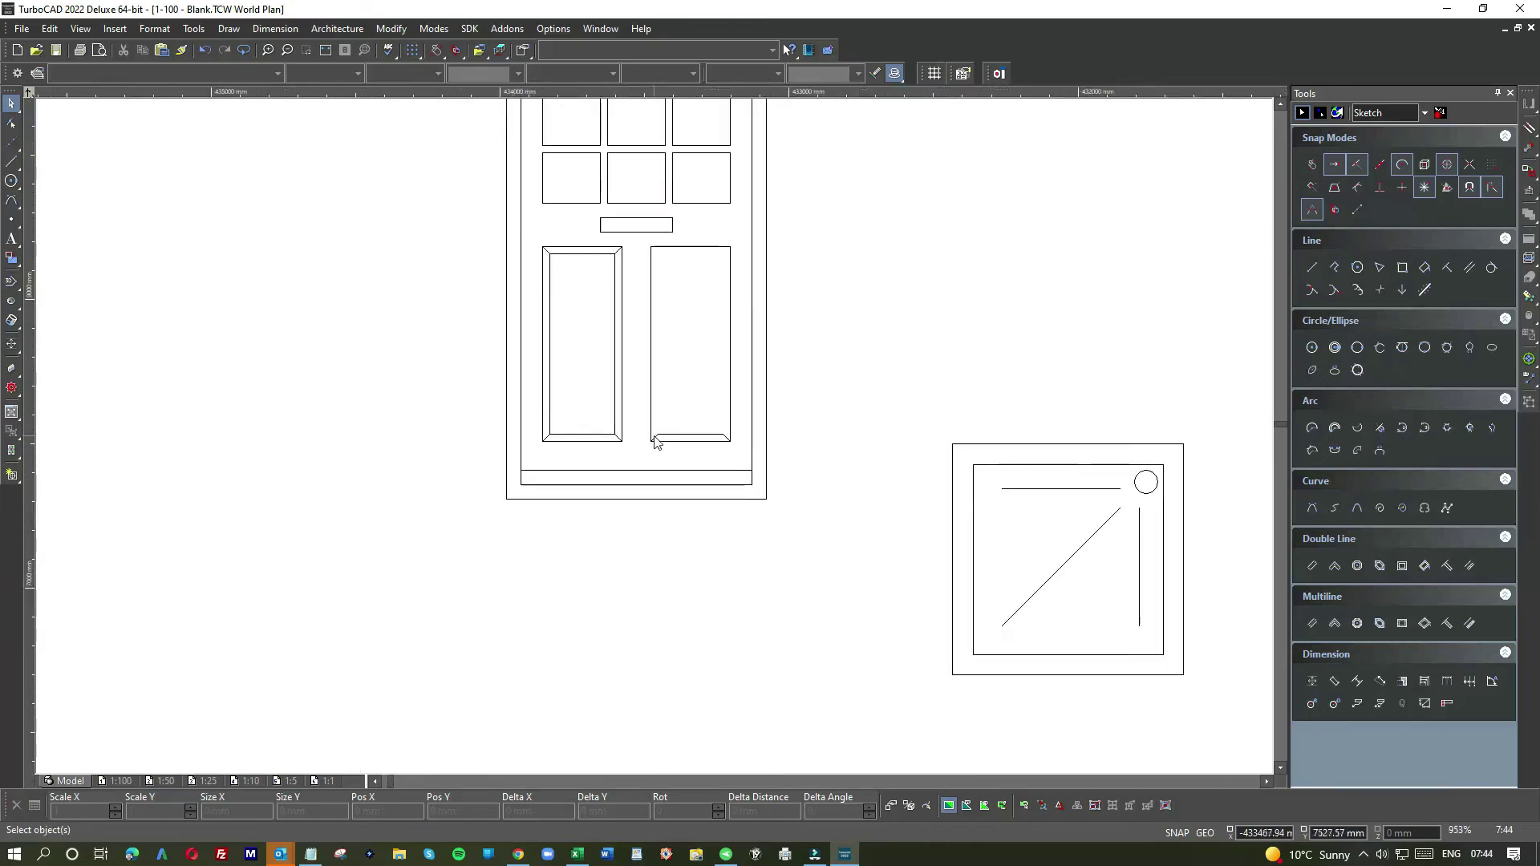
click(657, 428)
key(Delete)
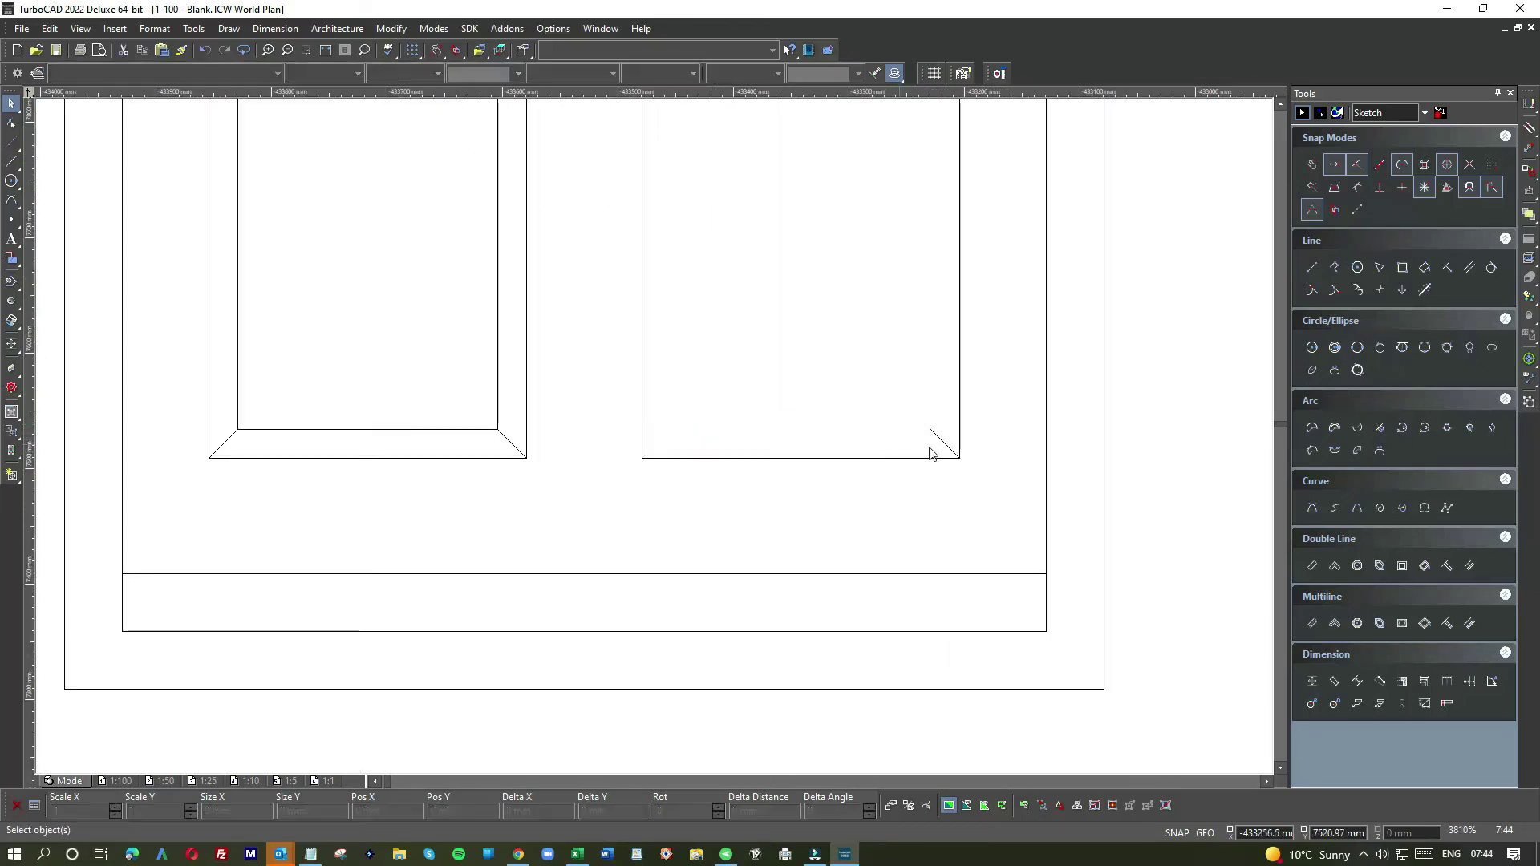
Delete the bottom and side moulding lines, with their bottom mitres, from the door's lower left panel.
drag(512, 434, 319, 424)
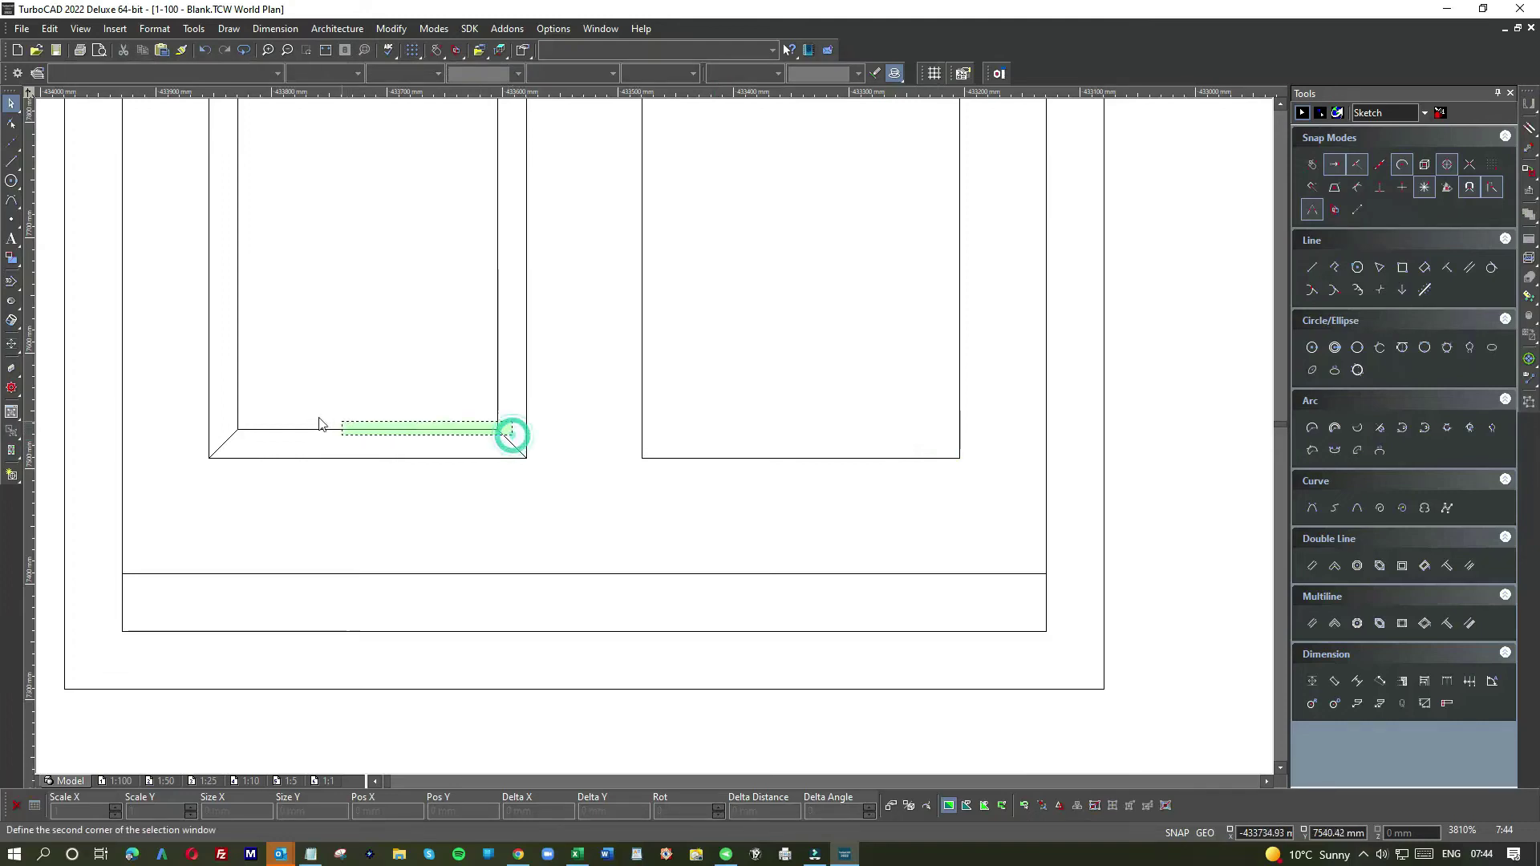
click(215, 386)
key(Delete)
scroll(688, 392, down, 4)
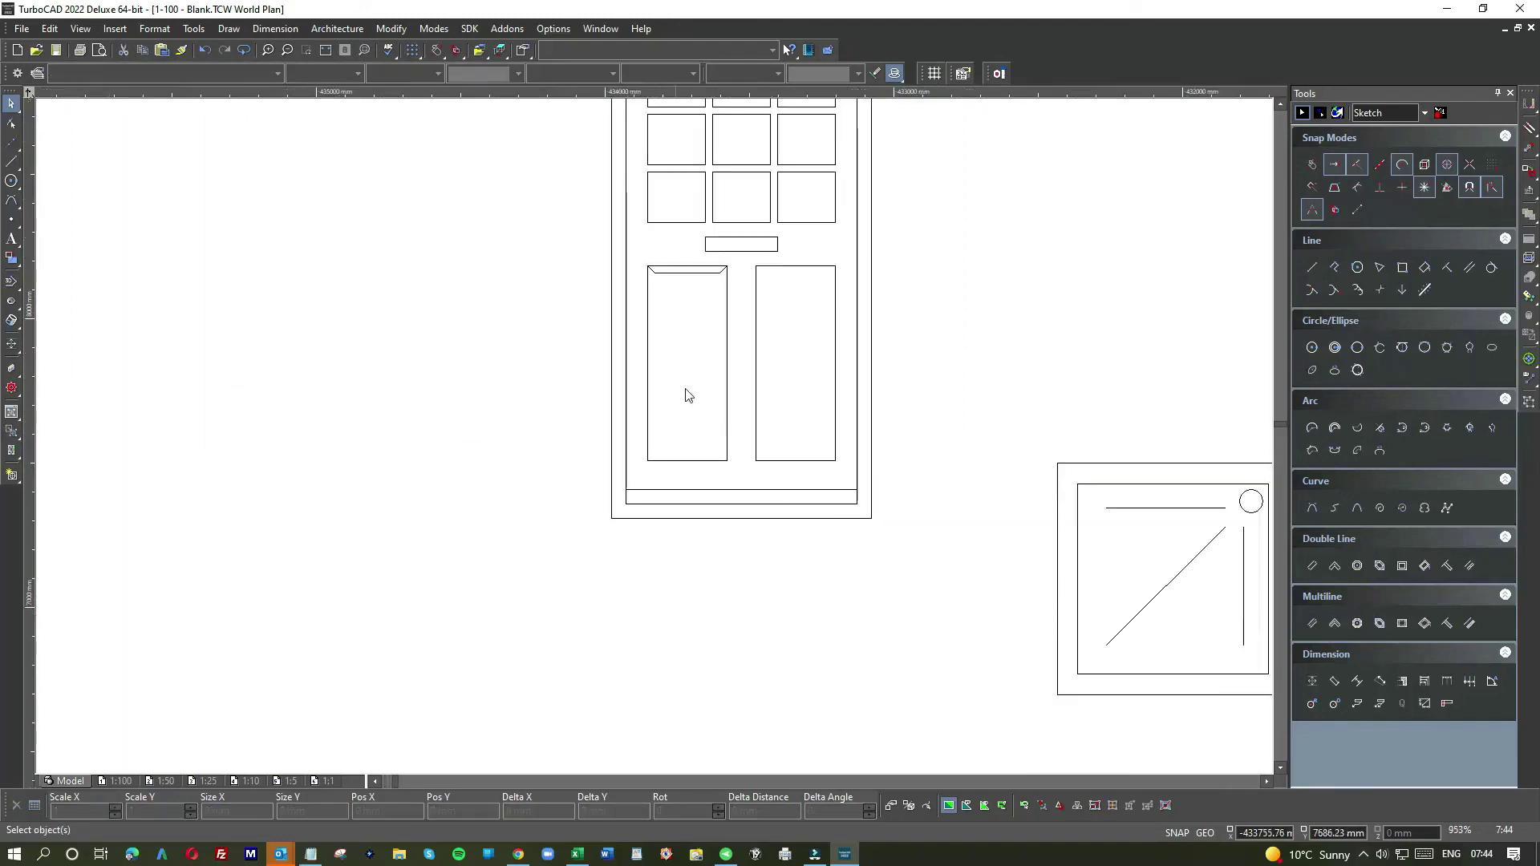
Delete the remaining top moulding line and mitred corner lines from the door's lower left panel.
click(718, 285)
click(652, 276)
key(Delete)
click(725, 277)
click(722, 272)
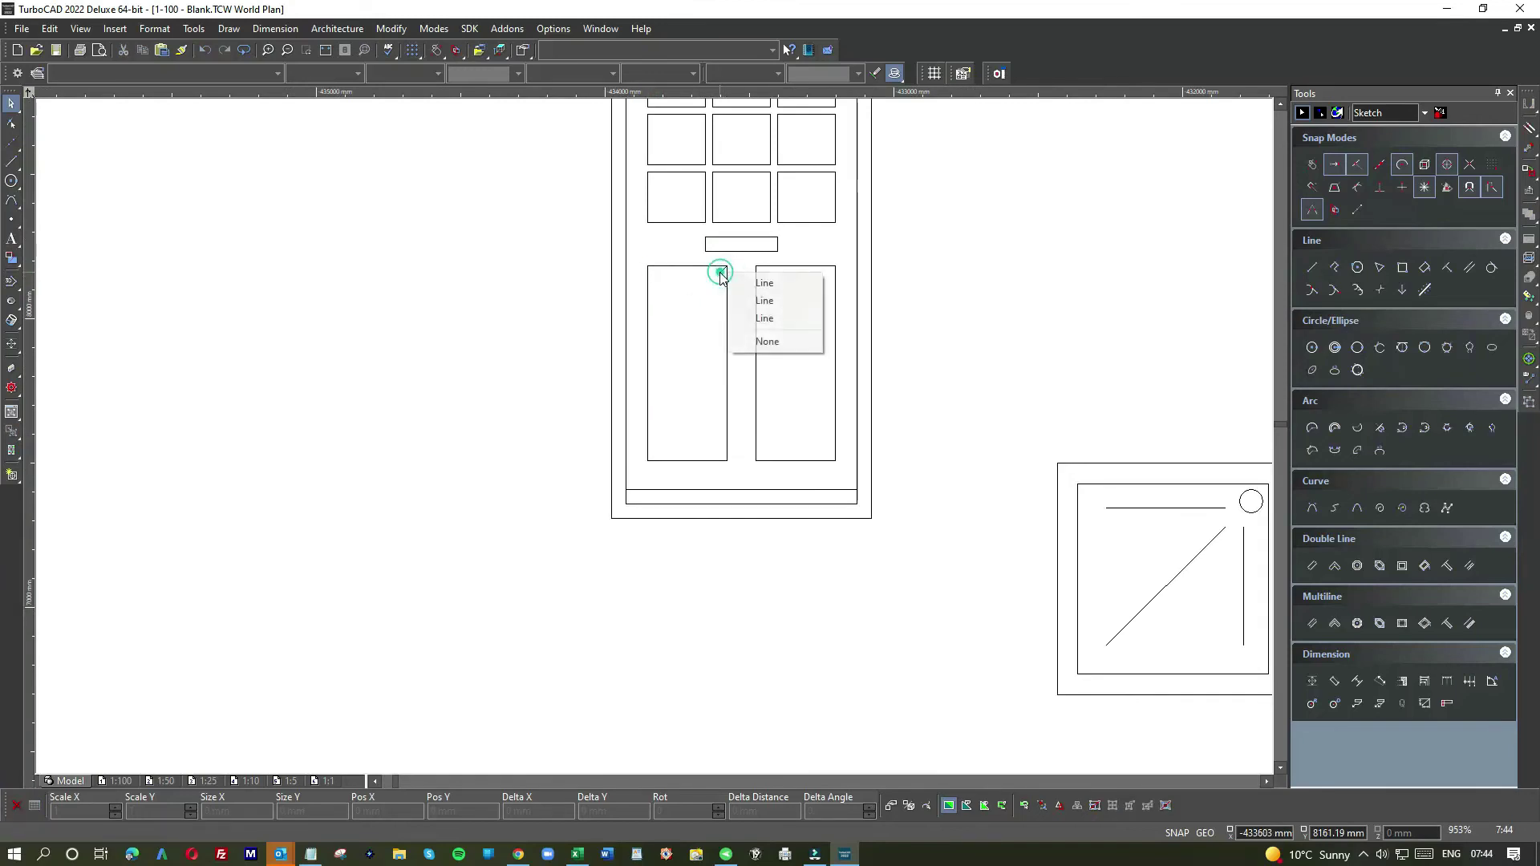
click(706, 310)
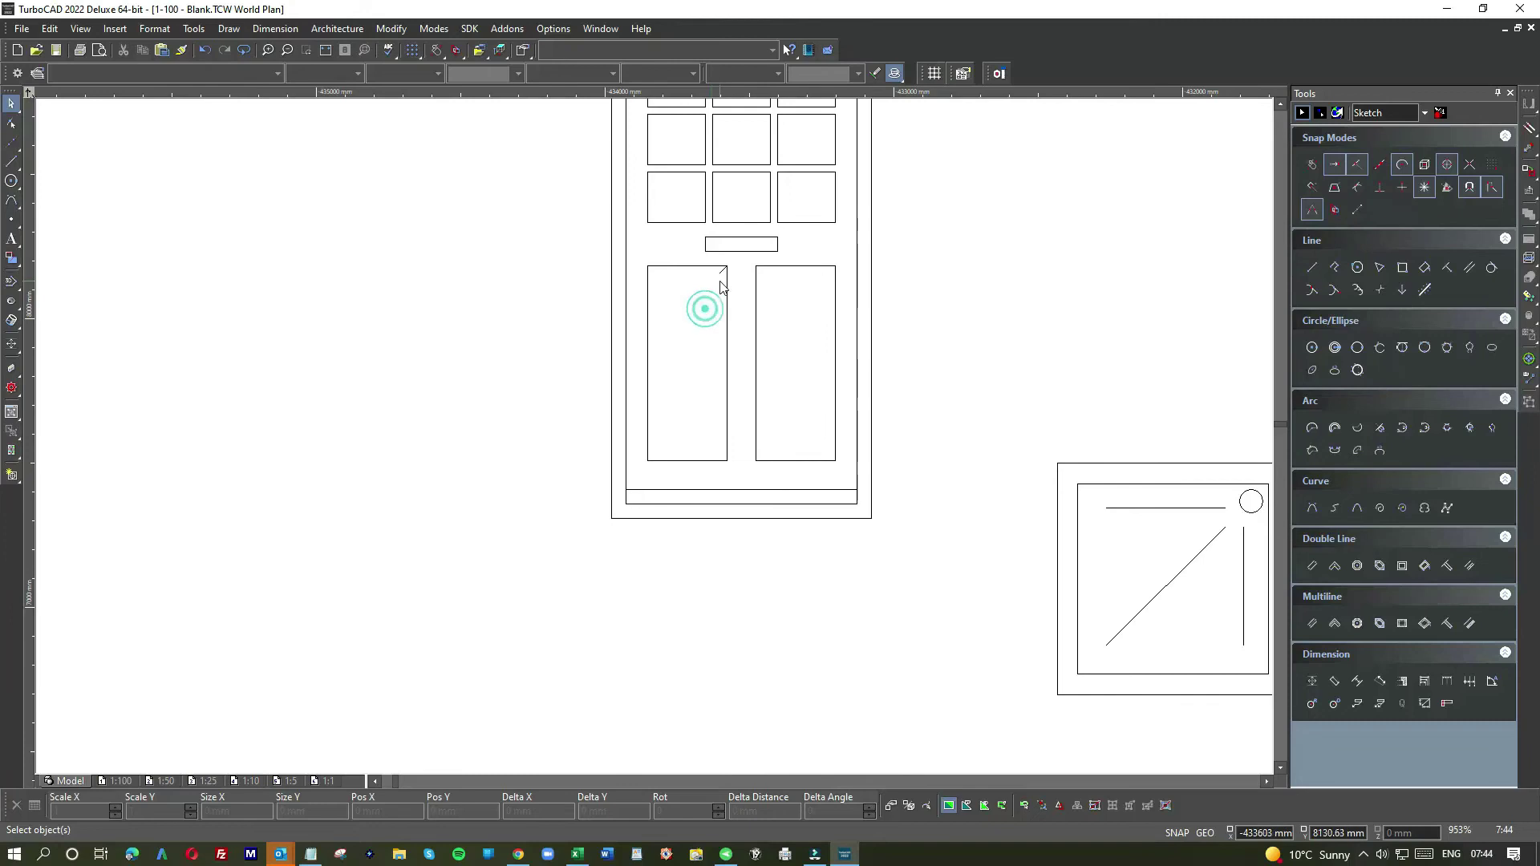
scroll(726, 277, up, 3)
click(659, 387)
key(Delete)
Delete the top and side lines of the outer frame around the door.
scroll(617, 474, down, 5)
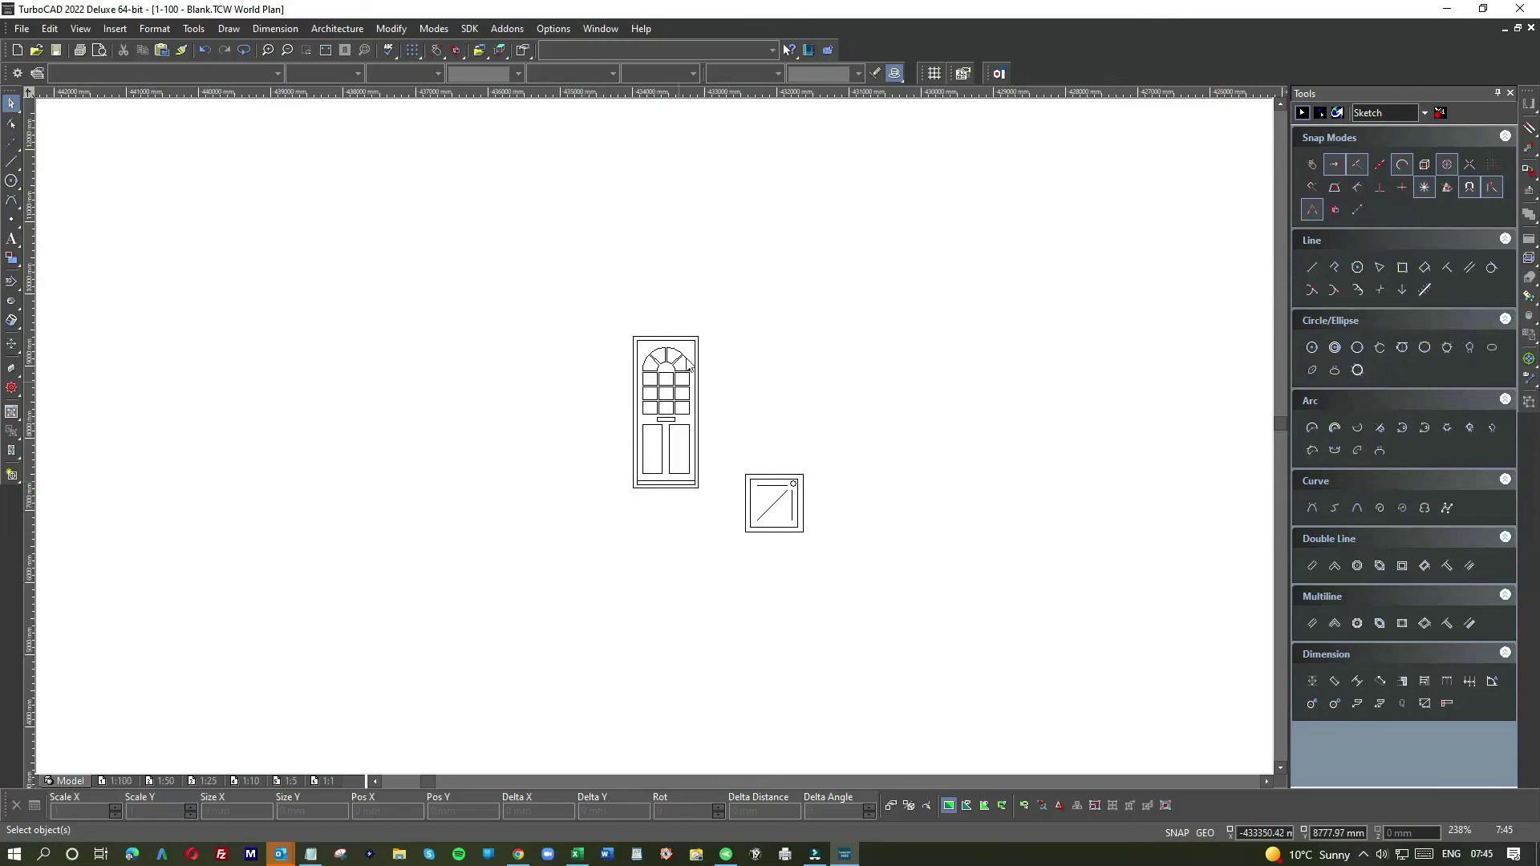
scroll(690, 353, up, 5)
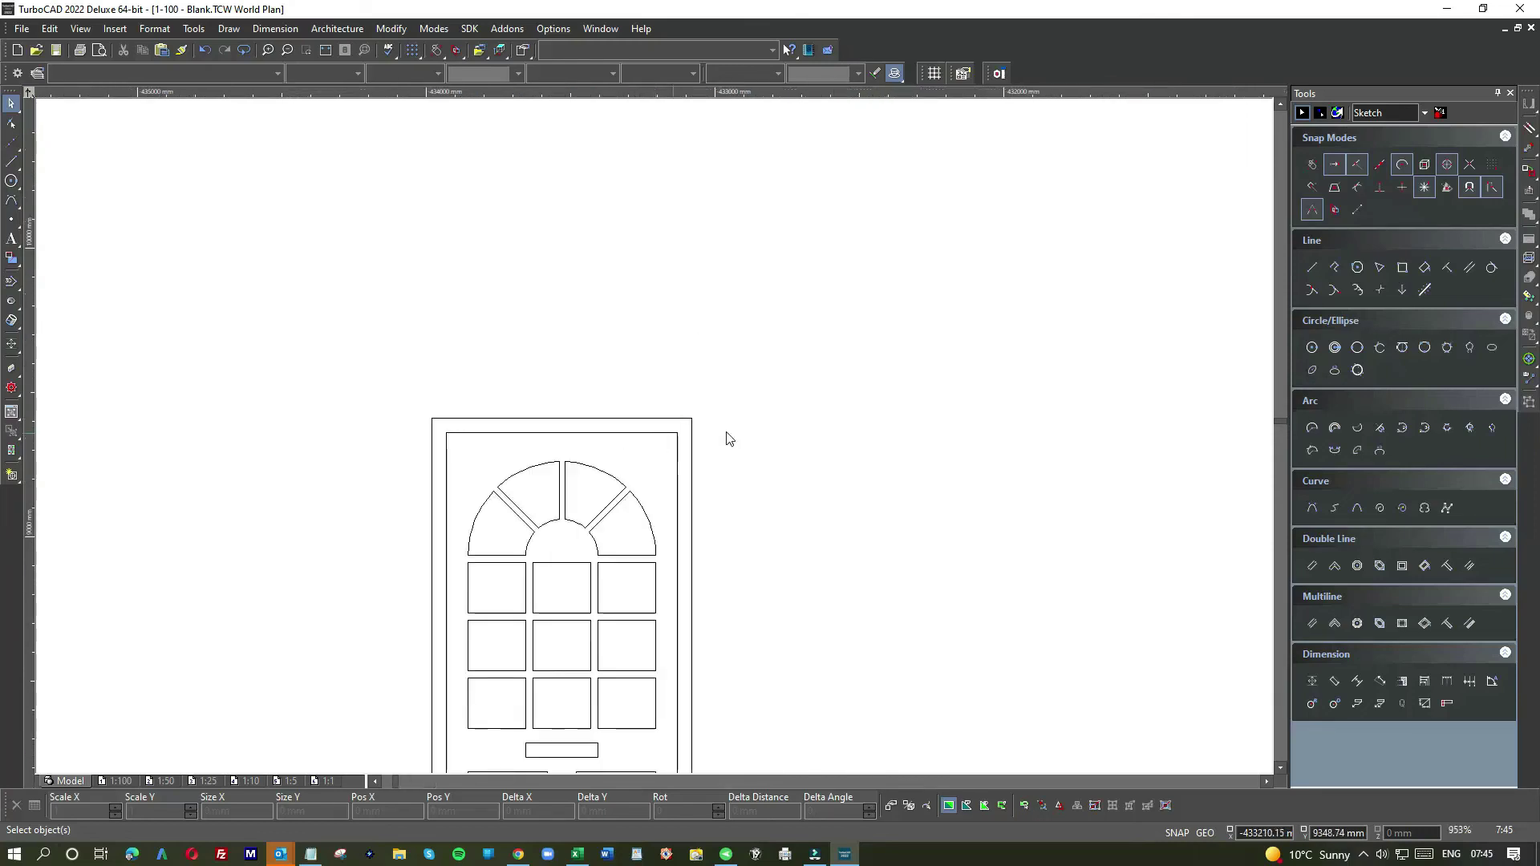
drag(711, 424, 528, 399)
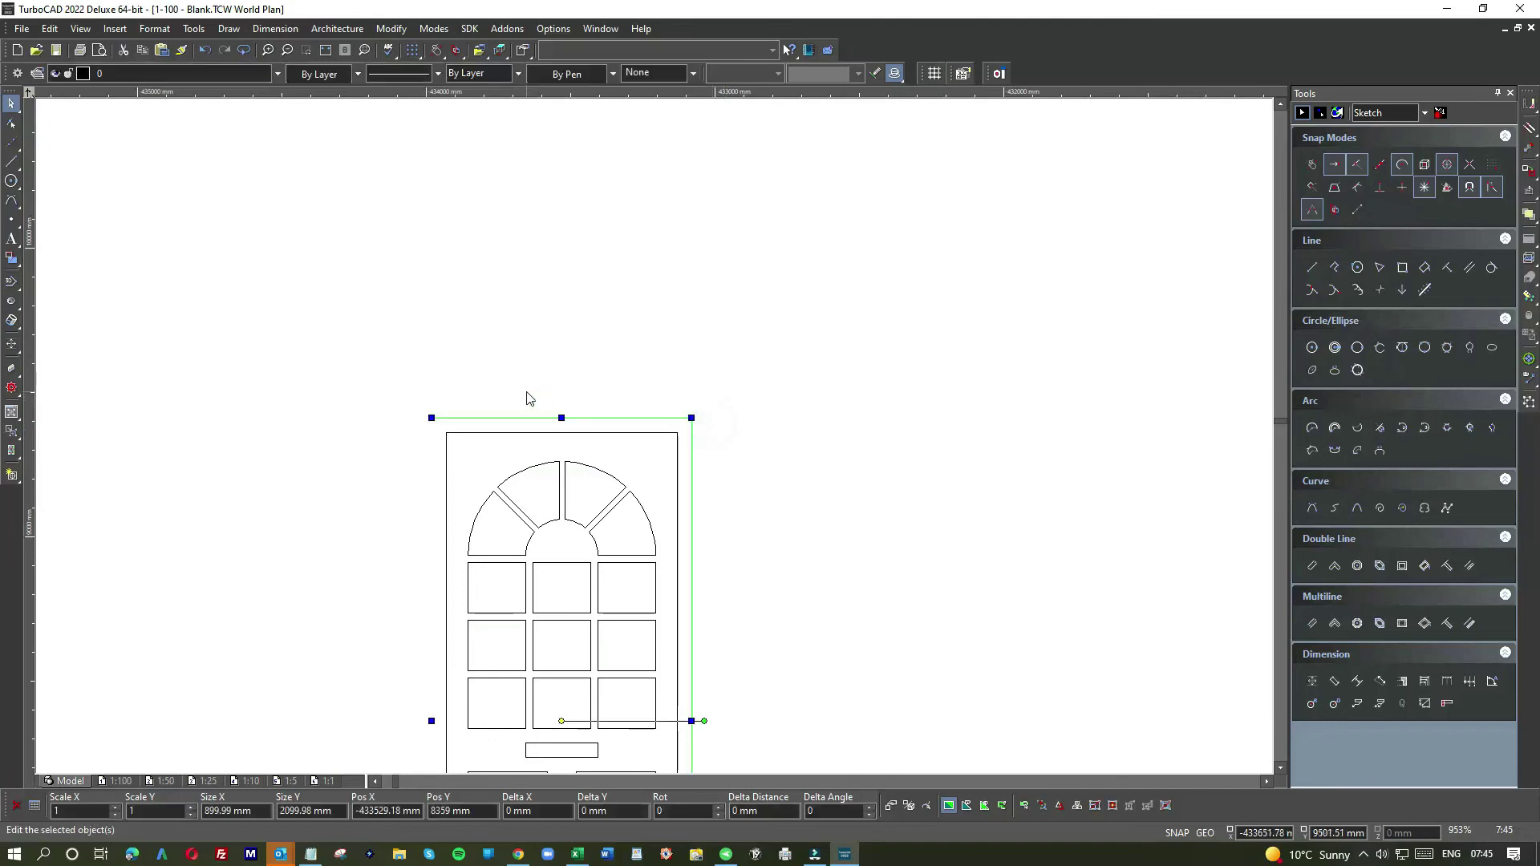
click(528, 398)
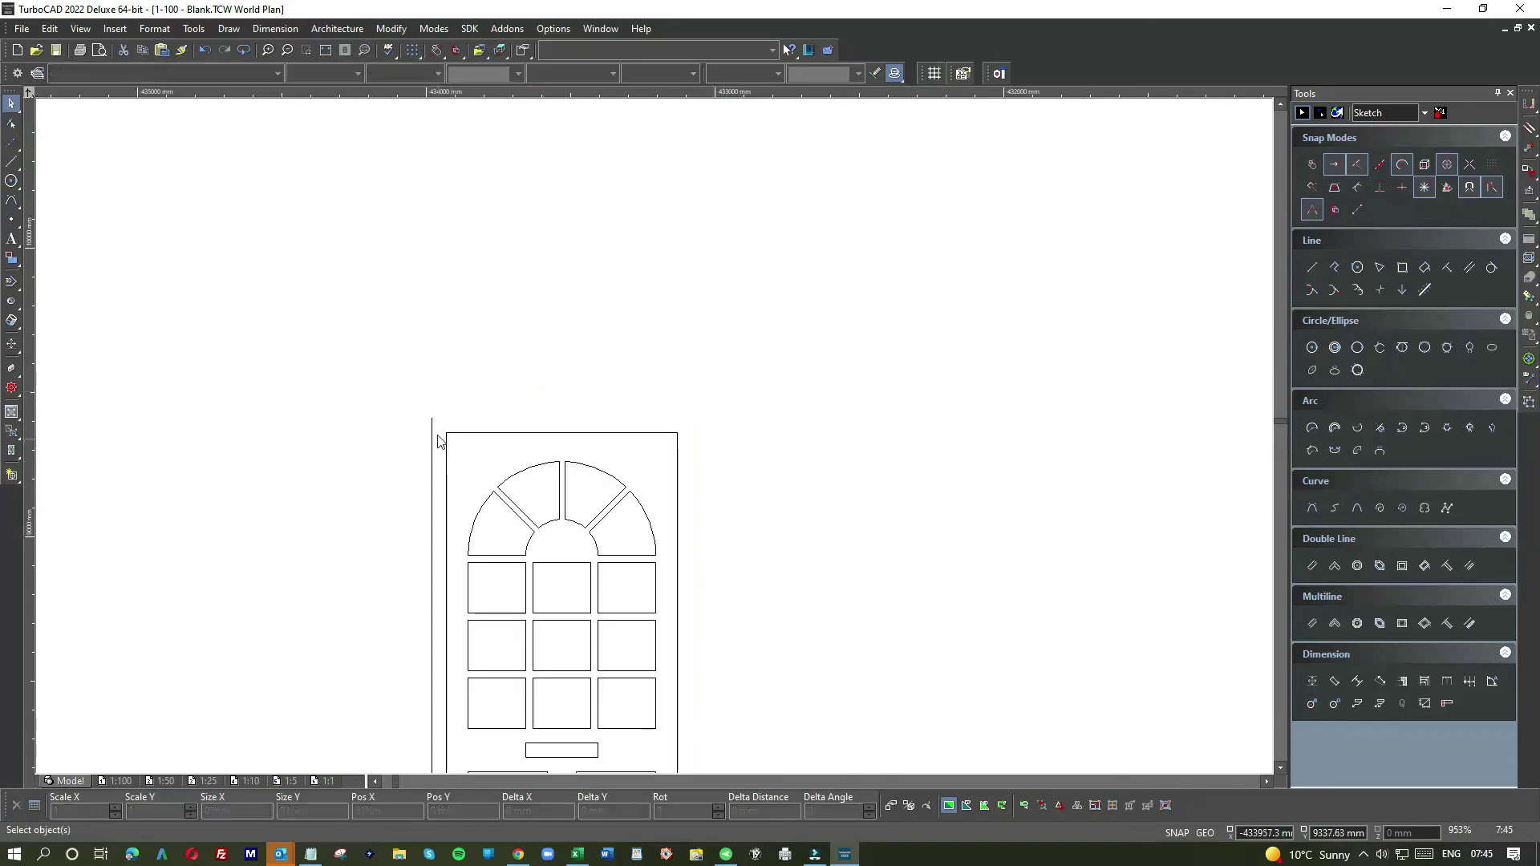
Delete the frame line below the door and the horizontal line just above the door's bottom edge.
scroll(393, 574, down, 6)
scroll(660, 469, up, 5)
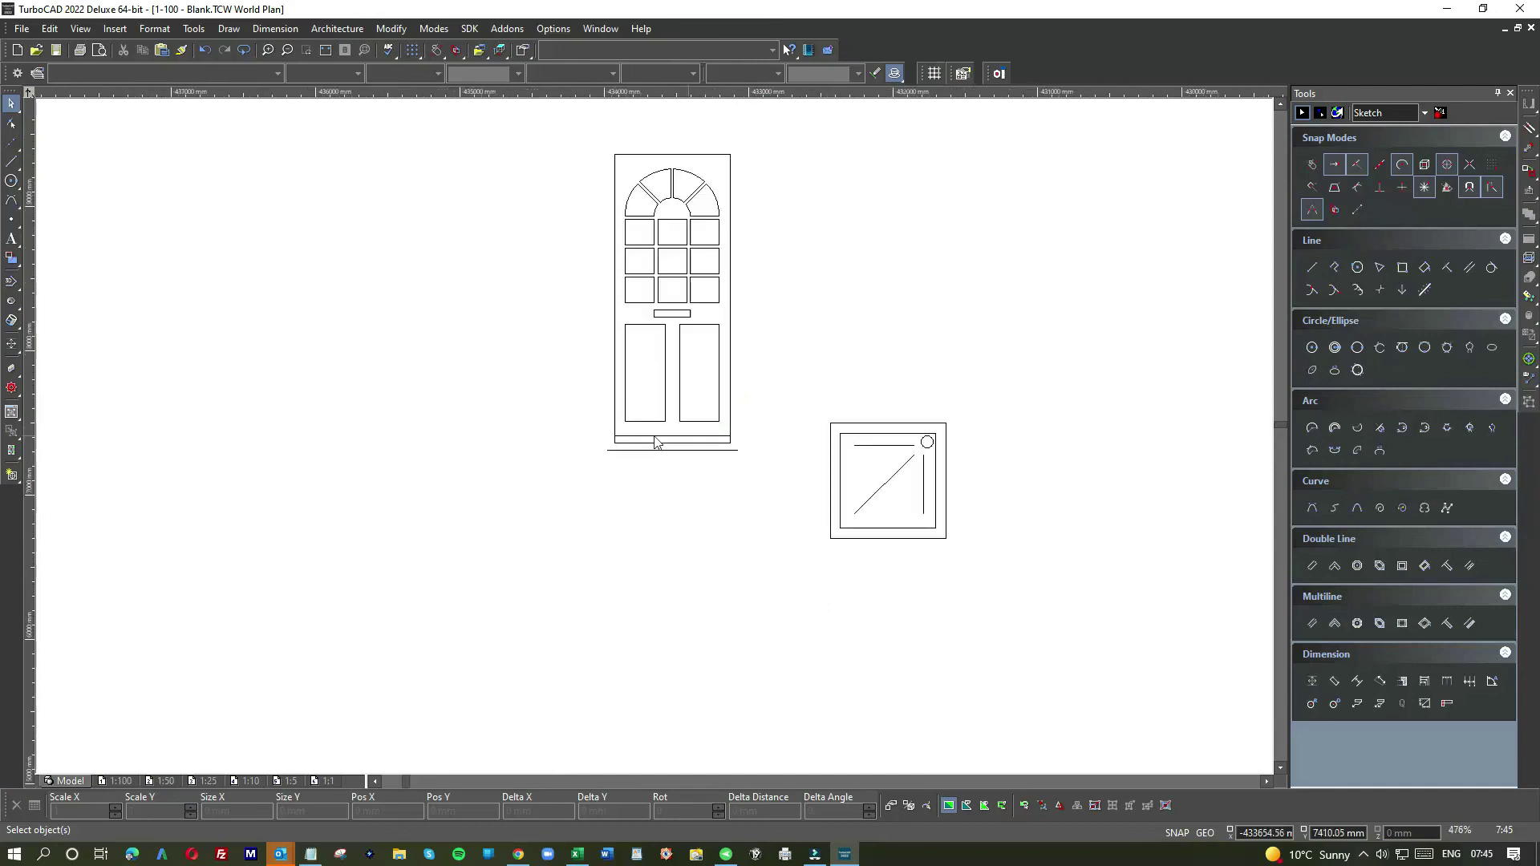
click(687, 465)
key(Delete)
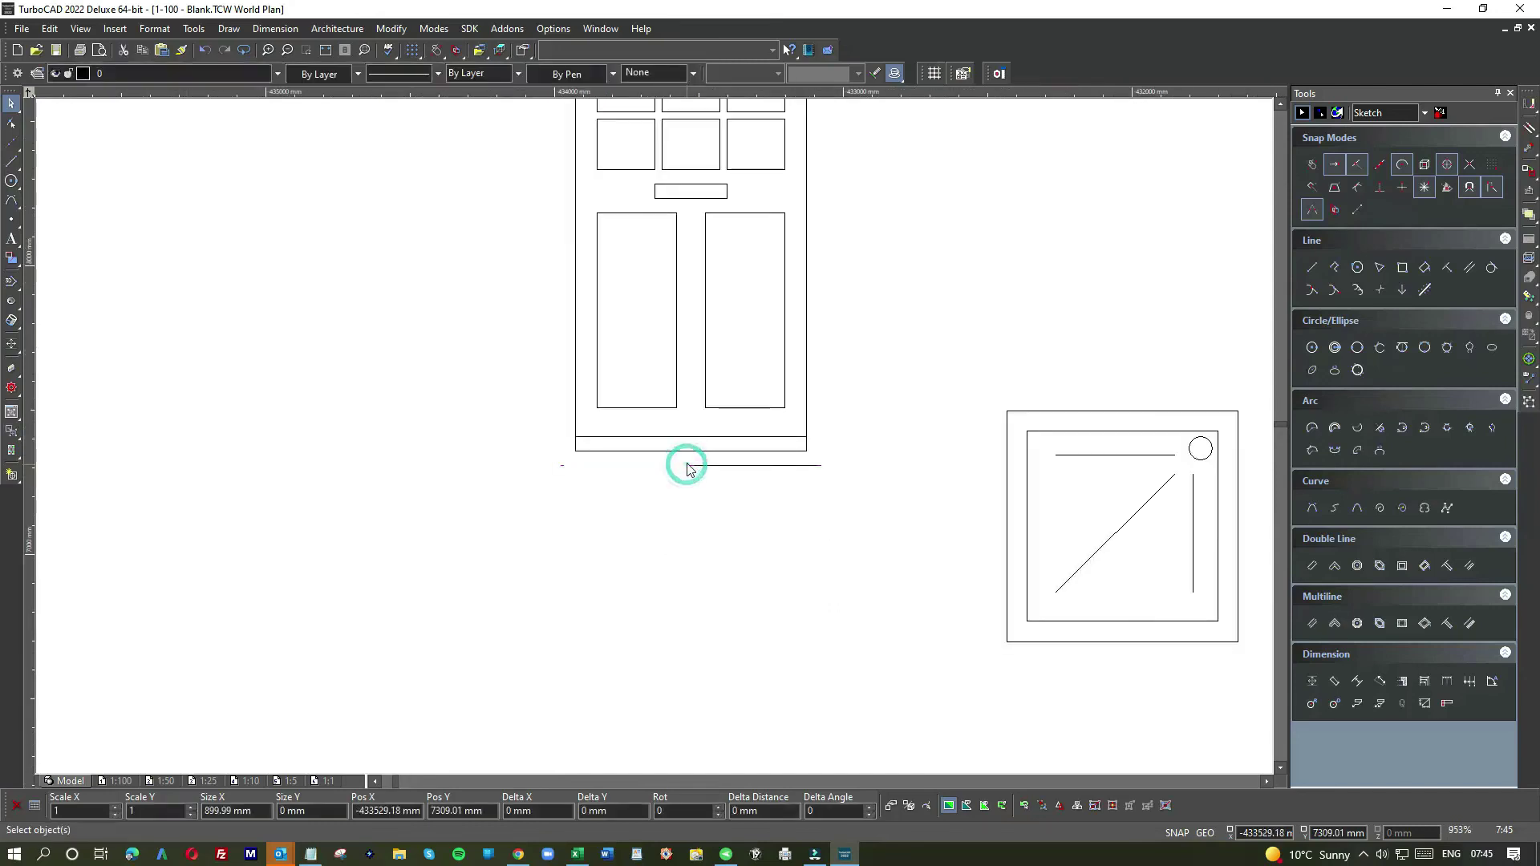
click(685, 437)
key(Delete)
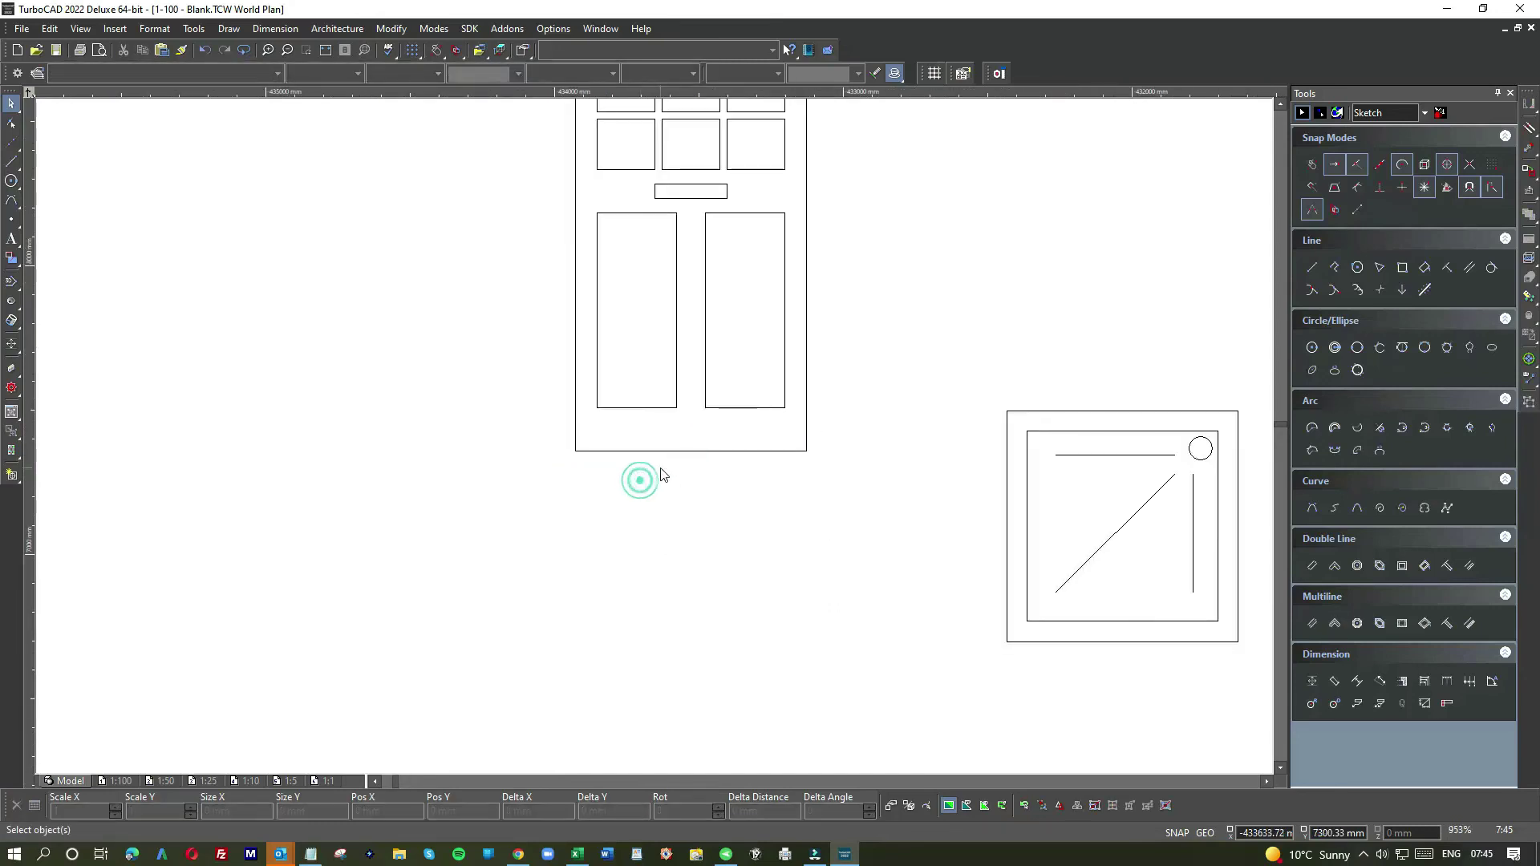
scroll(641, 469, down, 3)
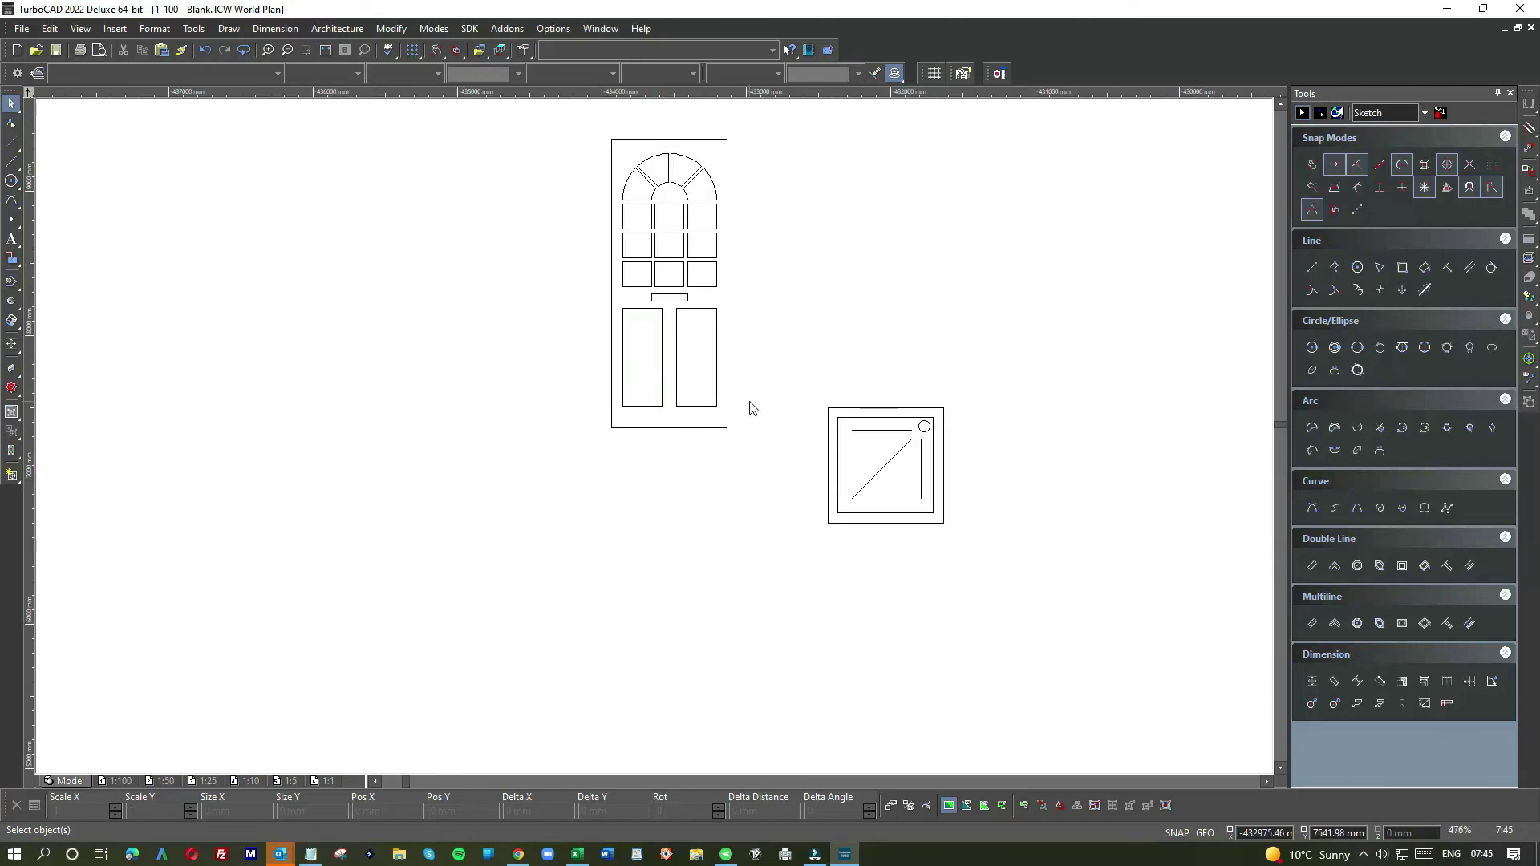
Resize the complete arched-window door elevation to 762 mm wide by 1981 mm high.
drag(568, 122, 773, 469)
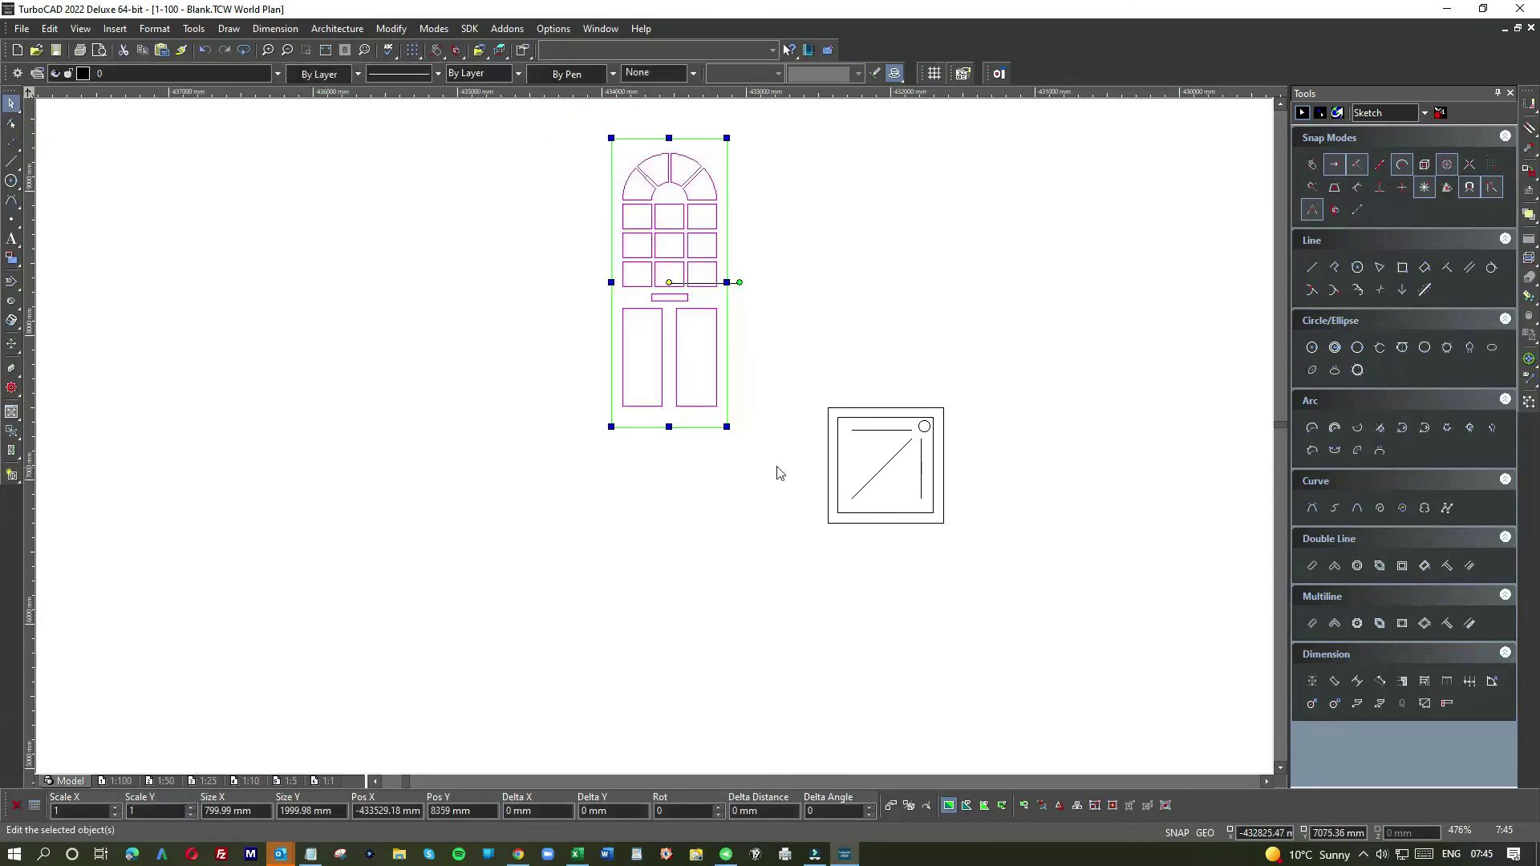
click(211, 812)
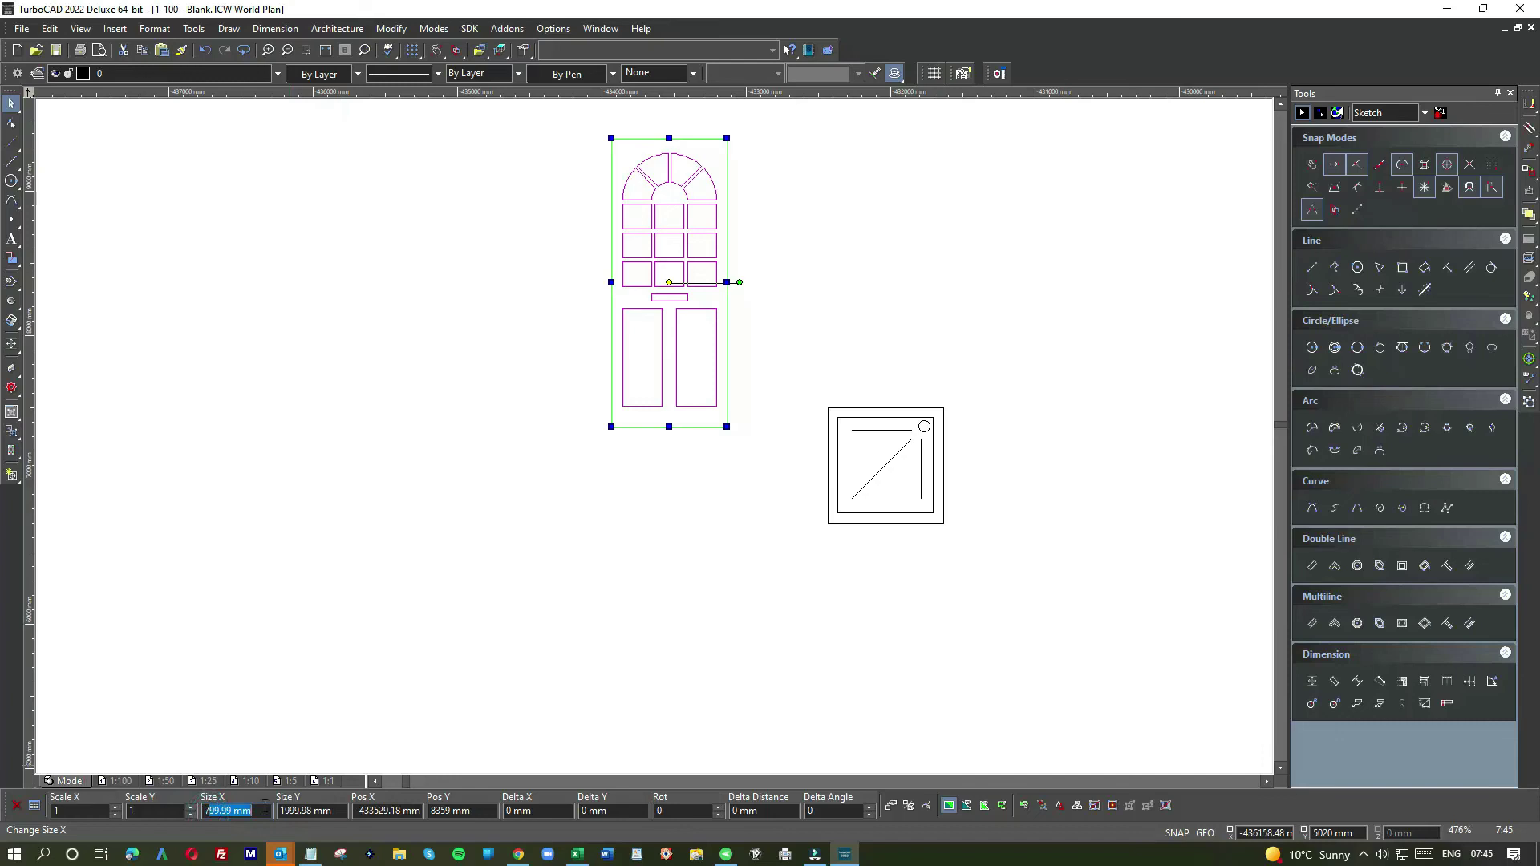
text(62)
key(Return)
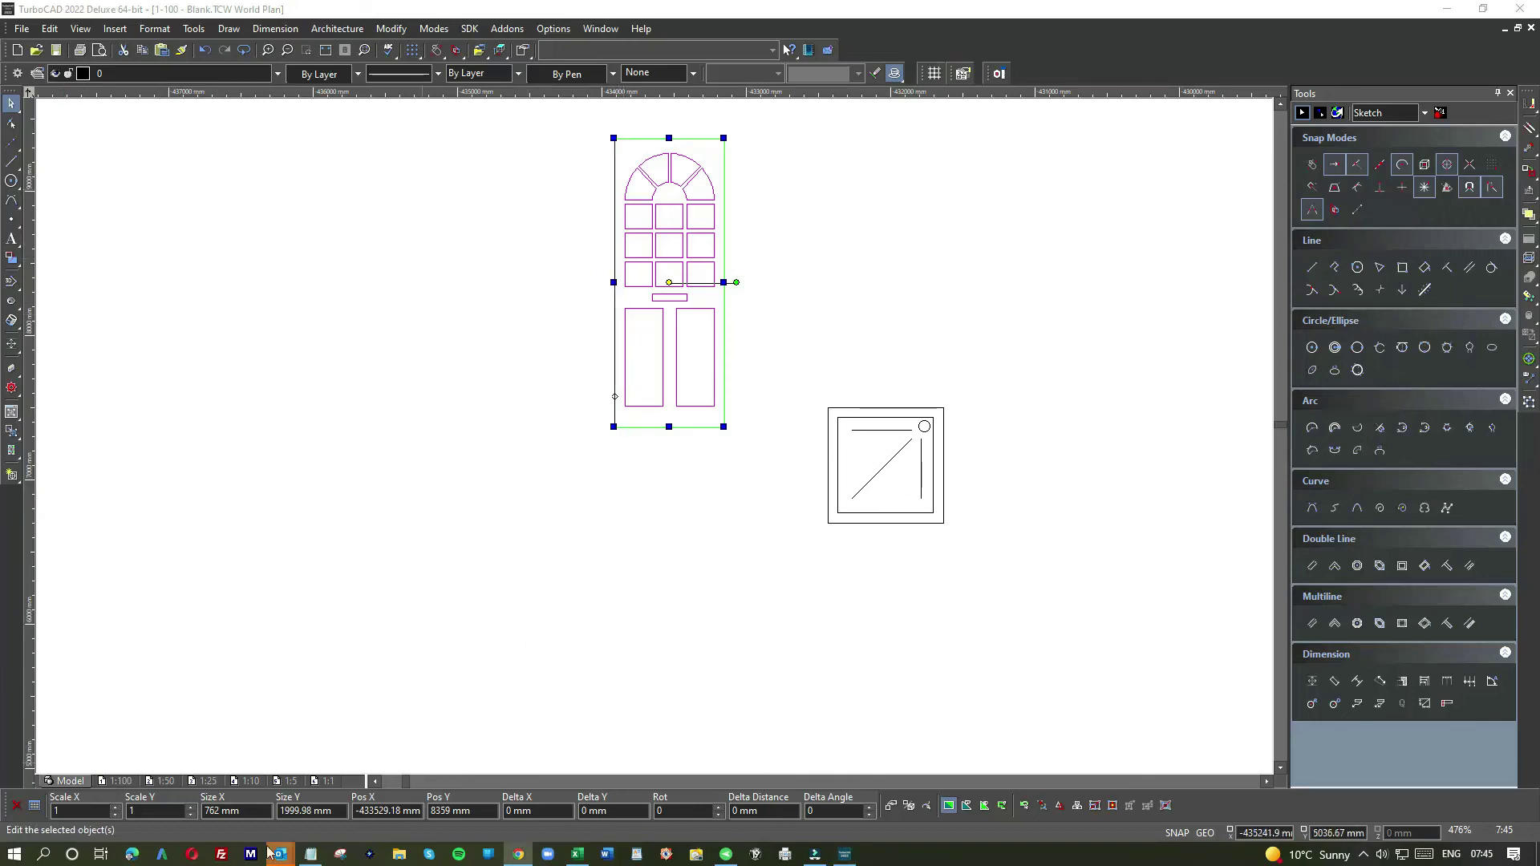
drag(290, 811, 346, 812)
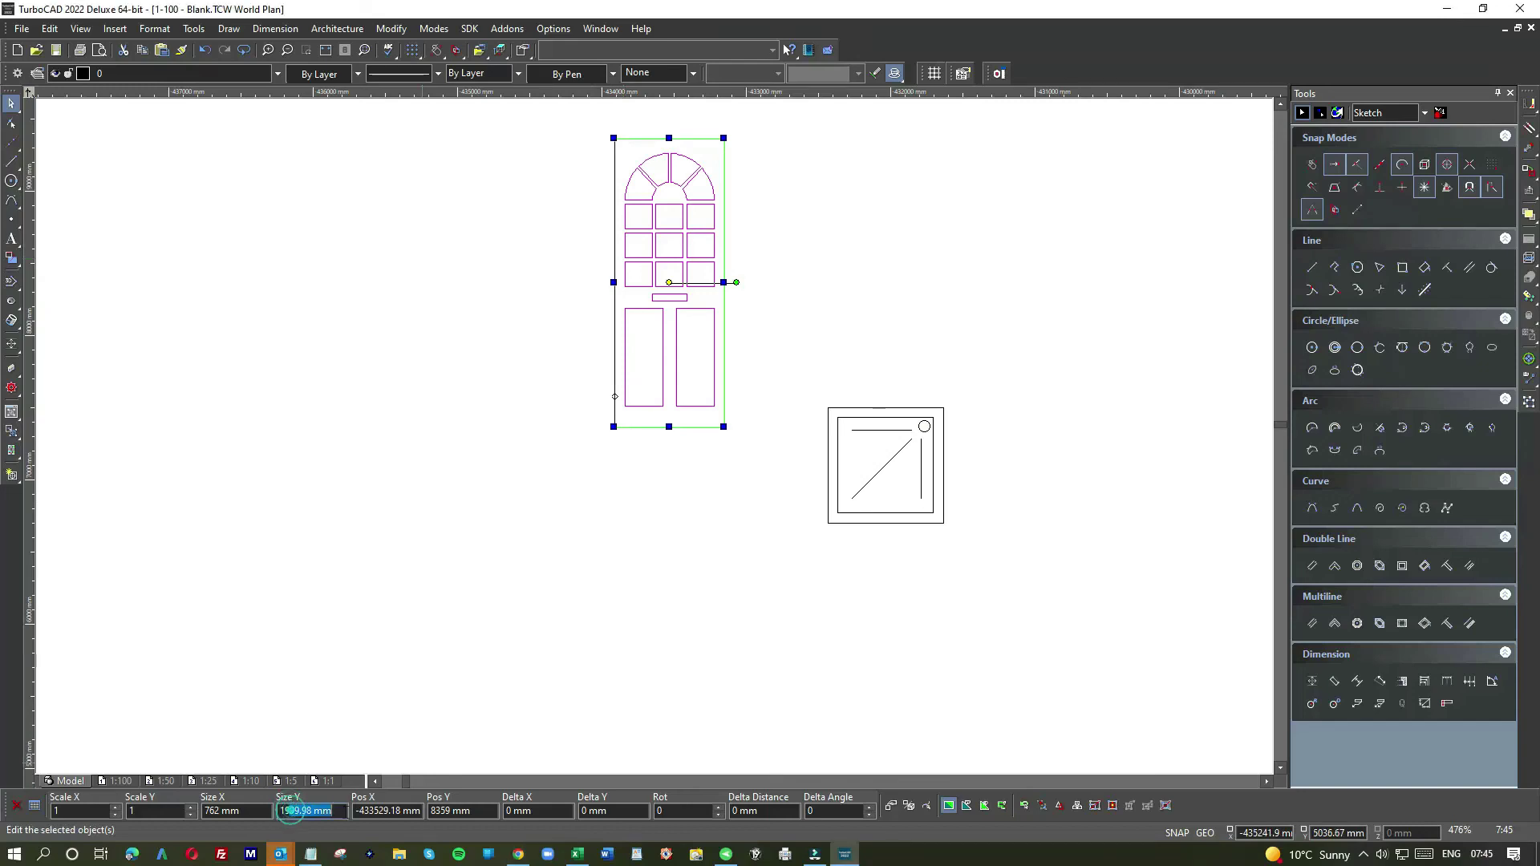
text(81)
key(Return)
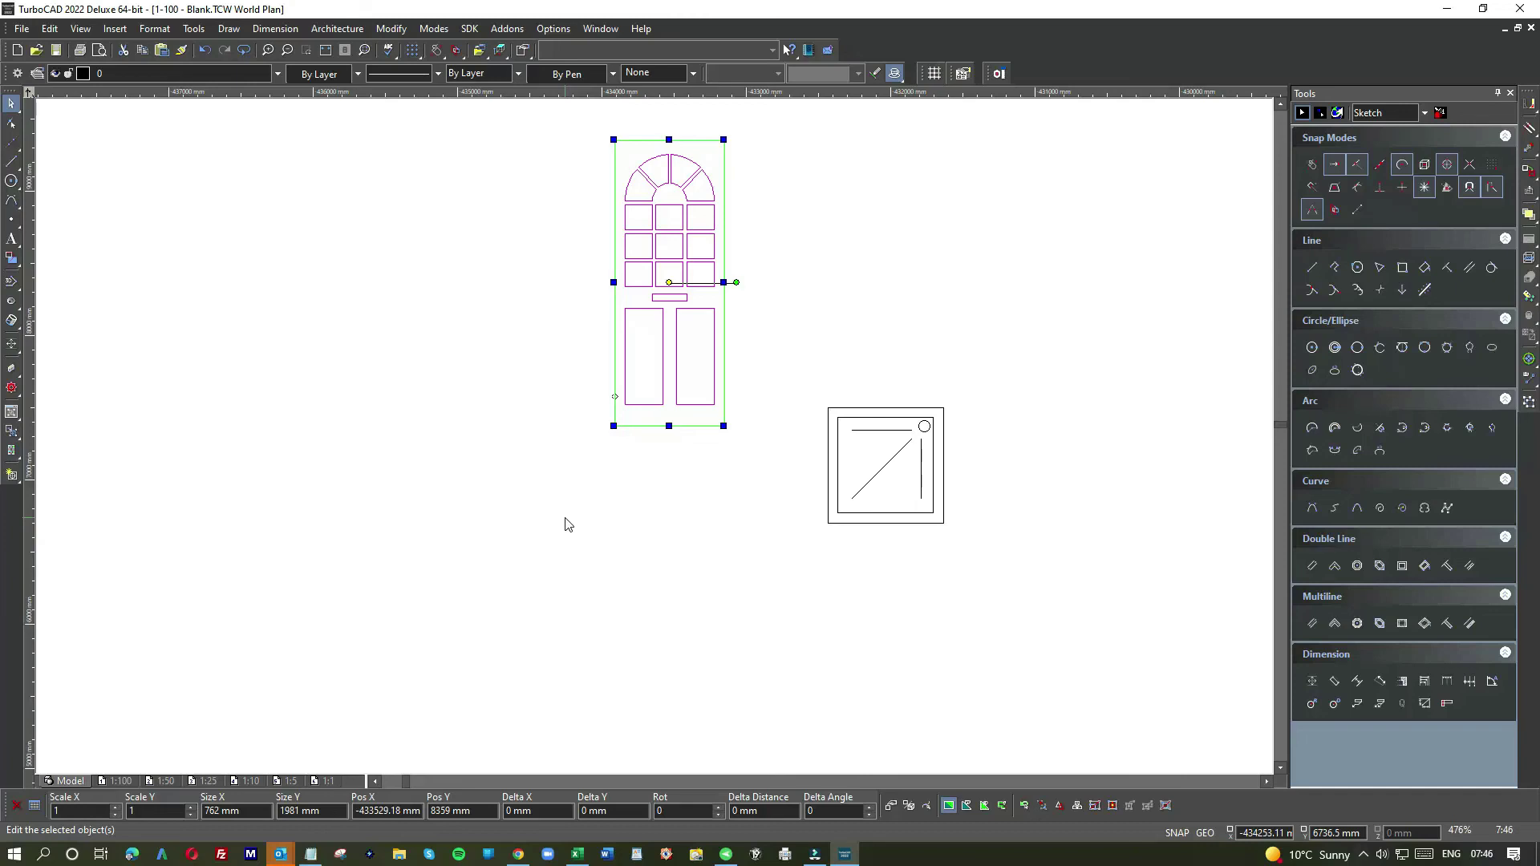
click(767, 258)
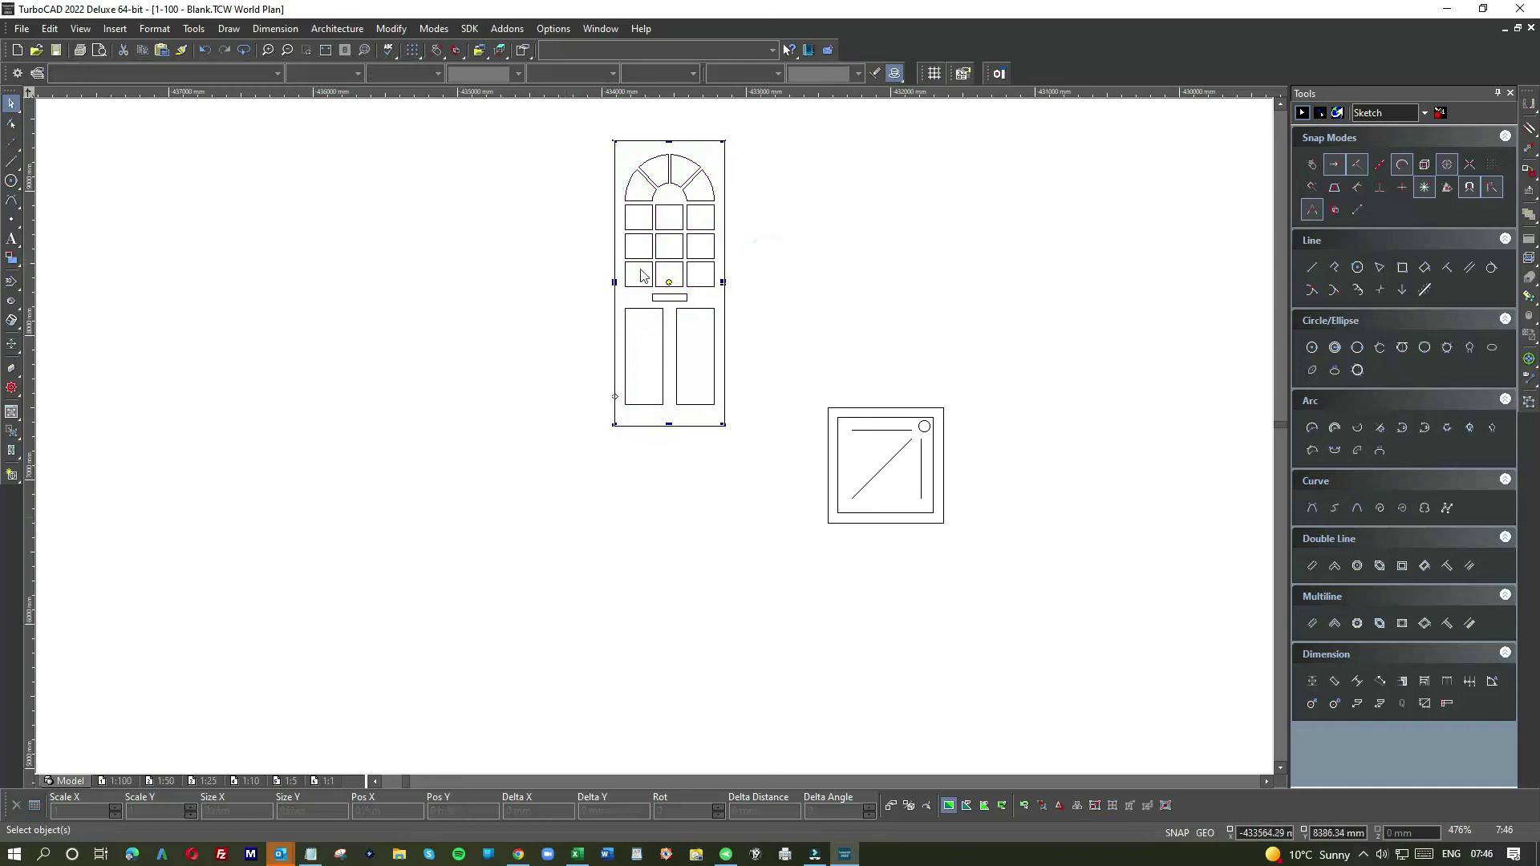
scroll(719, 263, up, 2)
scroll(687, 441, down, 1)
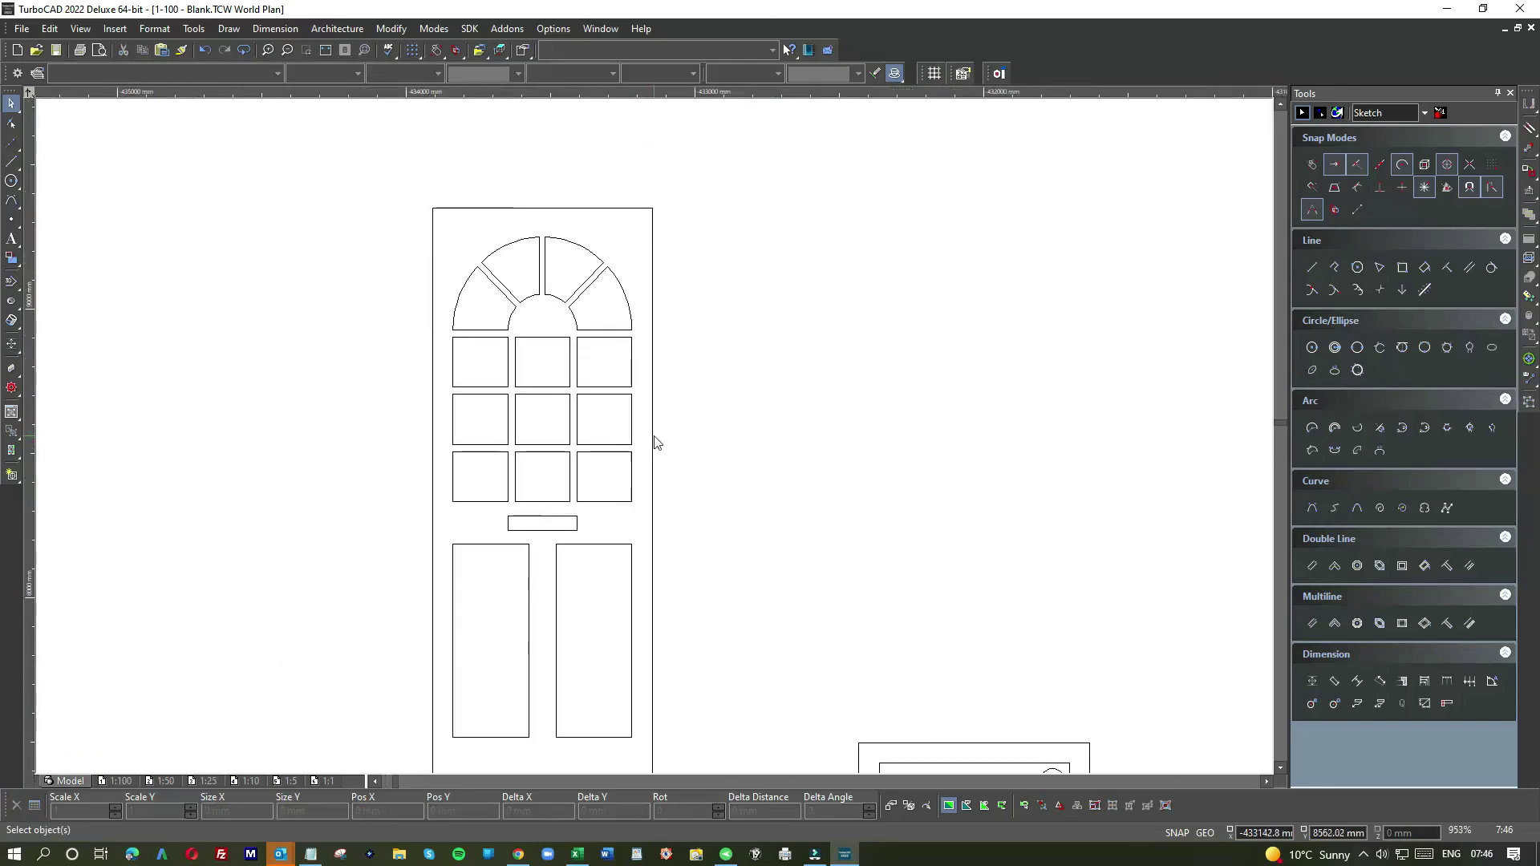
scroll(655, 443, down, 2)
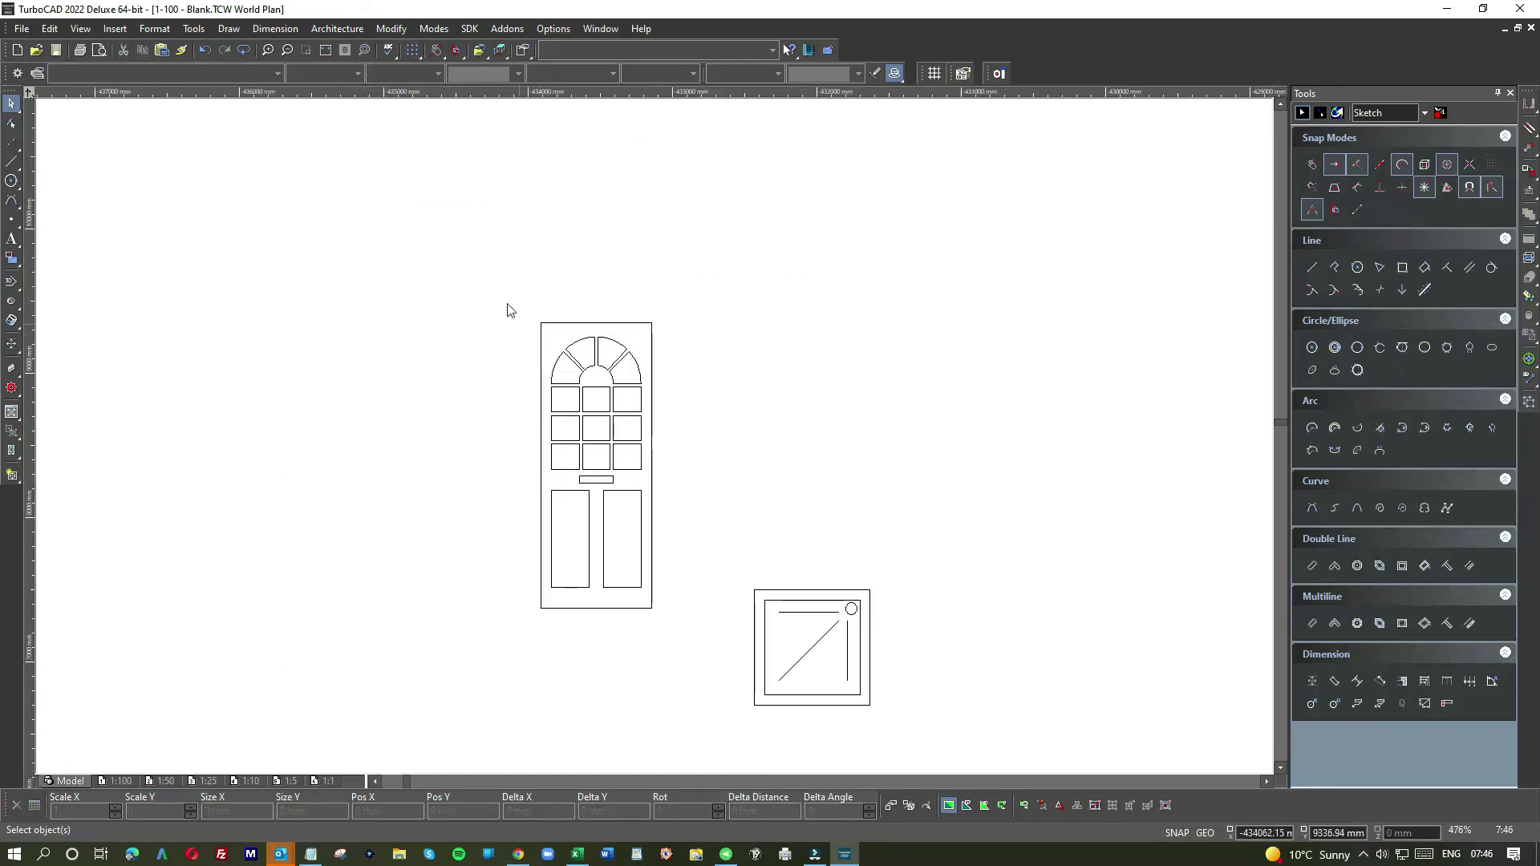
Switch to the Google inches-to-mm converter in the browser and convert 32 inches to millimetres.
drag(518, 311, 684, 644)
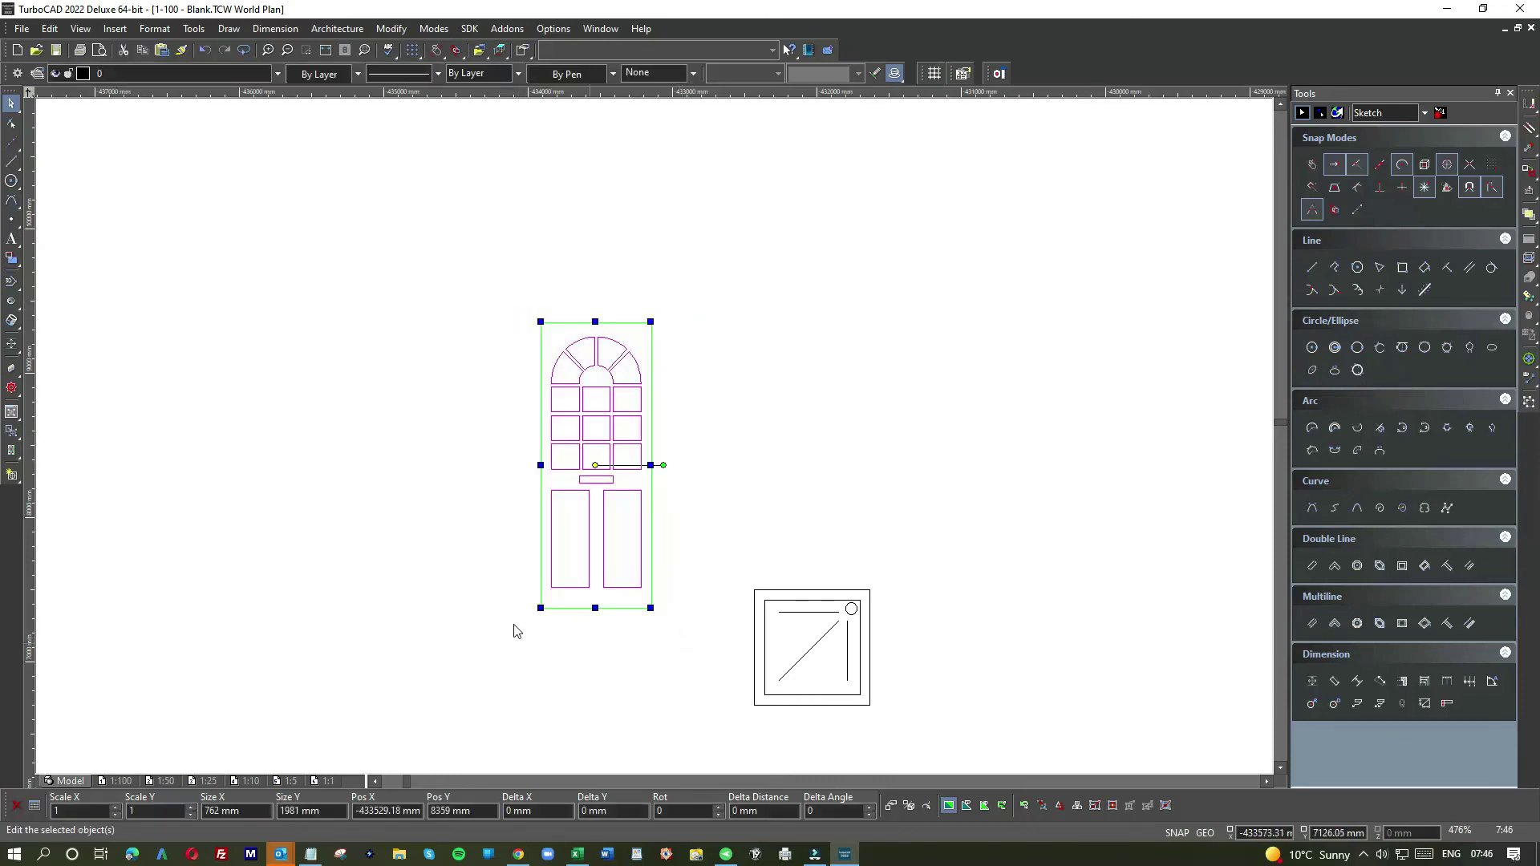
scroll(653, 440, down, 1)
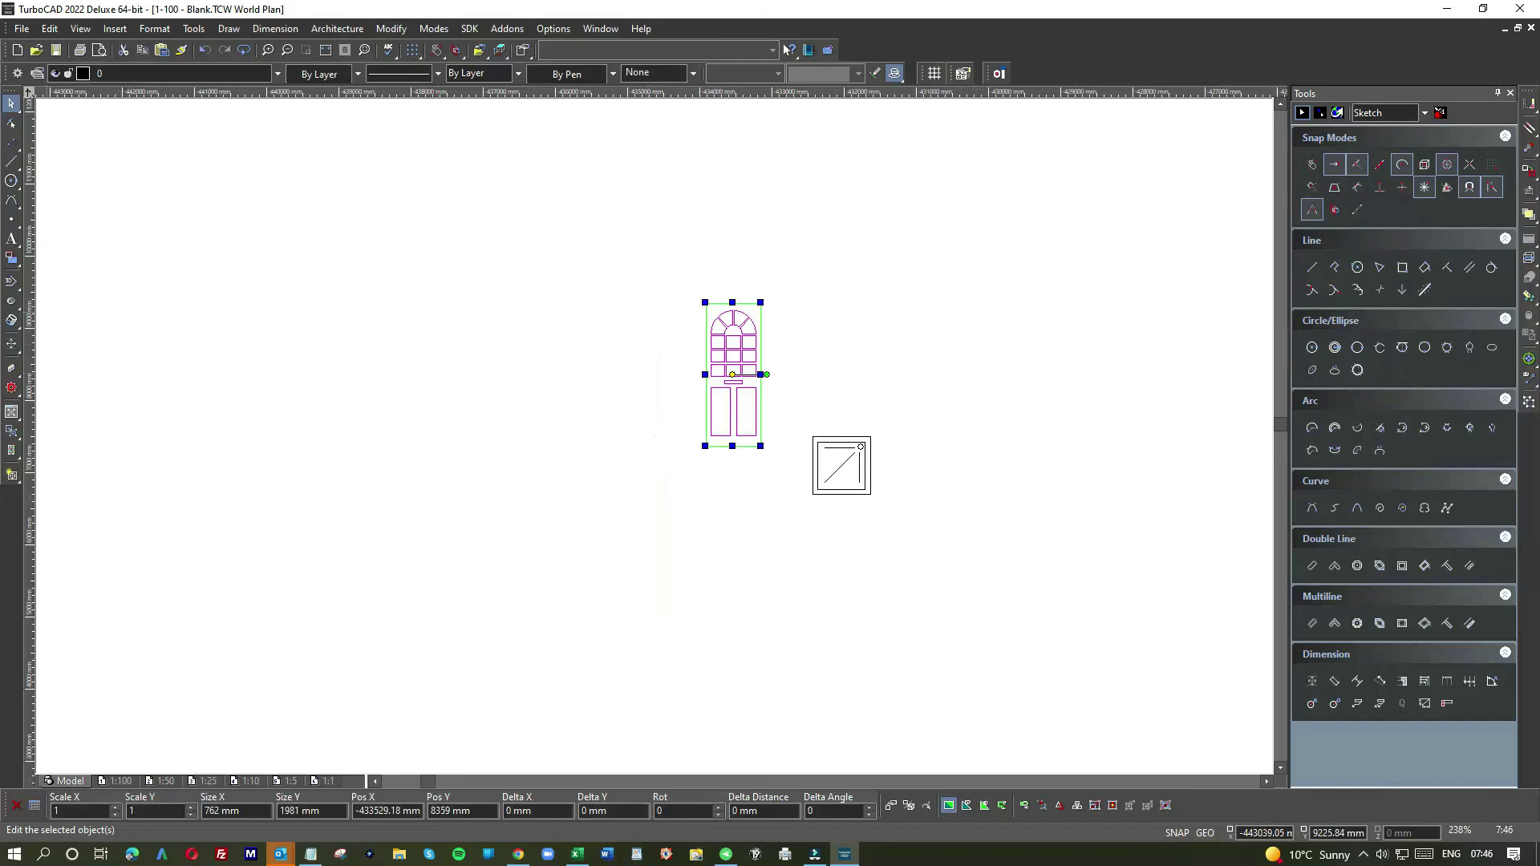
key(alt+Tab)
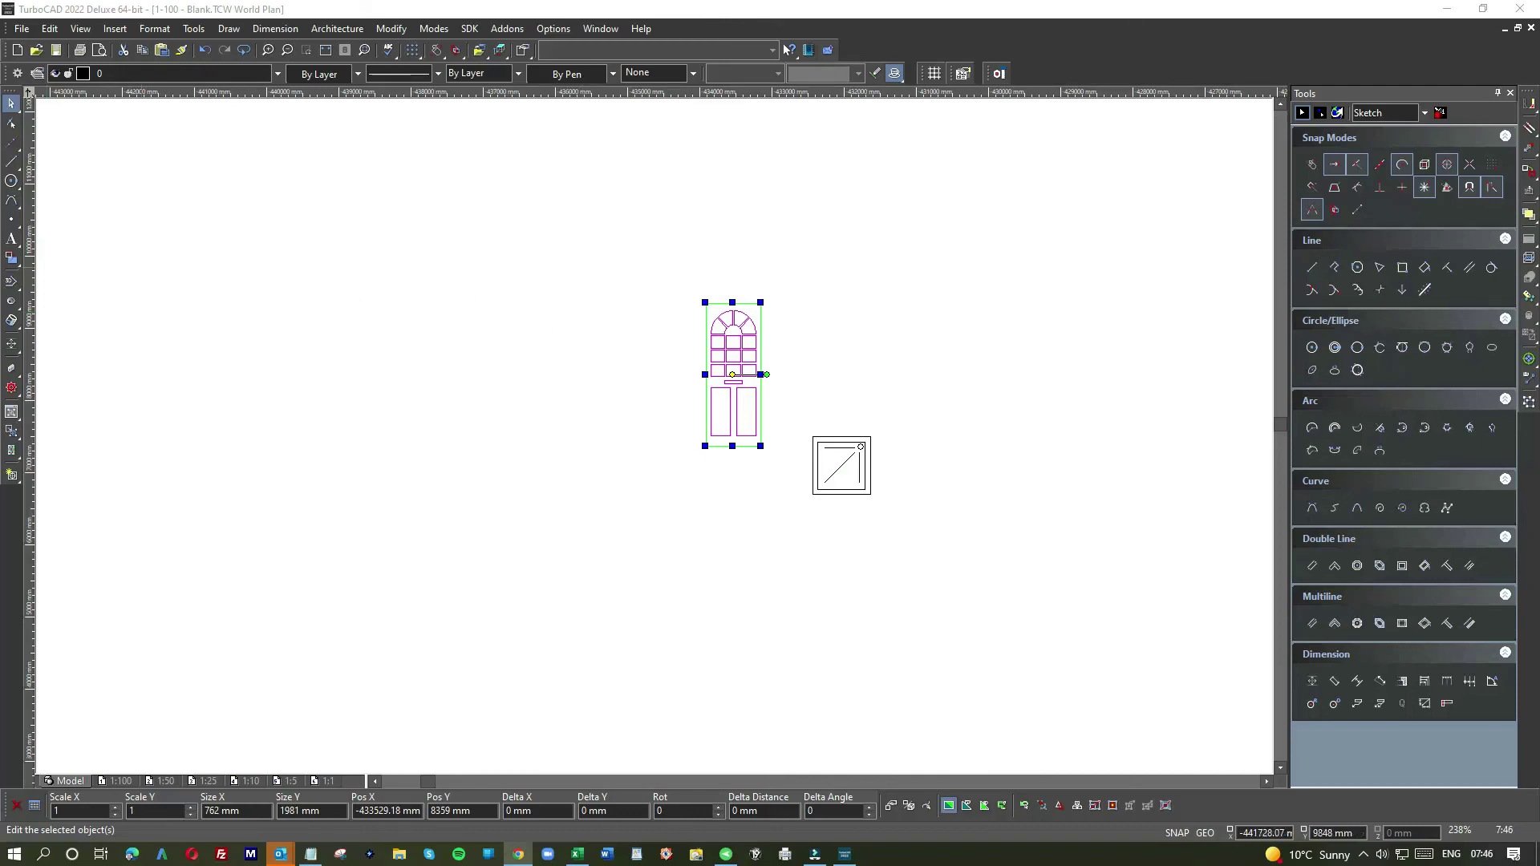
key(alt+Tab)
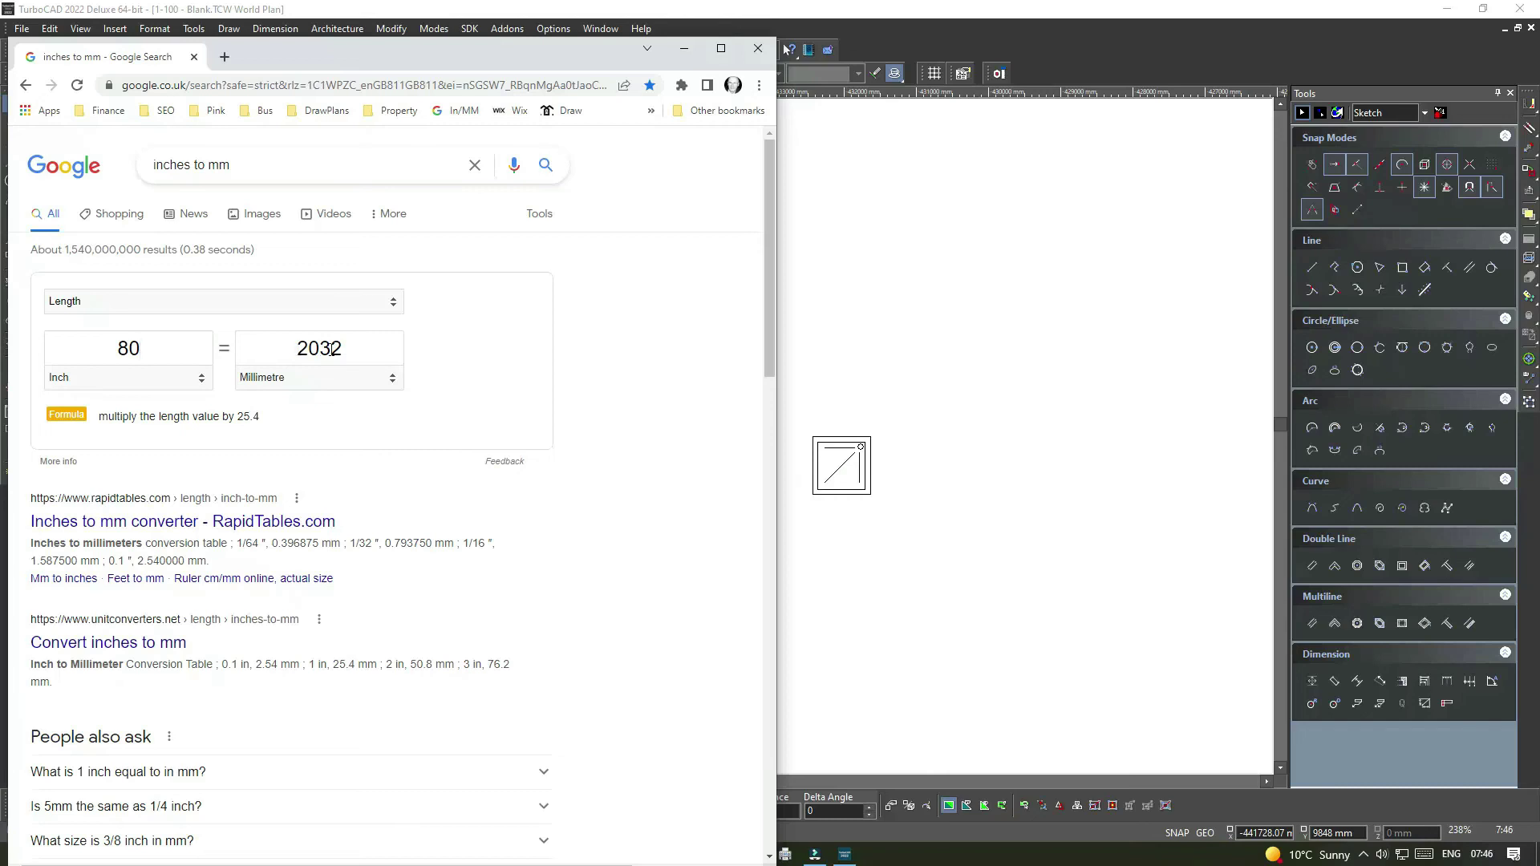
drag(150, 355, 98, 345)
double_click(159, 356)
text(30)
double_click(140, 348)
text(32)
mouse_move(476, 48)
mouse_down()
mouse_move(0, 76)
mouse_move(88, 69)
mouse_move(552, 150)
mouse_up()
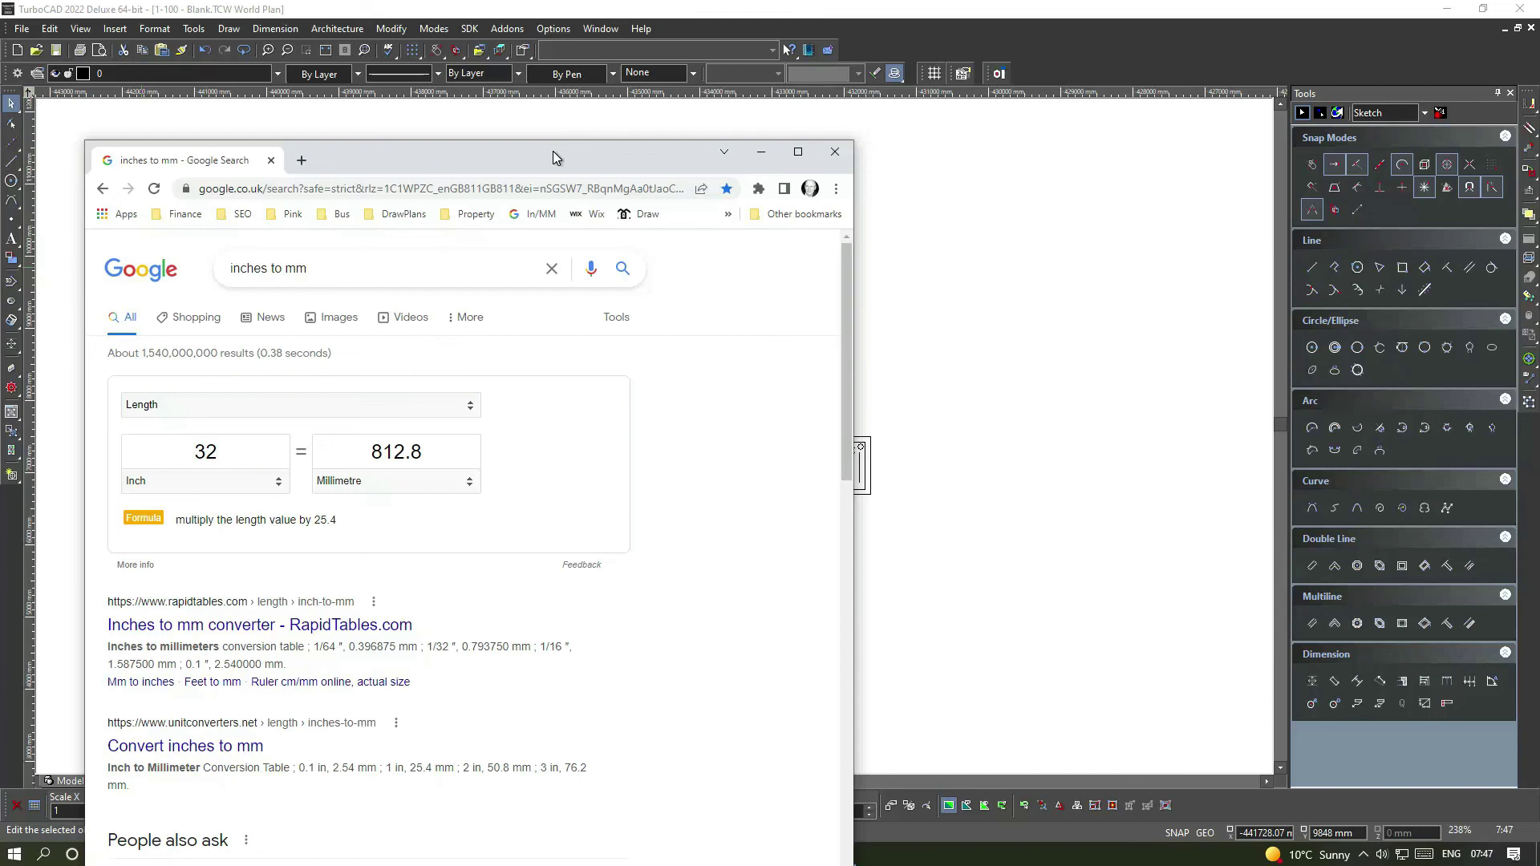
drag(552, 151, 589, 161)
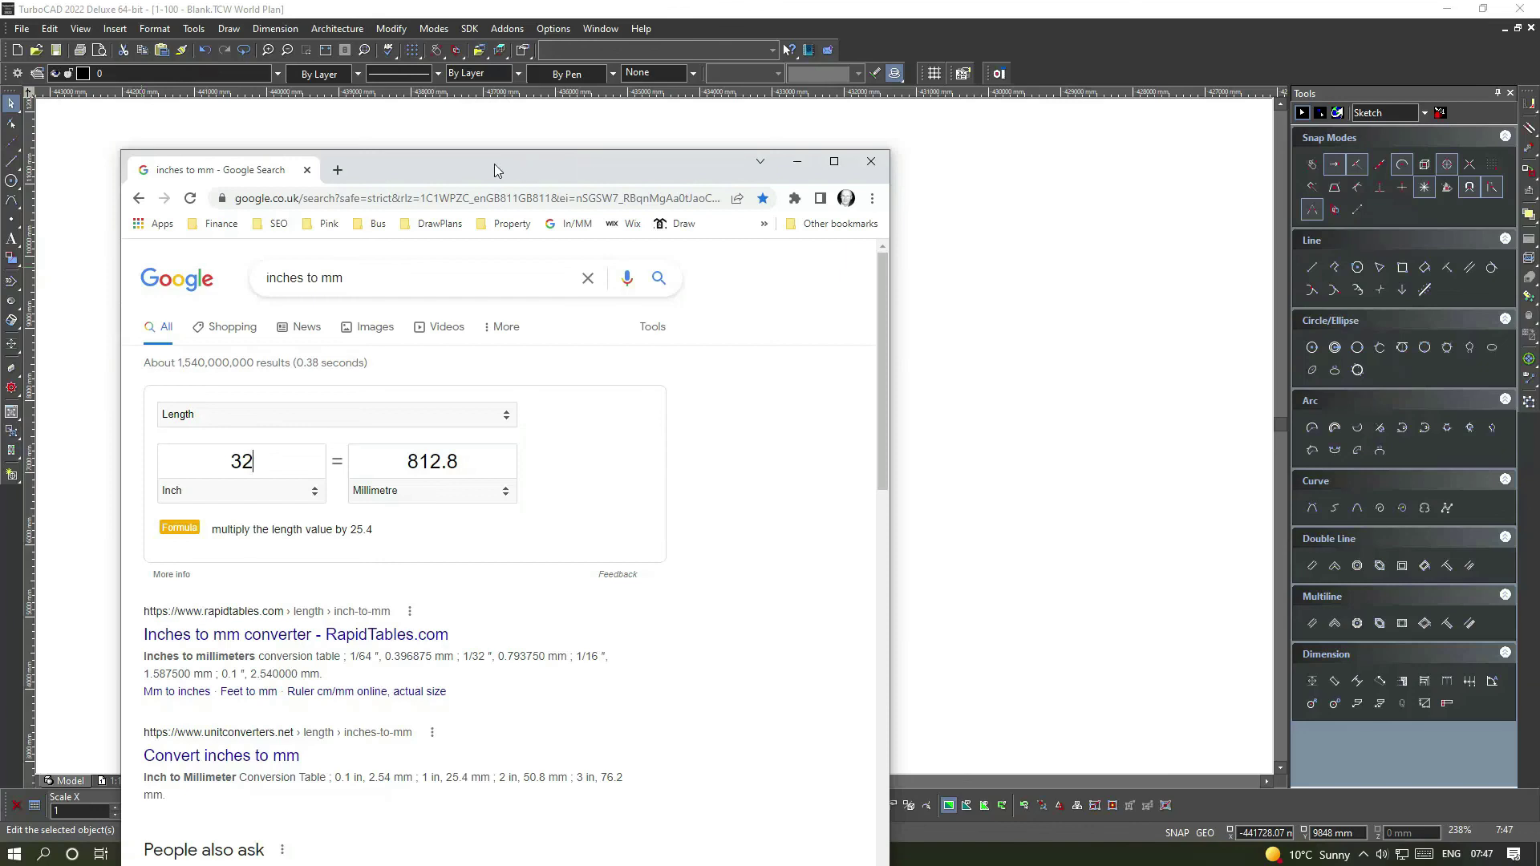
drag(494, 165, 0, 162)
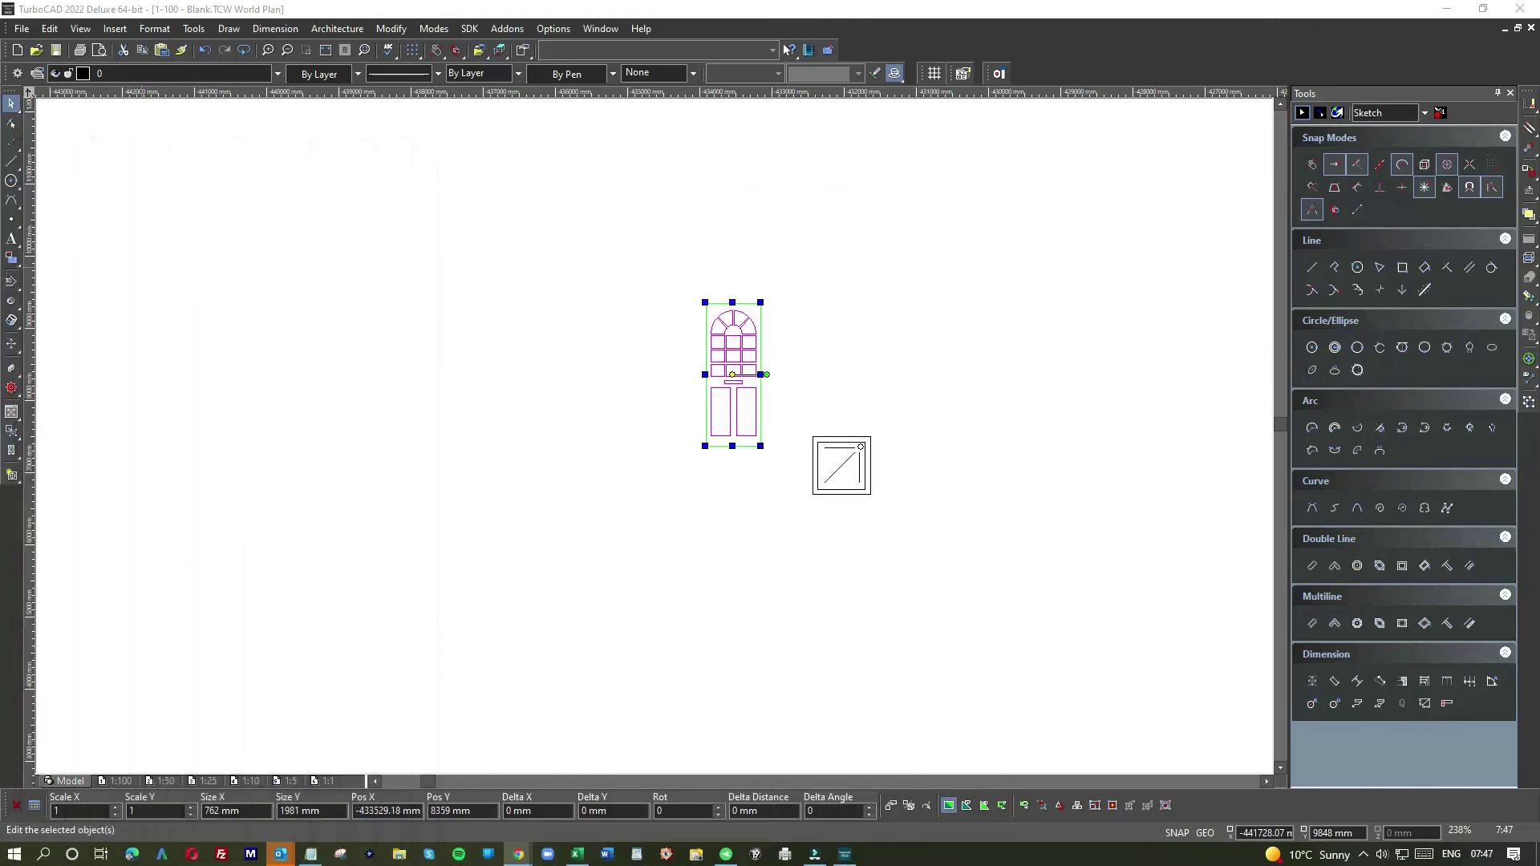
Resize the whole door elevation to 813 mm wide by 2032 mm high.
drag(692, 285, 798, 478)
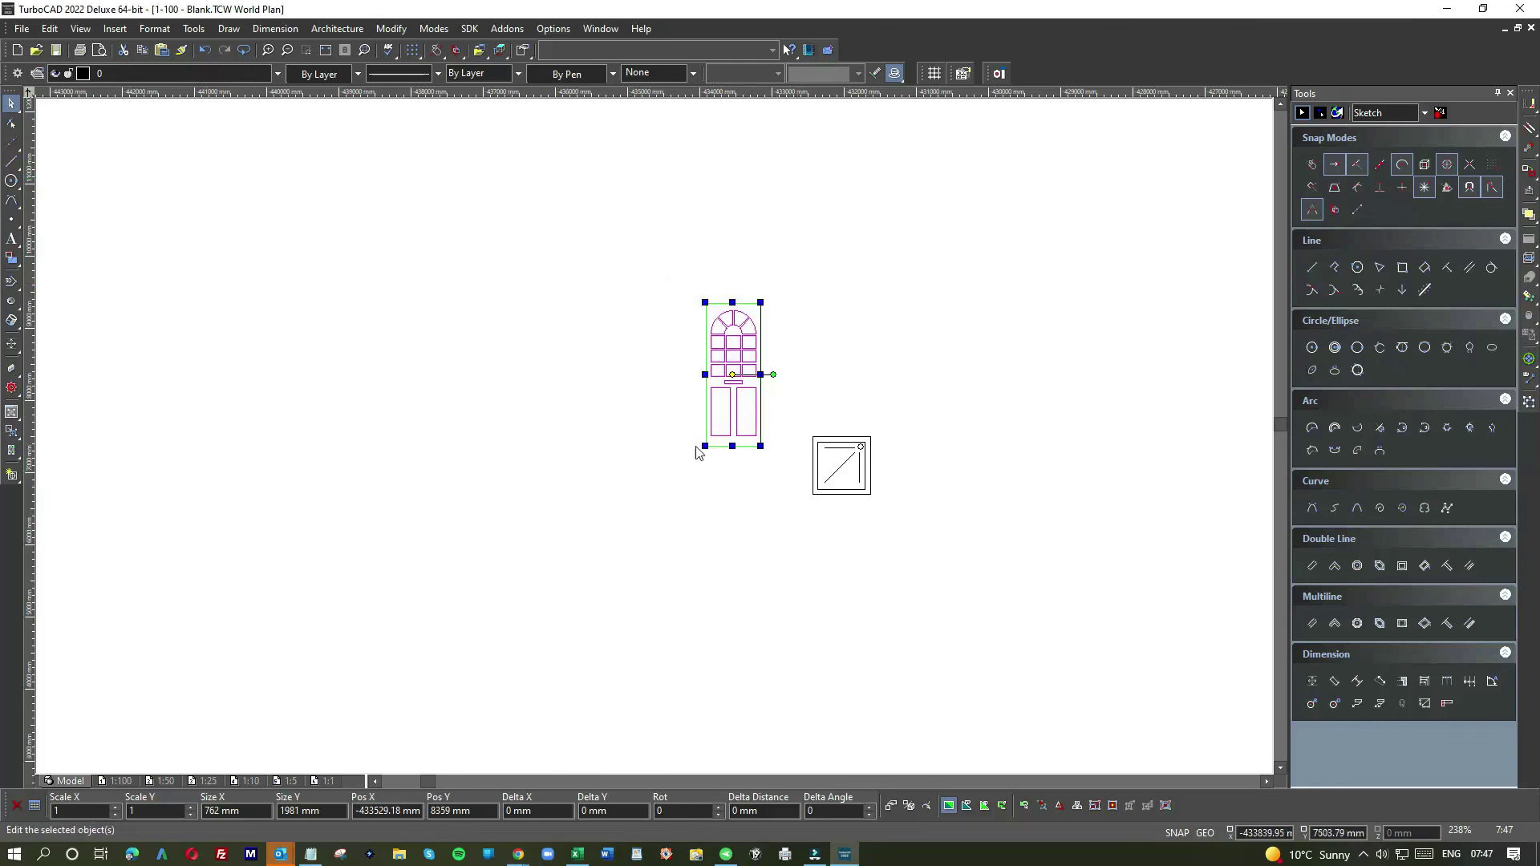
click(239, 811)
text(8)
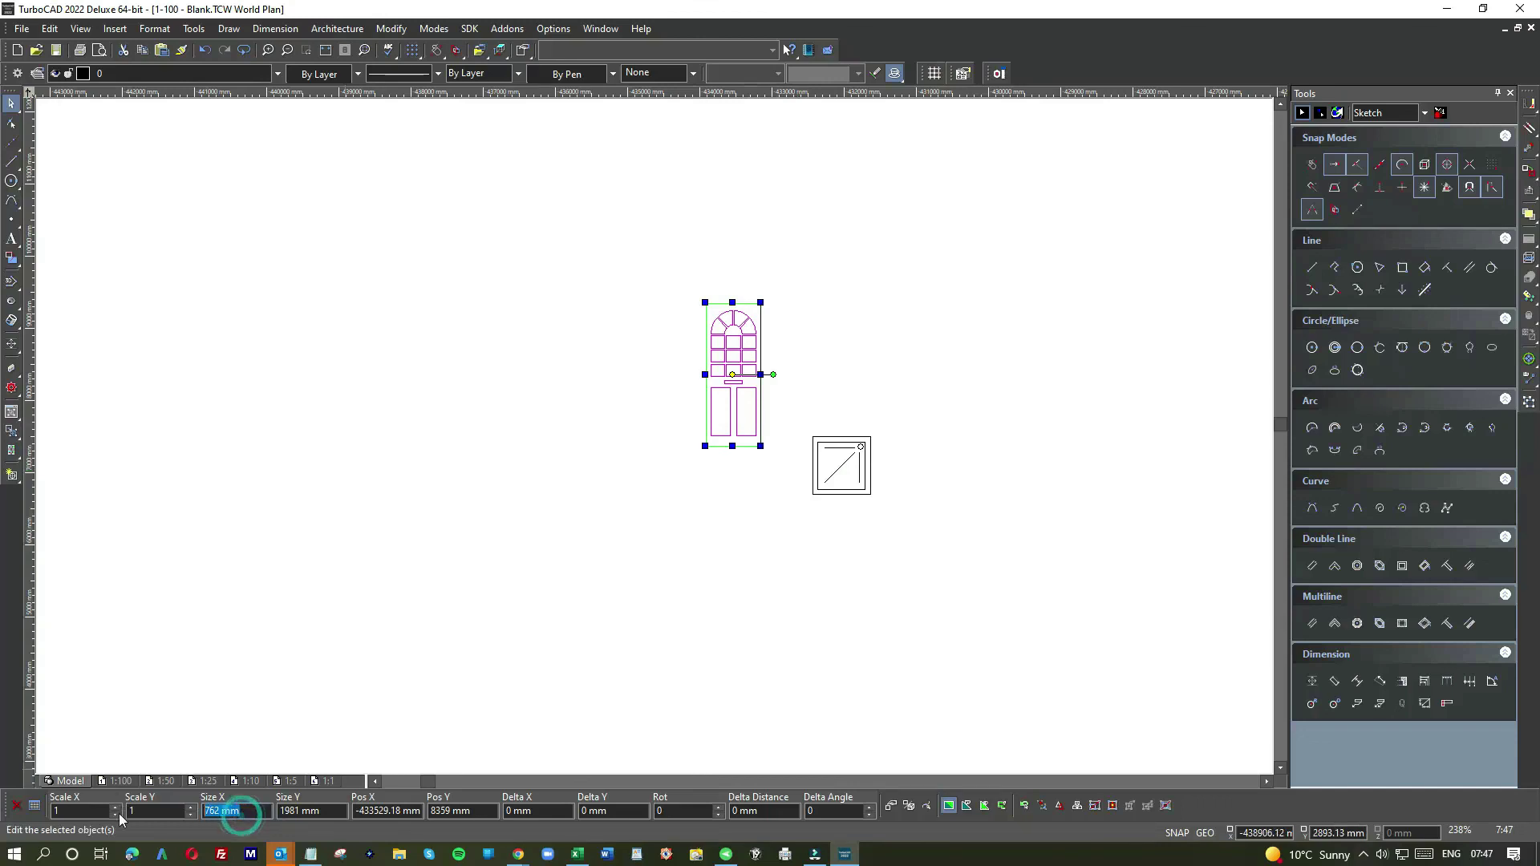
text(13)
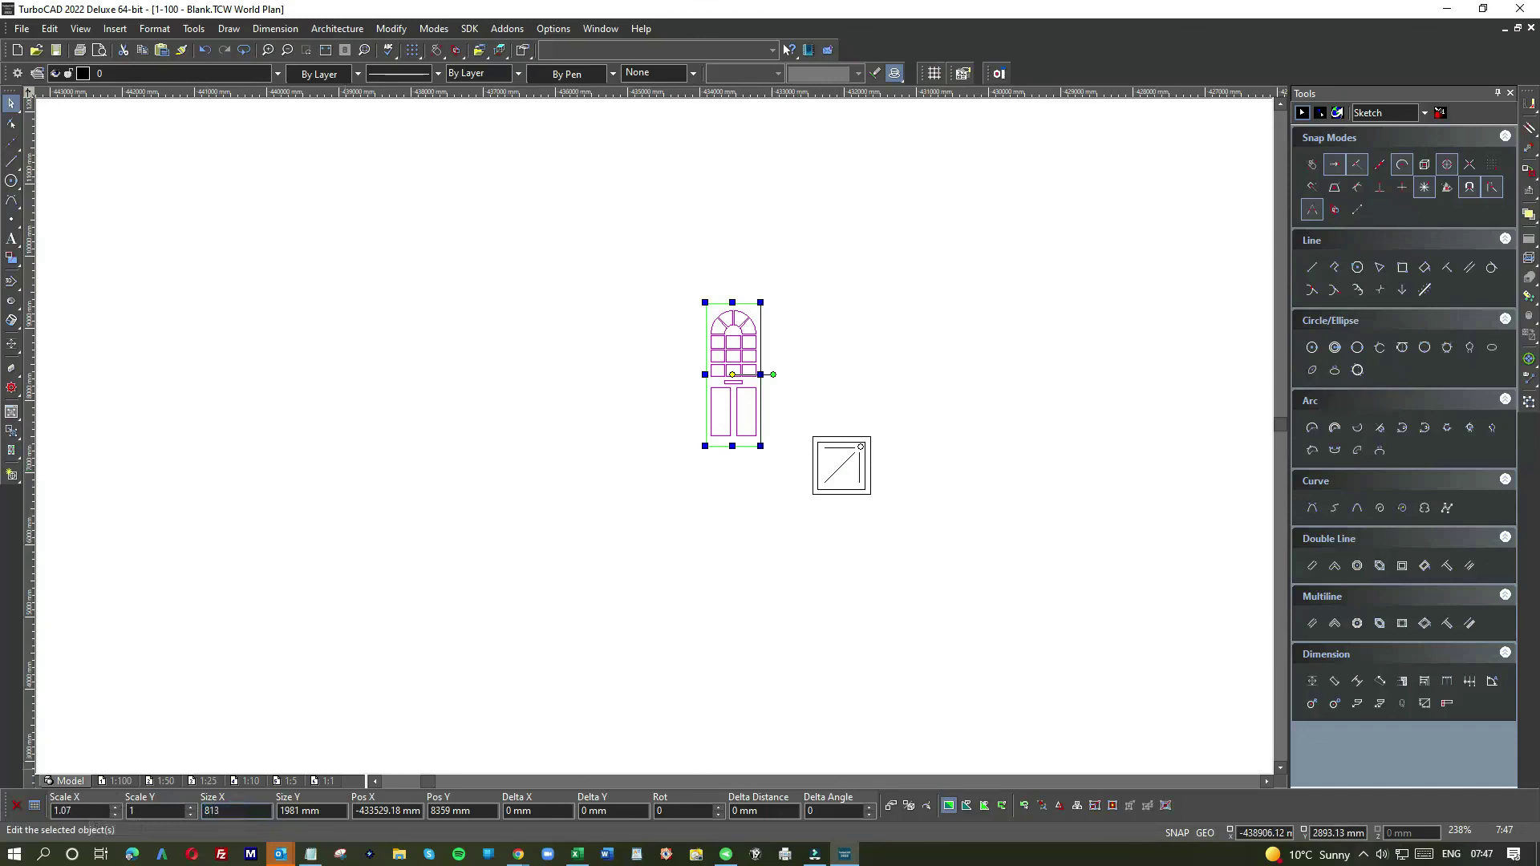
key(Tab)
text(2032)
key(Return)
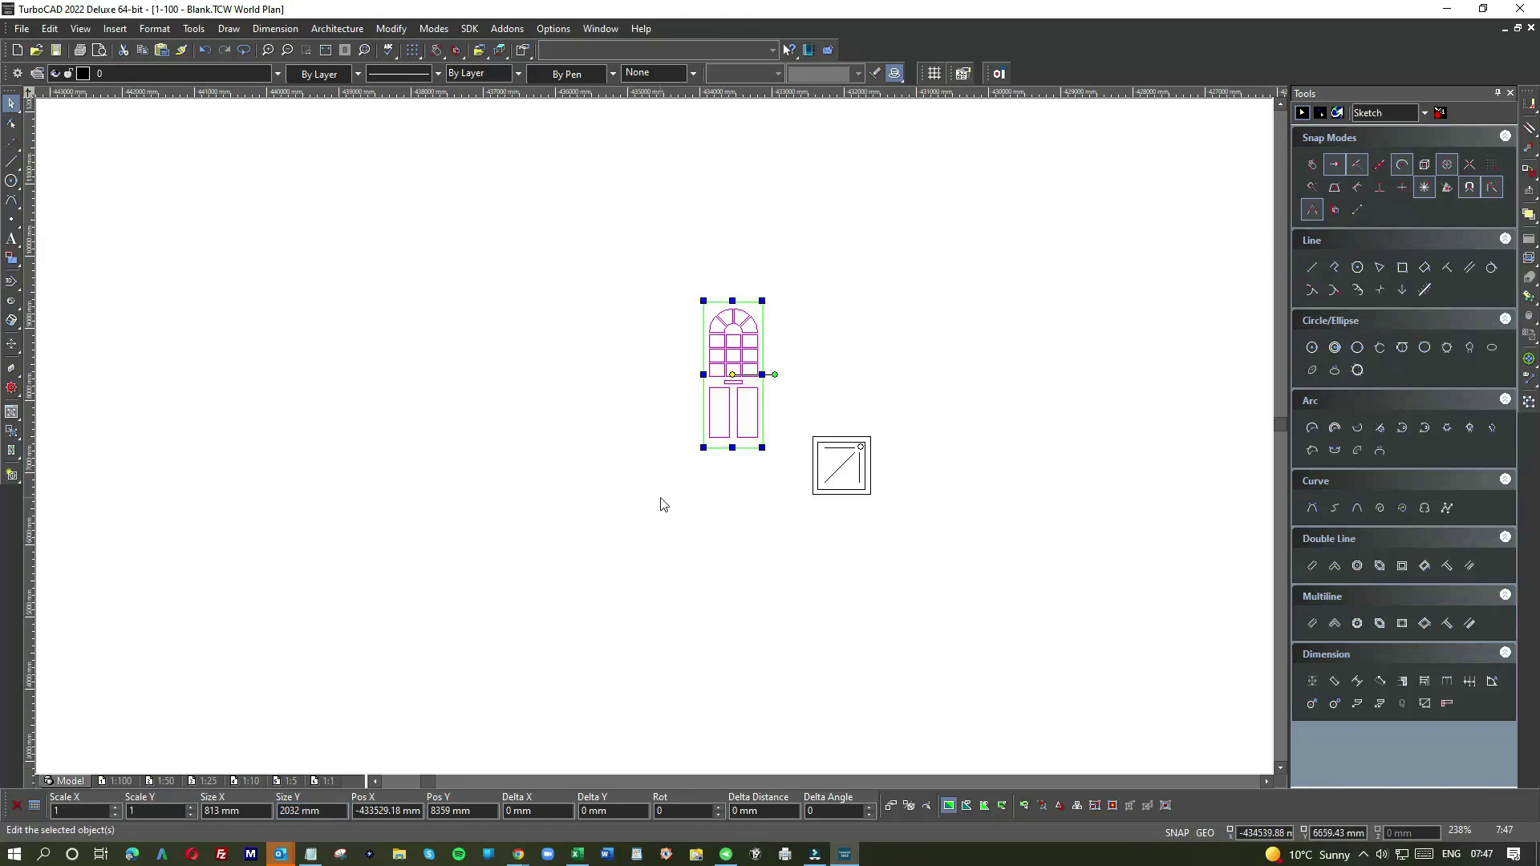
click(786, 348)
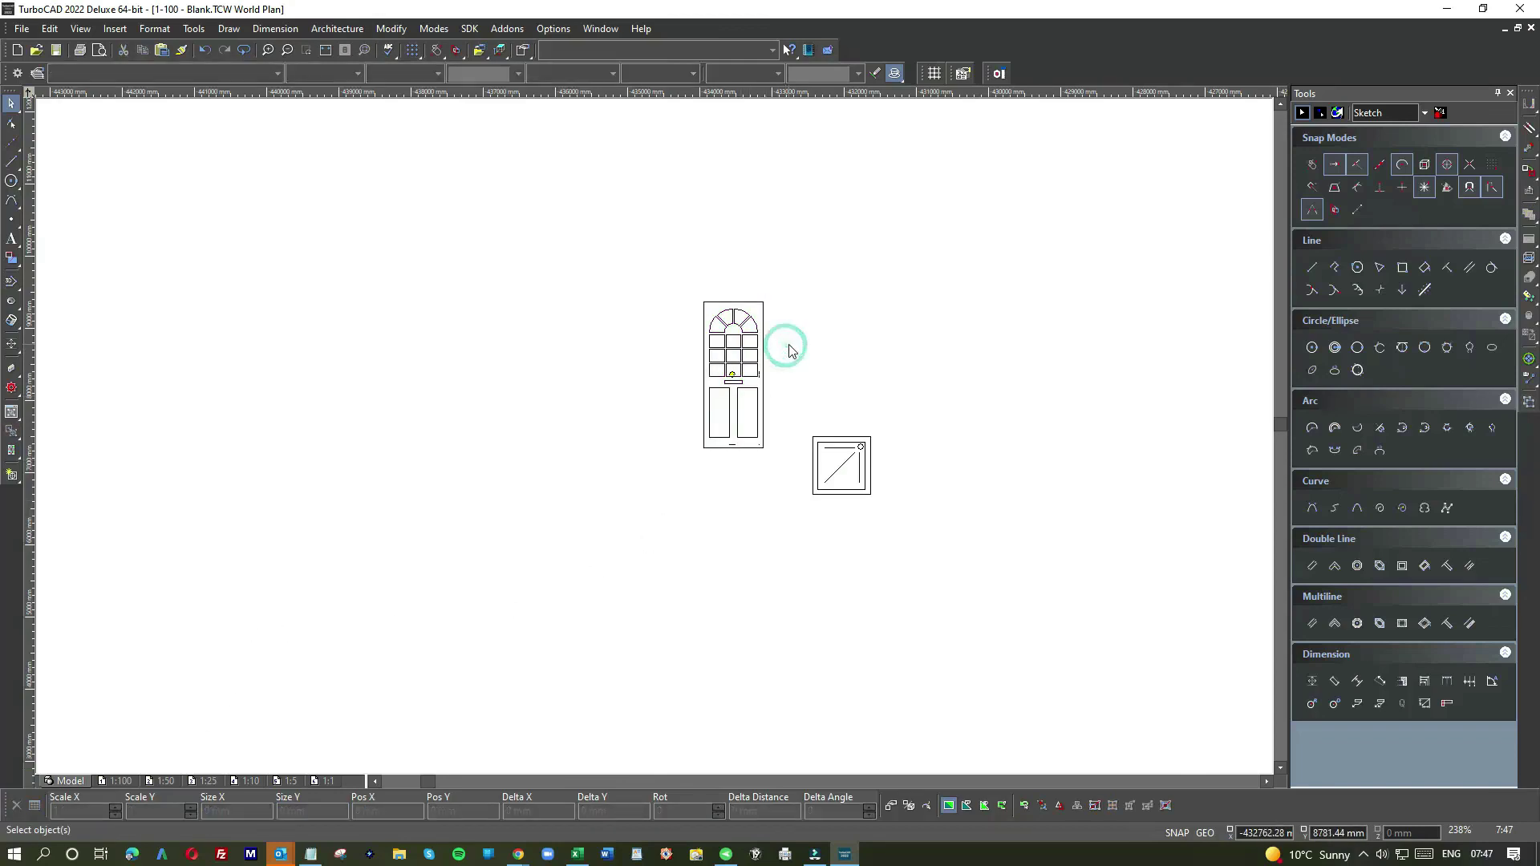
Move the door elevation about 820 mm left and 160 mm down, away from the square shower tray.
scroll(783, 347, up, 2)
drag(479, 313, 643, 681)
click(586, 551)
drag(585, 551, 470, 575)
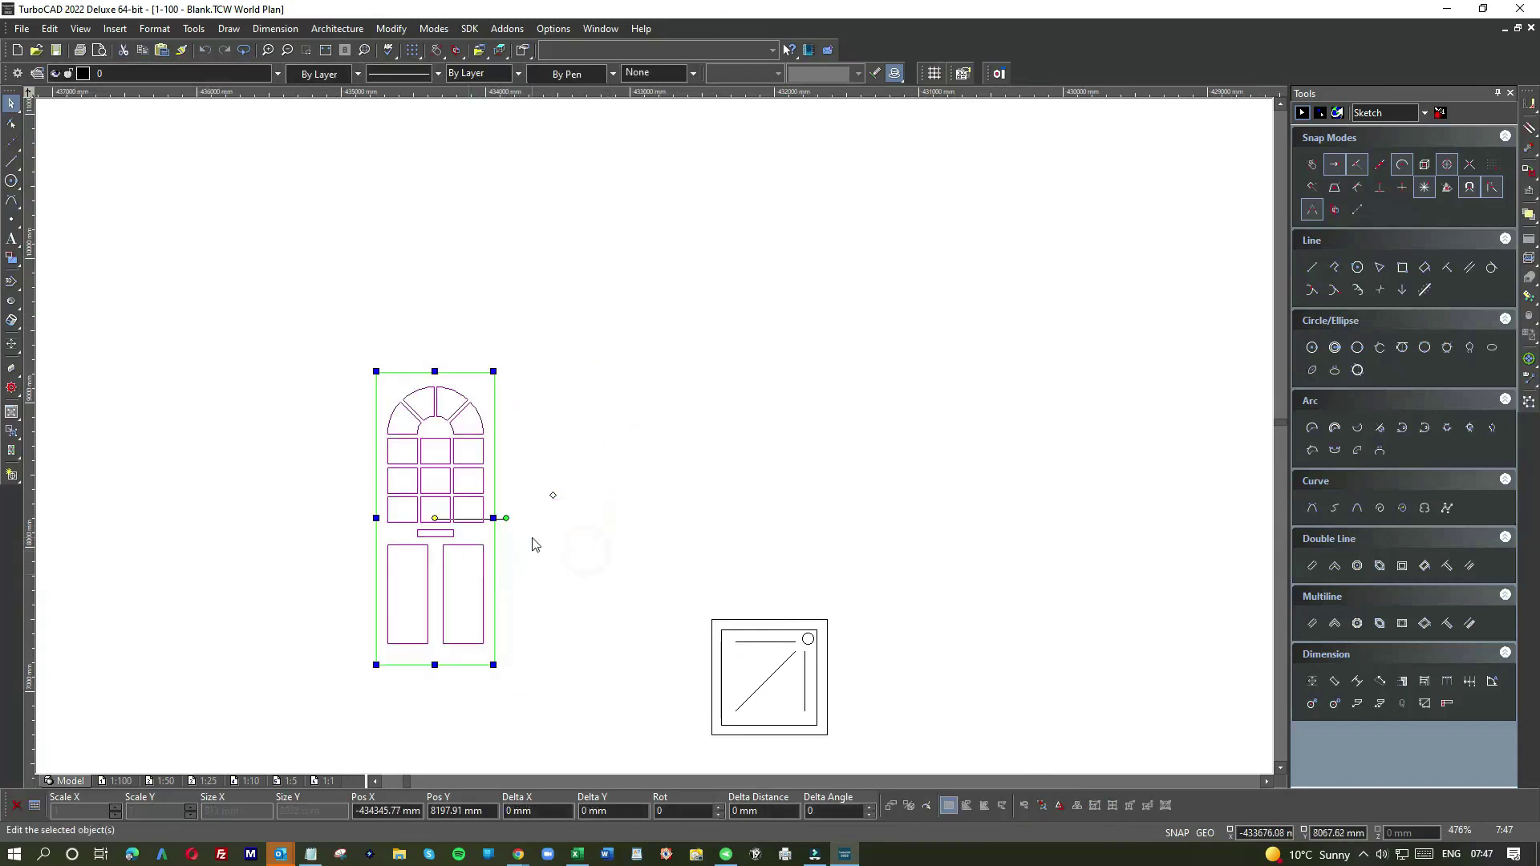
click(568, 433)
scroll(663, 430, down, 2)
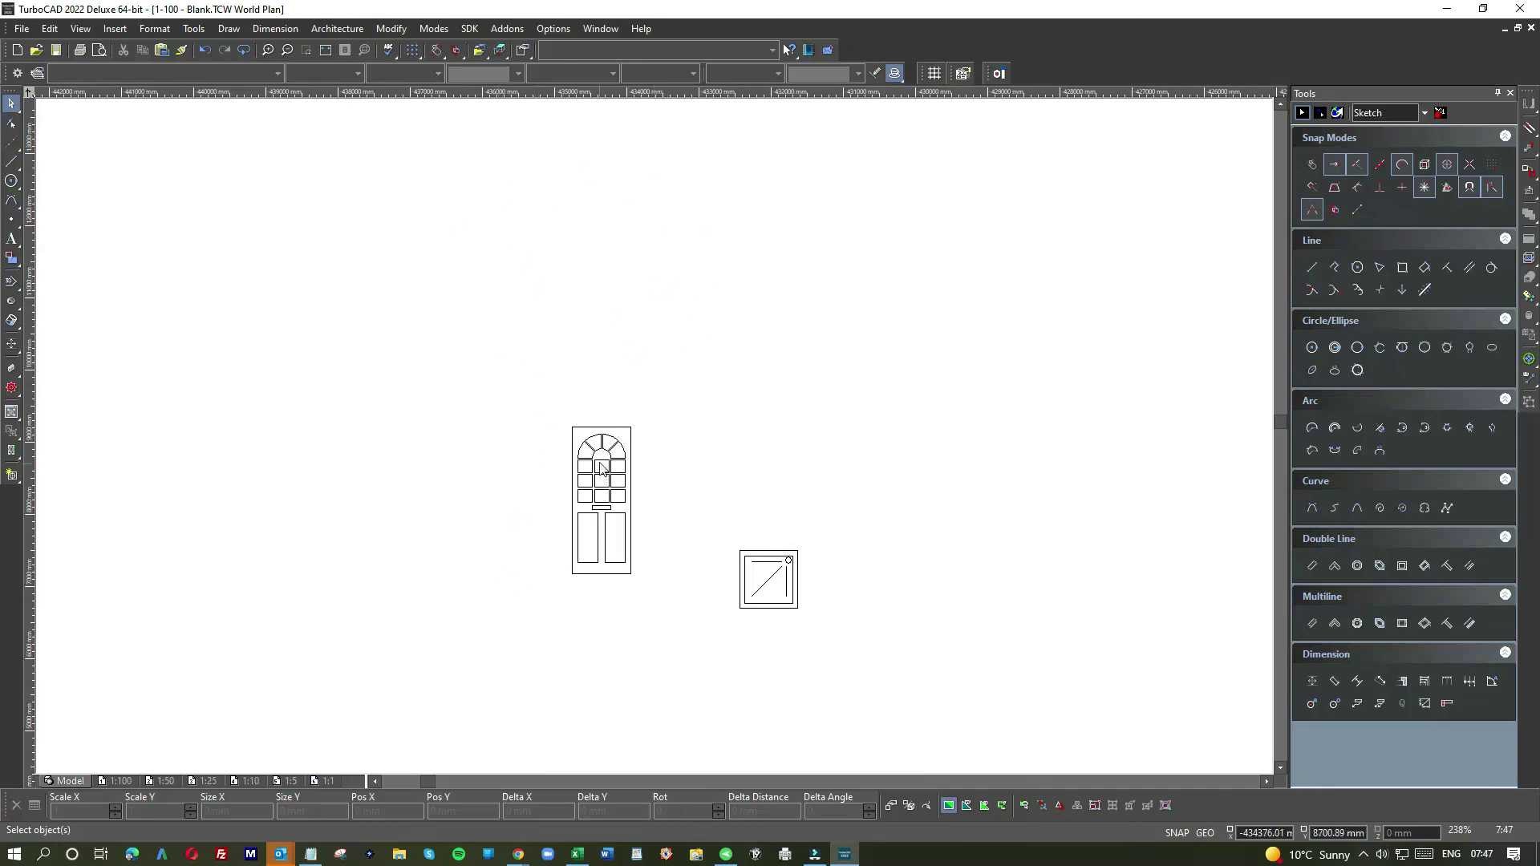
scroll(602, 465, up, 4)
scroll(802, 562, down, 2)
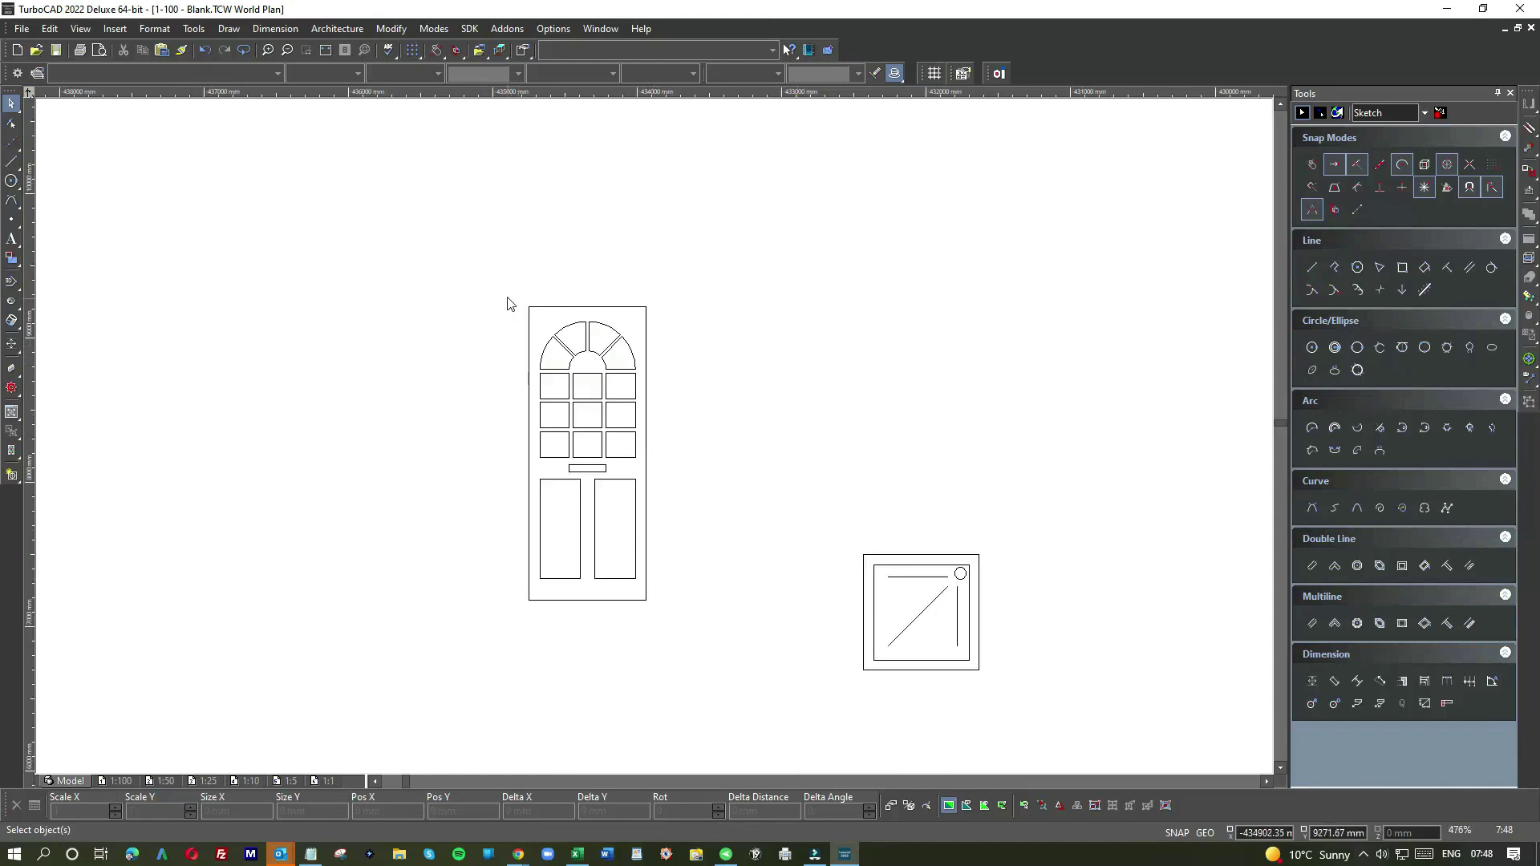
Look over the door designs in doors_elevation.dwg and return to the 1-100 - Blank.TCW drawing.
click(588, 27)
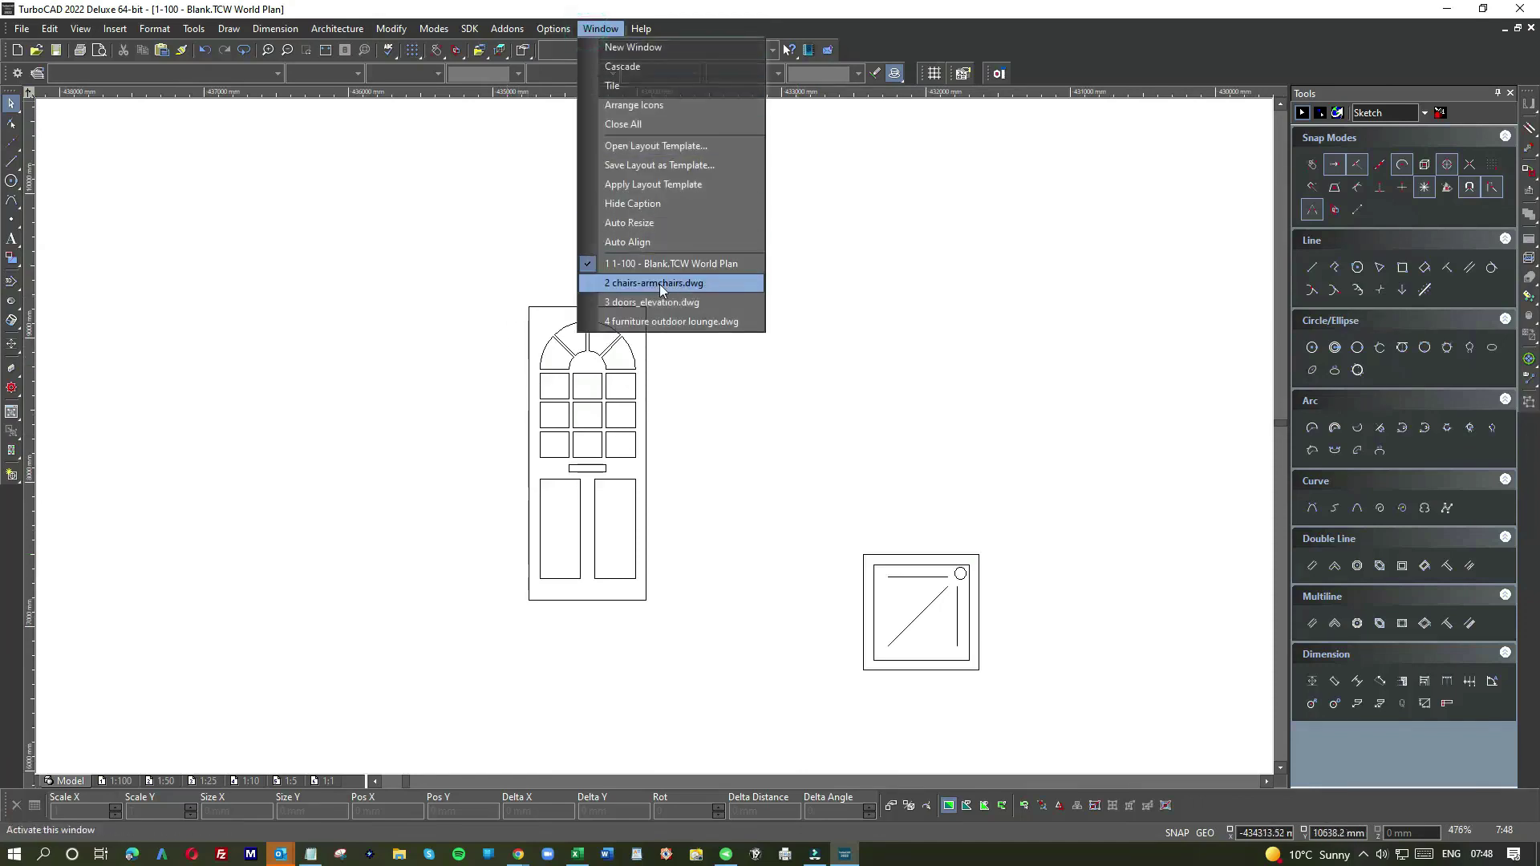
click(658, 305)
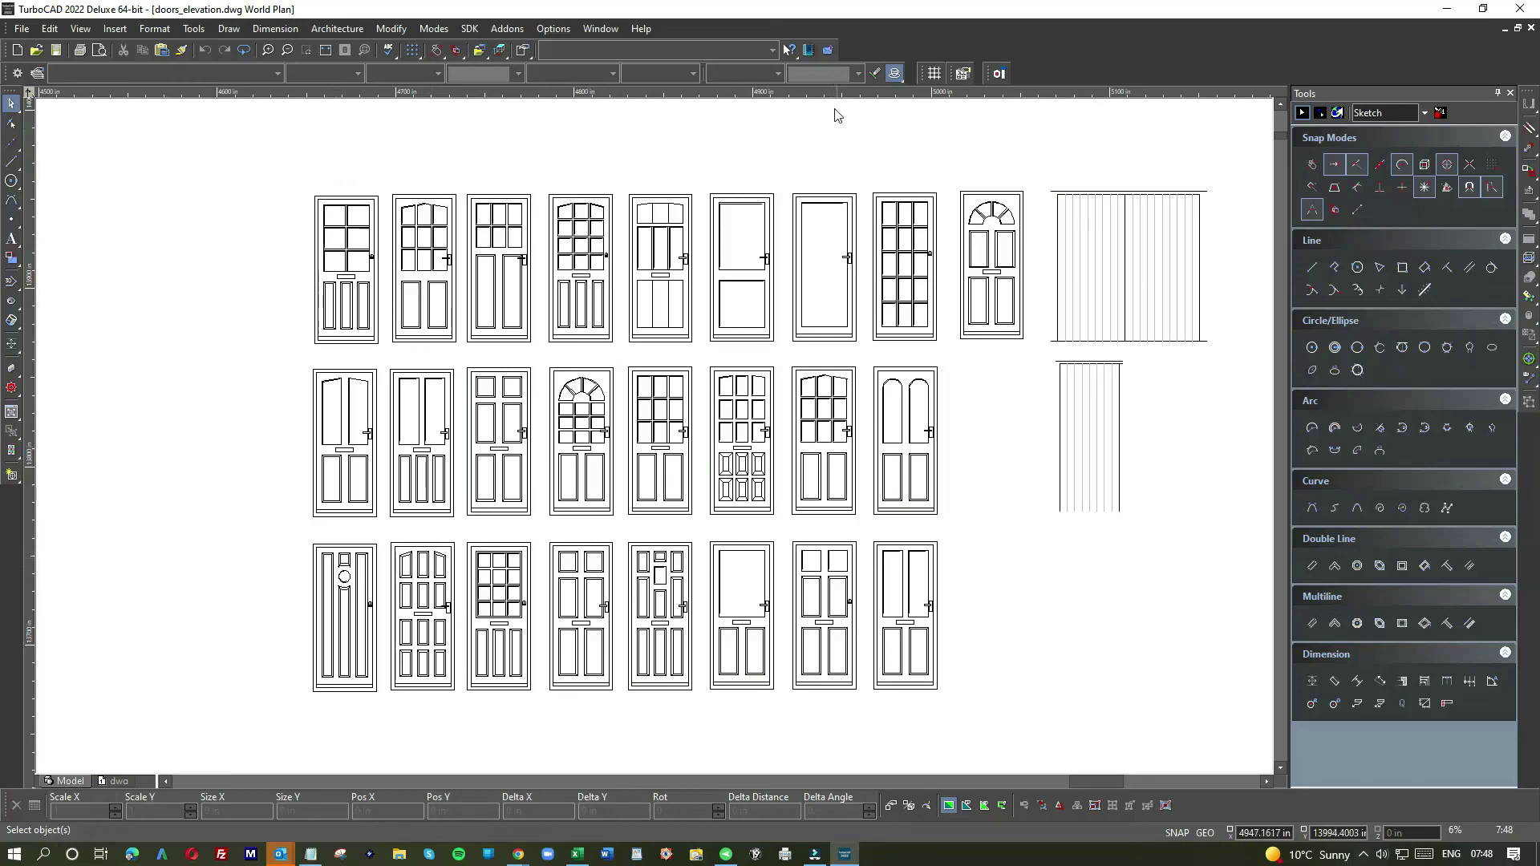
click(600, 28)
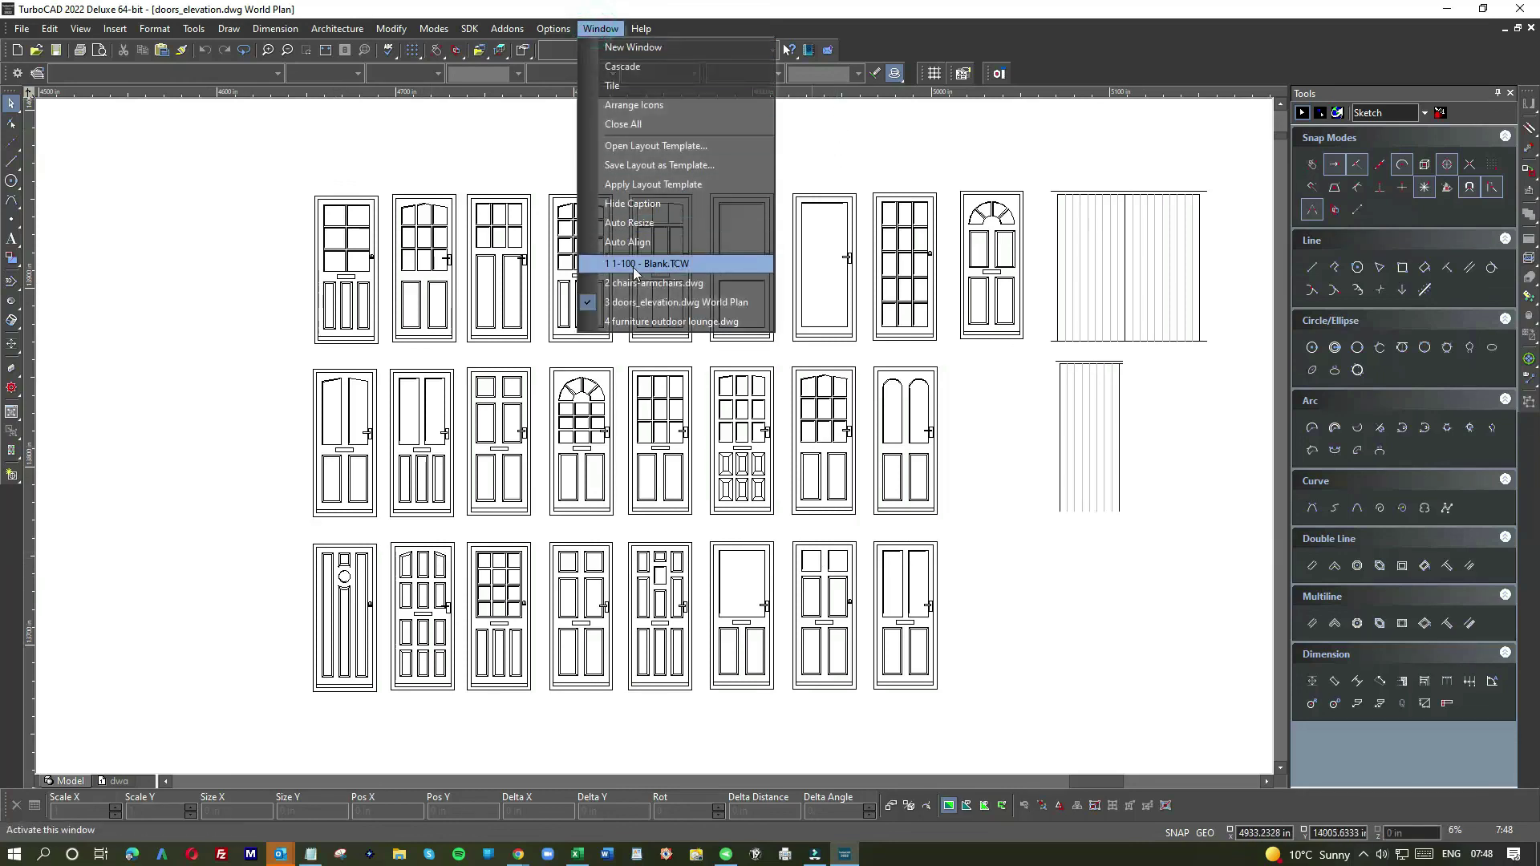
click(633, 265)
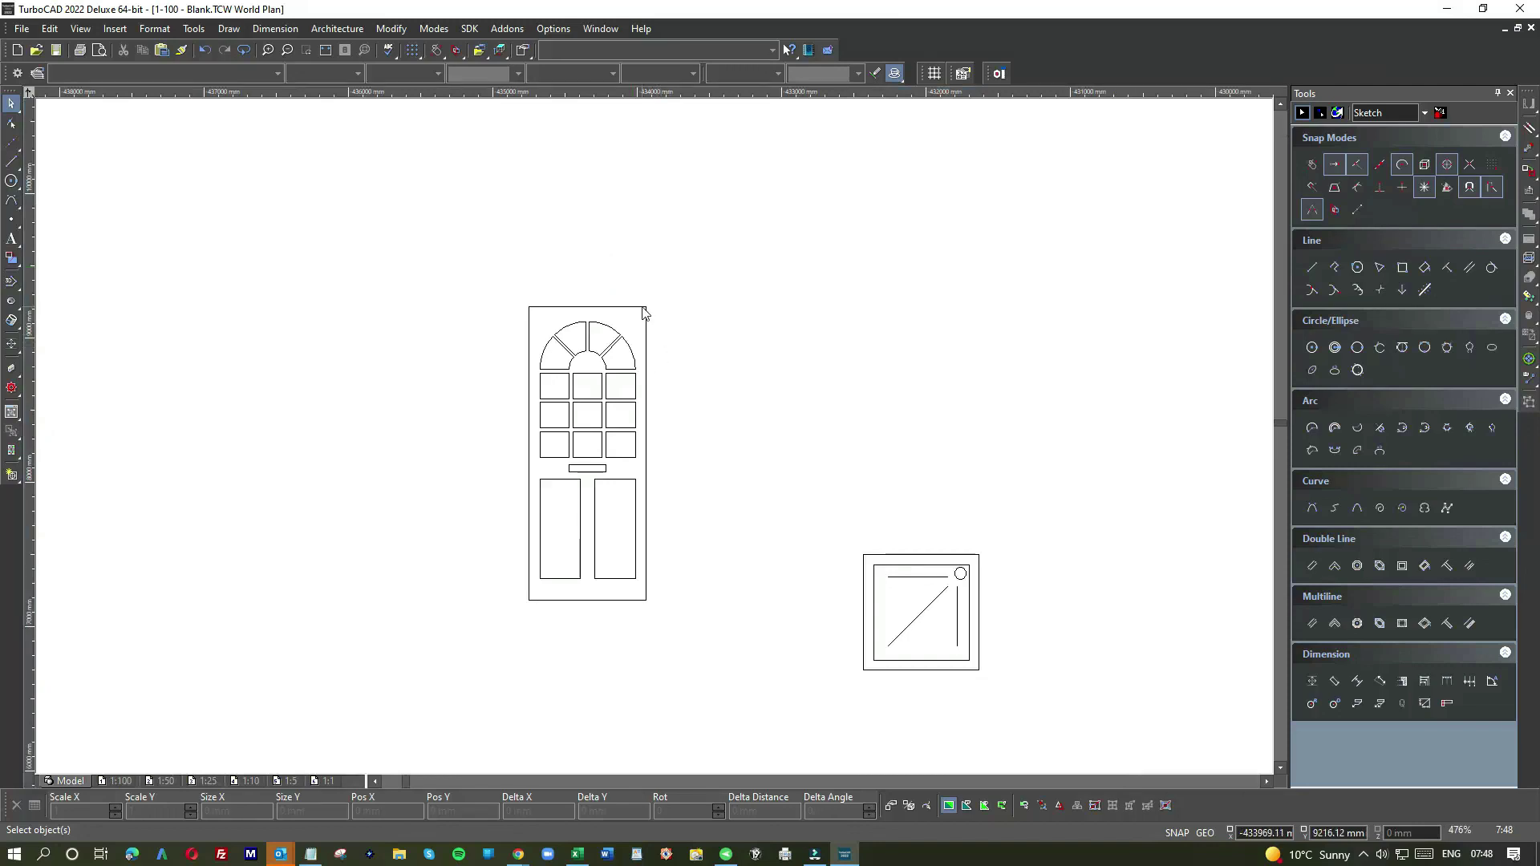
Delete the square shower tray beside the door.
drag(848, 533, 1052, 688)
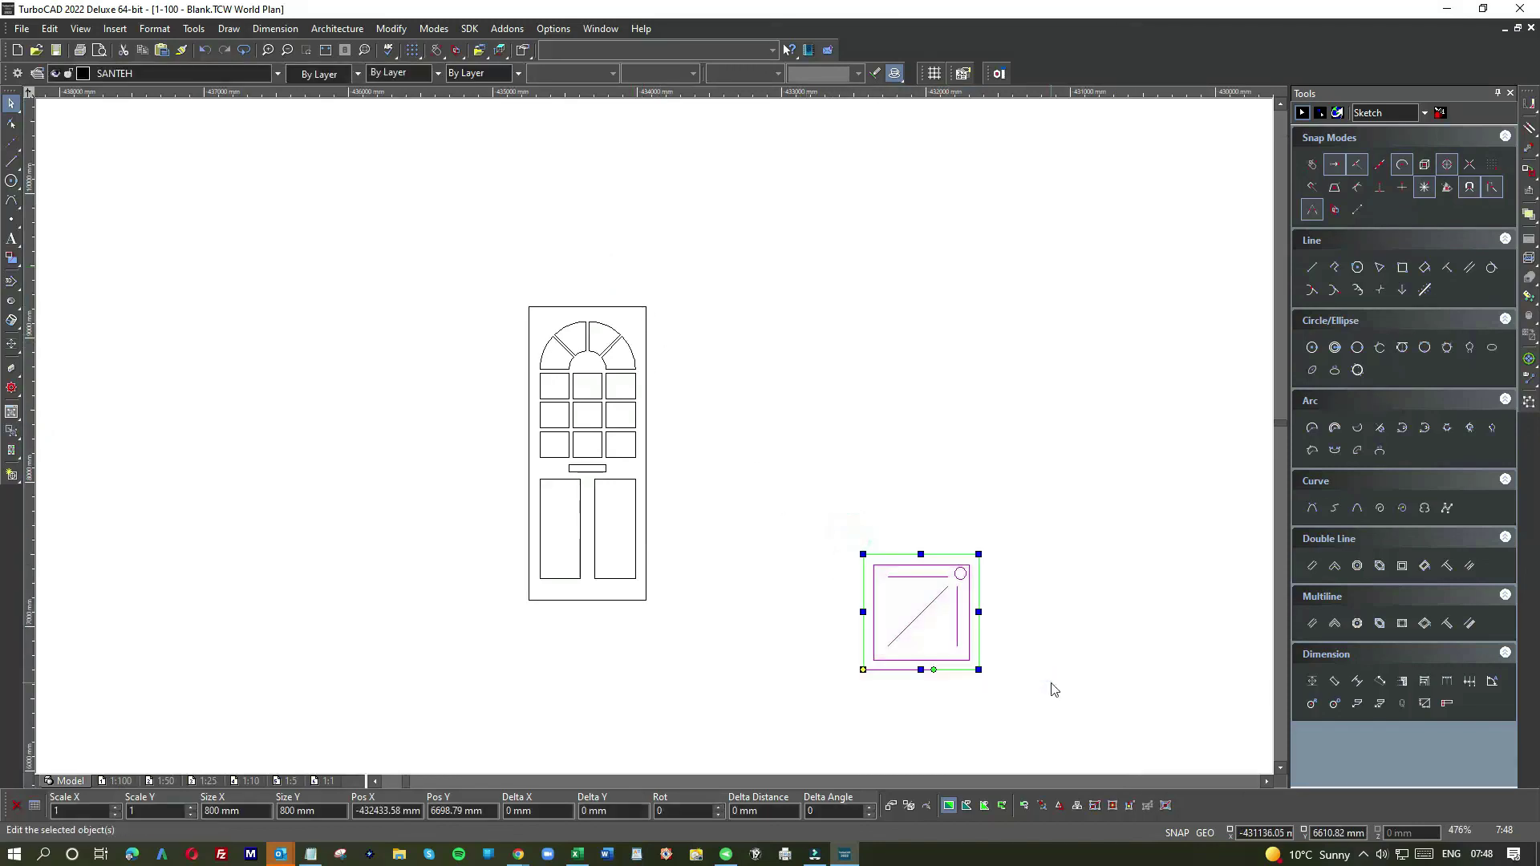
key(Delete)
scroll(642, 437, down, 2)
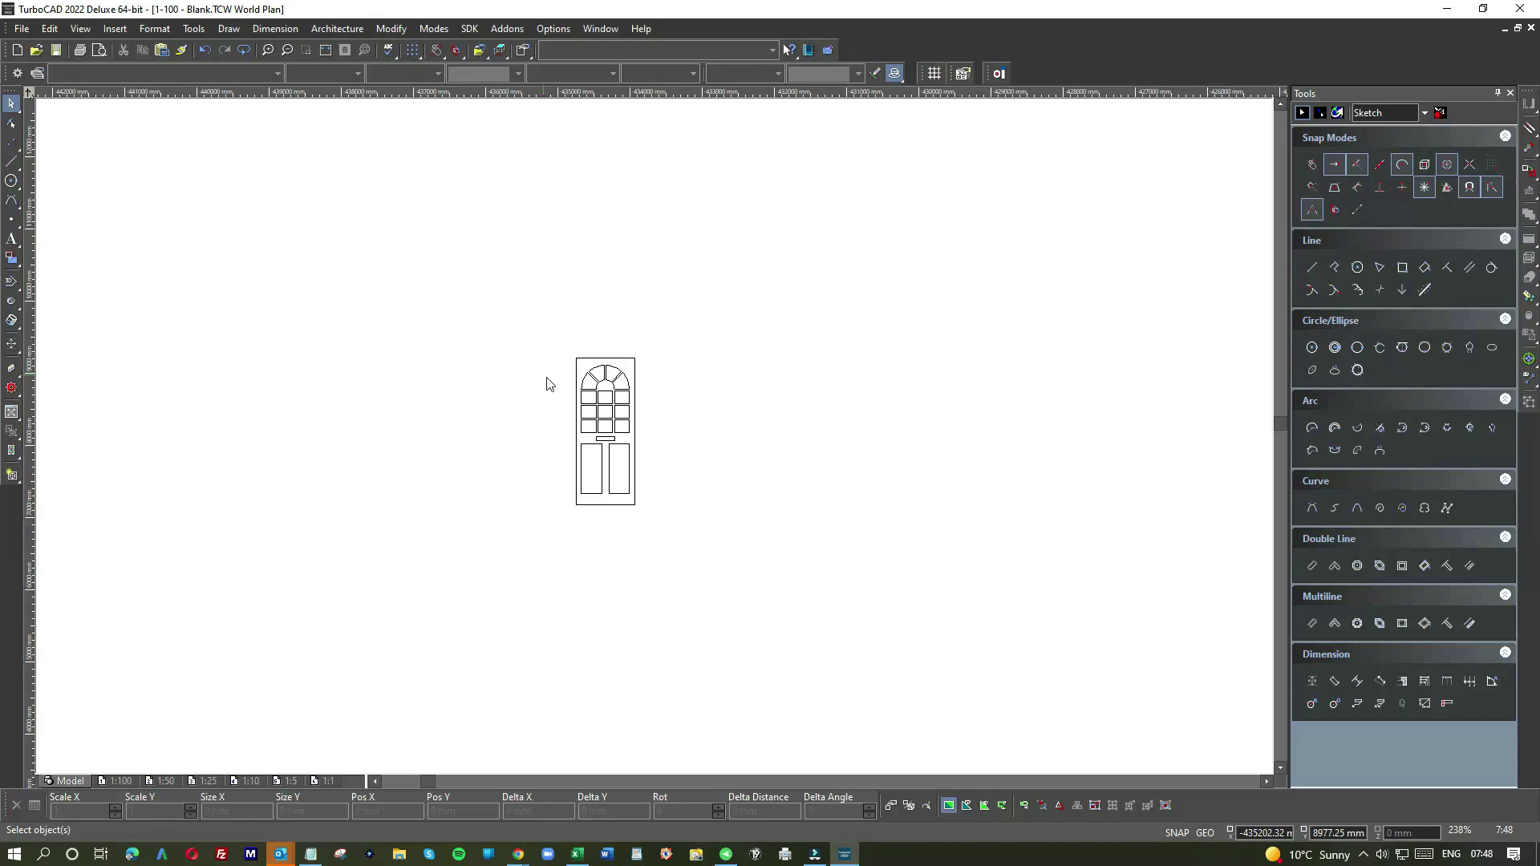
Bring up furniture outdoor lounge.dwg and delete the oversized square shower tray above the furniture blocks.
click(594, 29)
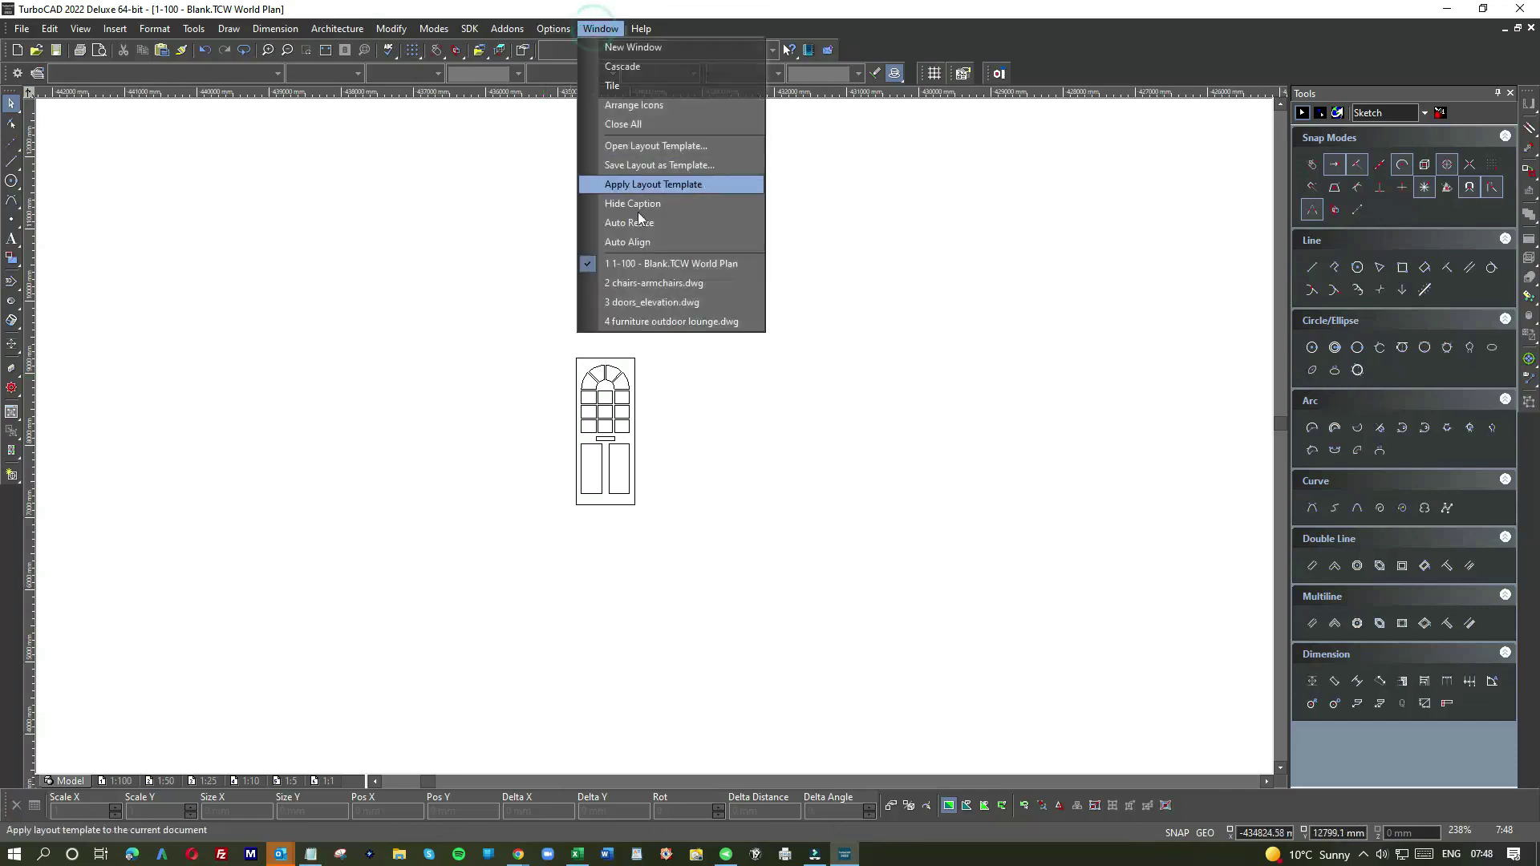
click(658, 321)
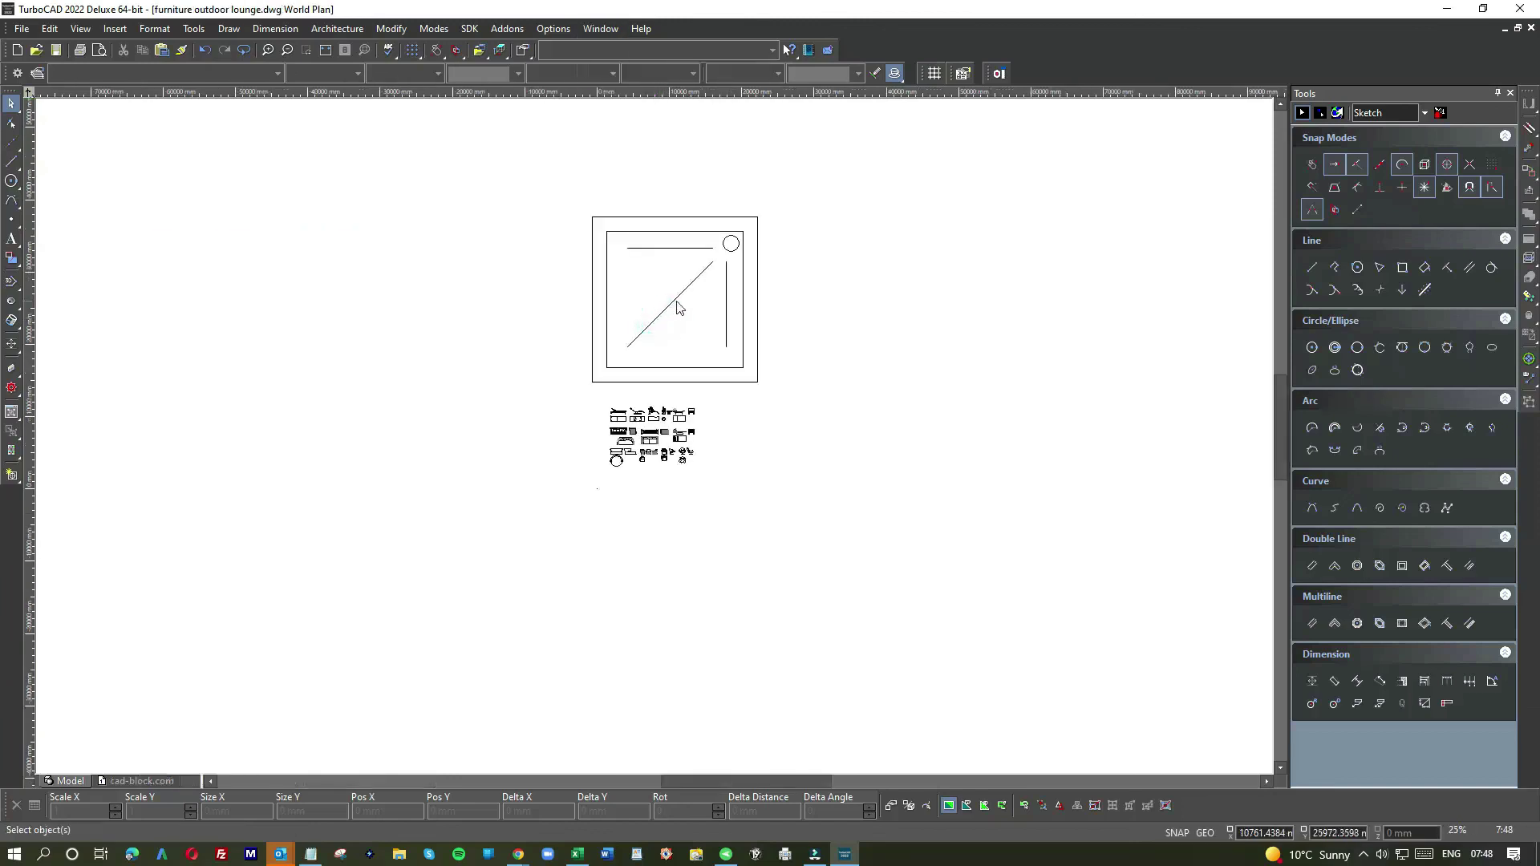
drag(527, 181, 814, 399)
key(Delete)
scroll(746, 457, up, 5)
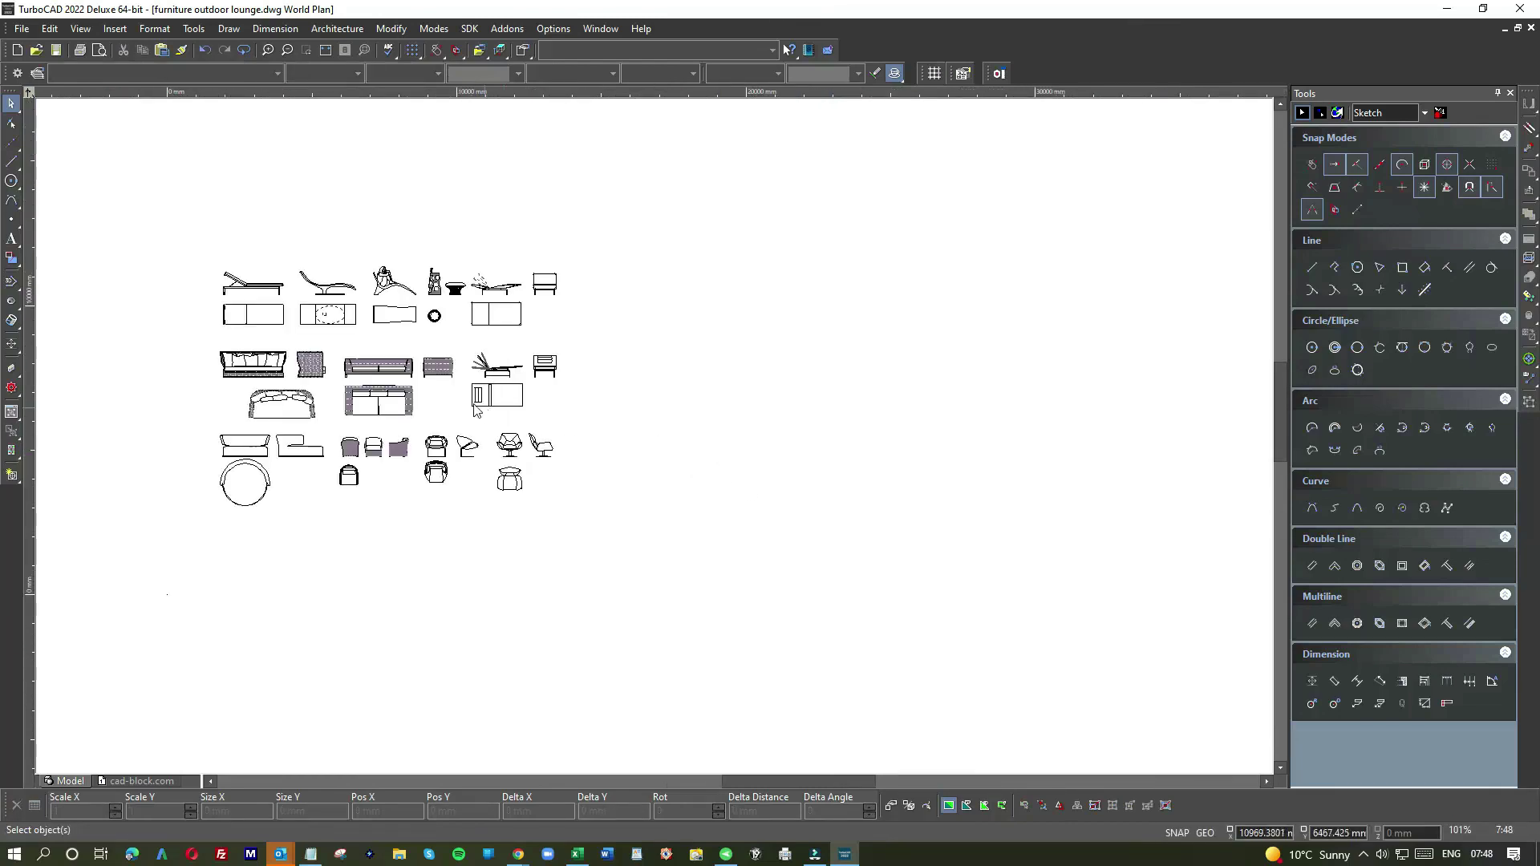
scroll(656, 442, up, 2)
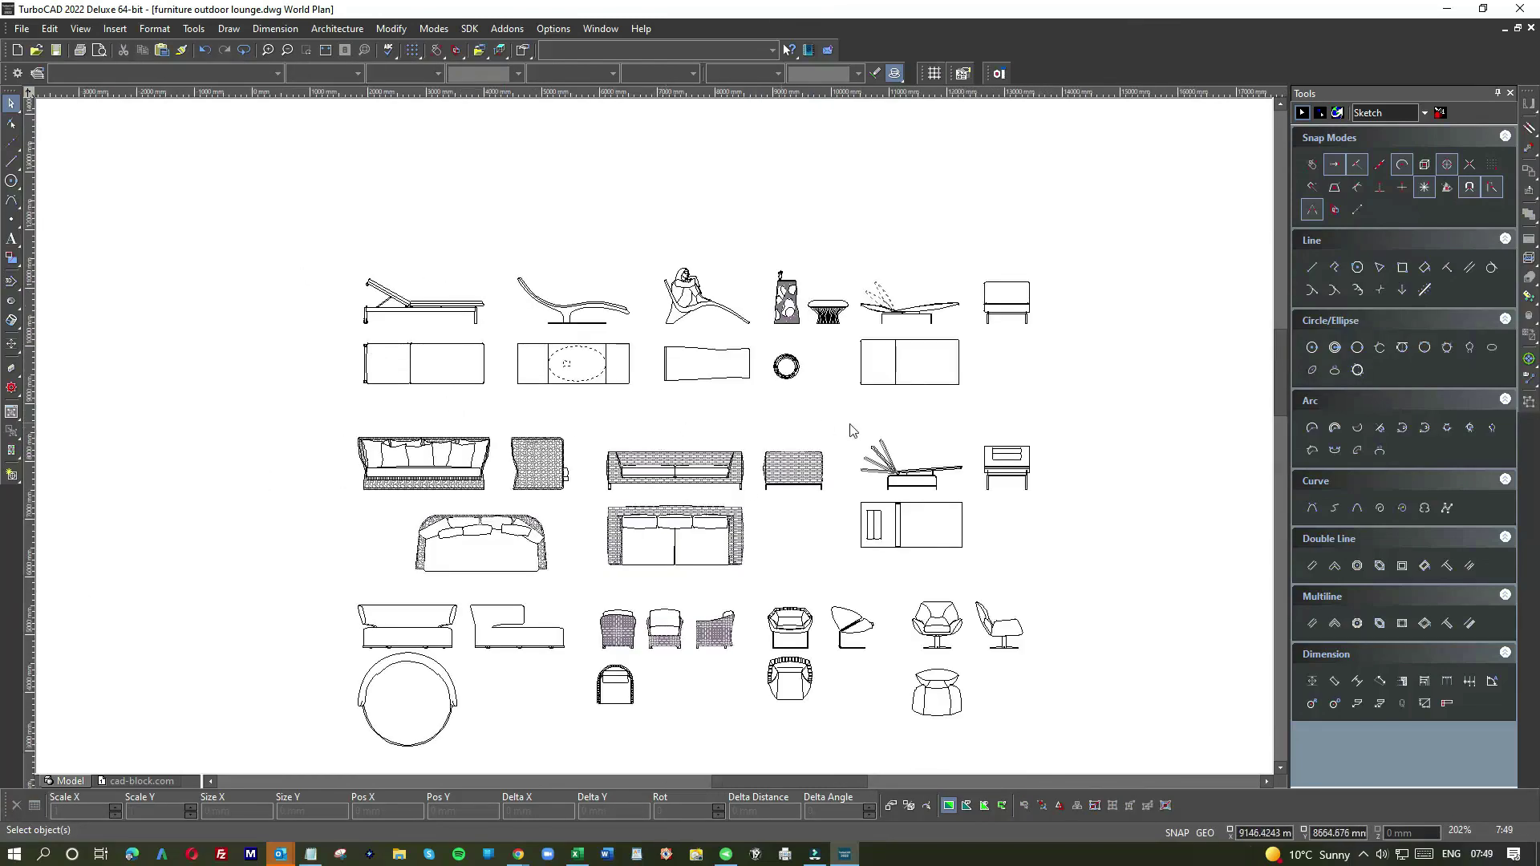